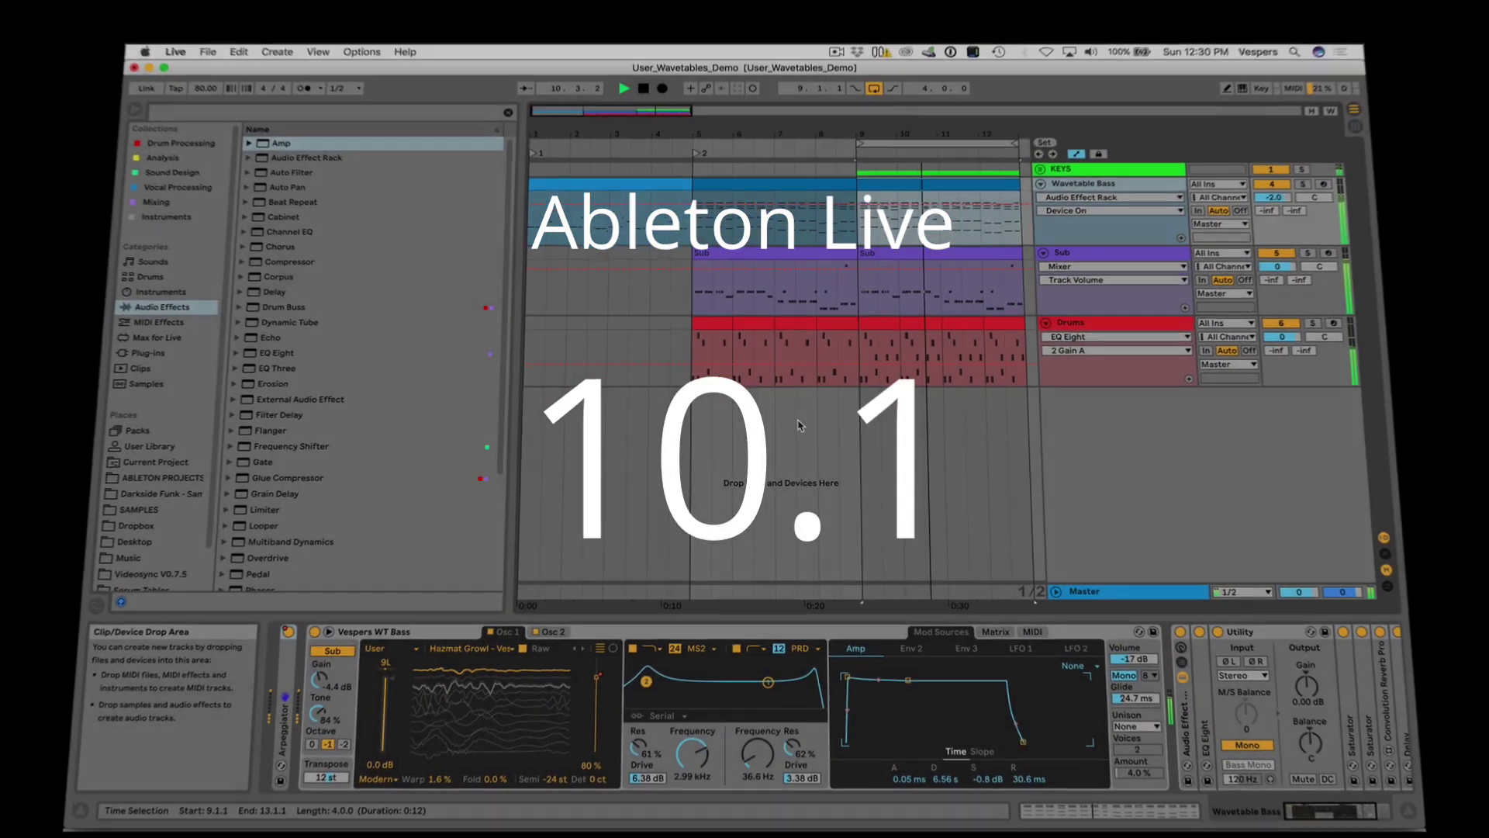
Expand Bass Samples > Audio Weapons Bass Rack and drop the 2MuchJava and 4ManT Fatso Tran wavs onto oscillator 1
{"action": "key", "text": "Tab"}
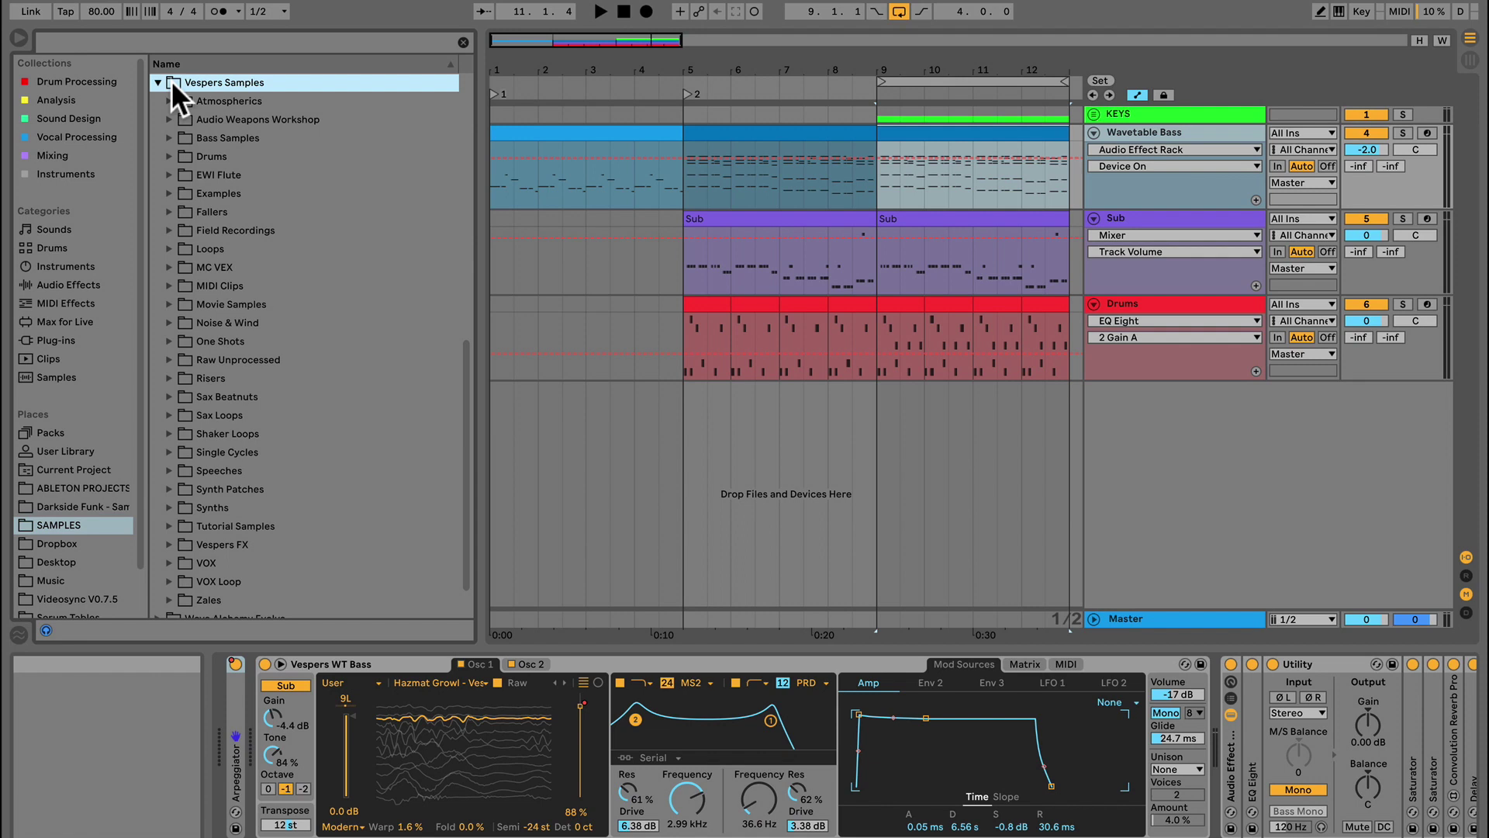
{"action": "left_click", "coordinate": [169, 135]}
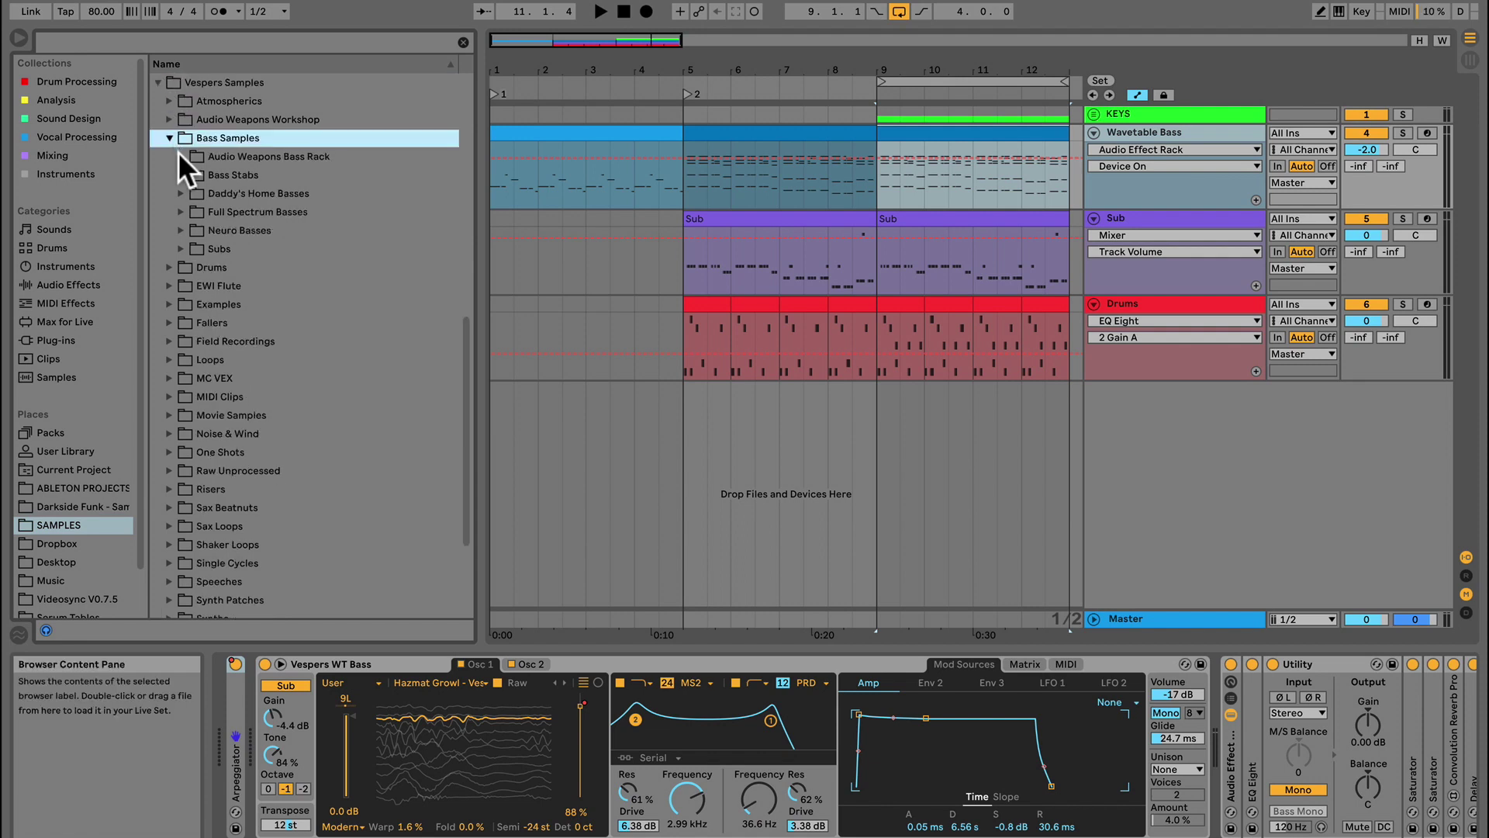
{"action": "left_click", "coordinate": [180, 155]}
{"action": "left_click", "coordinate": [225, 175]}
{"action": "left_click_drag", "start_coordinate": [244, 173], "coordinate": [419, 748]}
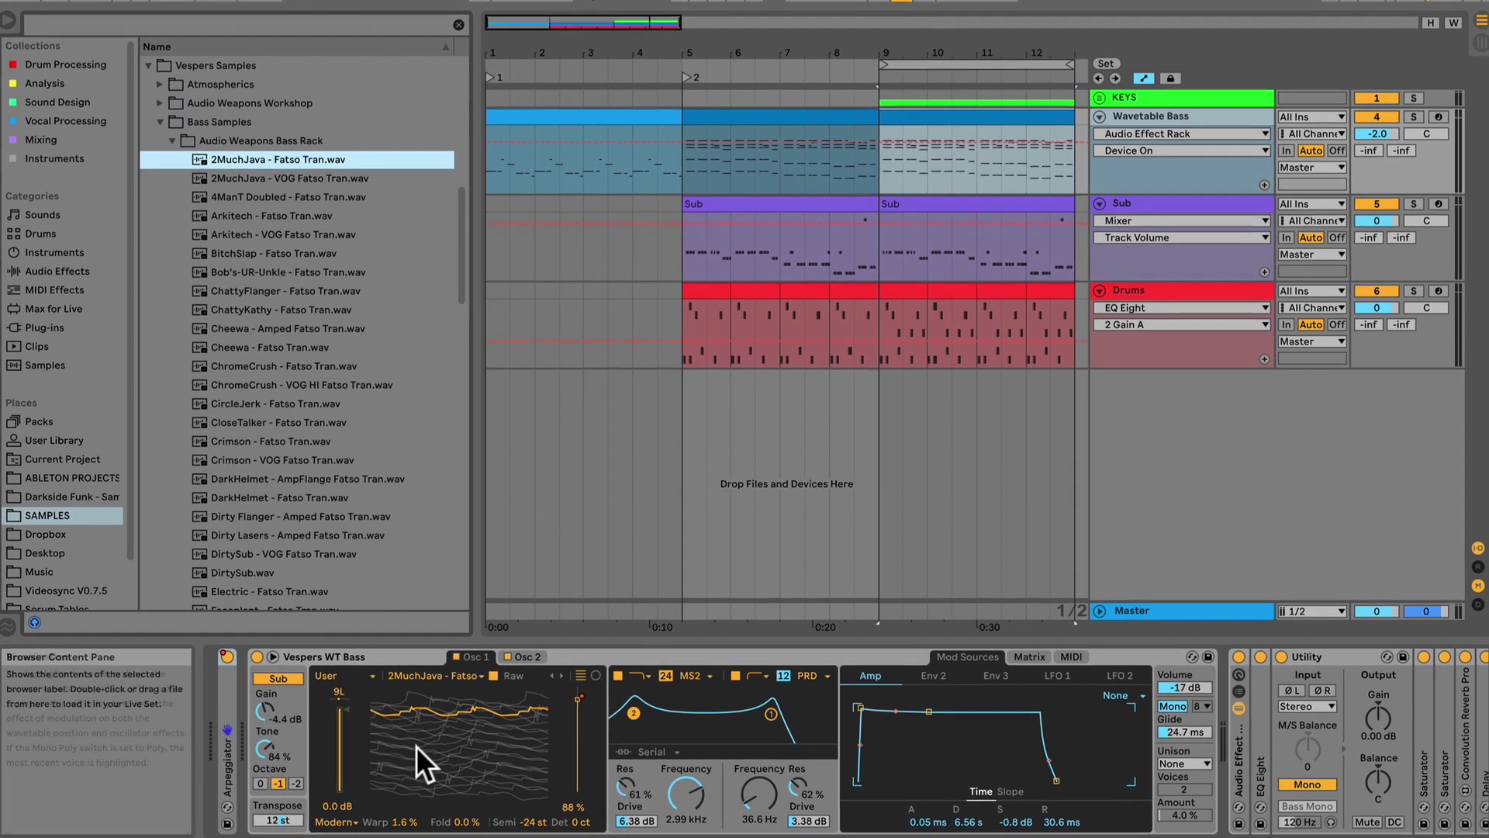
{"action": "left_click_drag", "start_coordinate": [246, 170], "coordinate": [465, 744]}
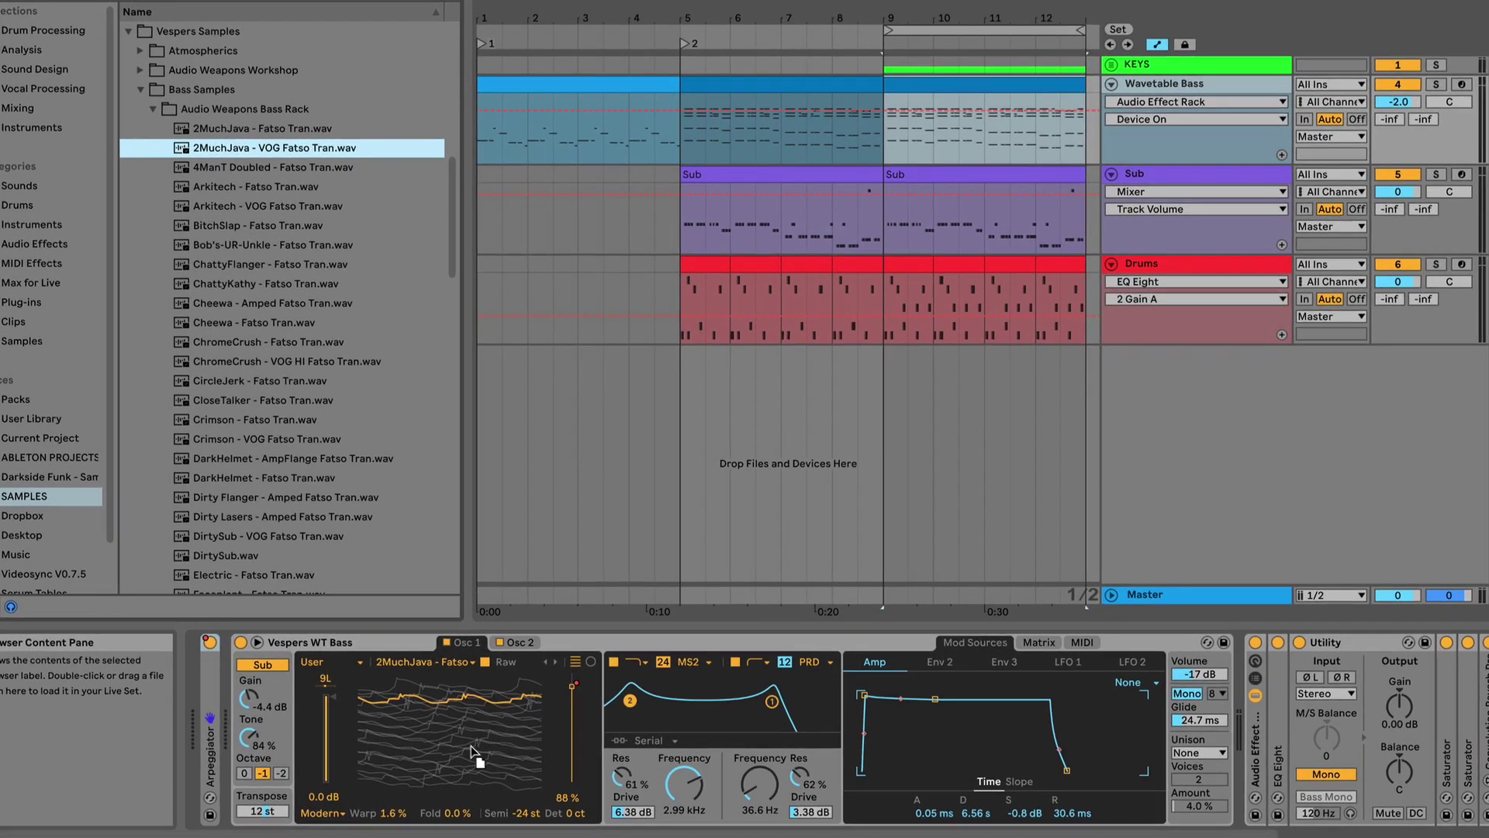
{"action": "left_click_drag", "start_coordinate": [237, 159], "coordinate": [416, 708]}
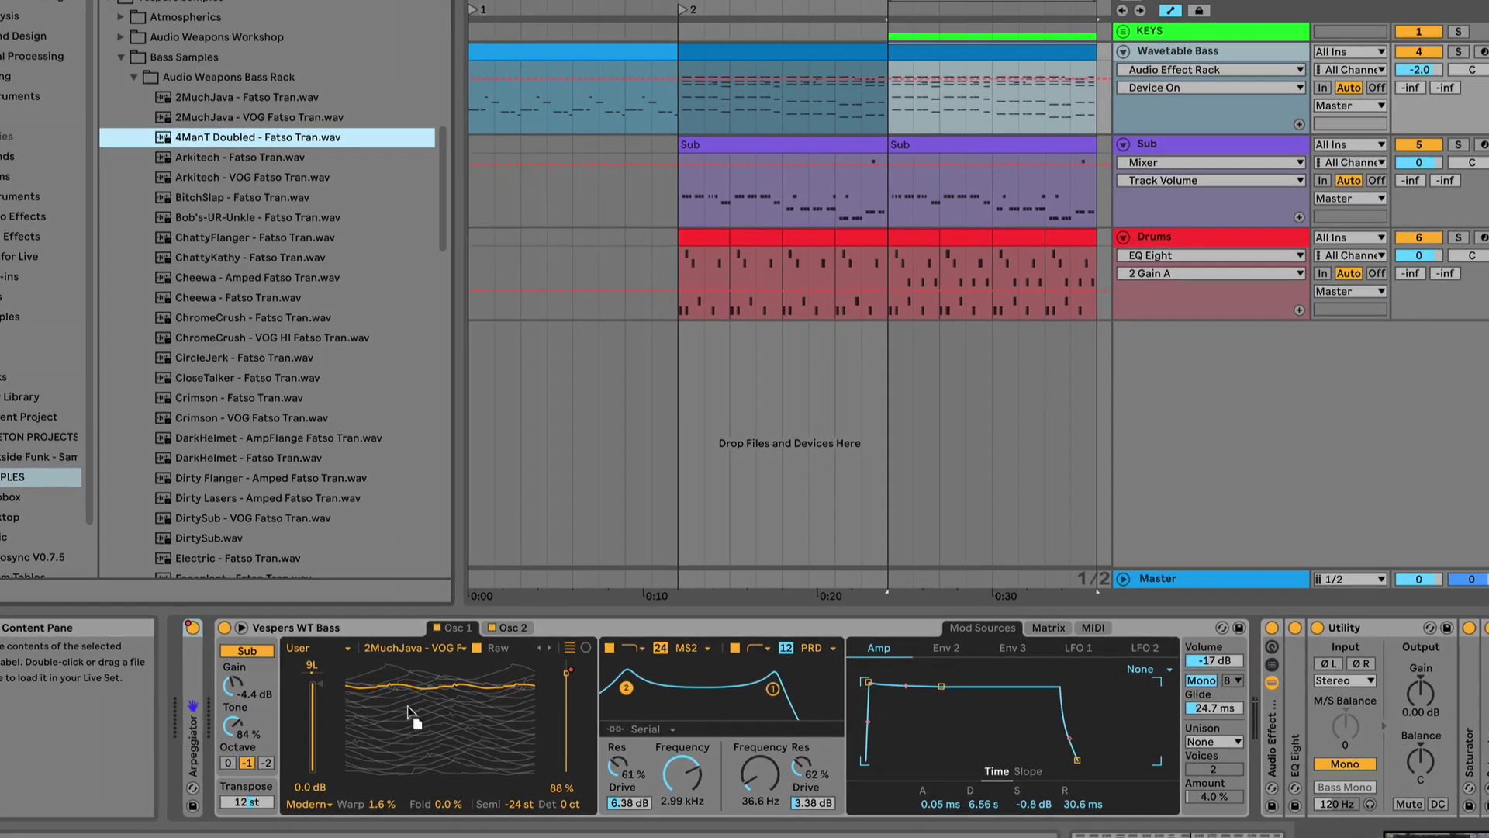
Load Arkitech - Fatso Tran.wav, then step oscillator 1 forward to MouthyFlanger.wav
{"action": "left_click", "coordinate": [224, 148]}
{"action": "left_click_drag", "start_coordinate": [225, 149], "coordinate": [384, 620]}
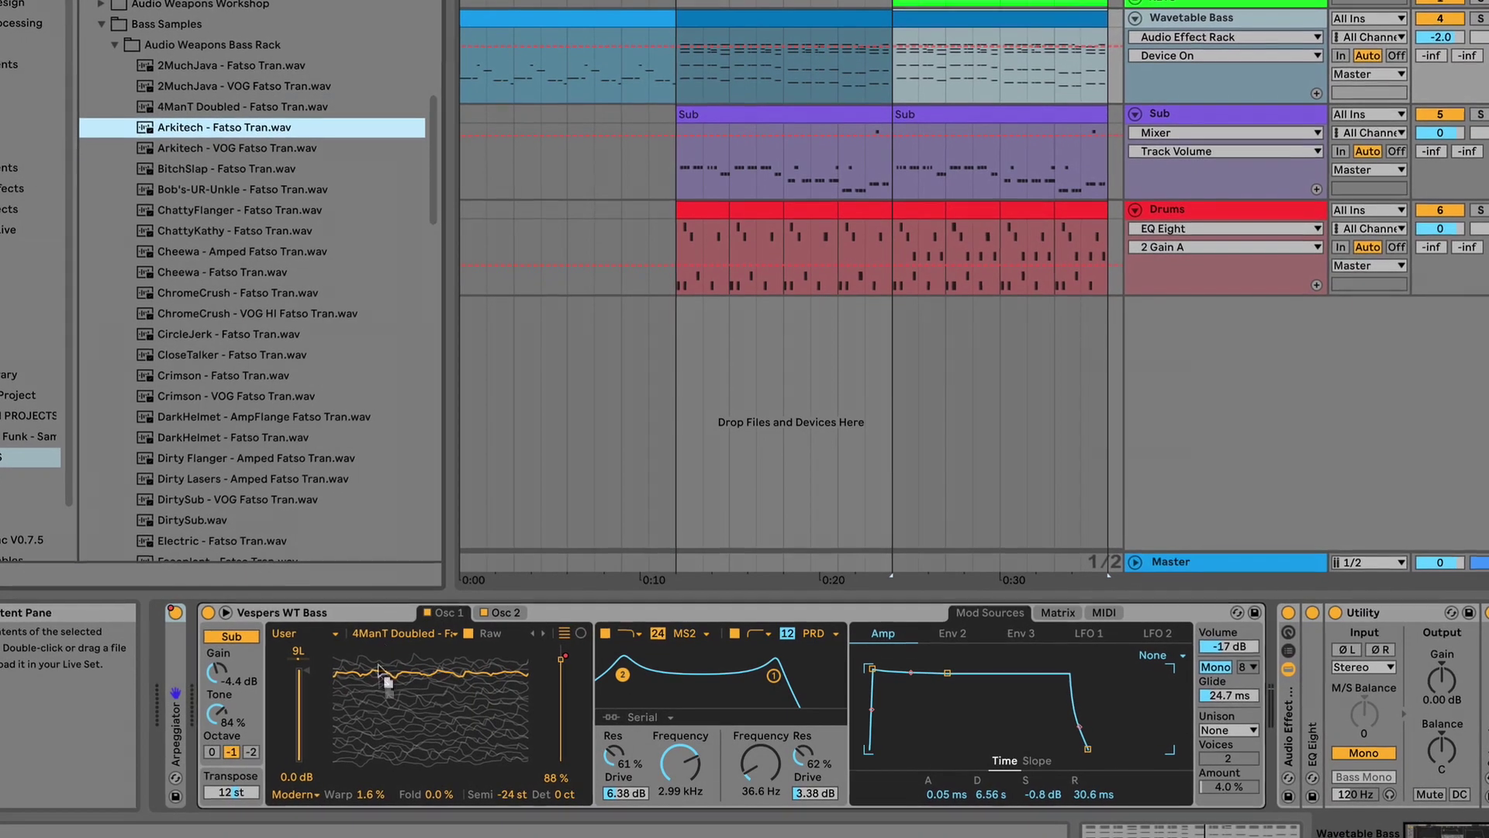
{"action": "left_click_drag", "start_coordinate": [384, 620], "coordinate": [405, 719]}
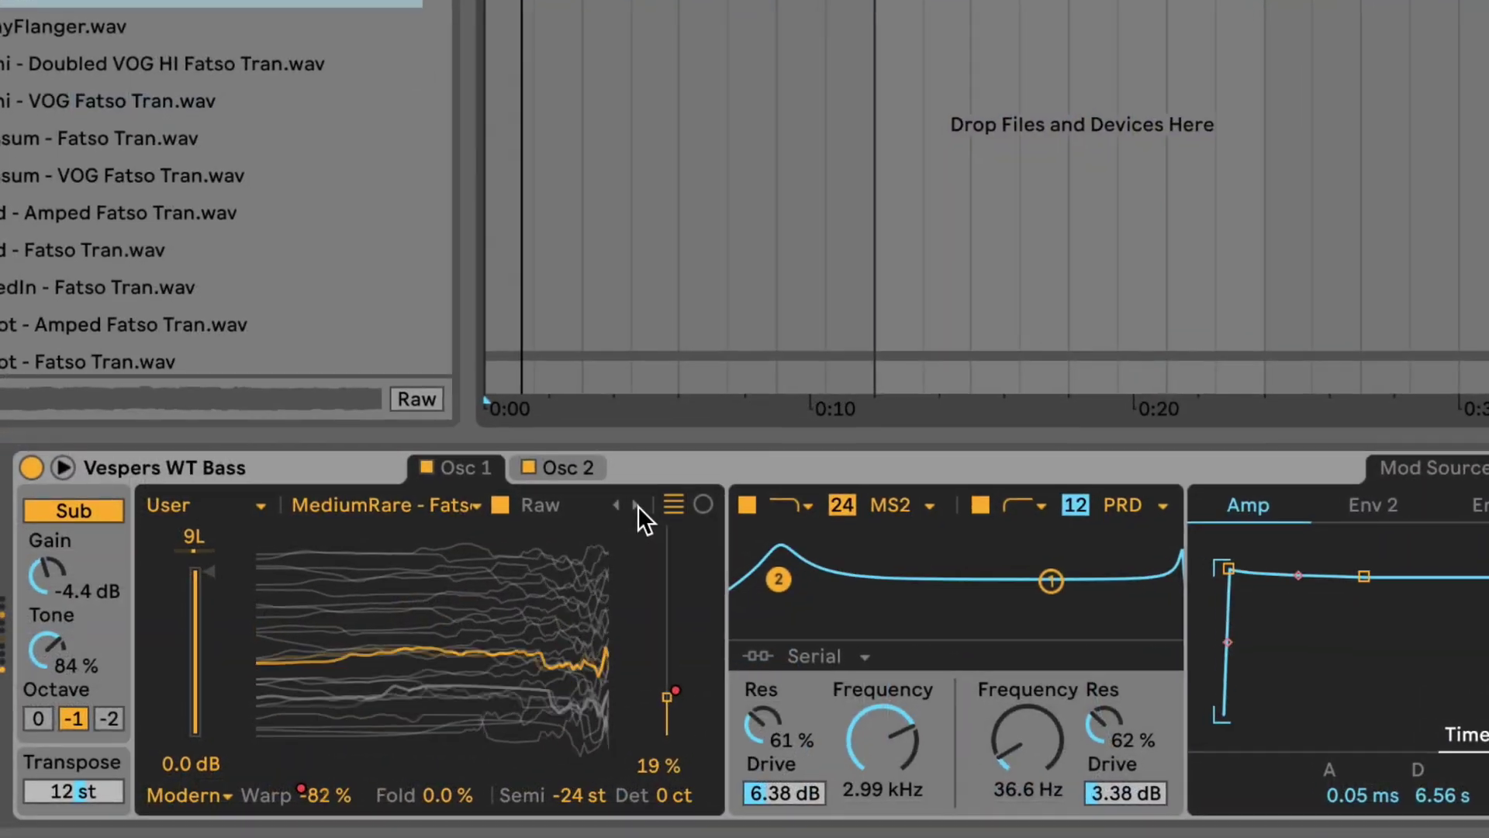
{"action": "left_click", "coordinate": [647, 501]}
{"action": "left_click", "coordinate": [647, 500]}
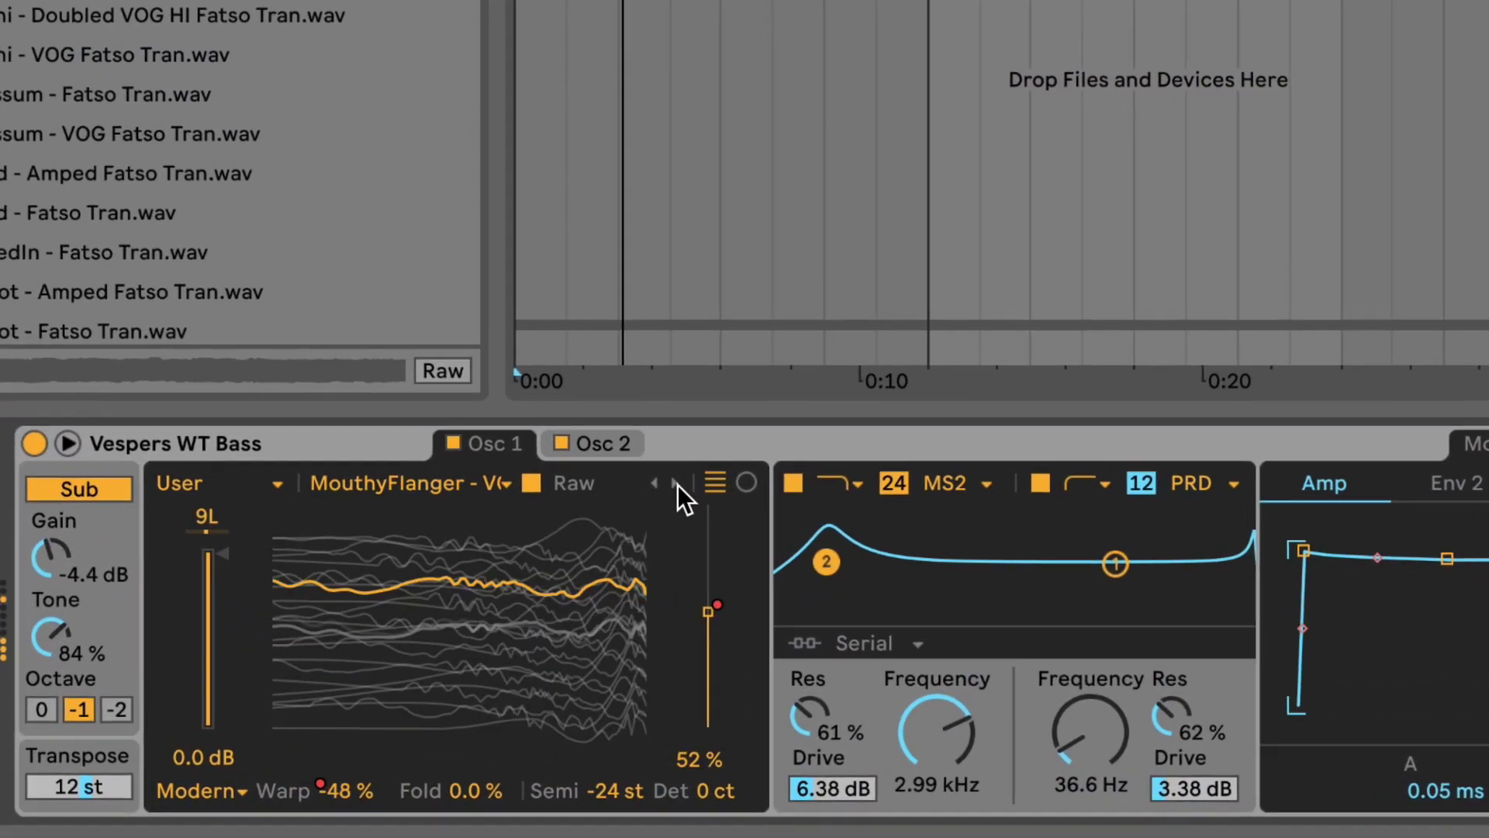
{"action": "left_click", "coordinate": [687, 478]}
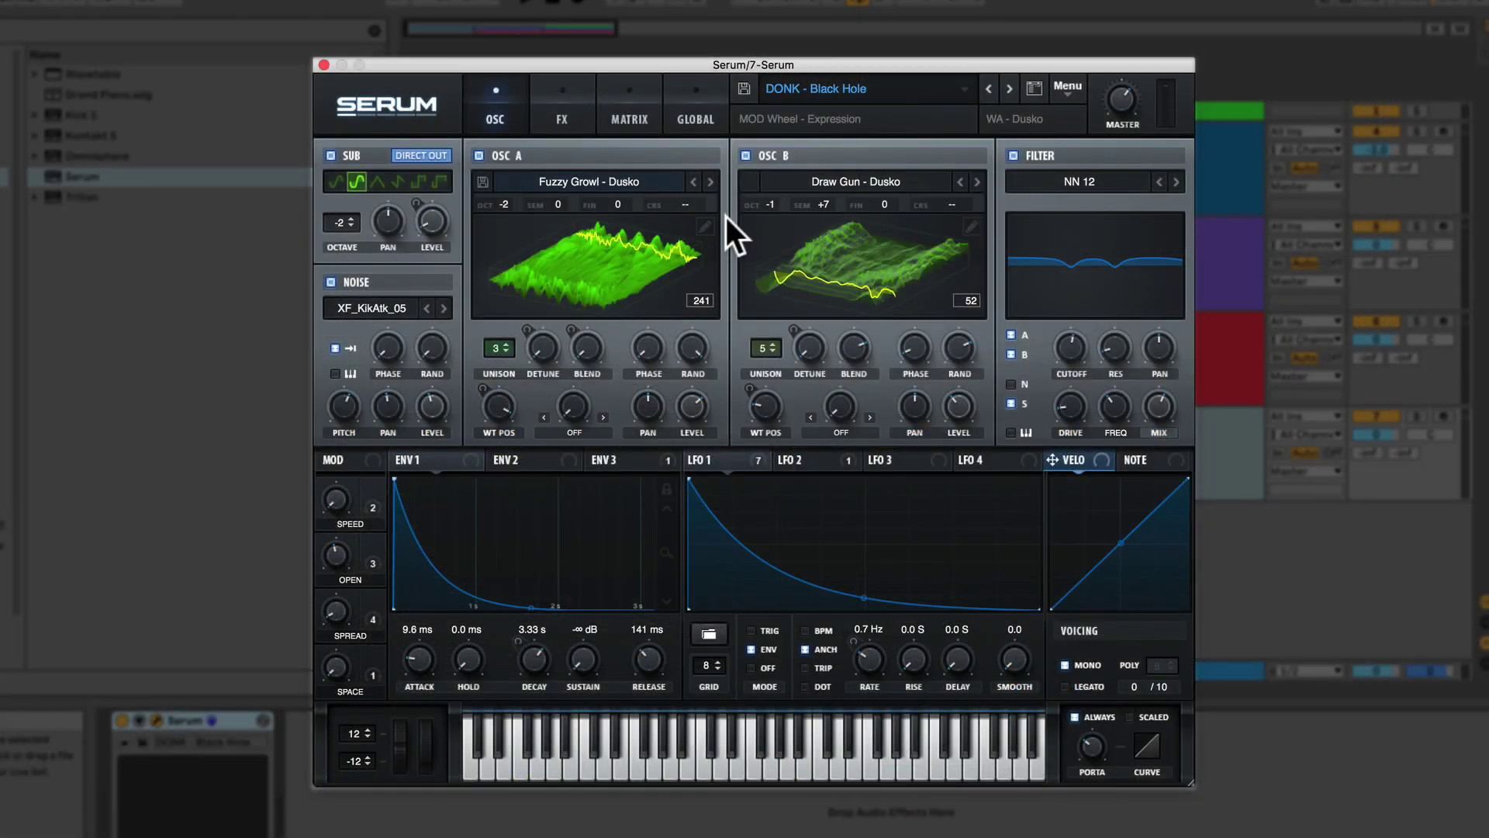
In oscillator A's wavetable editor, set the frame to 209 and step through to the RotoBot wavetables
{"action": "left_click", "coordinate": [703, 226]}
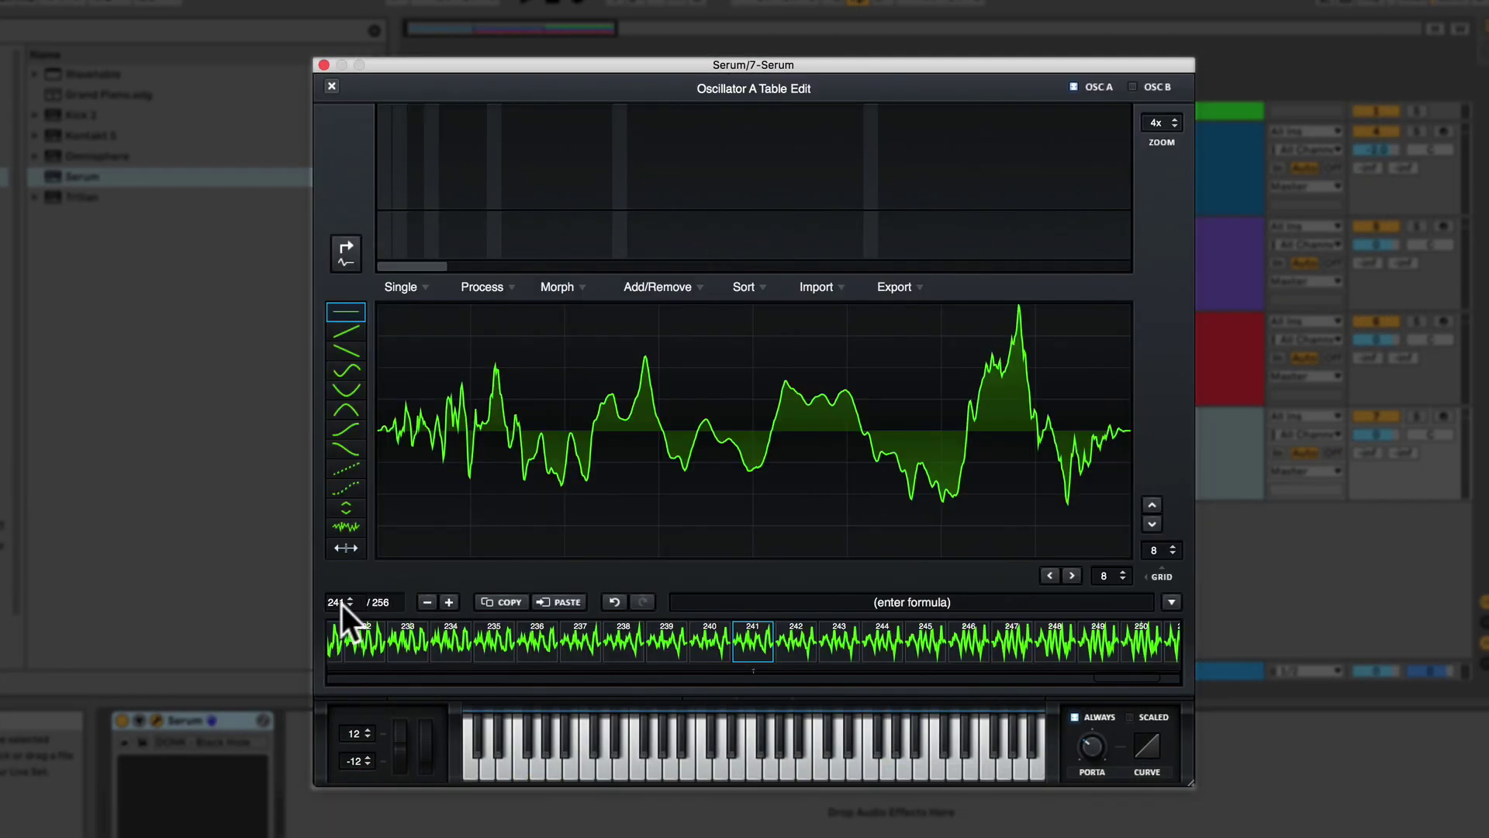
{"action": "mouse_move", "coordinate": [341, 604]}
{"action": "left_mouse_down"}
{"action": "mouse_move", "coordinate": [337, 554]}
{"action": "mouse_move", "coordinate": [323, 620]}
{"action": "left_mouse_up"}
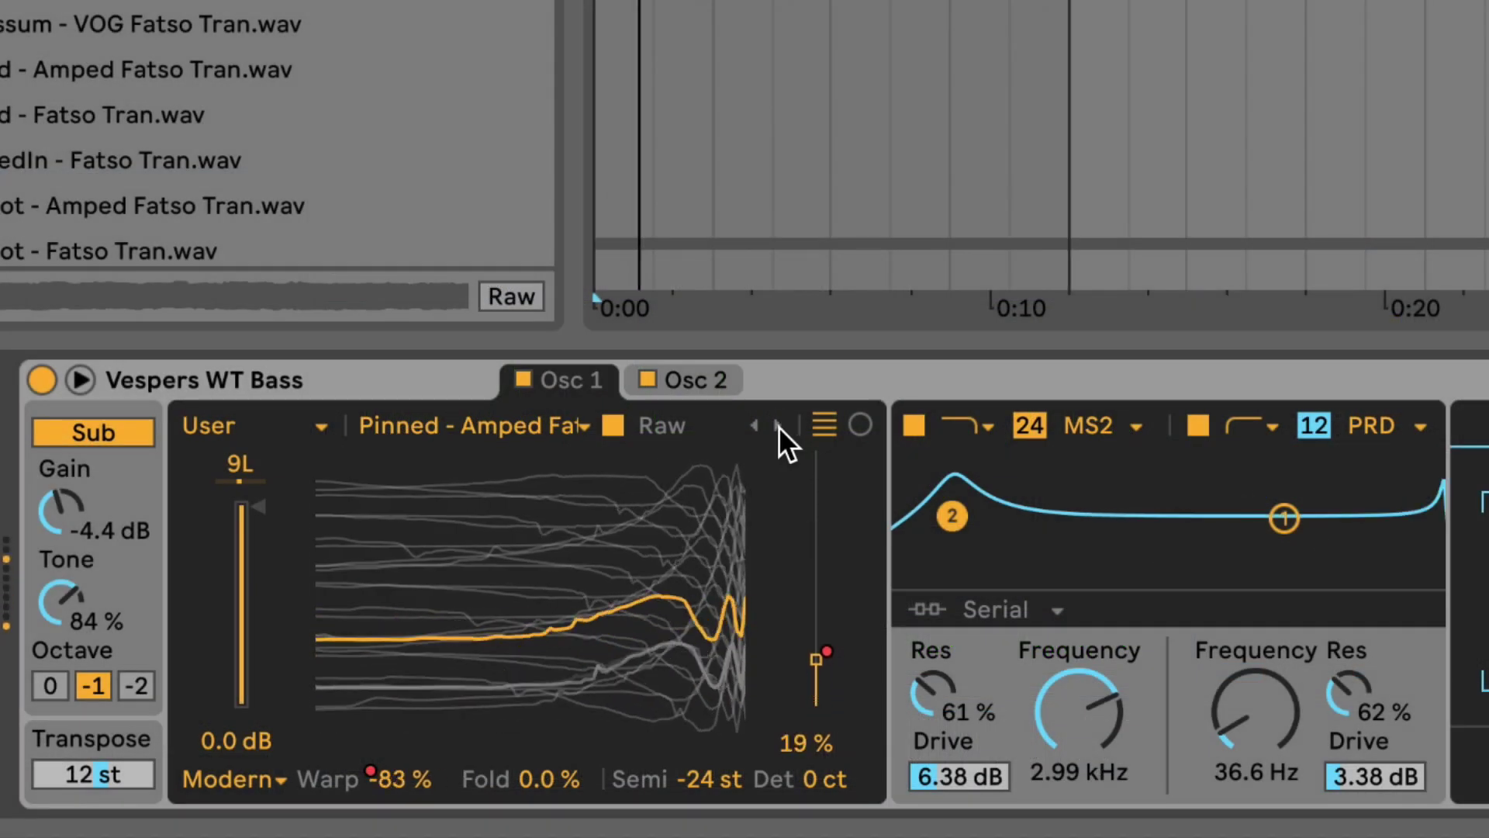
{"action": "left_click", "coordinate": [778, 426]}
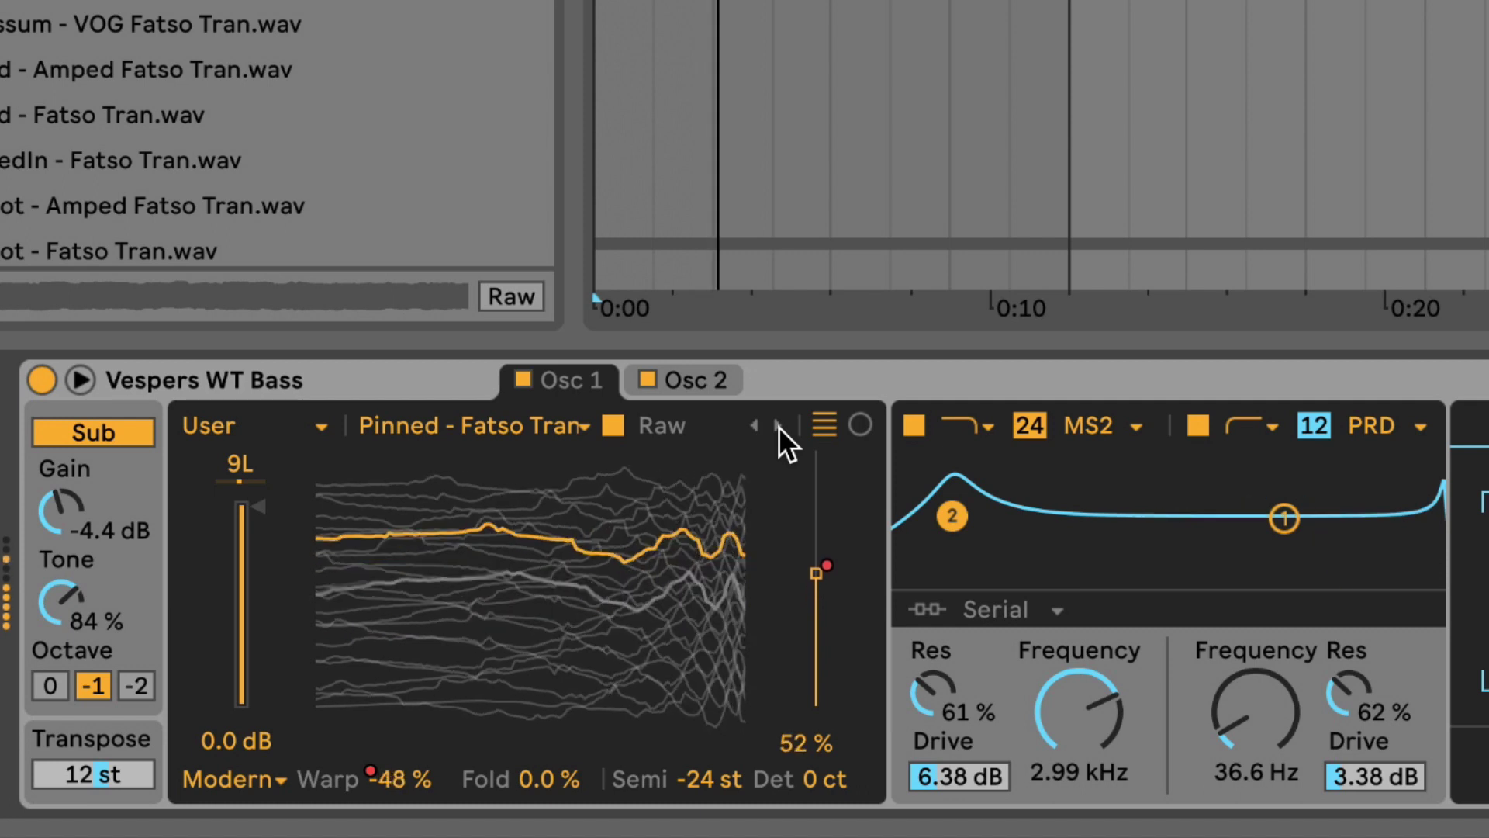
{"action": "left_click", "coordinate": [778, 426]}
{"action": "left_click", "coordinate": [778, 426]}
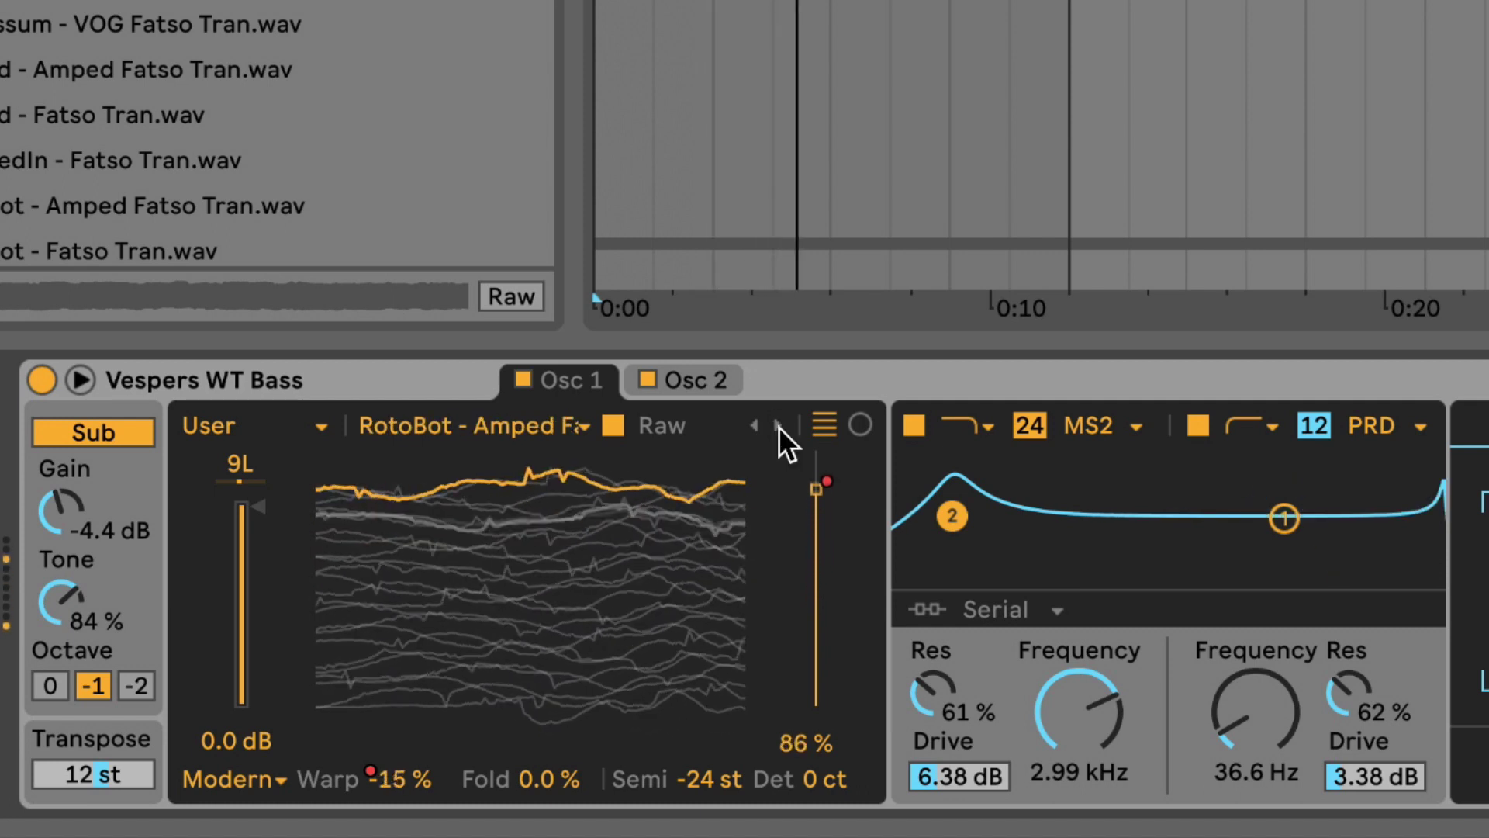
{"action": "left_click", "coordinate": [778, 426]}
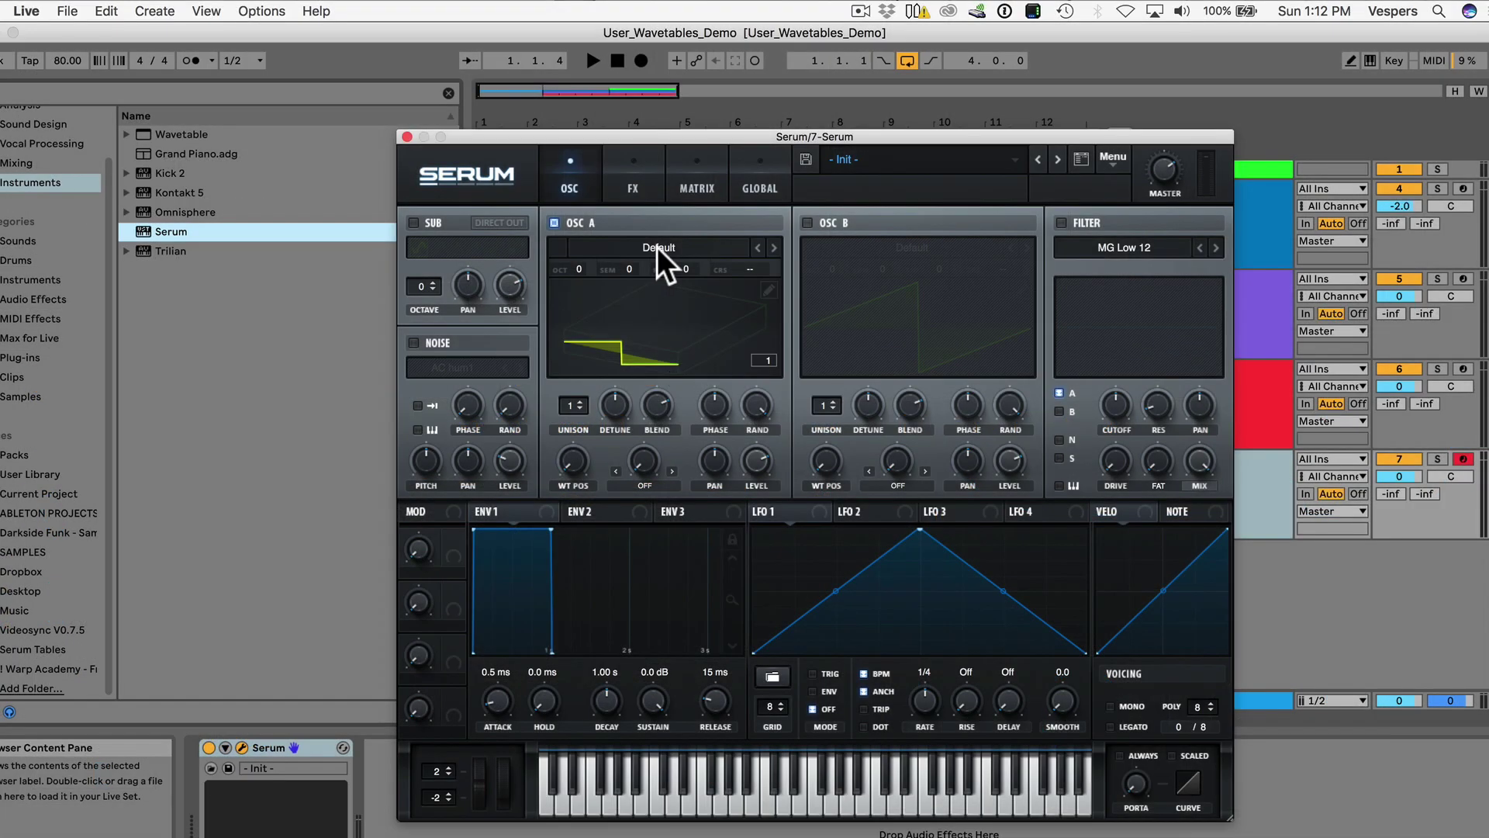
Load Andromeda - Dusko from the wavetable list, then step forward to Beefy Sin-Square - Vespers
{"action": "left_click", "coordinate": [658, 246]}
{"action": "mouse_move", "coordinate": [661, 267]}
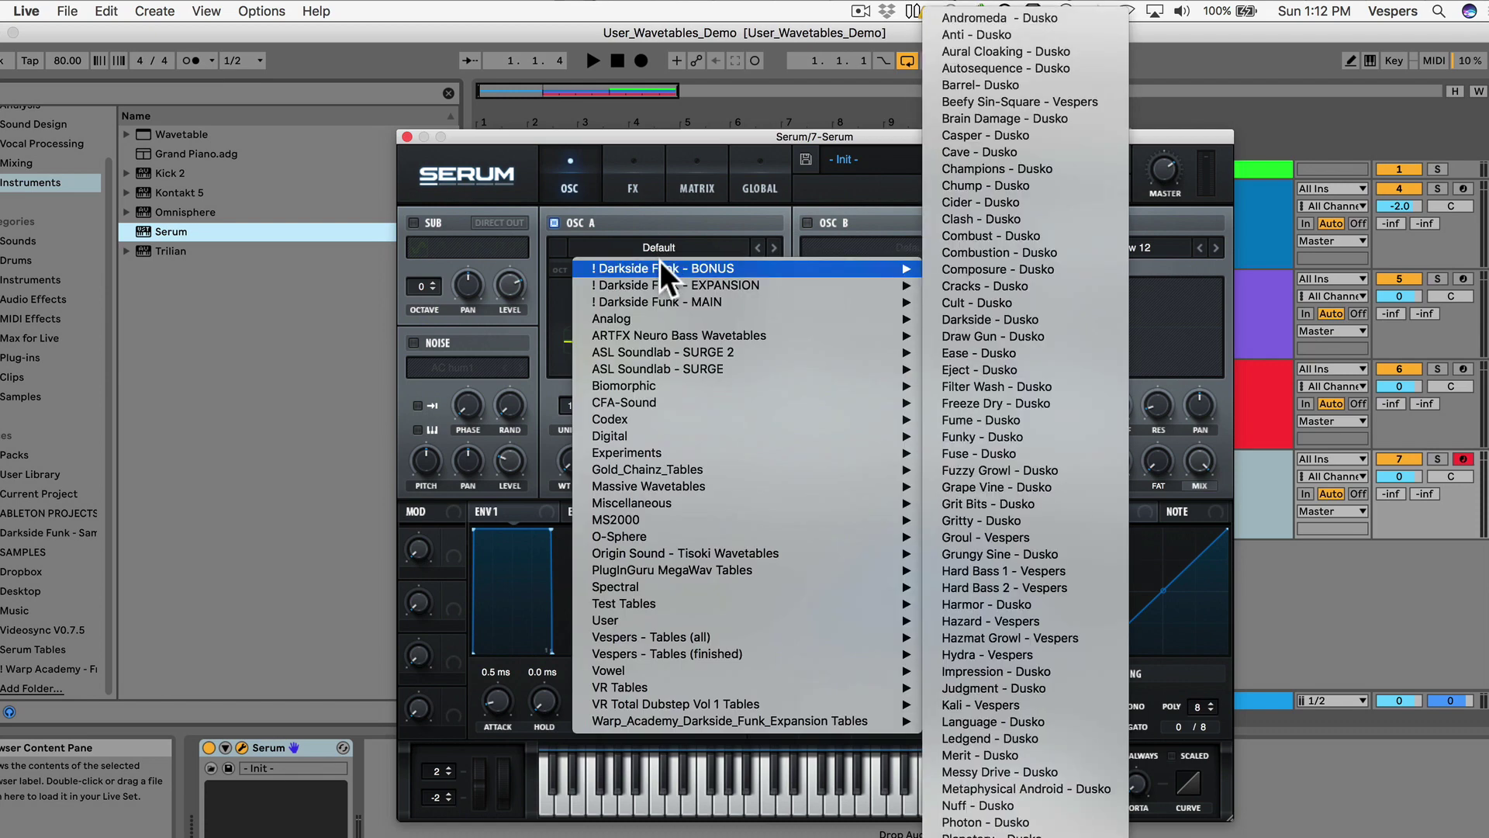
{"action": "left_click", "coordinate": [1035, 18]}
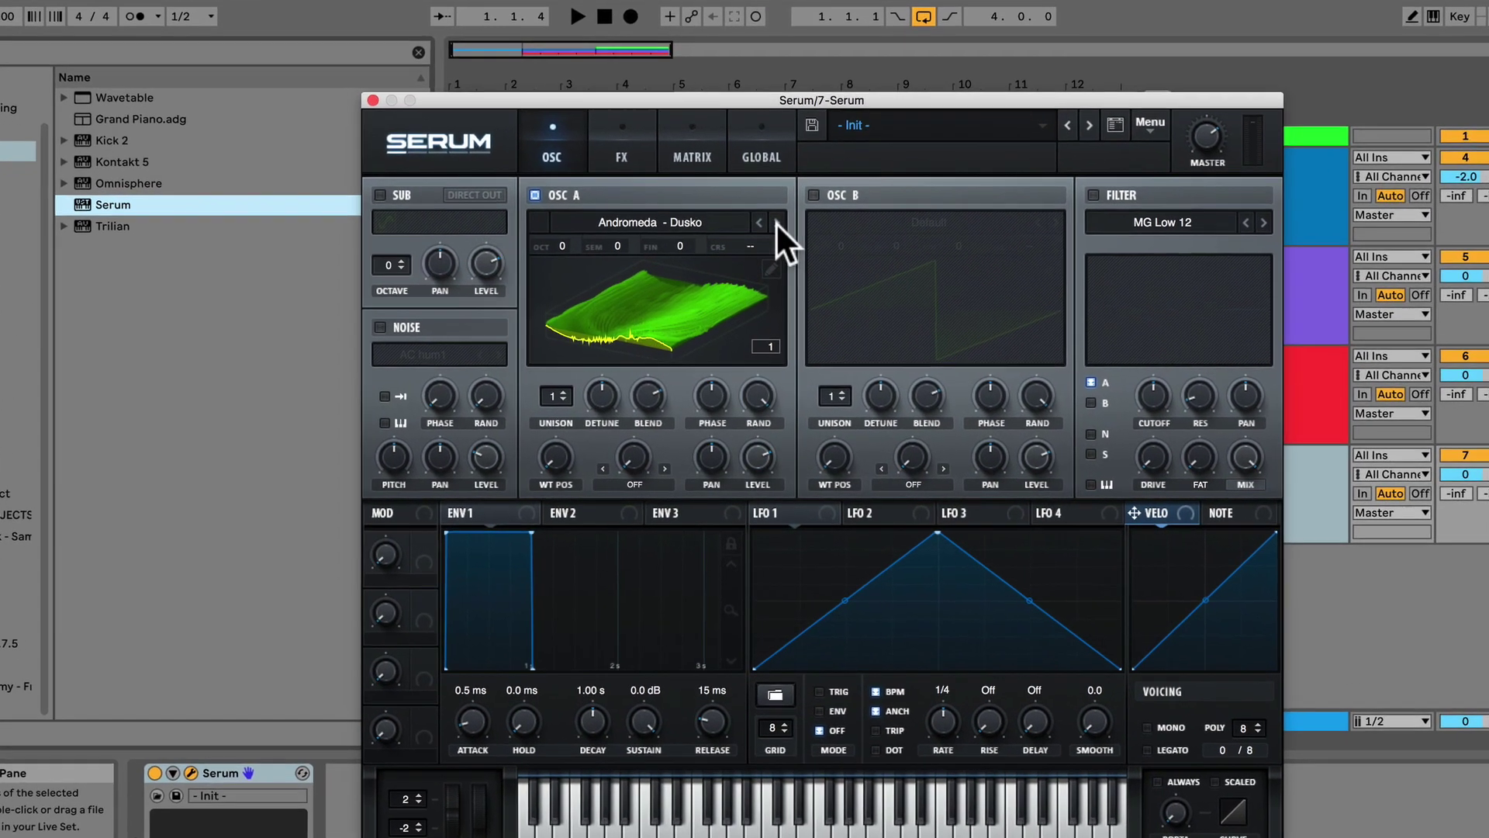
{"action": "left_click", "coordinate": [775, 233]}
{"action": "left_click", "coordinate": [778, 210]}
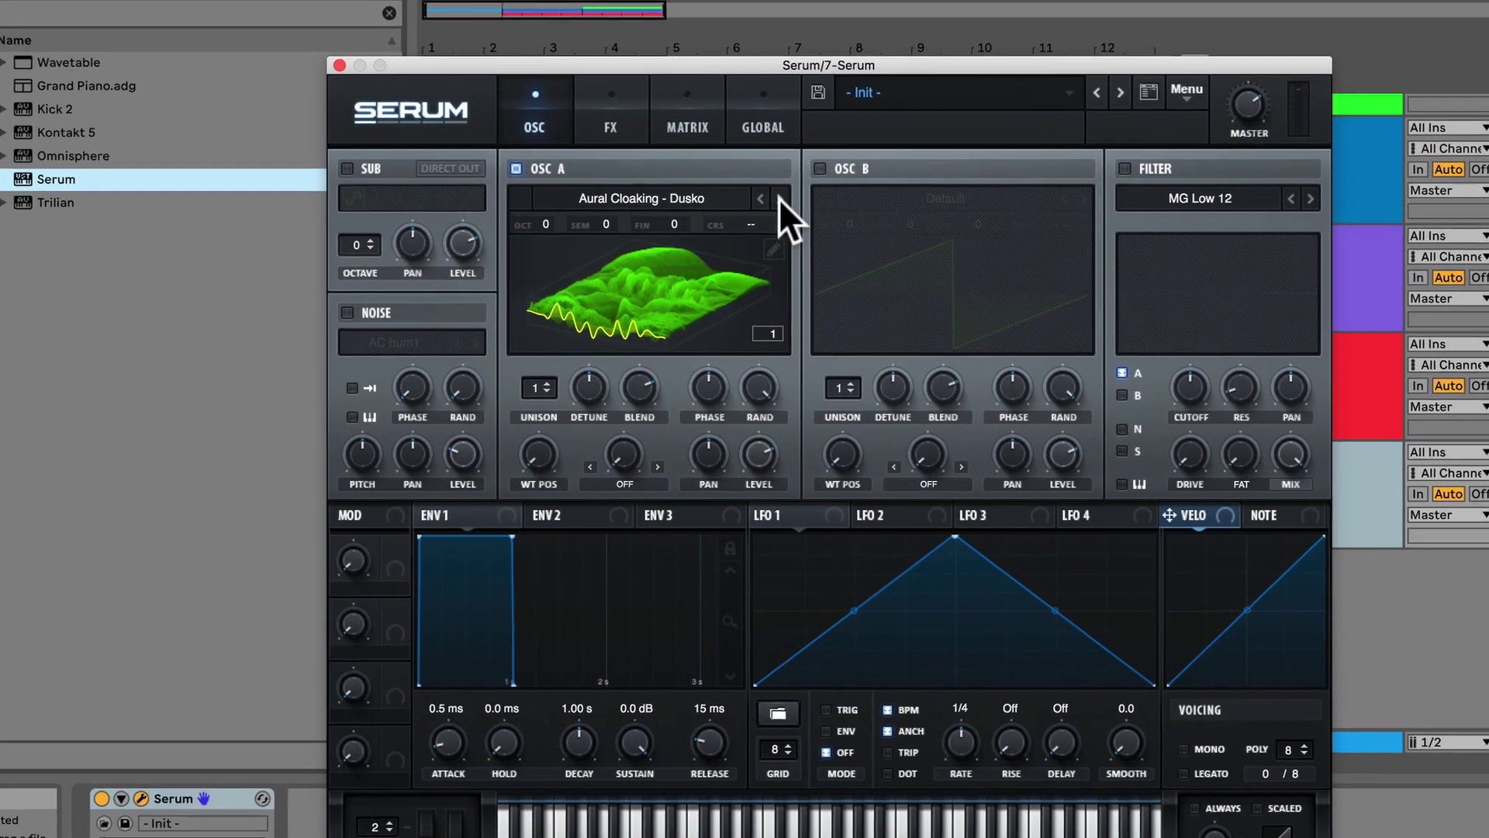
{"action": "left_click", "coordinate": [778, 210]}
{"action": "left_click", "coordinate": [778, 210]}
{"action": "left_click", "coordinate": [780, 188]}
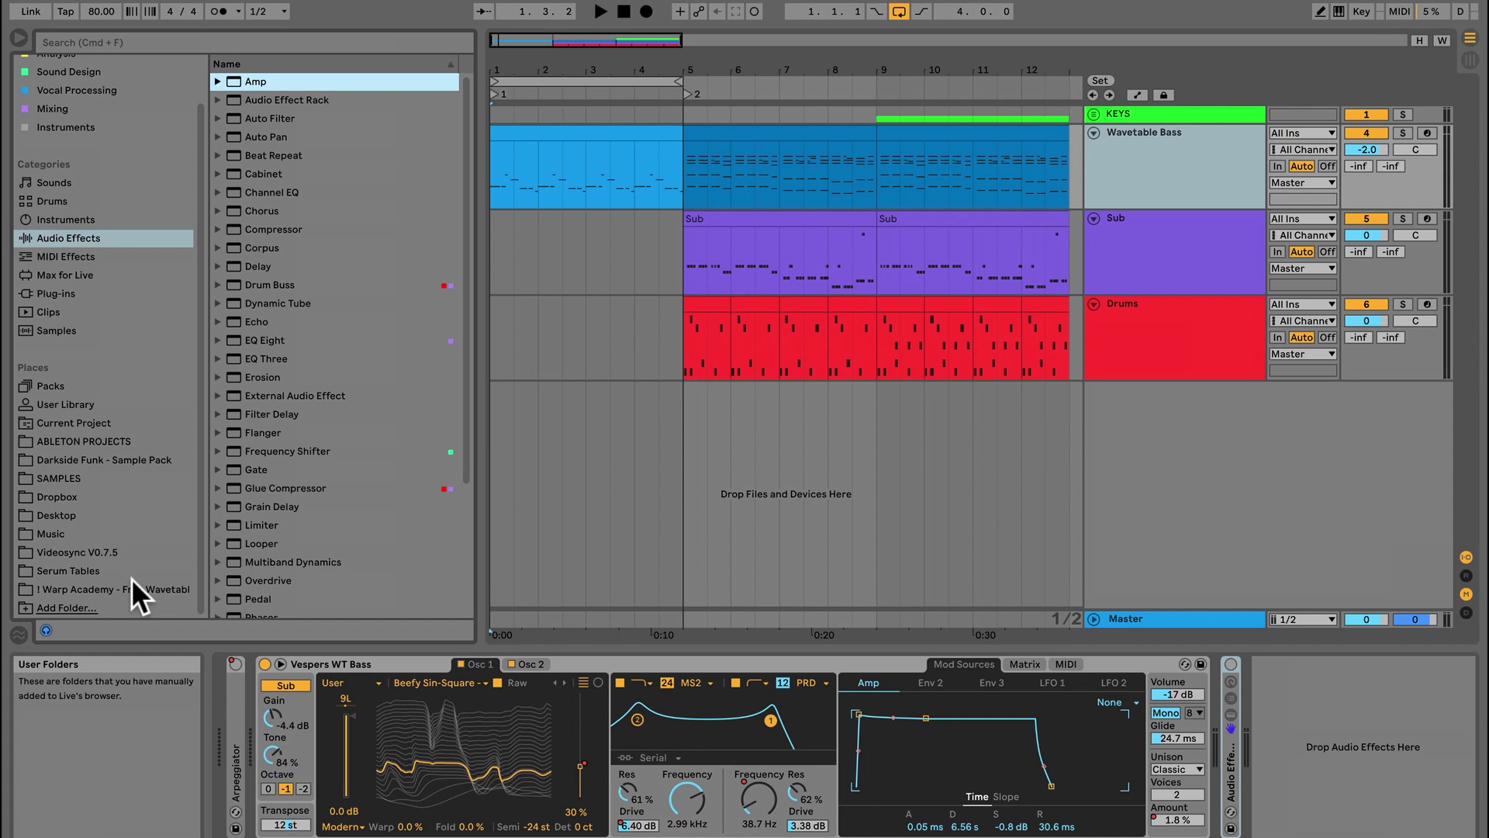
Open the Warp Academy folder and preview Barrel, Chump and Cider - Dusko.wav
{"action": "left_click", "coordinate": [102, 588]}
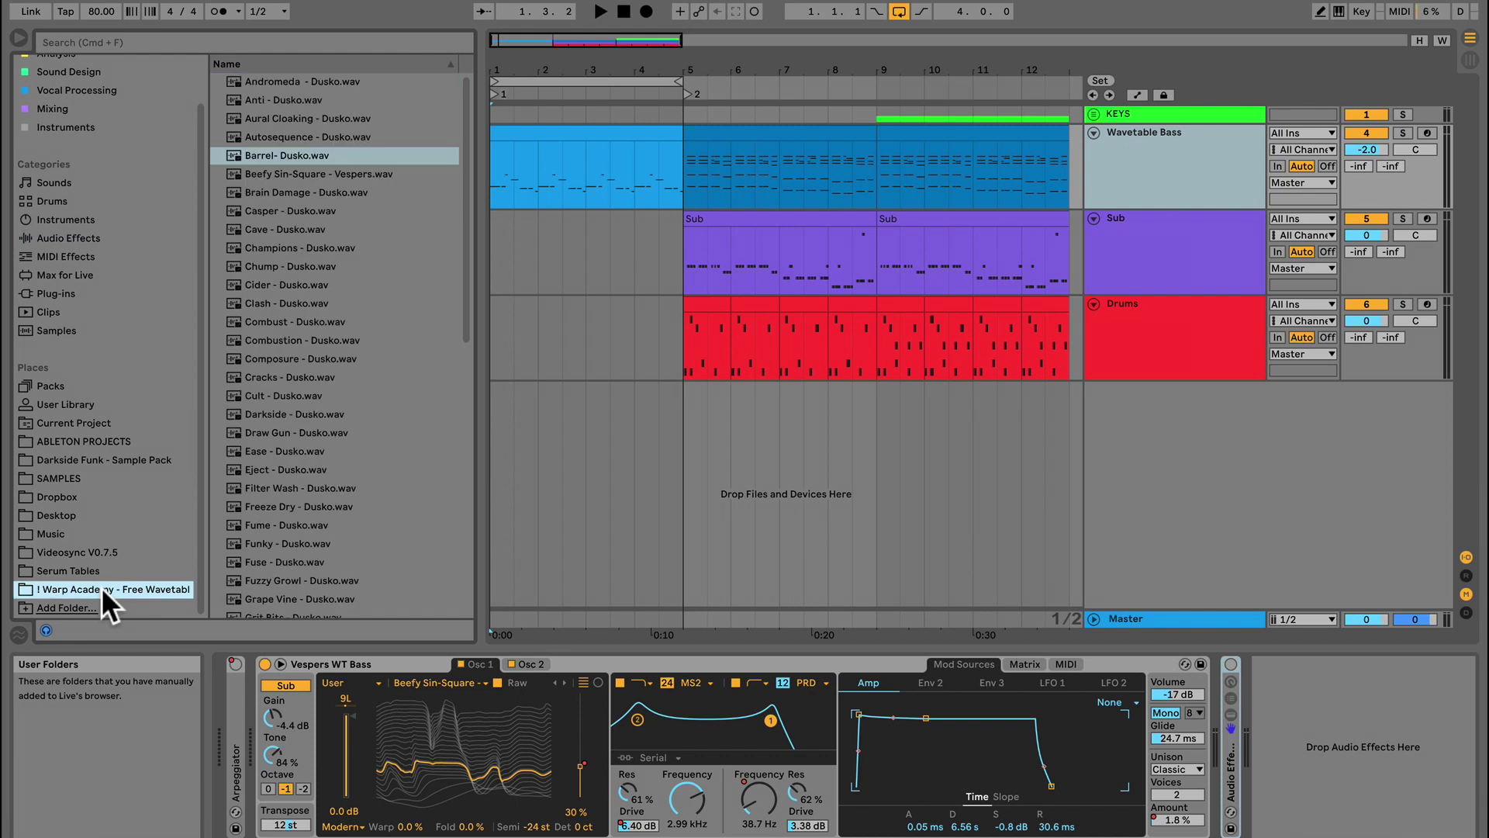
{"action": "left_click", "coordinate": [260, 155]}
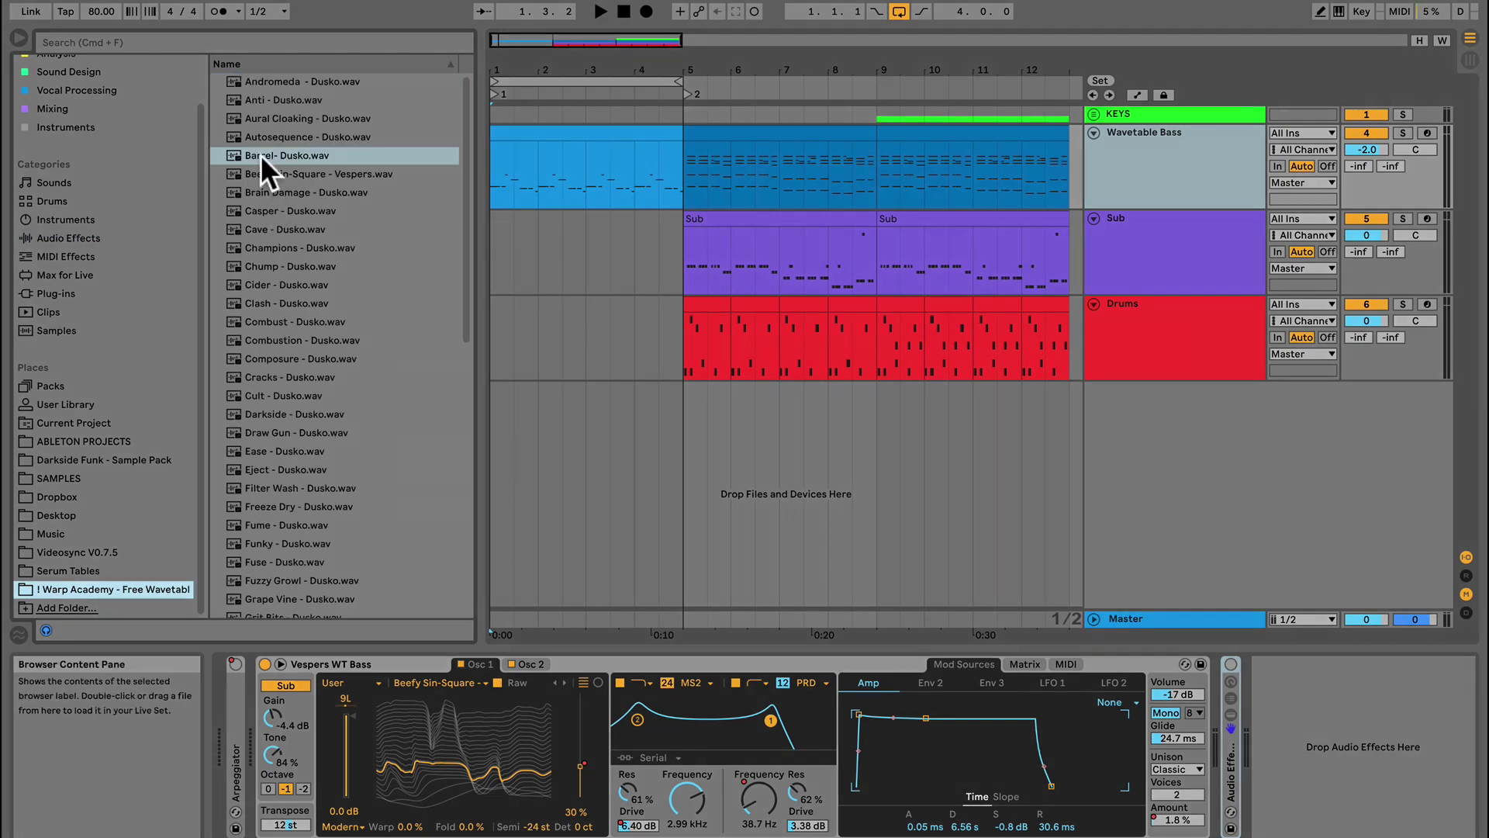
{"action": "key", "text": "Down"}
{"action": "key", "text": "Down"}
{"action": "key", "text": "Down"}
{"action": "key", "text": "Down"}
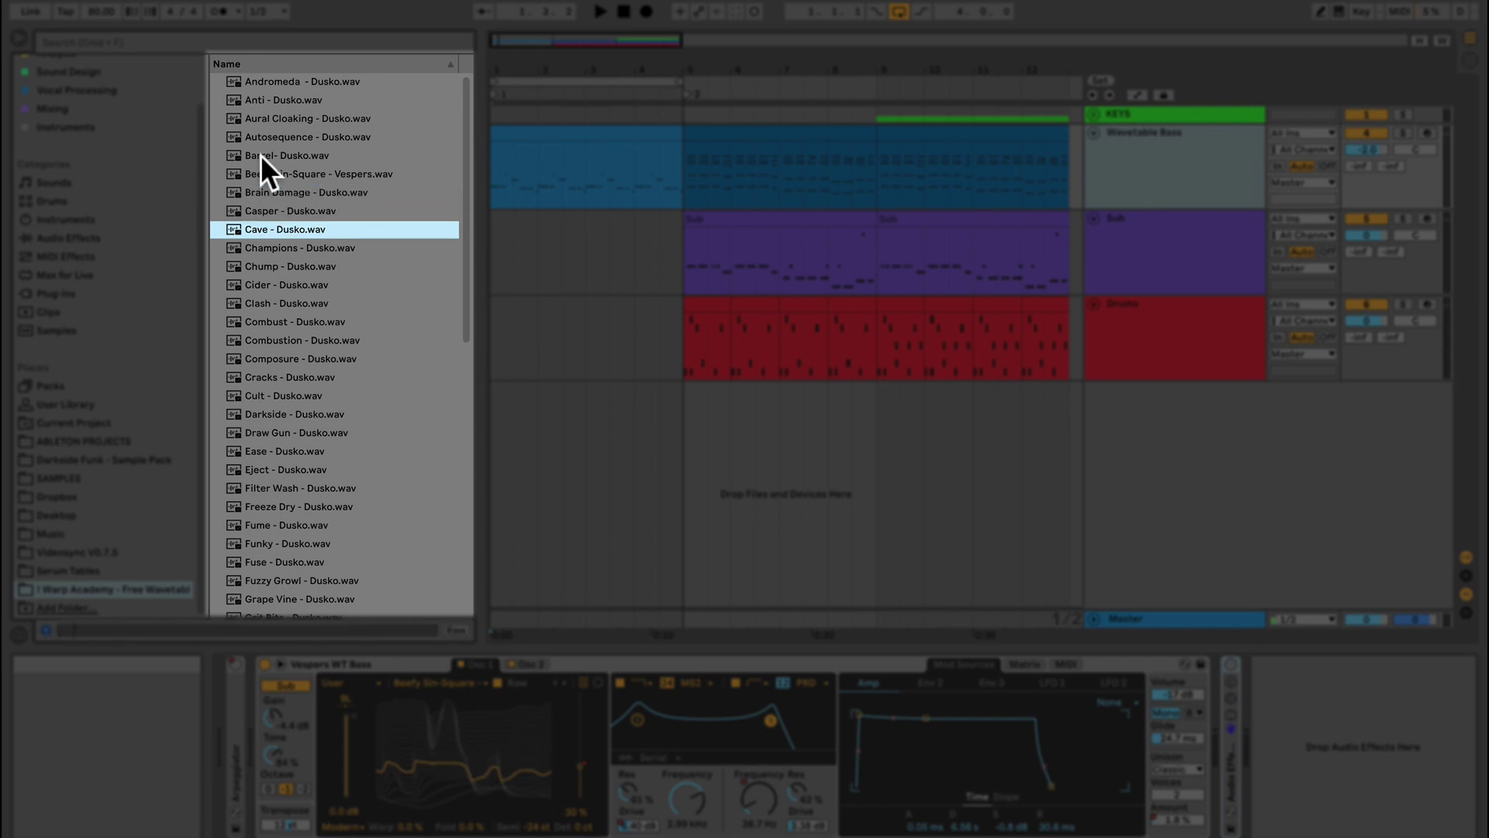
{"action": "key", "text": "Down"}
{"action": "key", "text": "Down"}
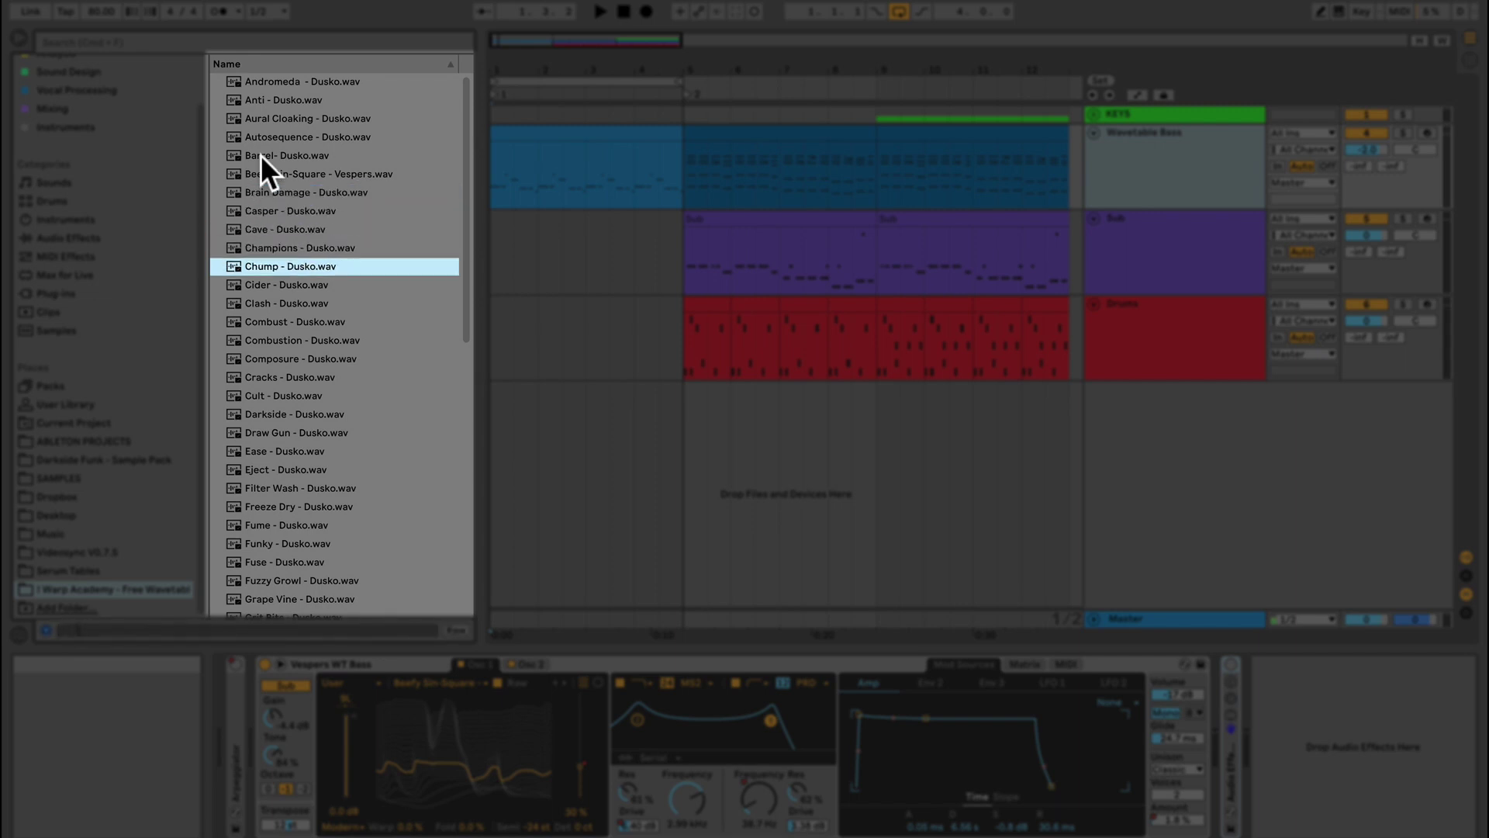
{"action": "key", "text": "Down"}
{"action": "key", "text": "Down"}
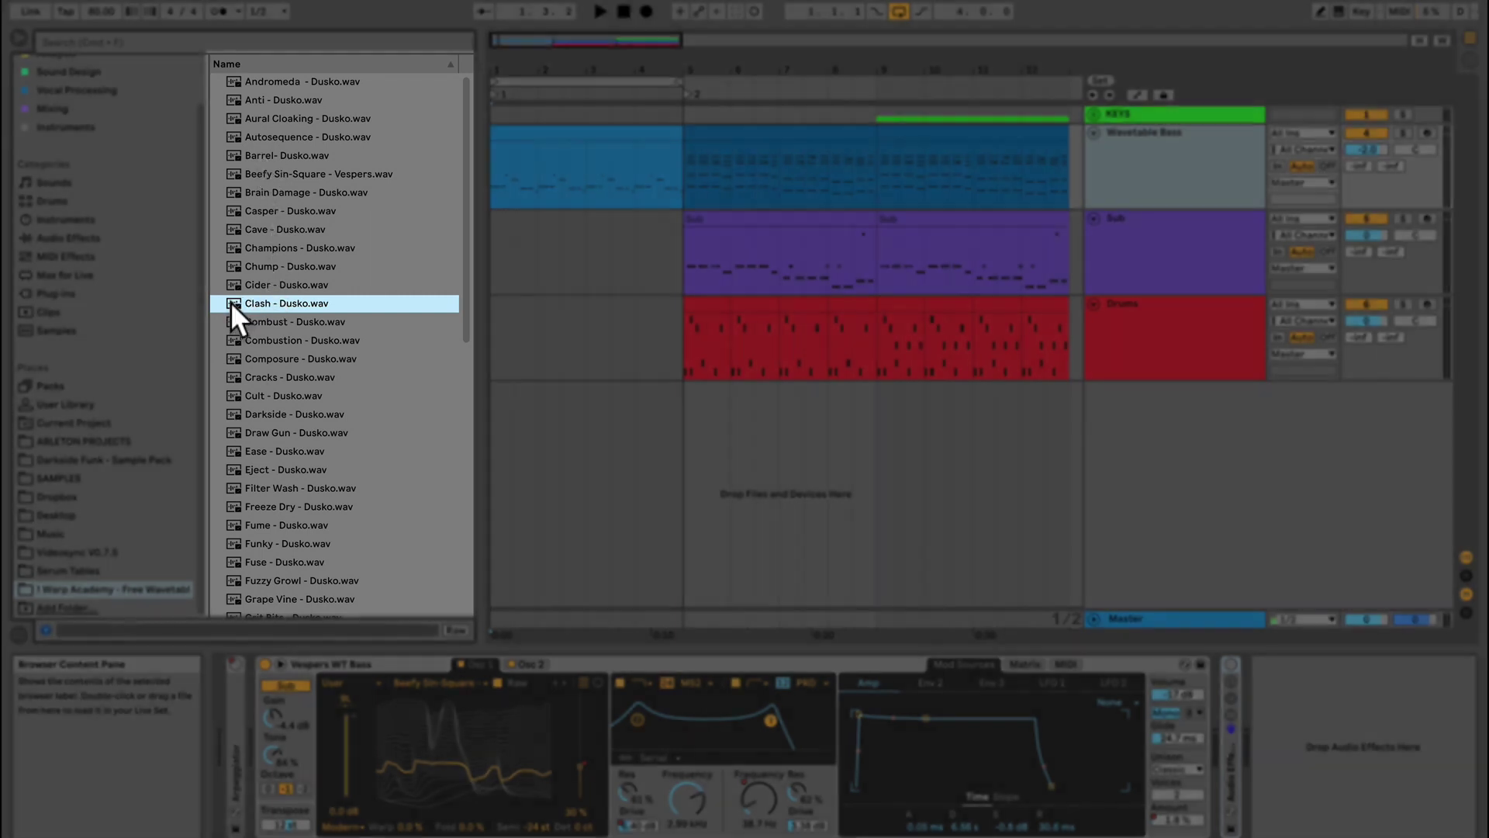
Load Clash - Dusko.wav into oscillator 1, then select Andromeda - Dusko.wav
{"action": "left_click_drag", "start_coordinate": [230, 301], "coordinate": [421, 686]}
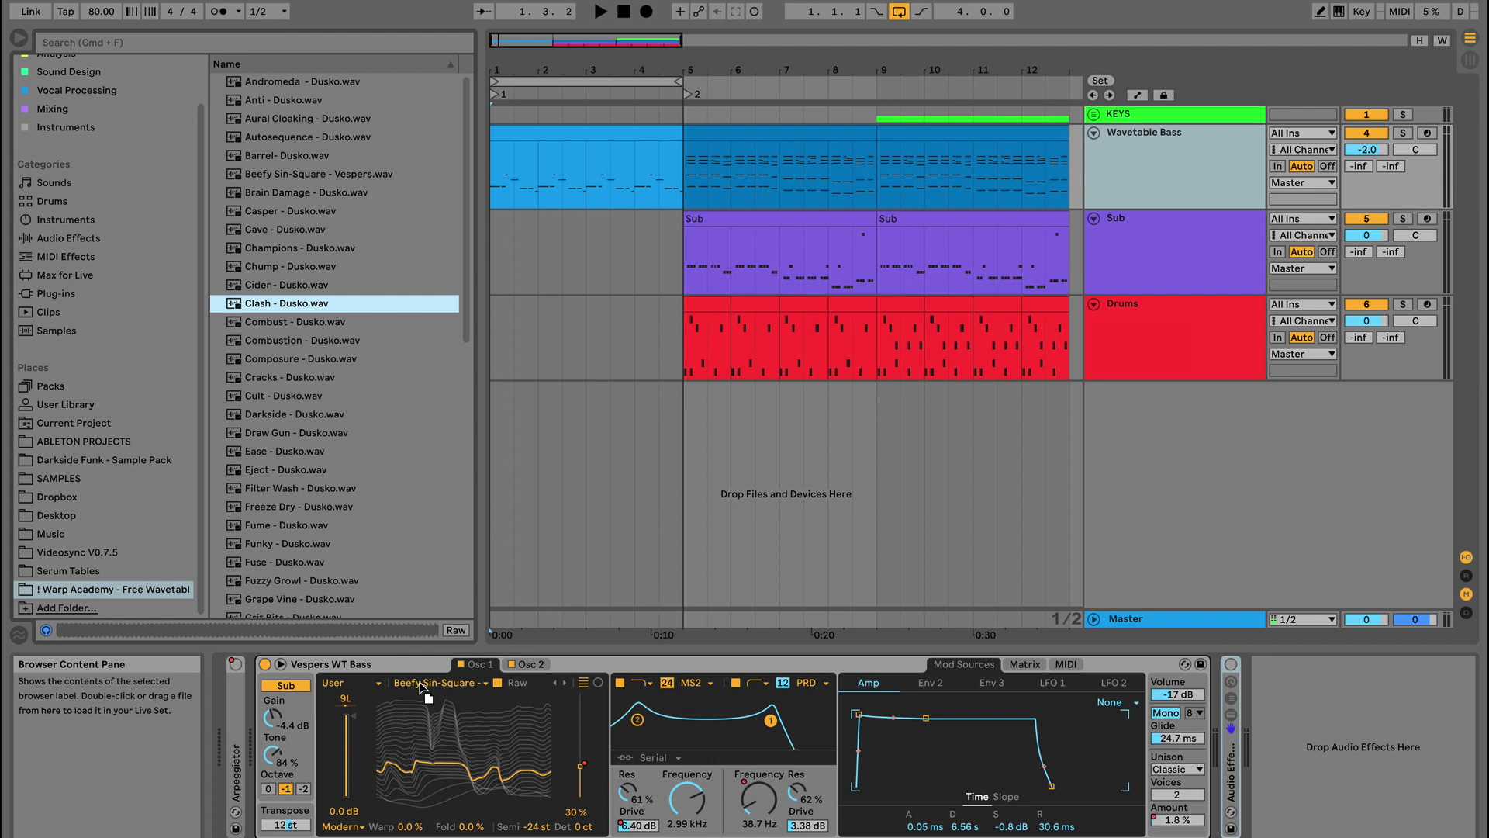
{"action": "left_click_drag", "start_coordinate": [421, 686], "coordinate": [421, 687]}
{"action": "left_click", "coordinate": [268, 82]}
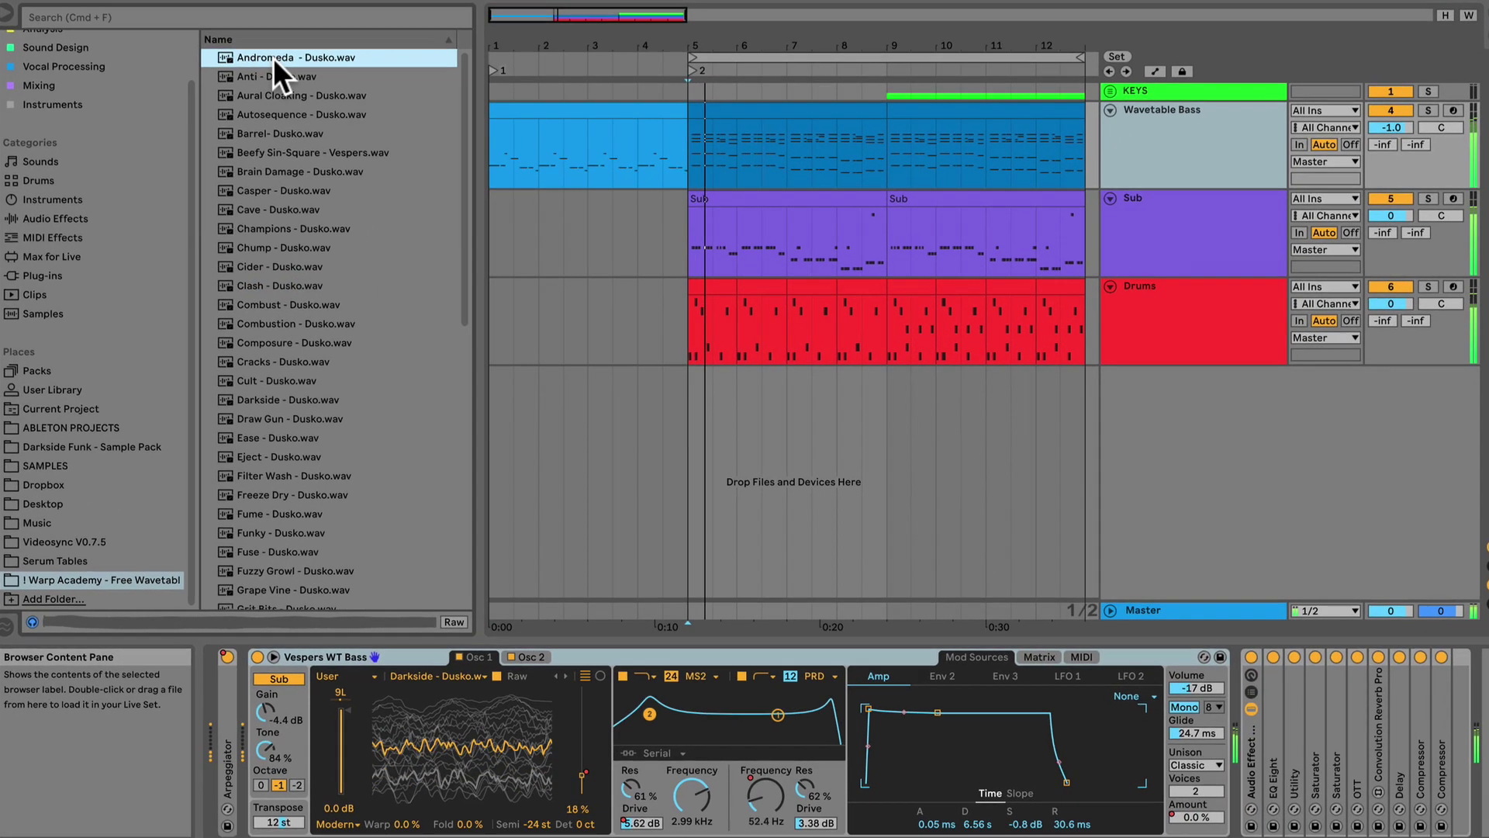
Load Andromeda, Chump, Darkside, Freeze Dry and Grit Bits - Dusko.wav into oscillator 1 in turn
{"action": "left_click_drag", "start_coordinate": [273, 57], "coordinate": [456, 747]}
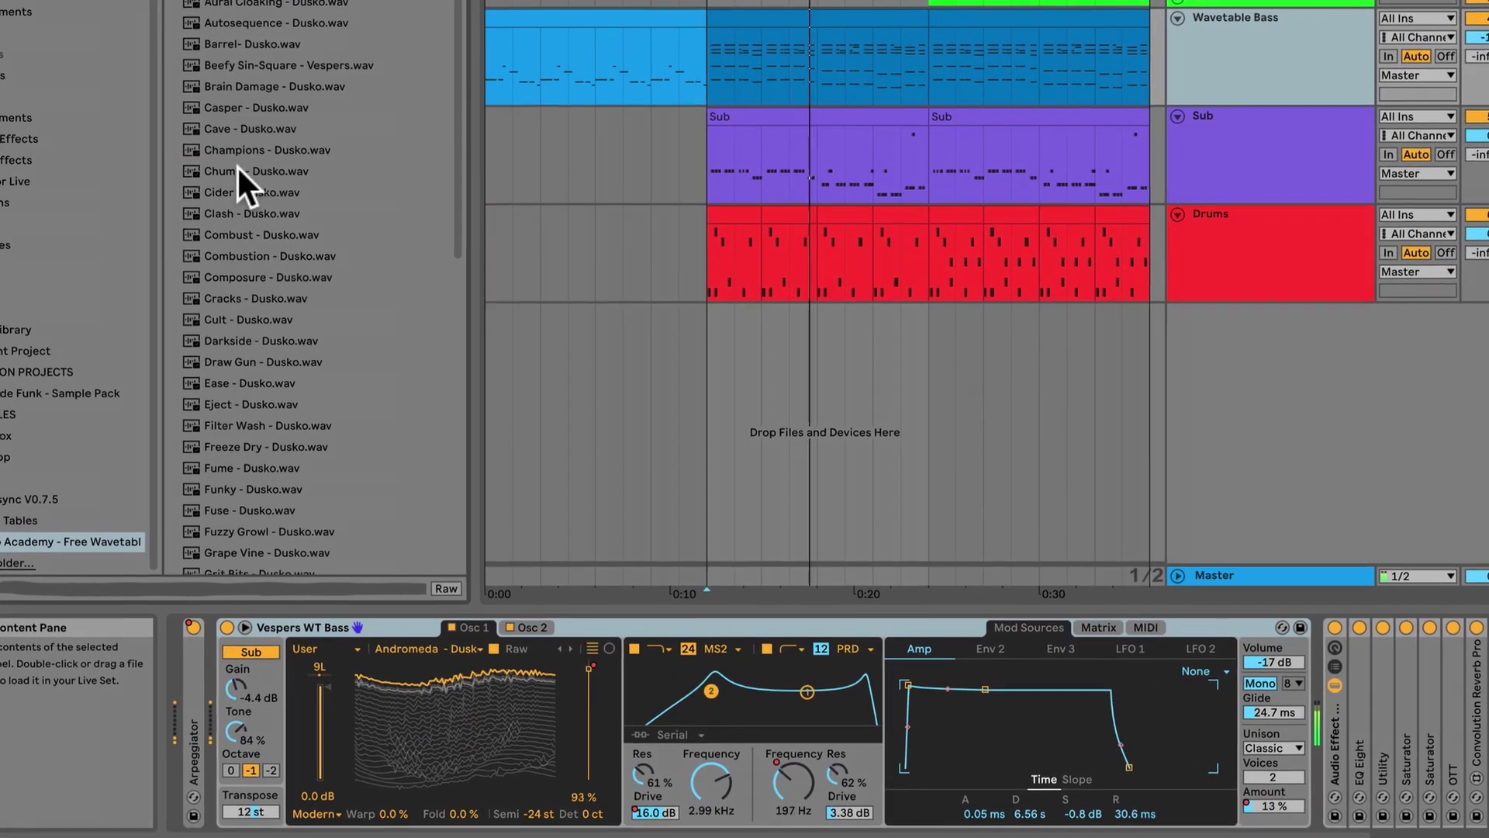
{"action": "double_click", "coordinate": [242, 180]}
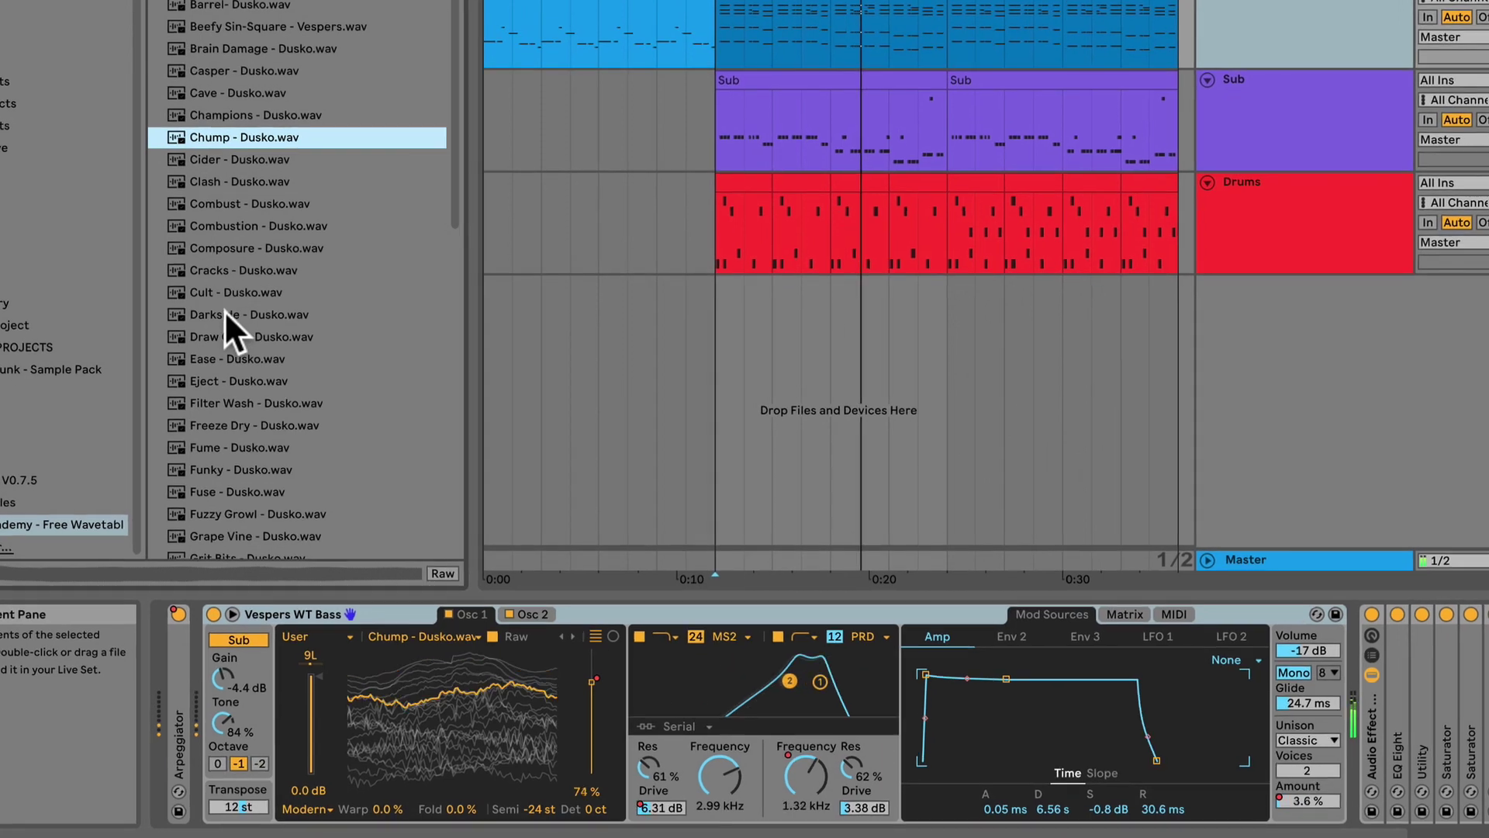
{"action": "double_click", "coordinate": [225, 319]}
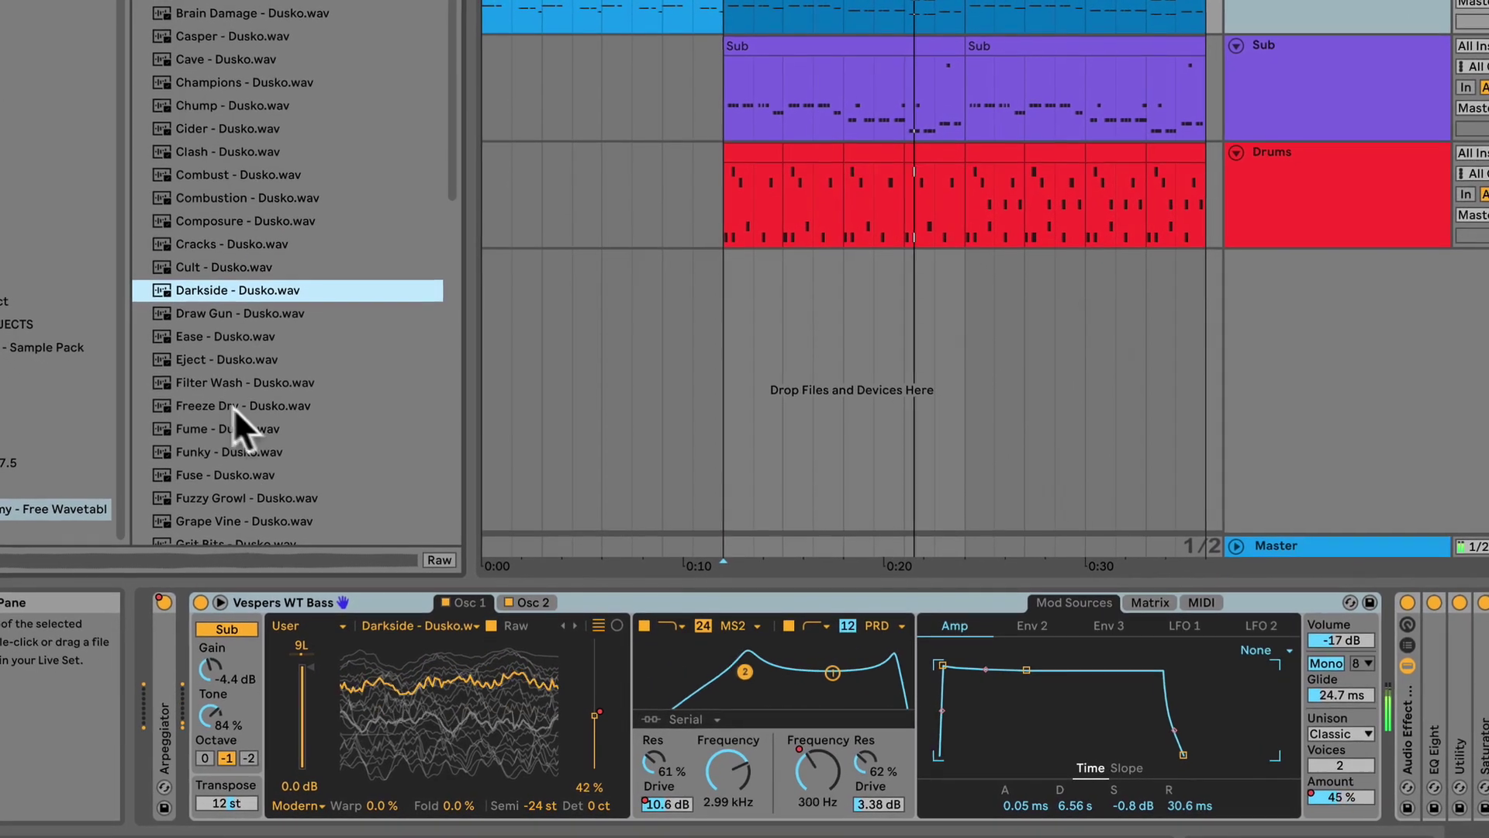
{"action": "left_click_drag", "start_coordinate": [206, 411], "coordinate": [438, 695]}
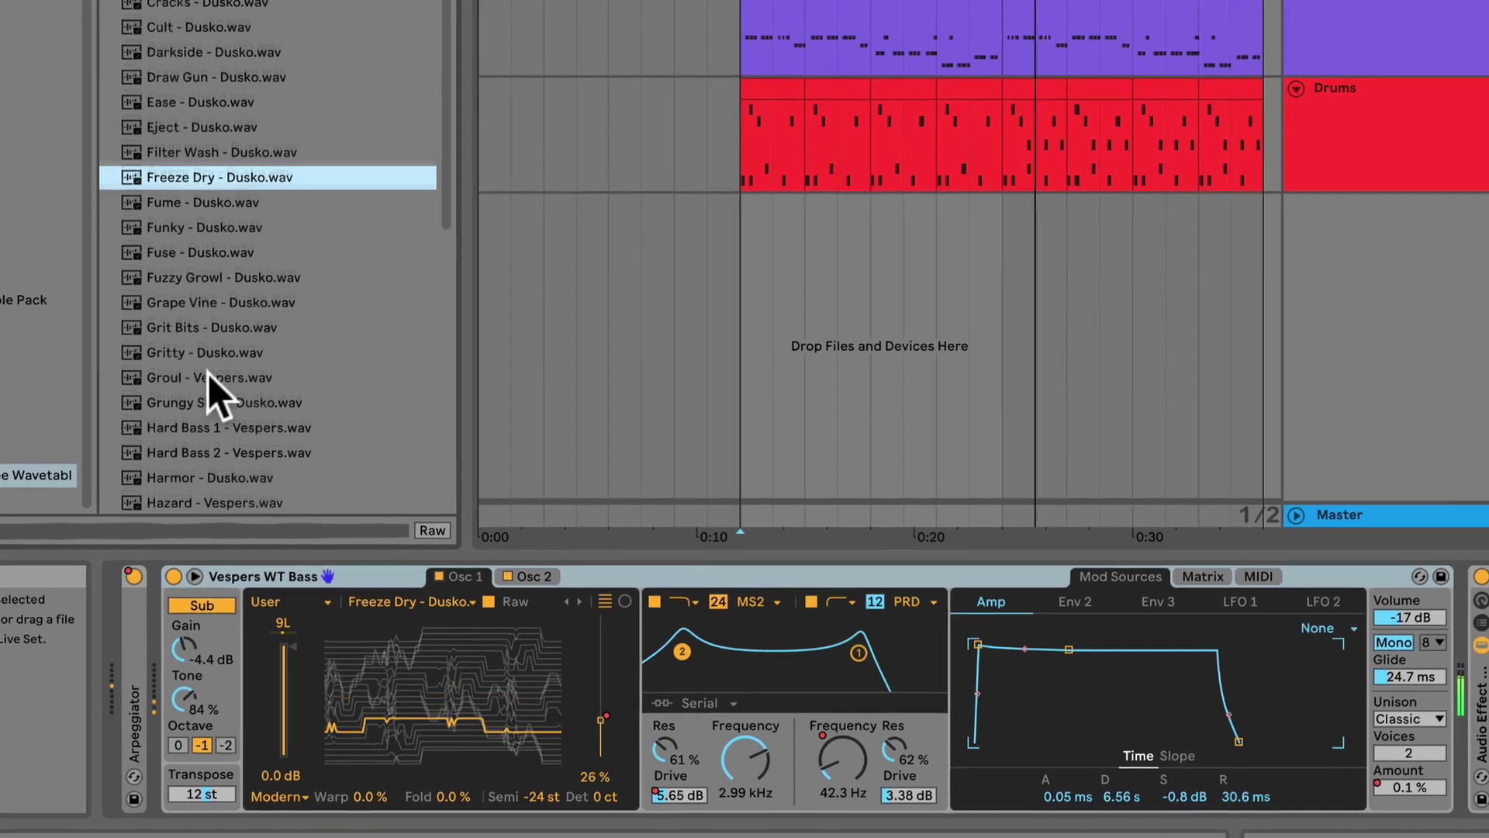
{"action": "left_click_drag", "start_coordinate": [190, 371], "coordinate": [435, 733]}
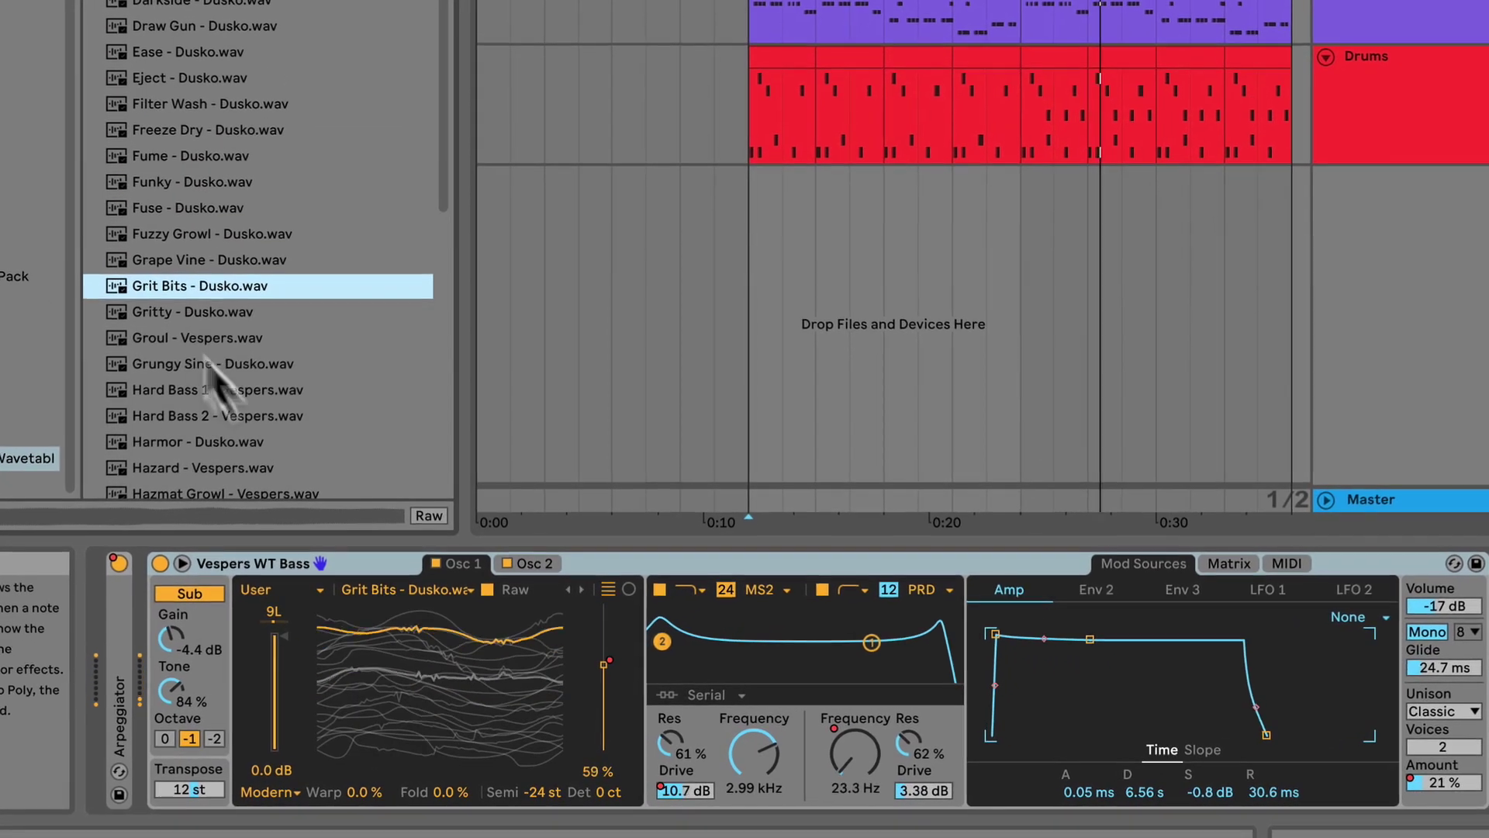
Try Harmor and further Dusko wavetables down the list, finishing with Photon - Dusko.wav
{"action": "scroll", "coordinate": [205, 358], "scroll_direction": "down", "scroll_amount": 5}
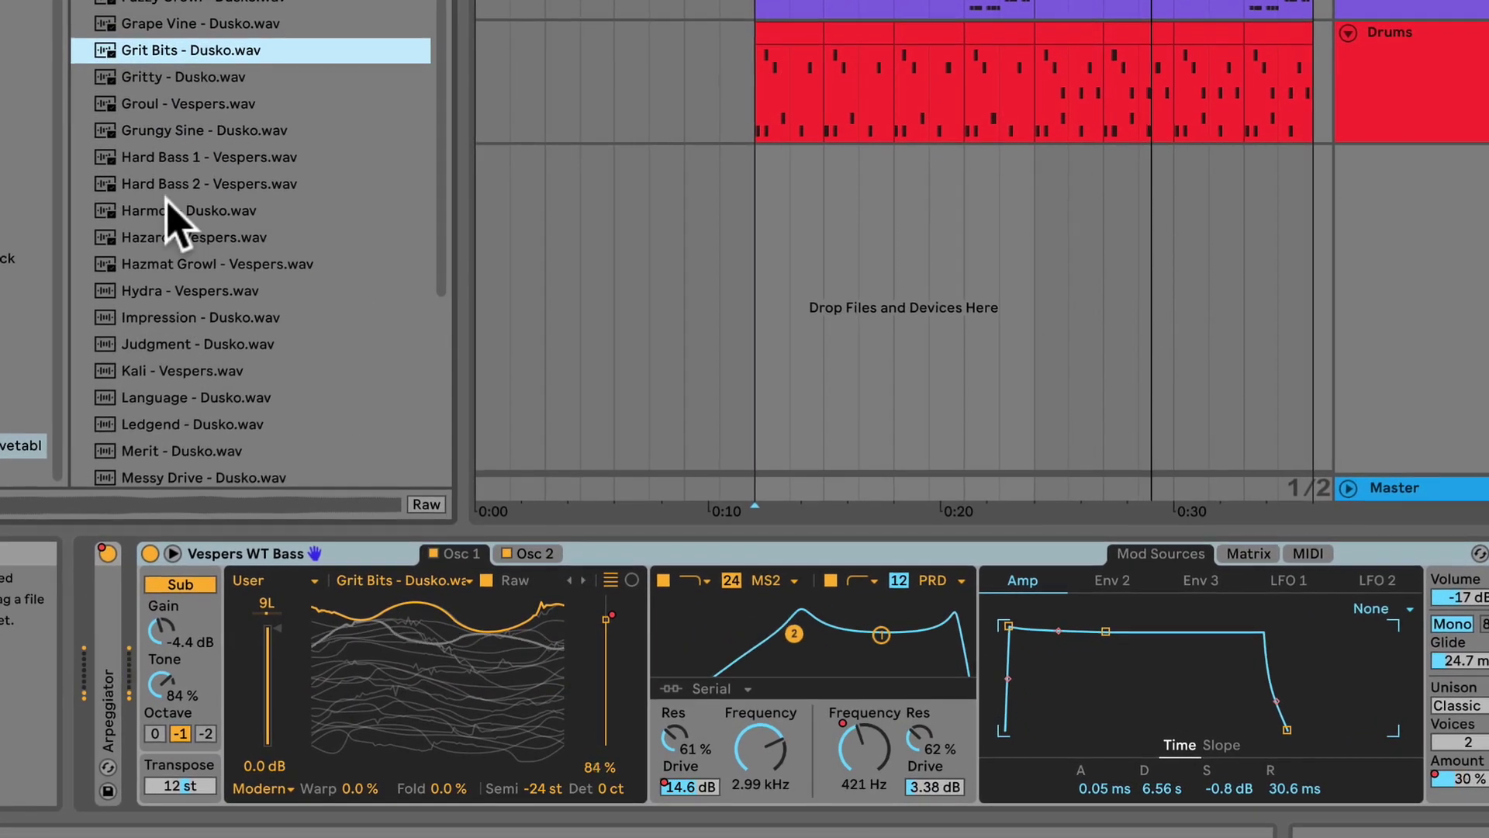
{"action": "left_click_drag", "start_coordinate": [174, 212], "coordinate": [365, 631]}
{"action": "scroll", "coordinate": [200, 356], "scroll_direction": "down", "scroll_amount": 3}
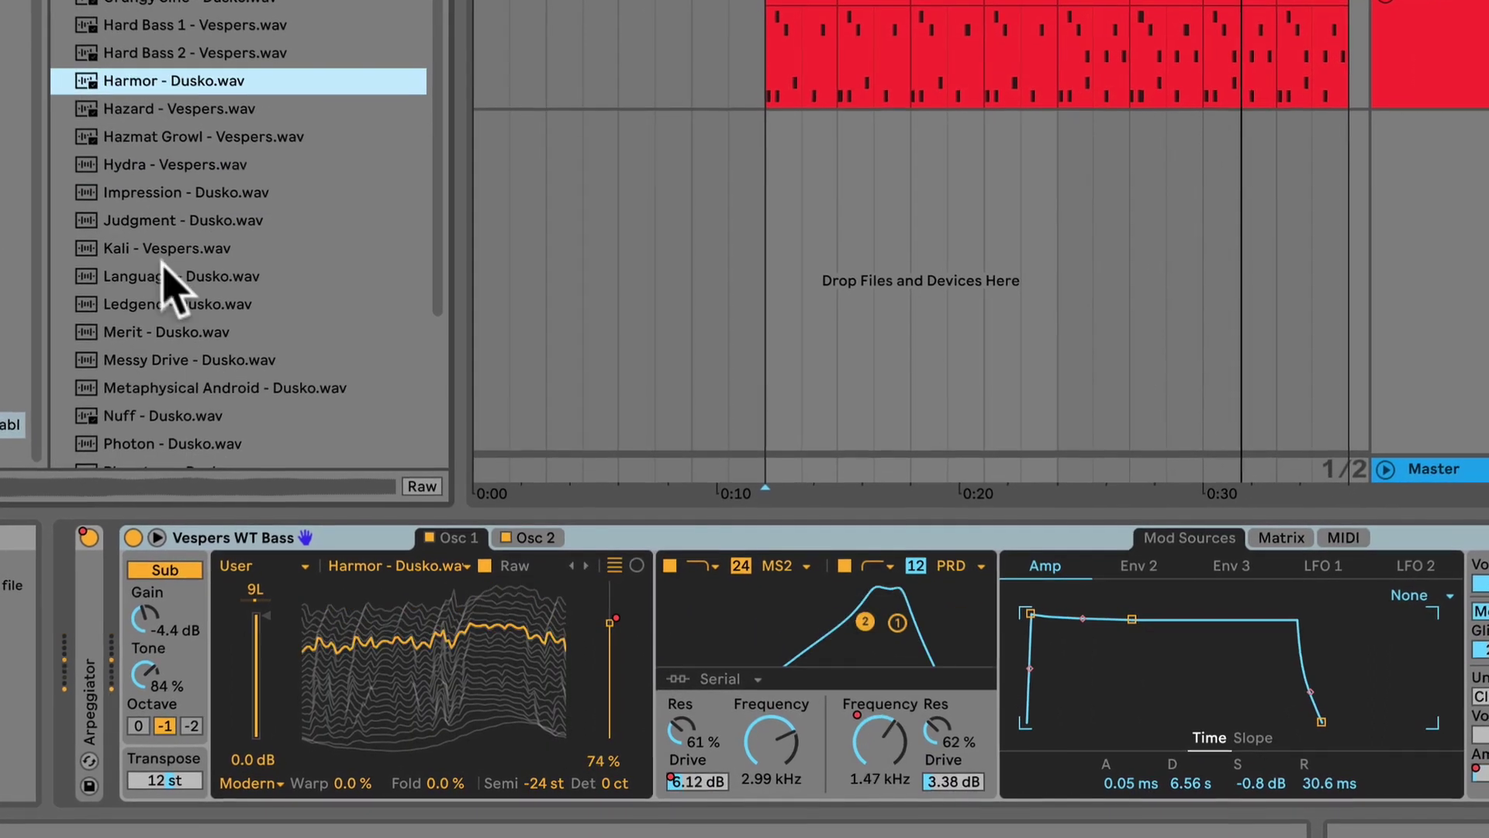
{"action": "left_click_drag", "start_coordinate": [166, 239], "coordinate": [403, 659]}
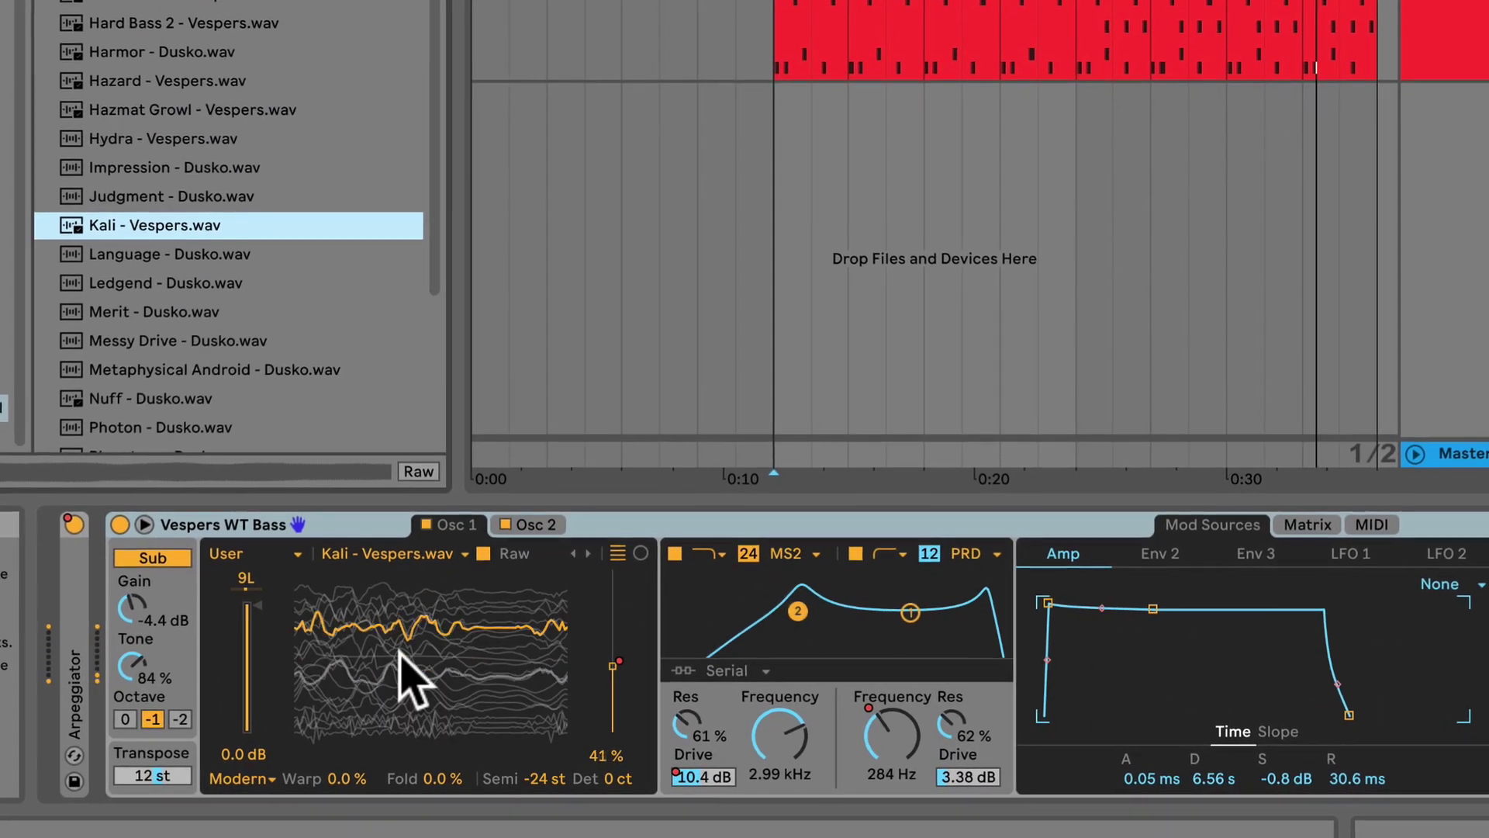
{"action": "left_click_drag", "start_coordinate": [149, 301], "coordinate": [389, 651]}
{"action": "scroll", "coordinate": [150, 323], "scroll_direction": "down", "scroll_amount": 5}
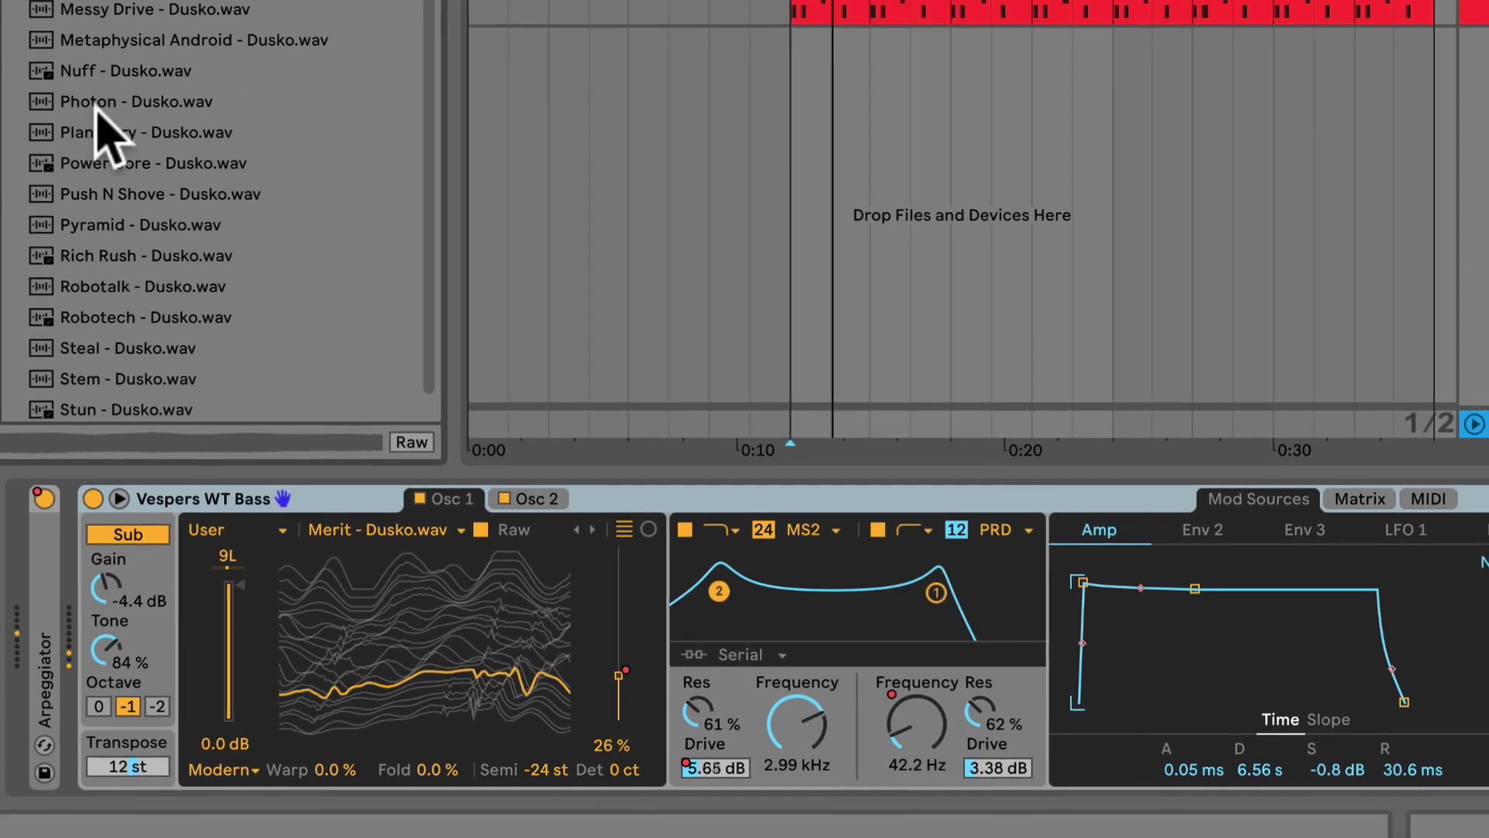
{"action": "left_click_drag", "start_coordinate": [108, 107], "coordinate": [422, 688]}
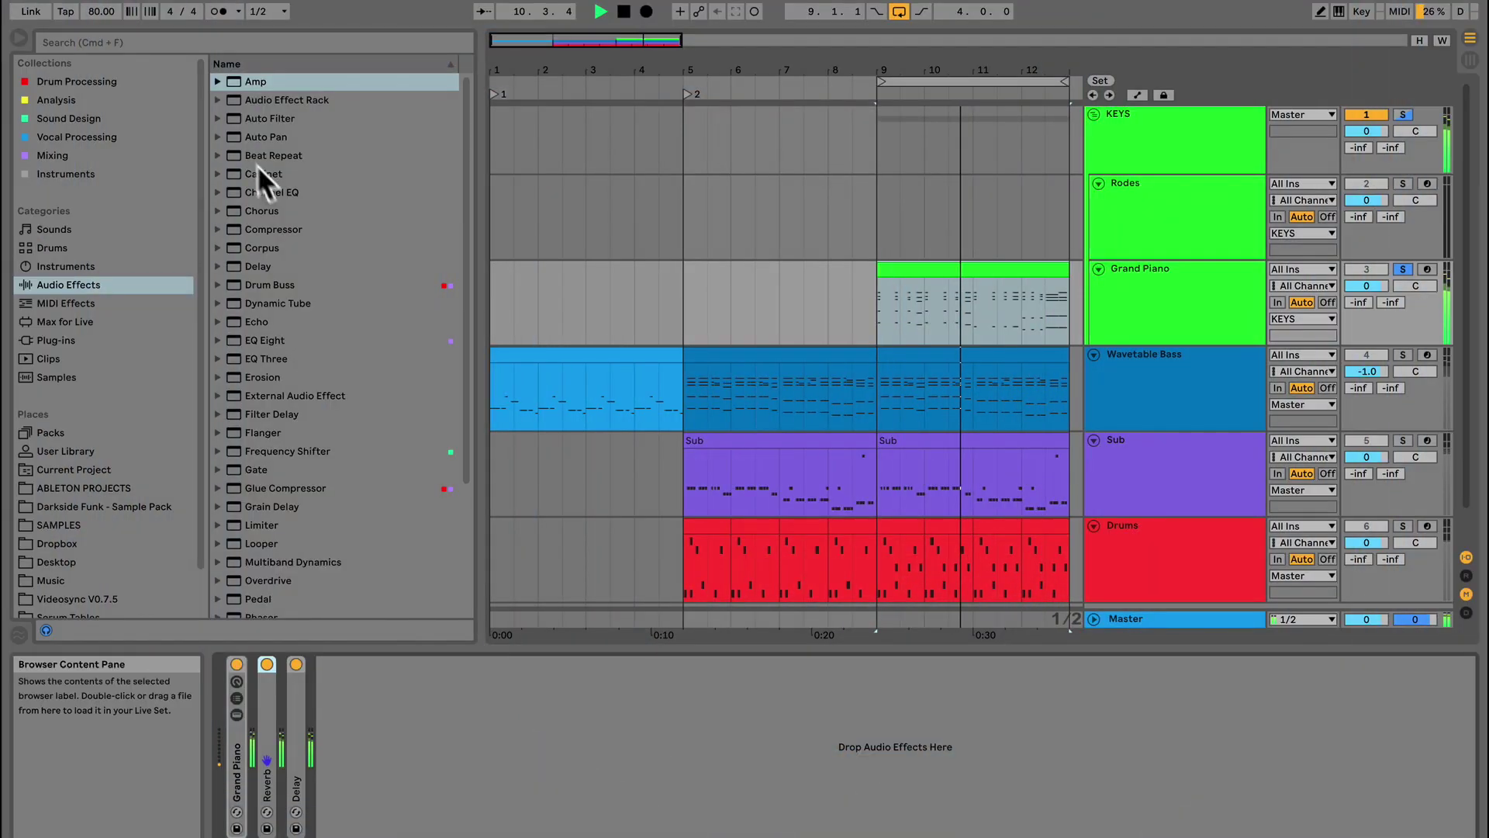
Add a Channel EQ to Grand Piano, enable the 80 Hz high-pass, and adjust the High and Mid gains
{"action": "left_click_drag", "start_coordinate": [270, 192], "coordinate": [231, 644]}
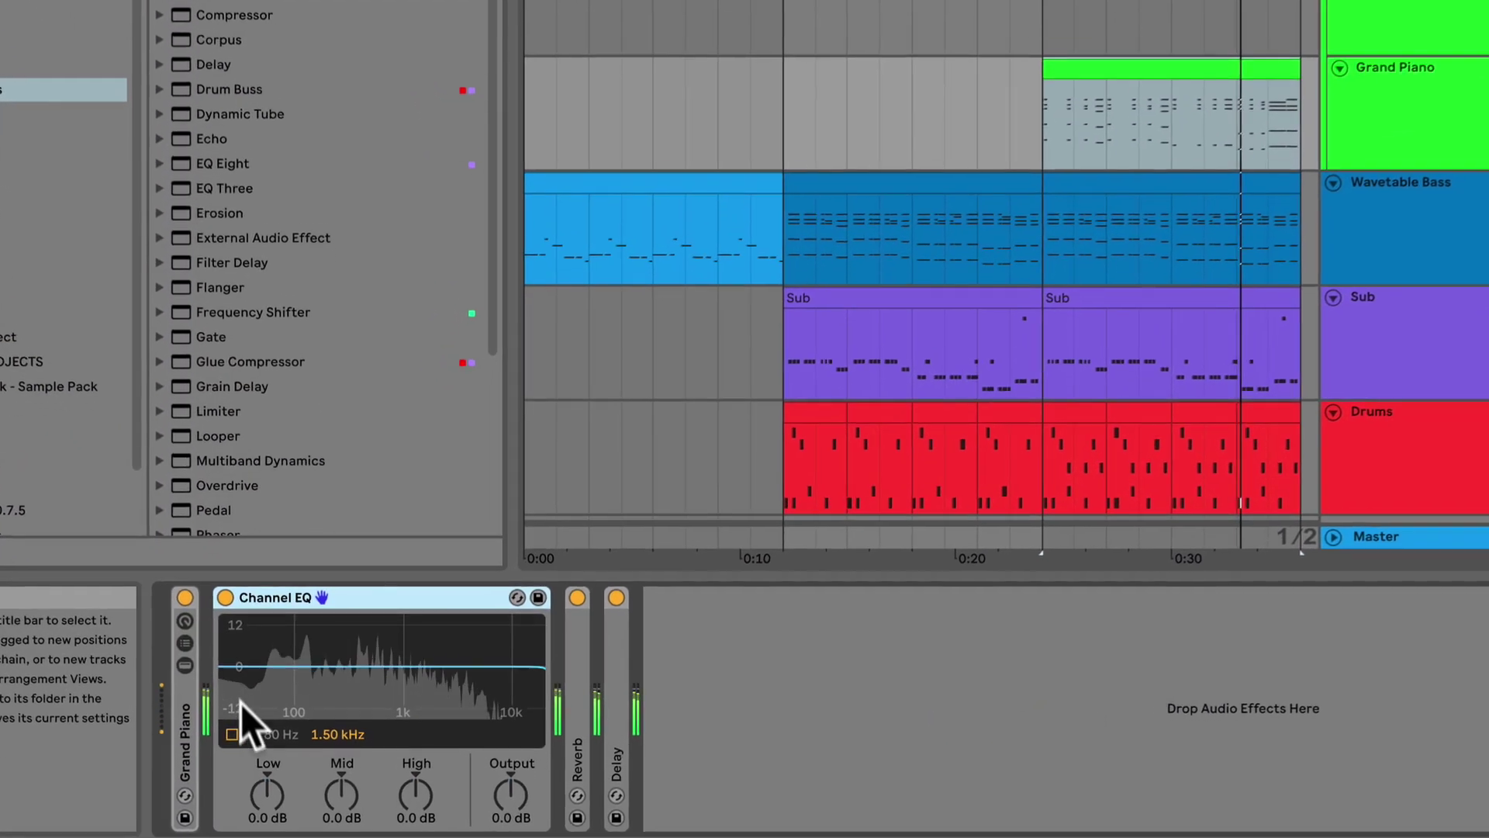
{"action": "left_click", "coordinate": [232, 734]}
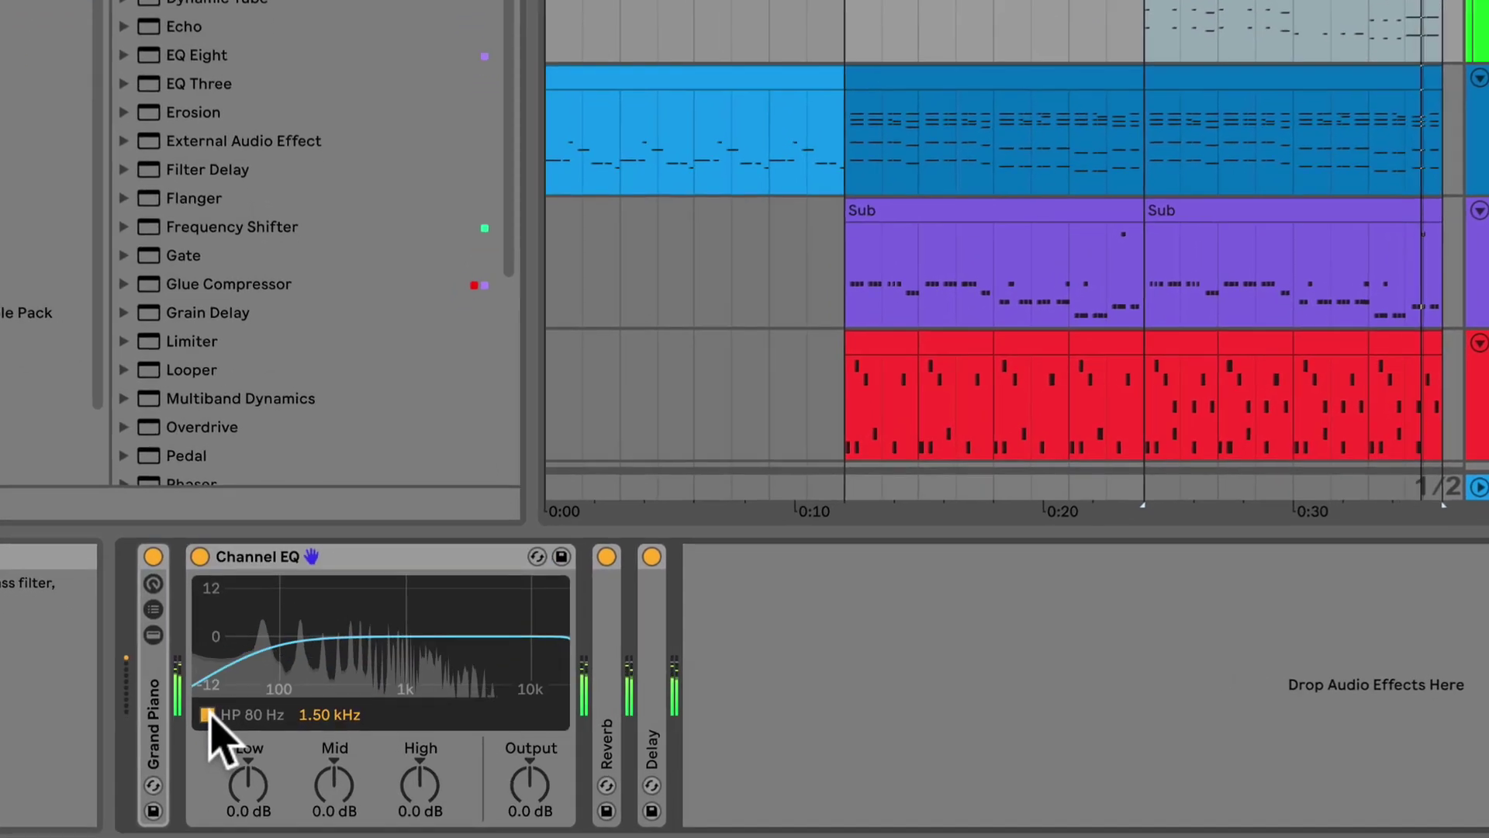
{"action": "left_click_drag", "start_coordinate": [420, 780], "coordinate": [419, 837]}
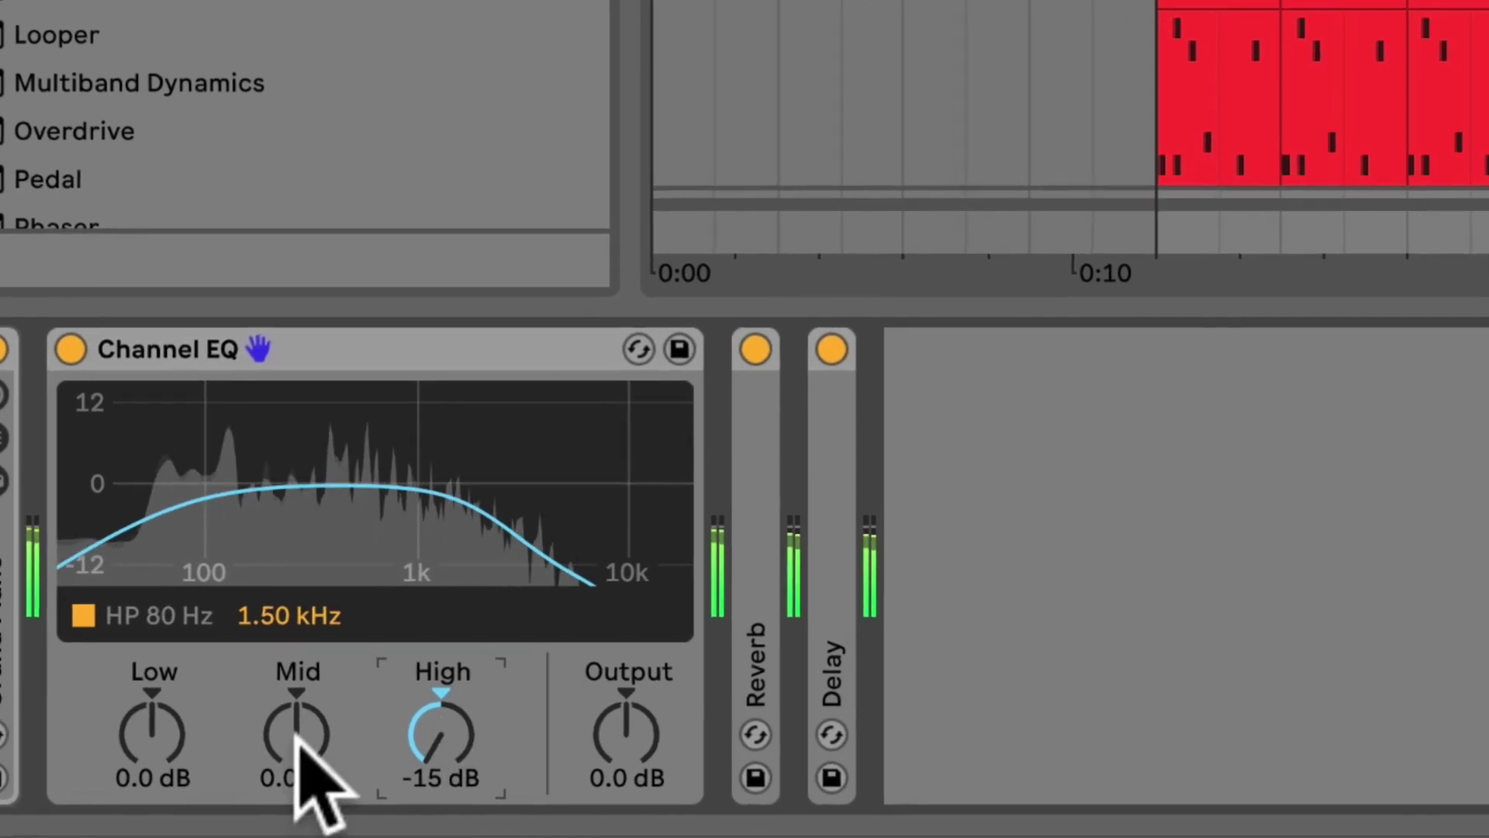
{"action": "mouse_move", "coordinate": [296, 736]}
{"action": "left_mouse_down"}
{"action": "mouse_move", "coordinate": [296, 710]}
{"action": "mouse_move", "coordinate": [293, 756]}
{"action": "left_mouse_up"}
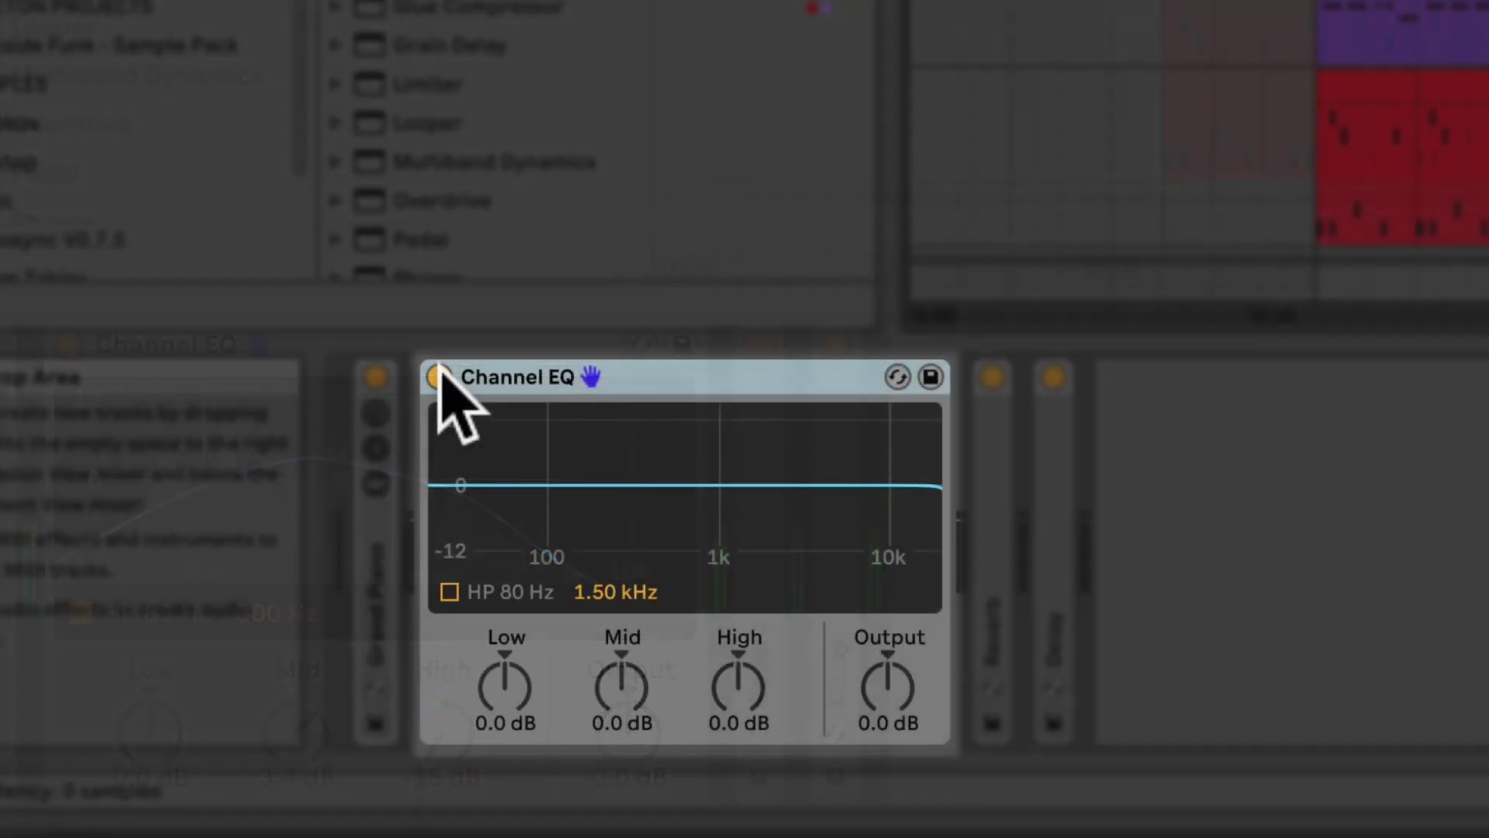
Enable the 80 Hz high-pass and place a copy of the Channel EQ after the Vespers WT Bass synth
{"action": "left_click", "coordinate": [447, 591]}
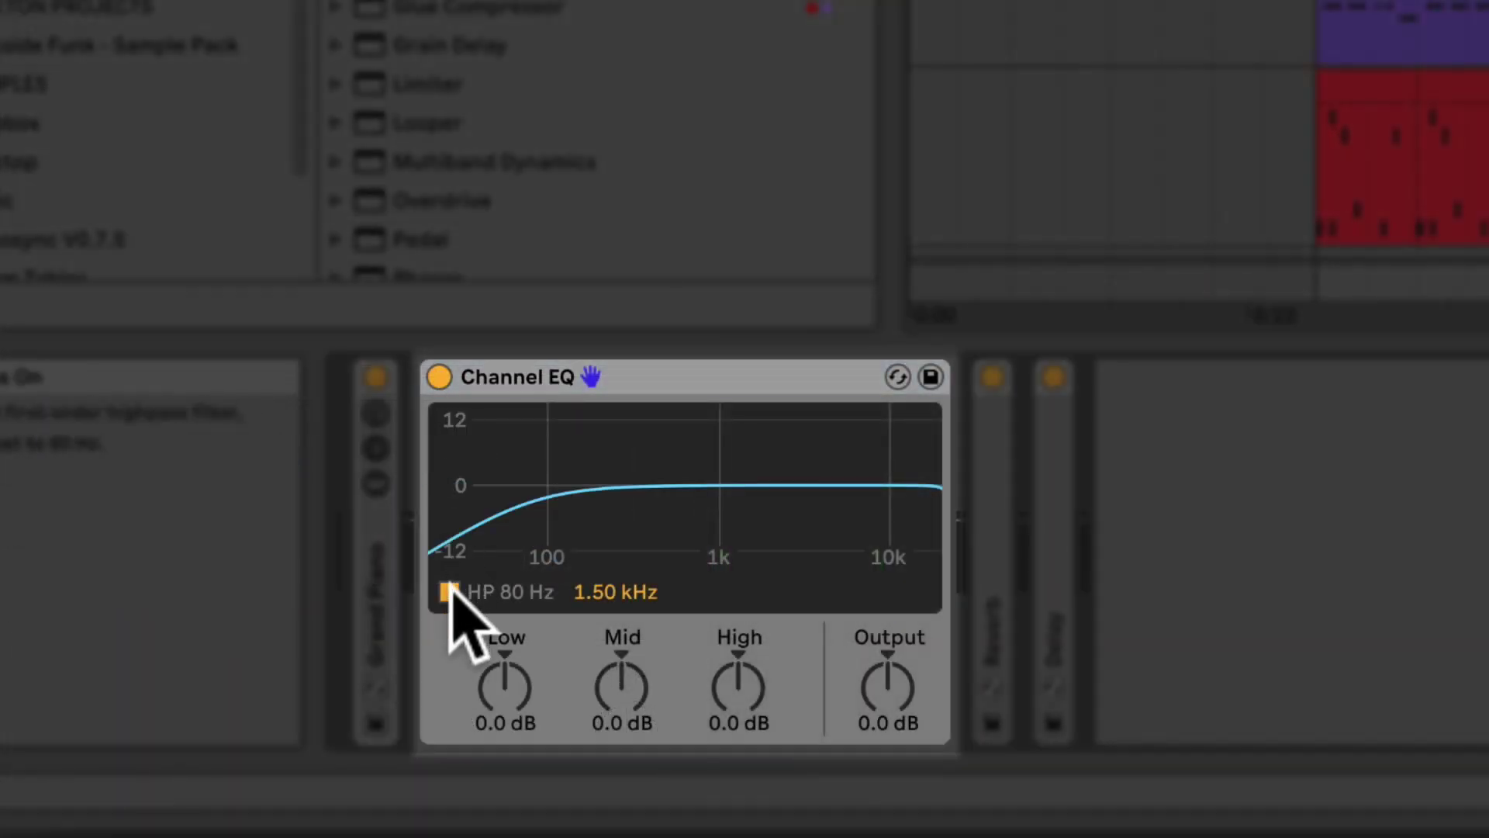
{"action": "left_click", "coordinate": [650, 380]}
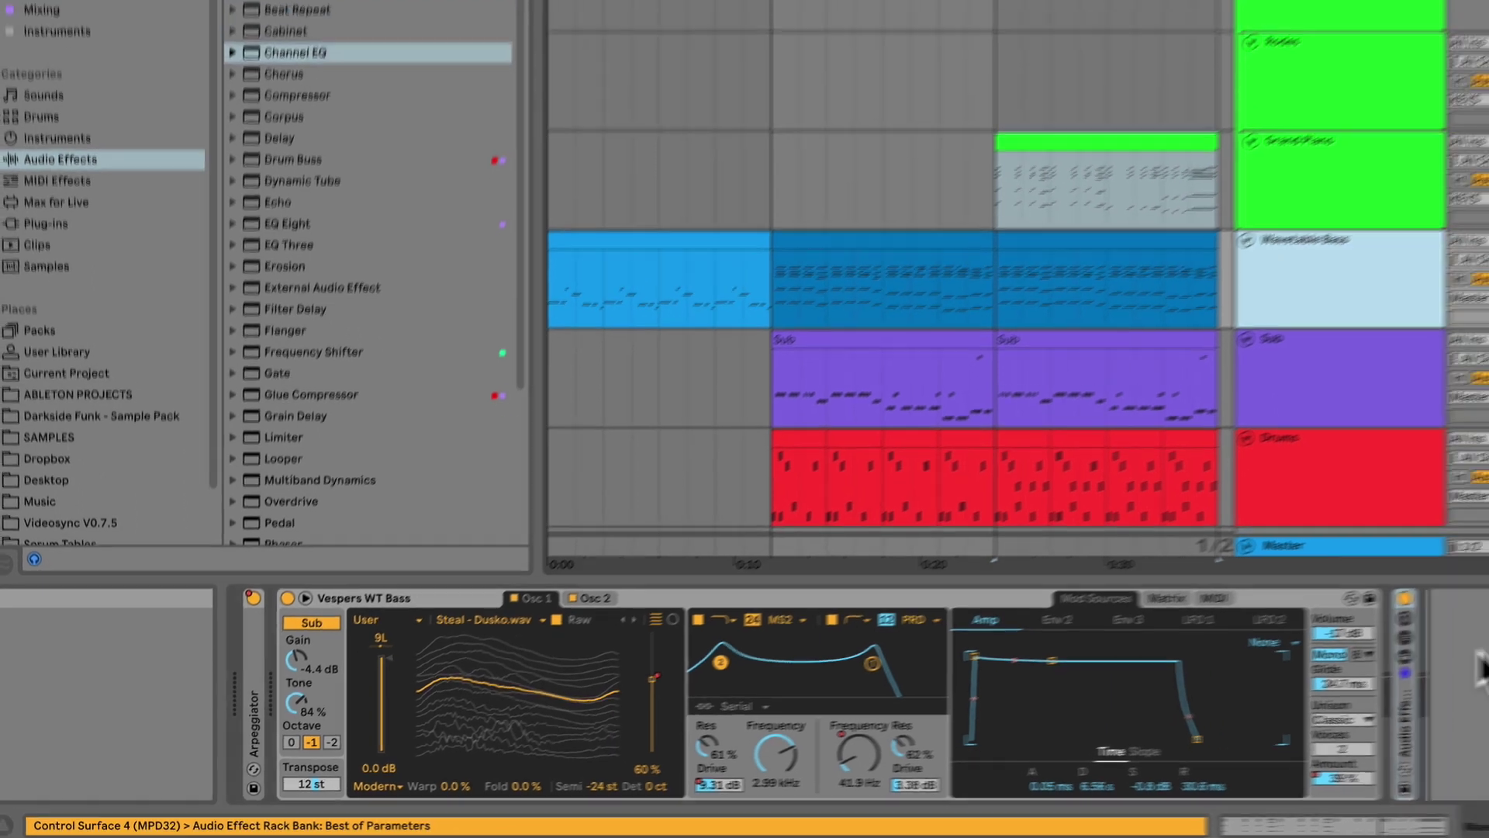
{"action": "left_click_drag", "start_coordinate": [1480, 667], "coordinate": [1479, 667]}
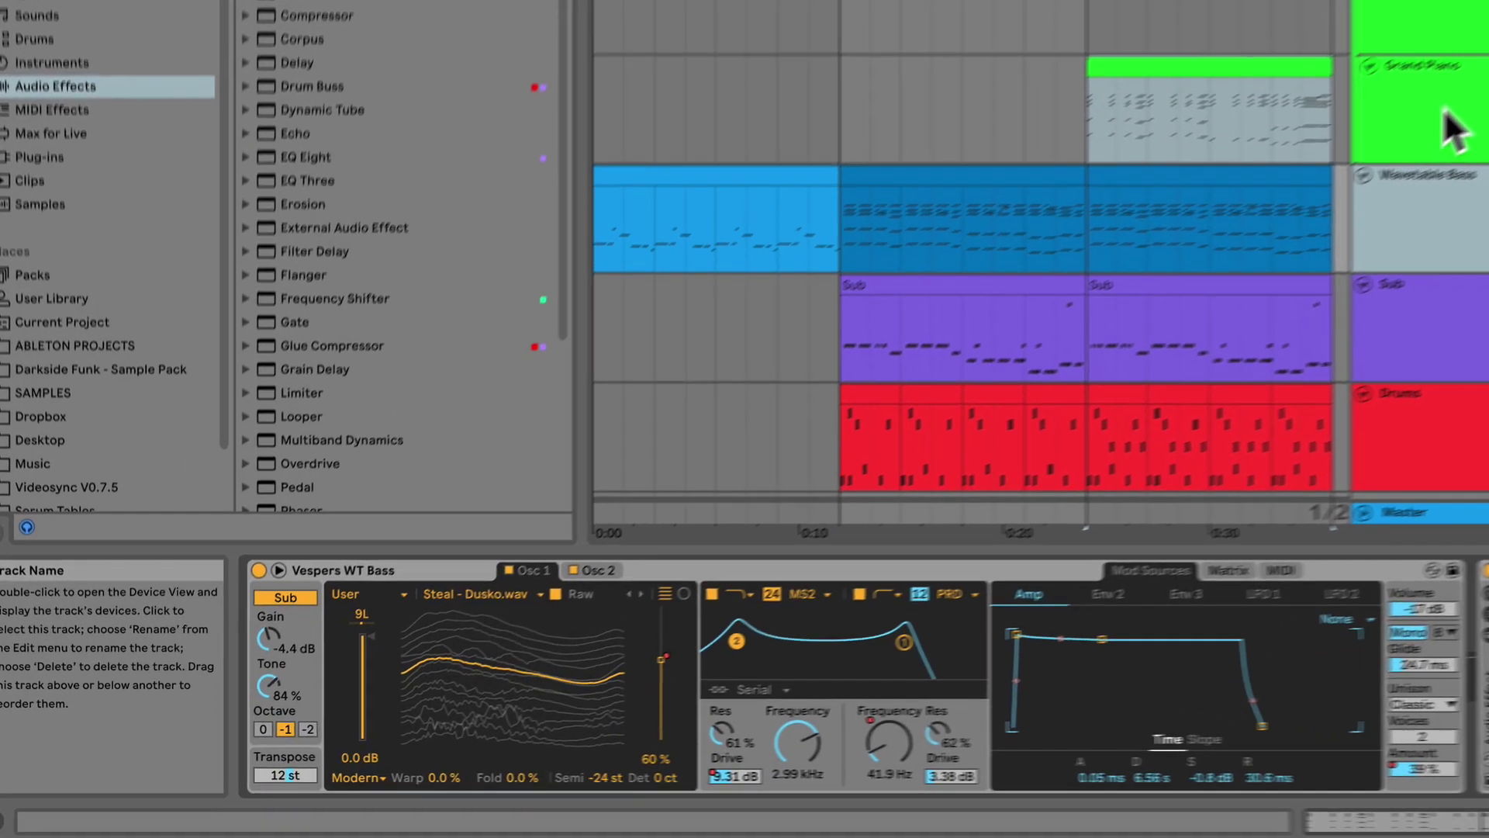
{"action": "left_click", "coordinate": [1449, 126]}
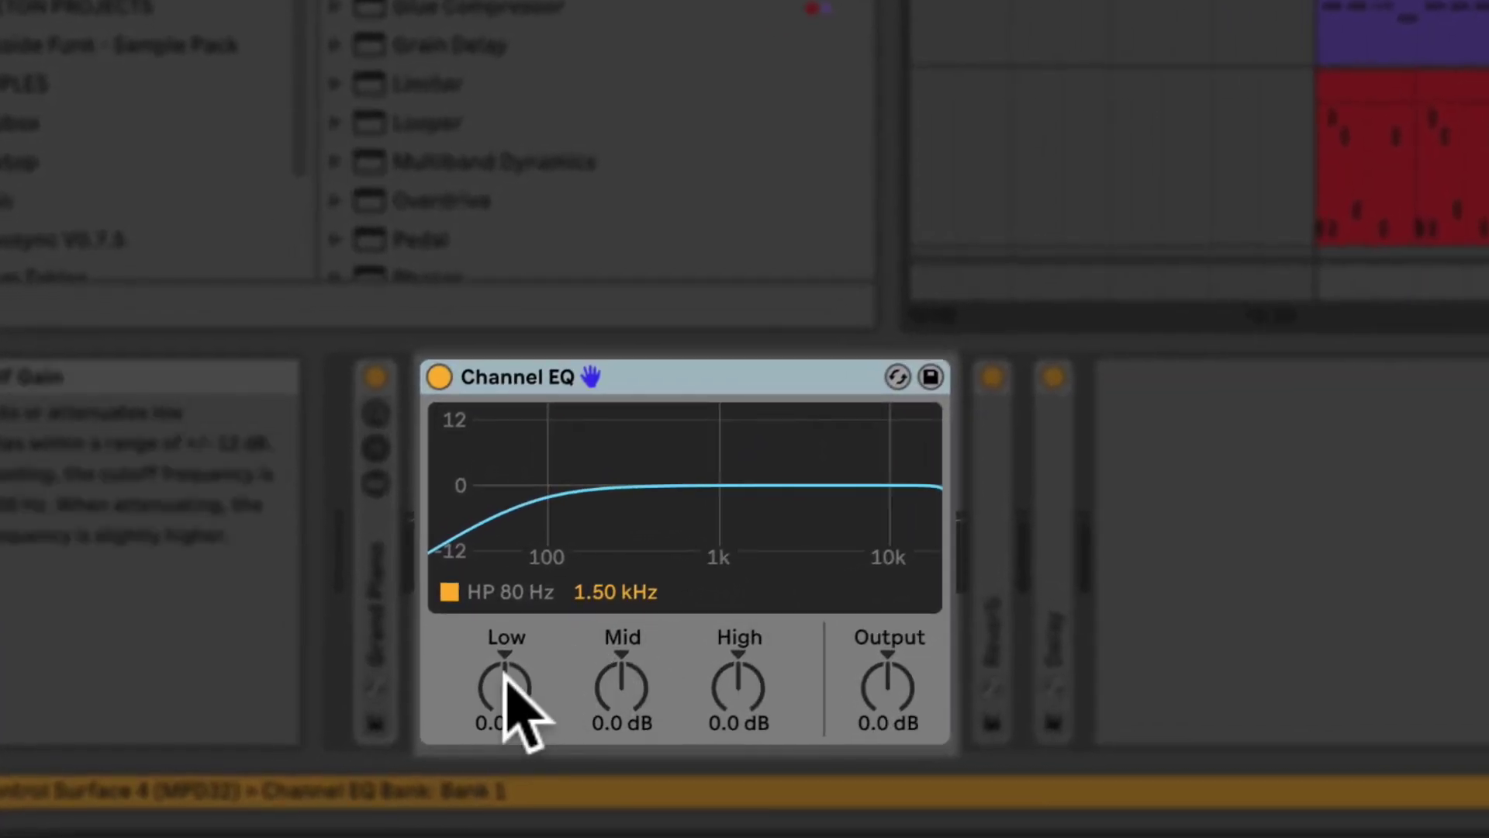
With the high-pass off, boost the Low and High bands, then reset both to 0 dB
{"action": "left_click_drag", "start_coordinate": [513, 694], "coordinate": [509, 601]}
{"action": "left_click", "coordinate": [449, 592]}
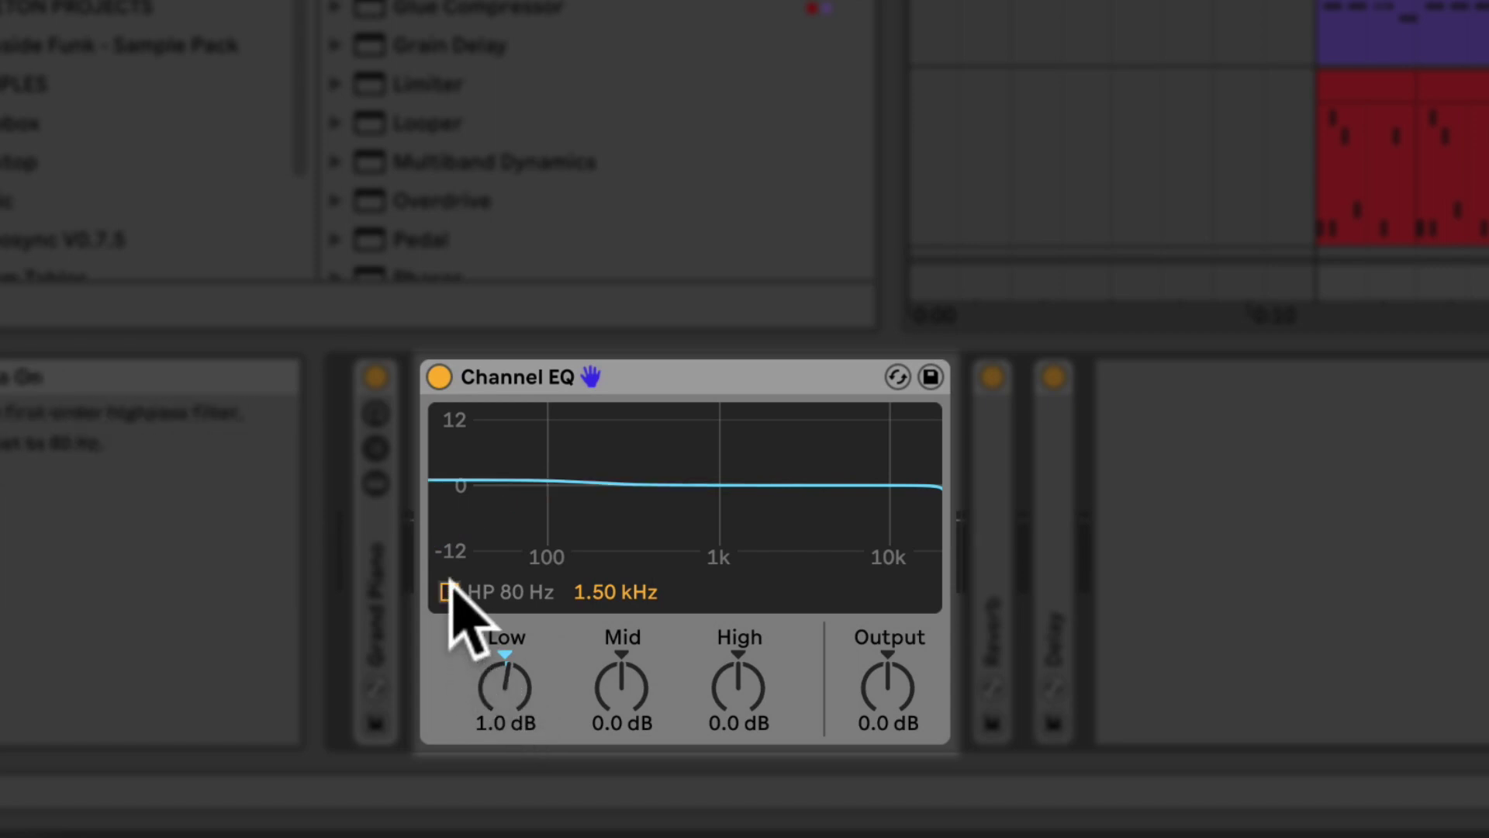
{"action": "left_click_drag", "start_coordinate": [505, 686], "coordinate": [505, 744]}
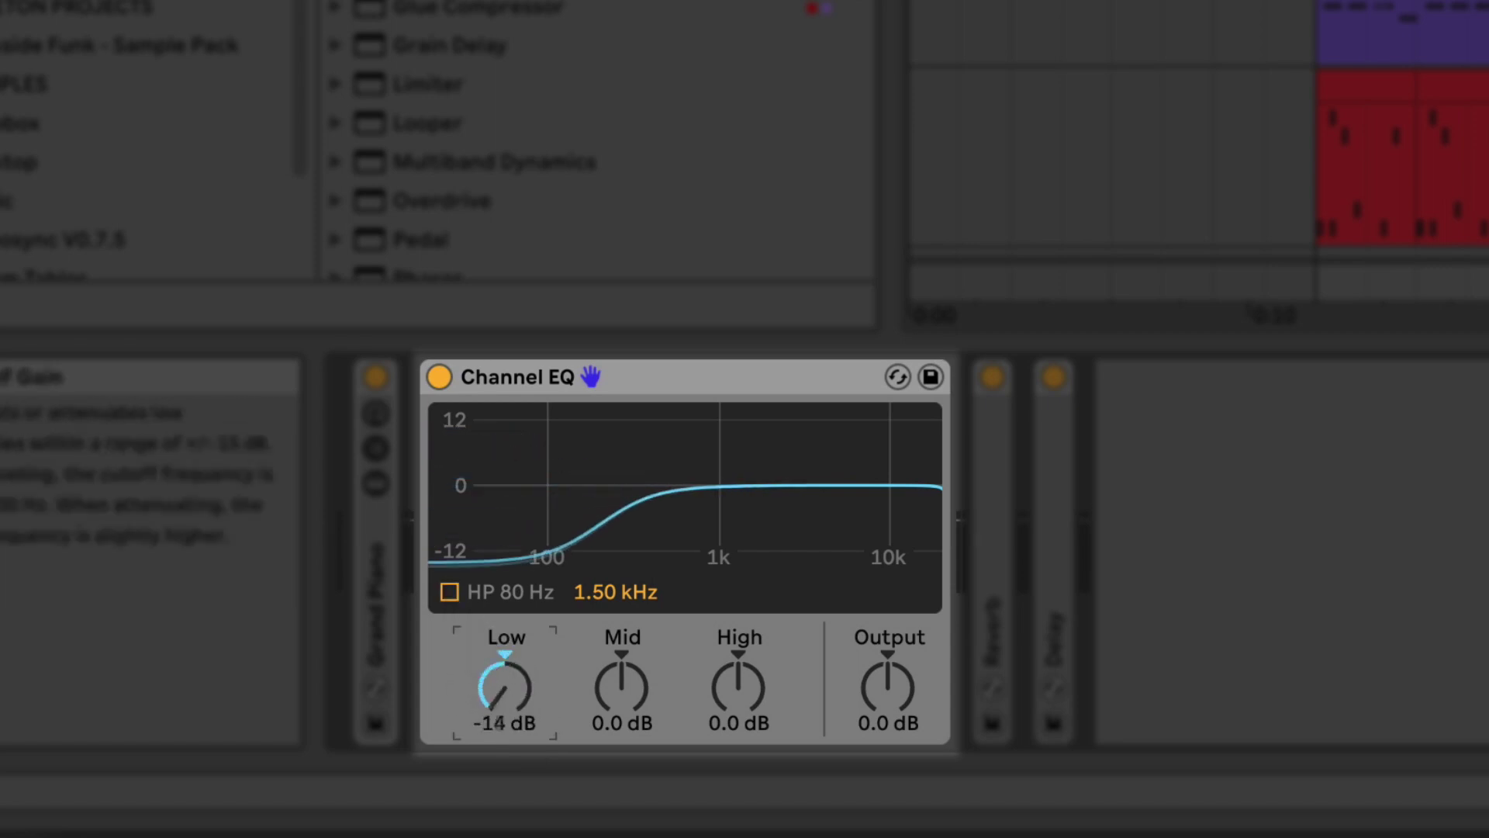
{"action": "left_click_drag", "start_coordinate": [742, 684], "coordinate": [742, 742]}
{"action": "double_click", "coordinate": [741, 655]}
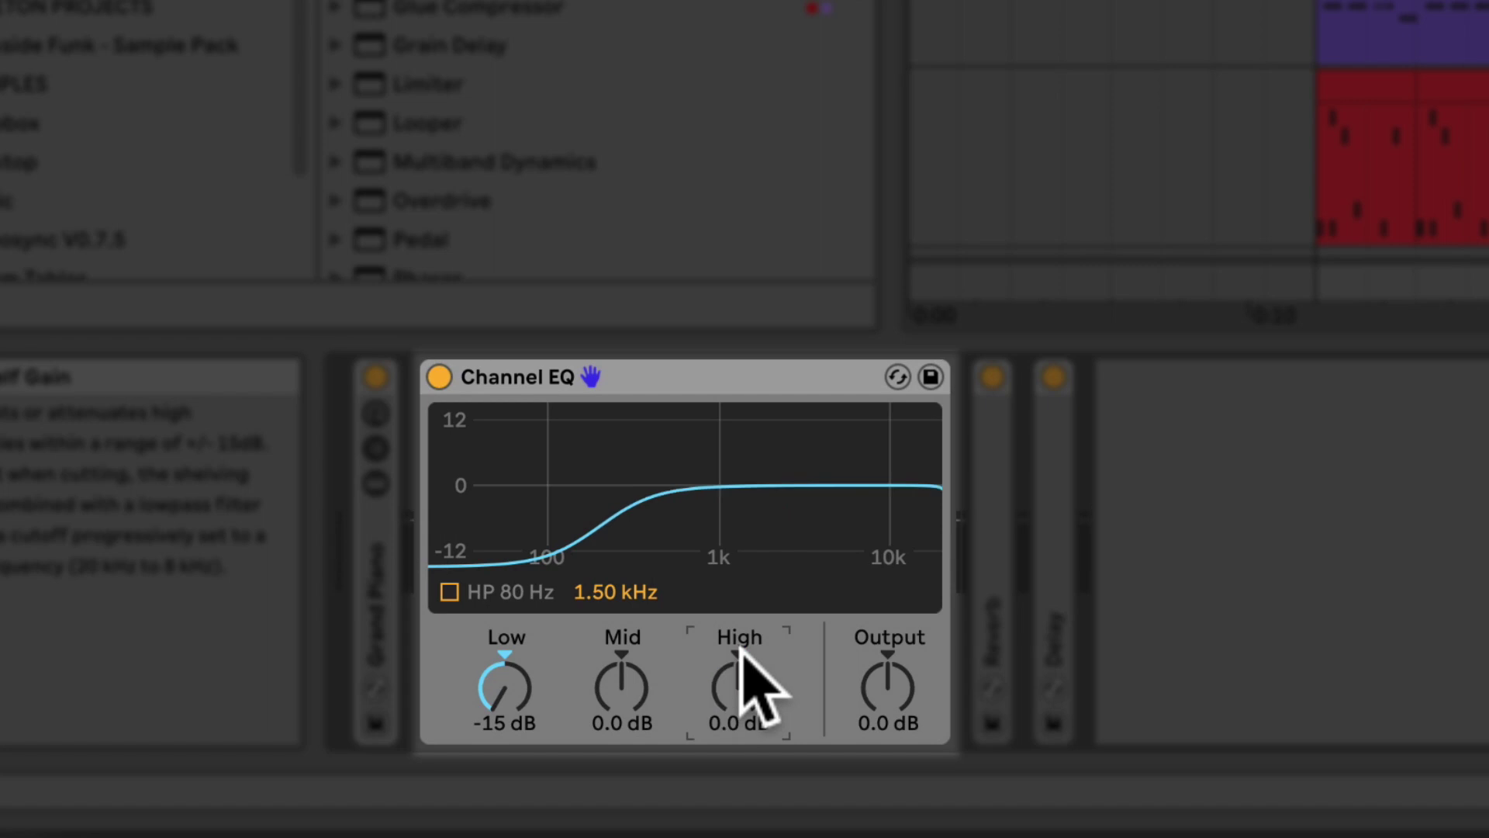
{"action": "double_click", "coordinate": [507, 655]}
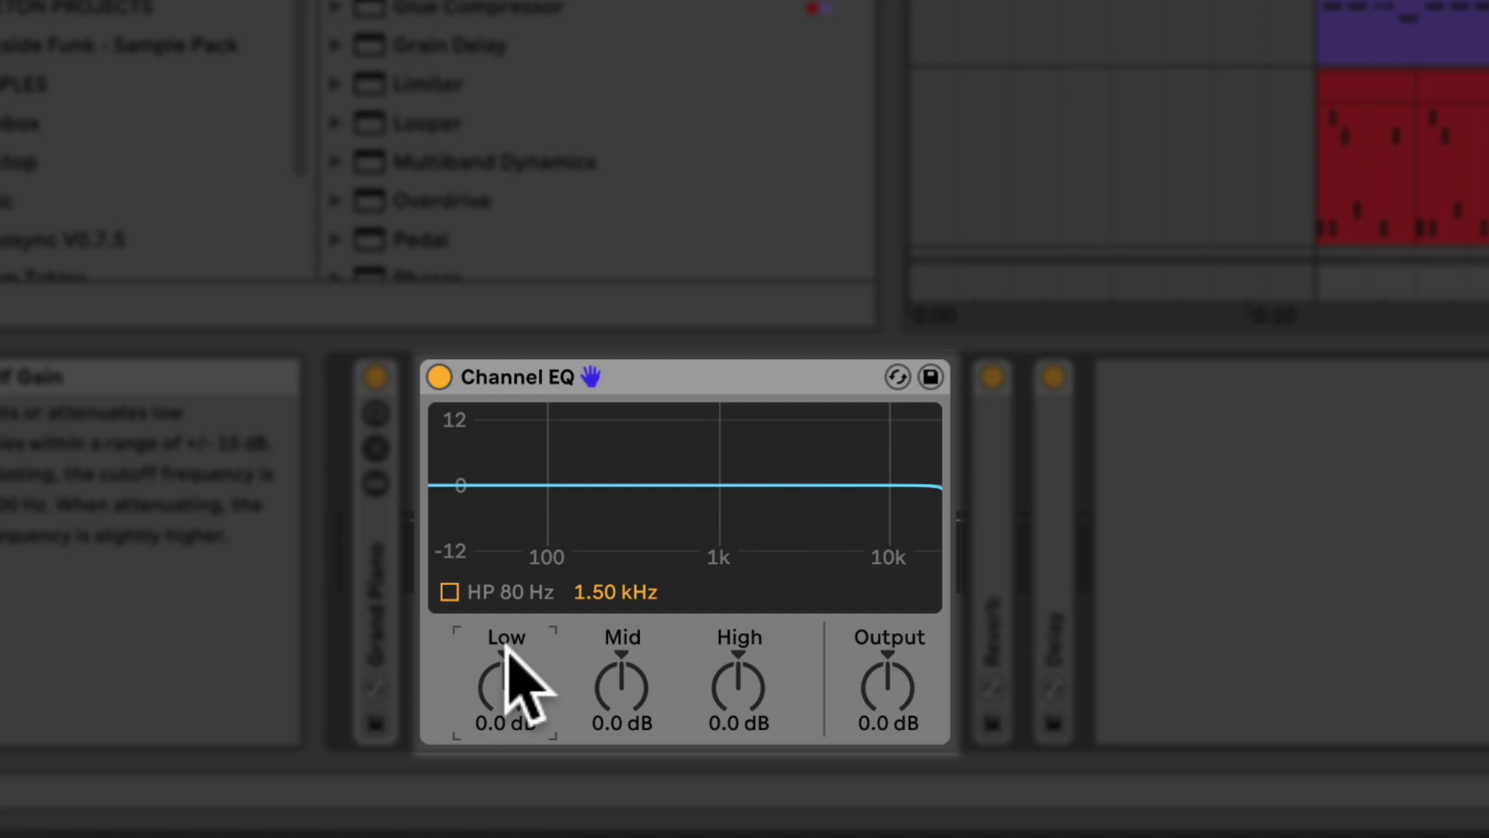
Cut the highs to -15 dB, re-enable the 80 Hz high-pass, and cut the mids to -12 dB
{"action": "left_click_drag", "start_coordinate": [708, 675], "coordinate": [708, 719]}
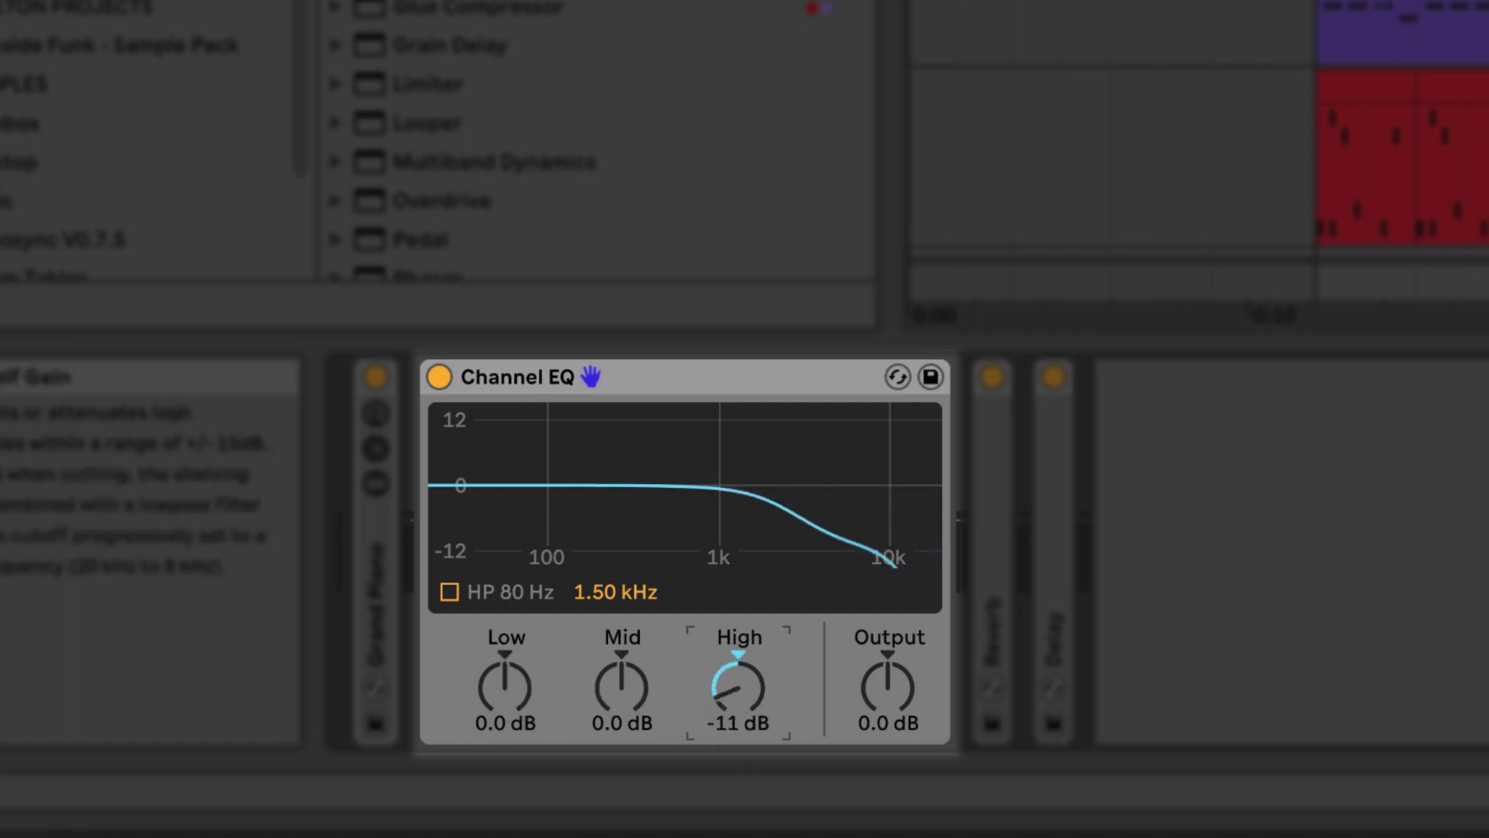
{"action": "left_click", "coordinate": [449, 591]}
{"action": "left_click_drag", "start_coordinate": [618, 681], "coordinate": [618, 624]}
{"action": "left_click_drag", "start_coordinate": [620, 685], "coordinate": [621, 784]}
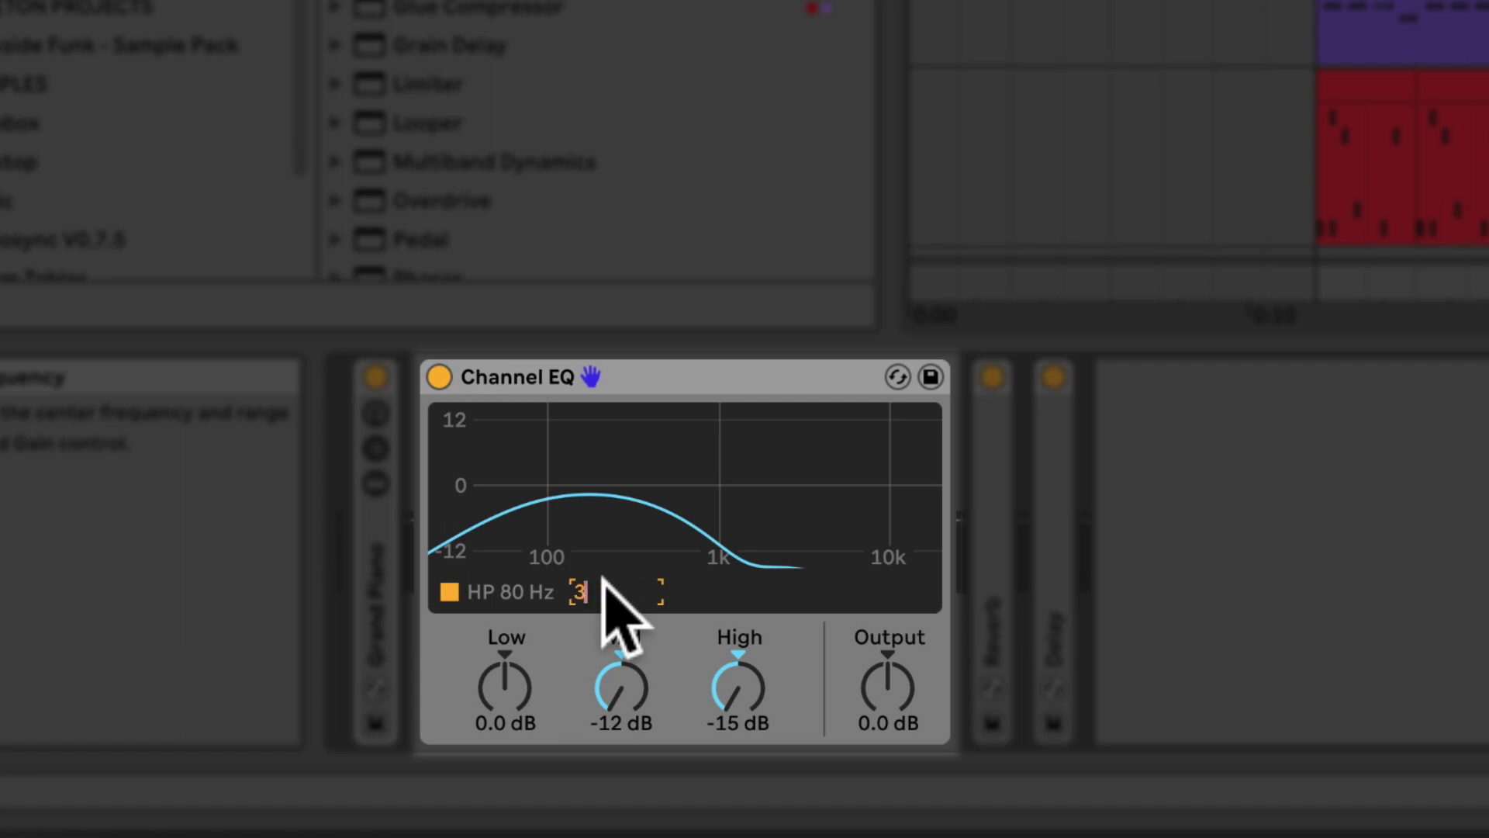
{"action": "key", "text": "Return"}
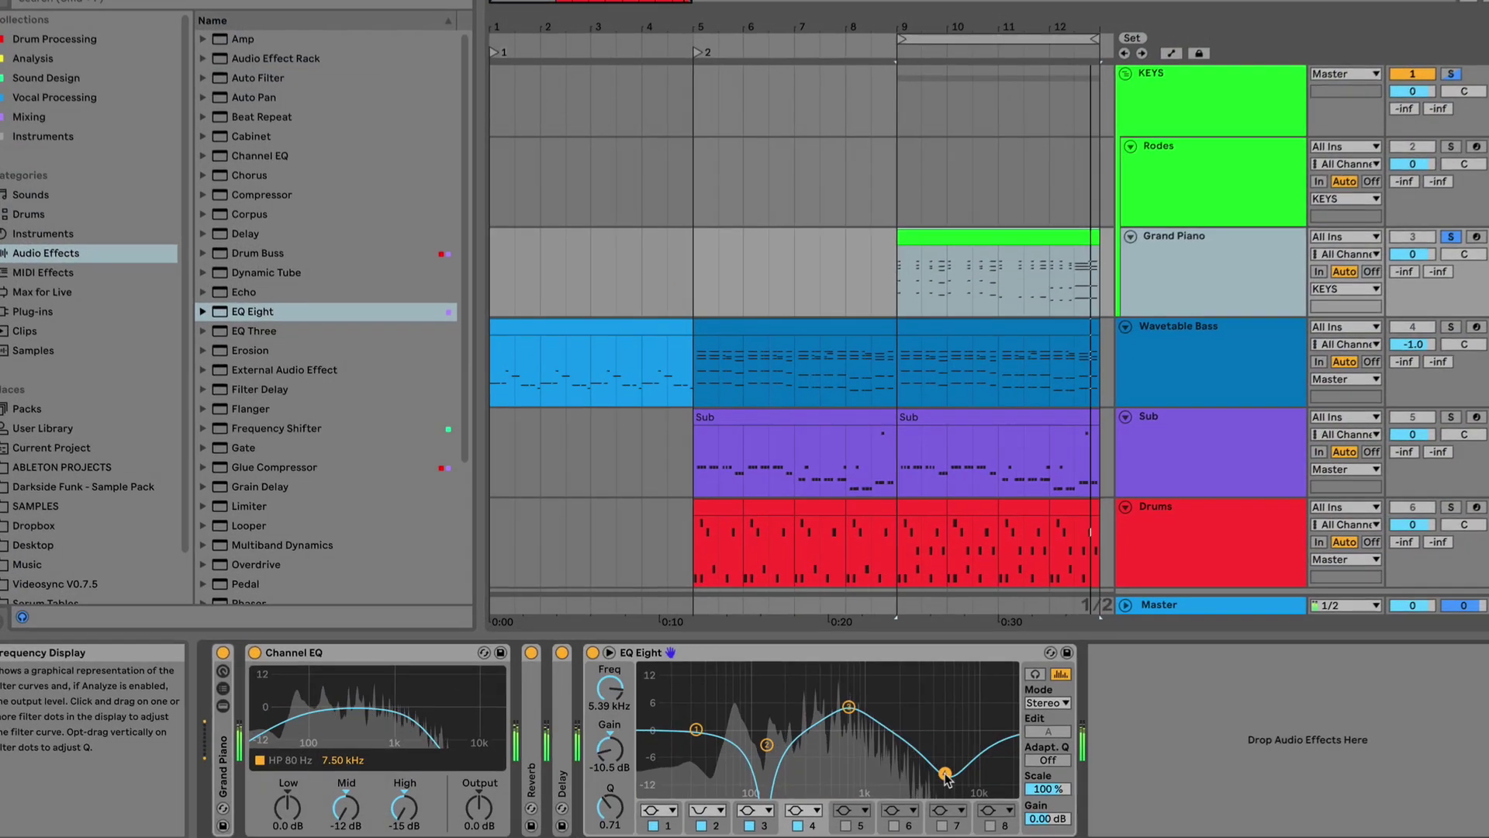
Set EQ Eight band 4's filter type to low-pass
{"action": "left_click", "coordinate": [811, 807]}
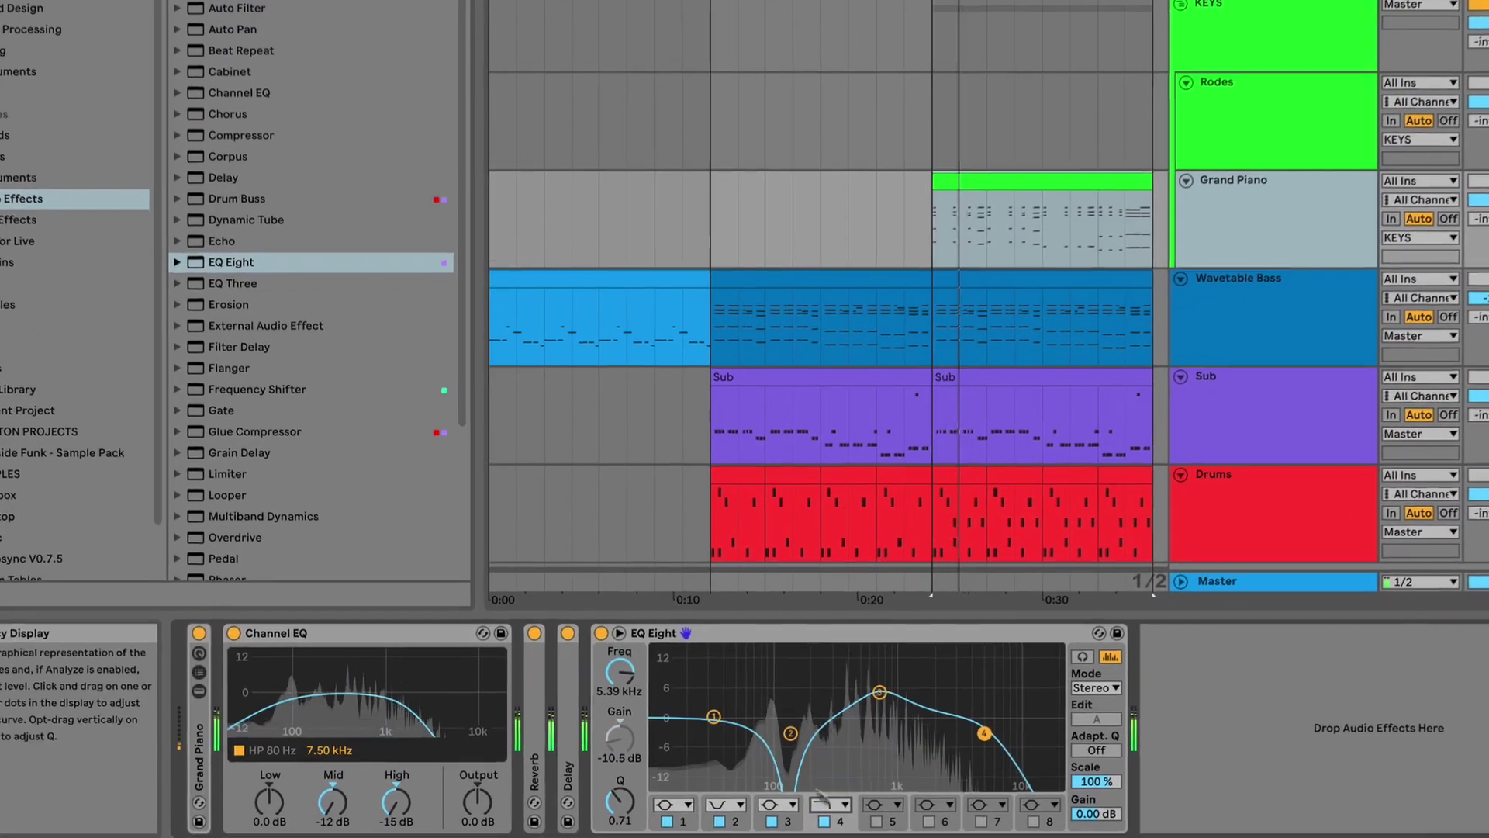
{"action": "left_click", "coordinate": [807, 792]}
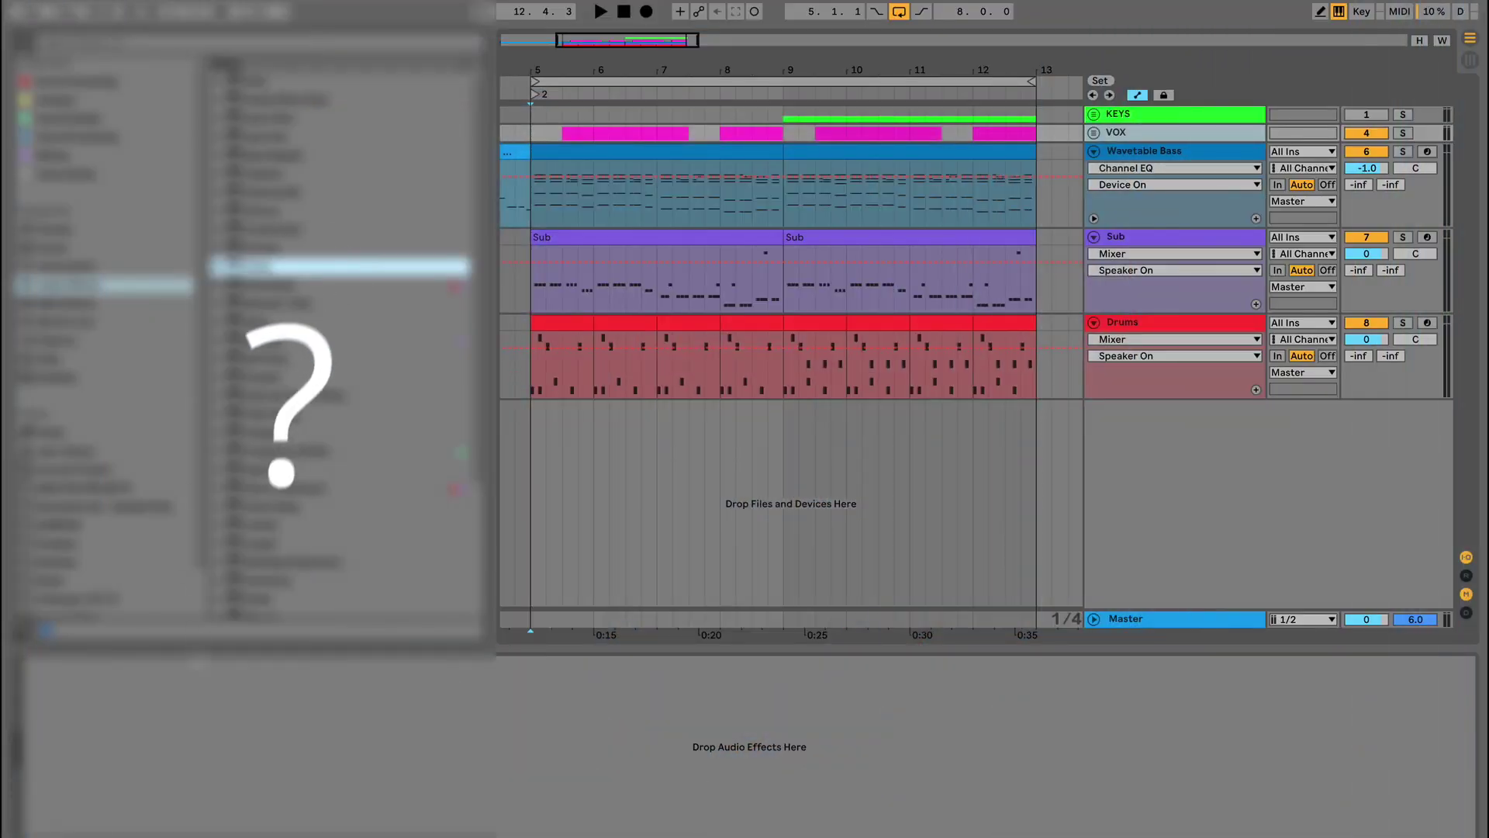
Insert a Delay device into the selected track's chain with the keyboard shortcut
{"action": "key", "text": "Return"}
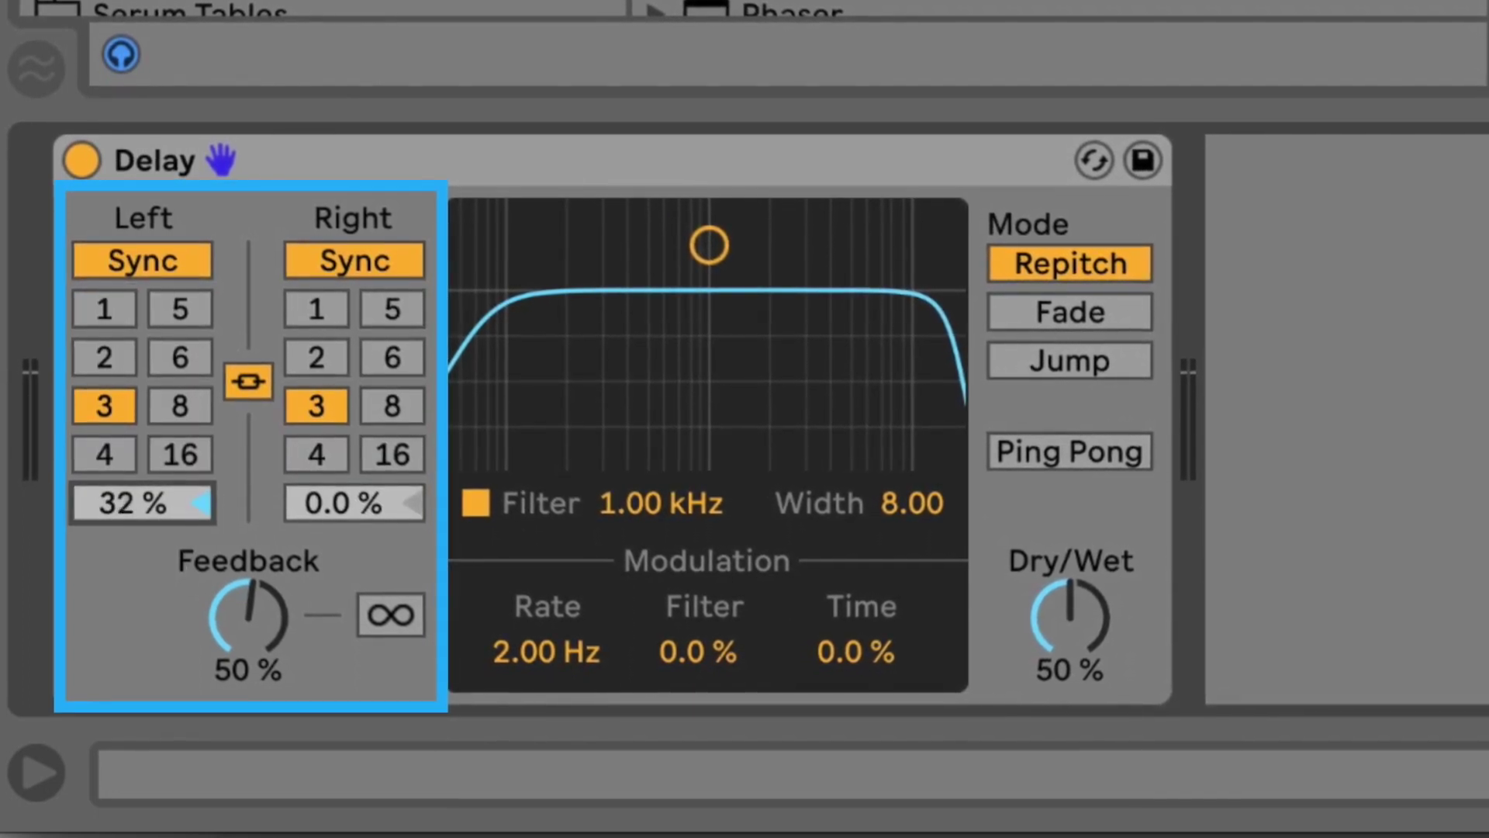
Reset the Delay's Left offset to 0%, lower its filter band, and narrow Width to 1.50
{"action": "double_click", "coordinate": [165, 511]}
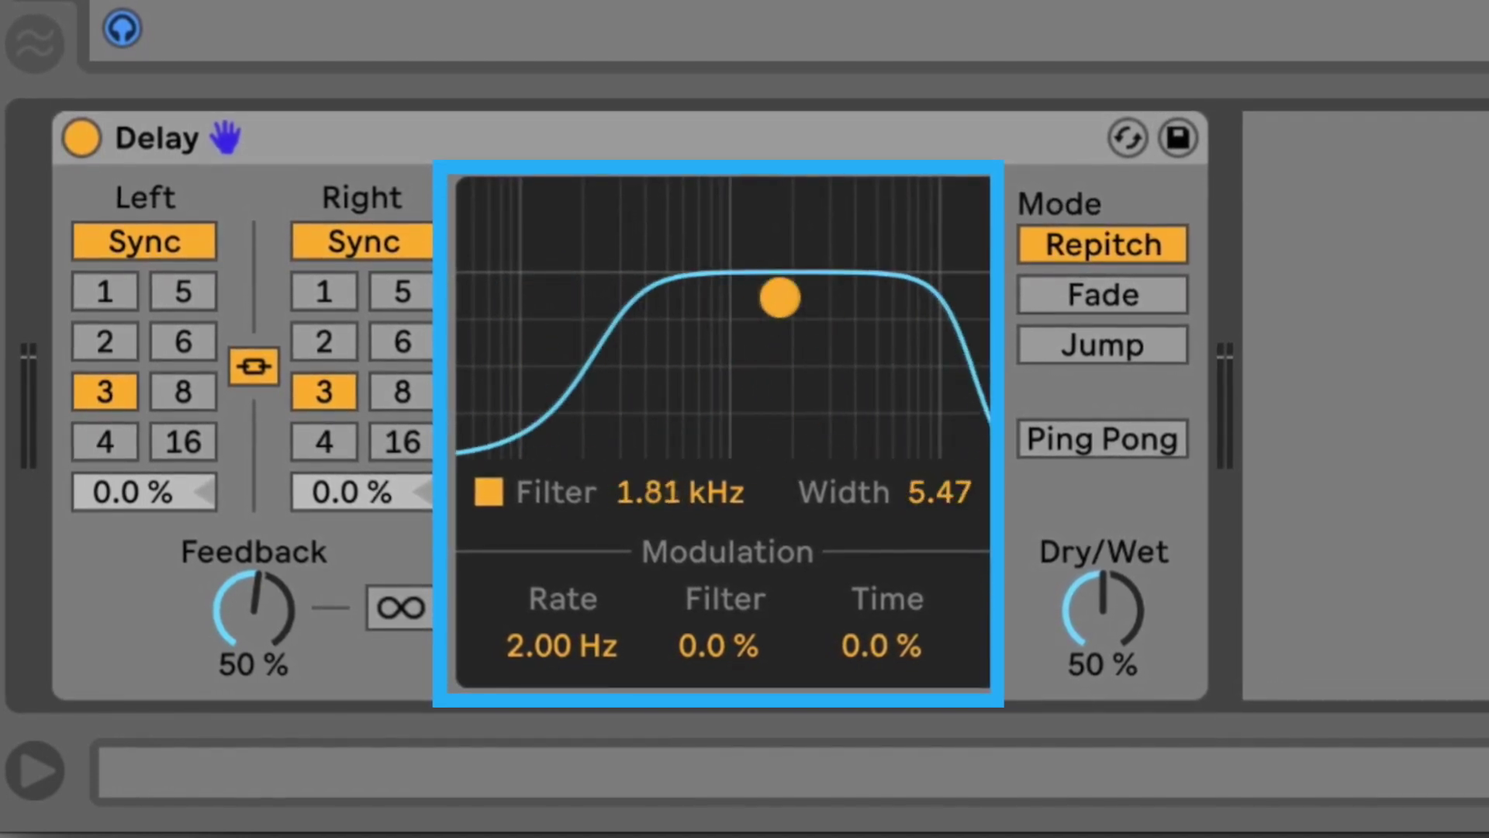
{"action": "left_click_drag", "start_coordinate": [780, 297], "coordinate": [746, 273]}
{"action": "left_click_drag", "start_coordinate": [948, 504], "coordinate": [948, 589]}
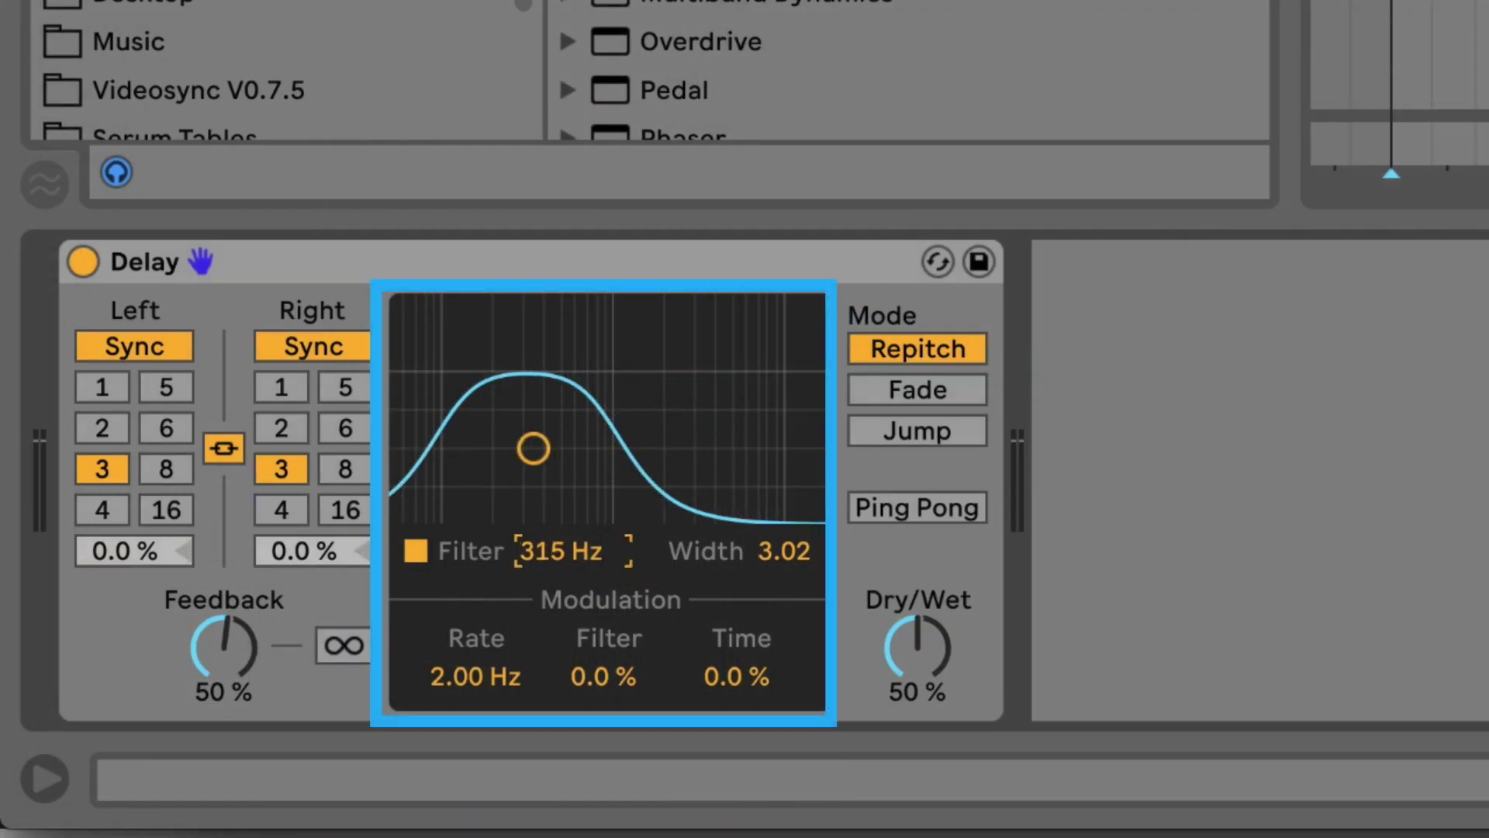
{"action": "left_click_drag", "start_coordinate": [534, 448], "coordinate": [603, 448]}
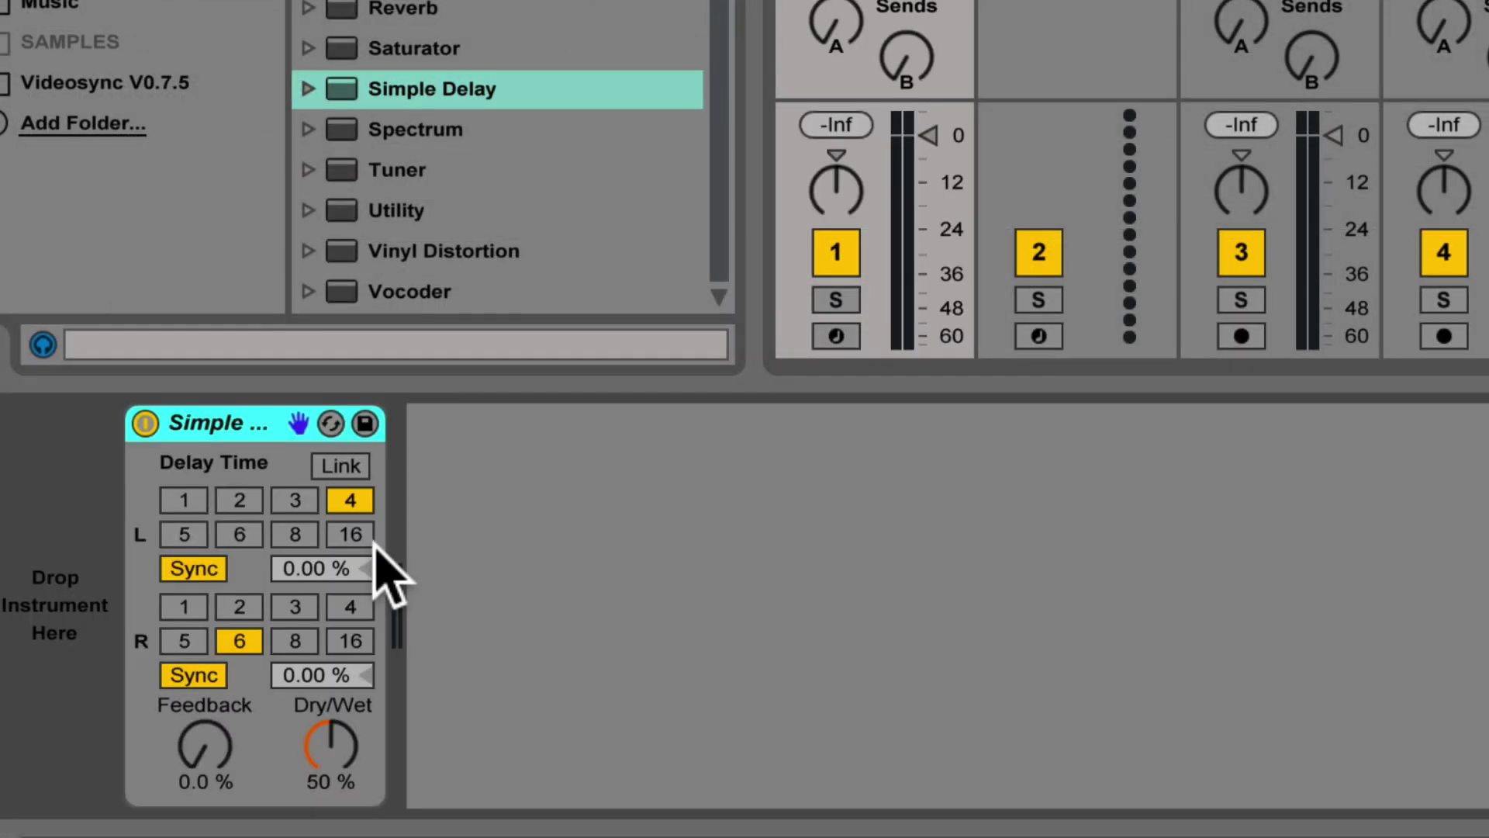
Show the Simple Delay's Repitch, Fade and Jump mode options from its title-bar menu
{"action": "right_click", "coordinate": [236, 425]}
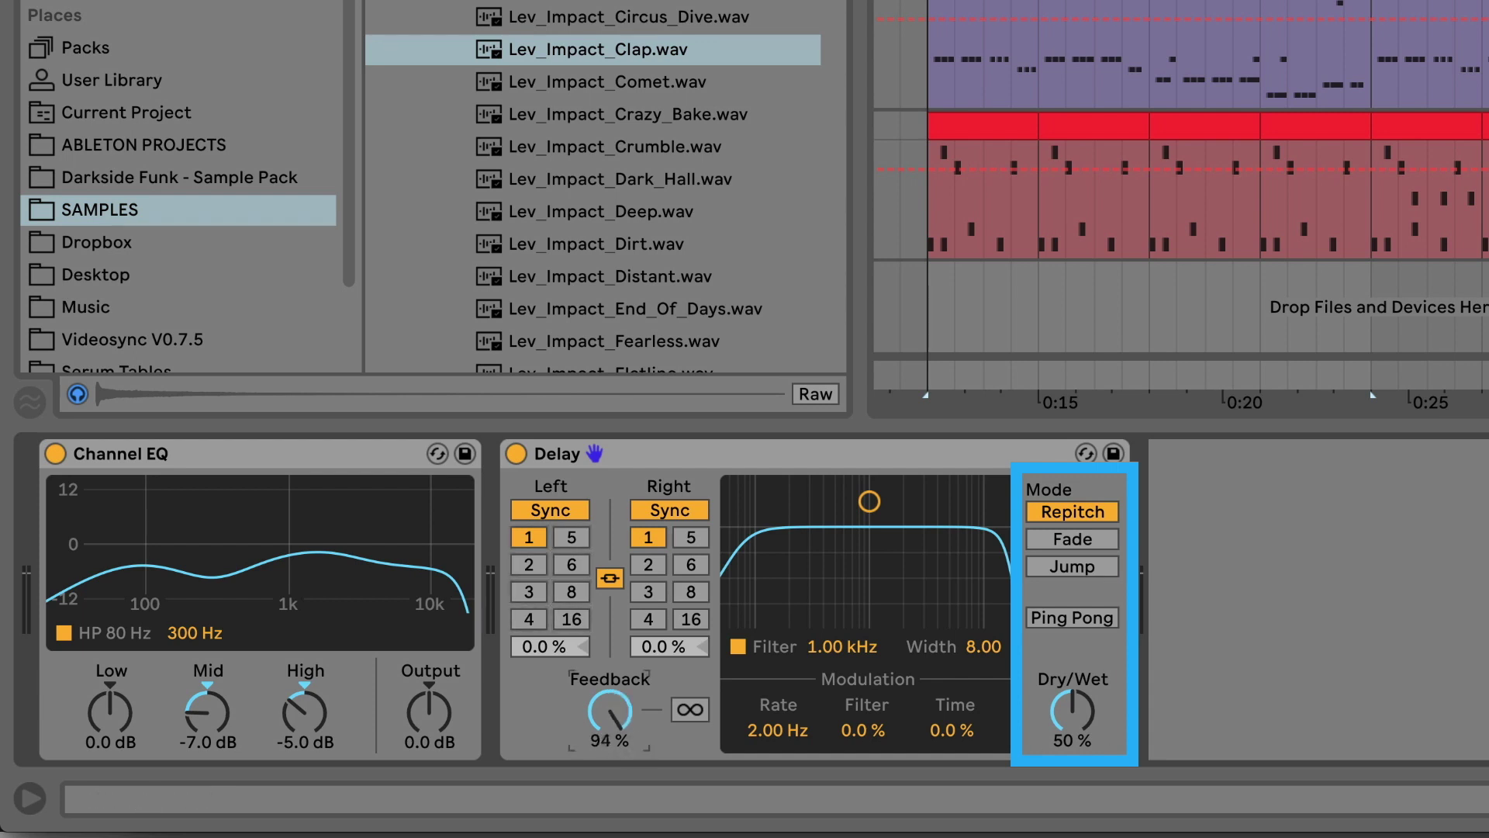
Raise Delay feedback to 95% and step the linked delay time through 2, 3, 4, then back to 1
{"action": "left_click_drag", "start_coordinate": [611, 712], "coordinate": [610, 707]}
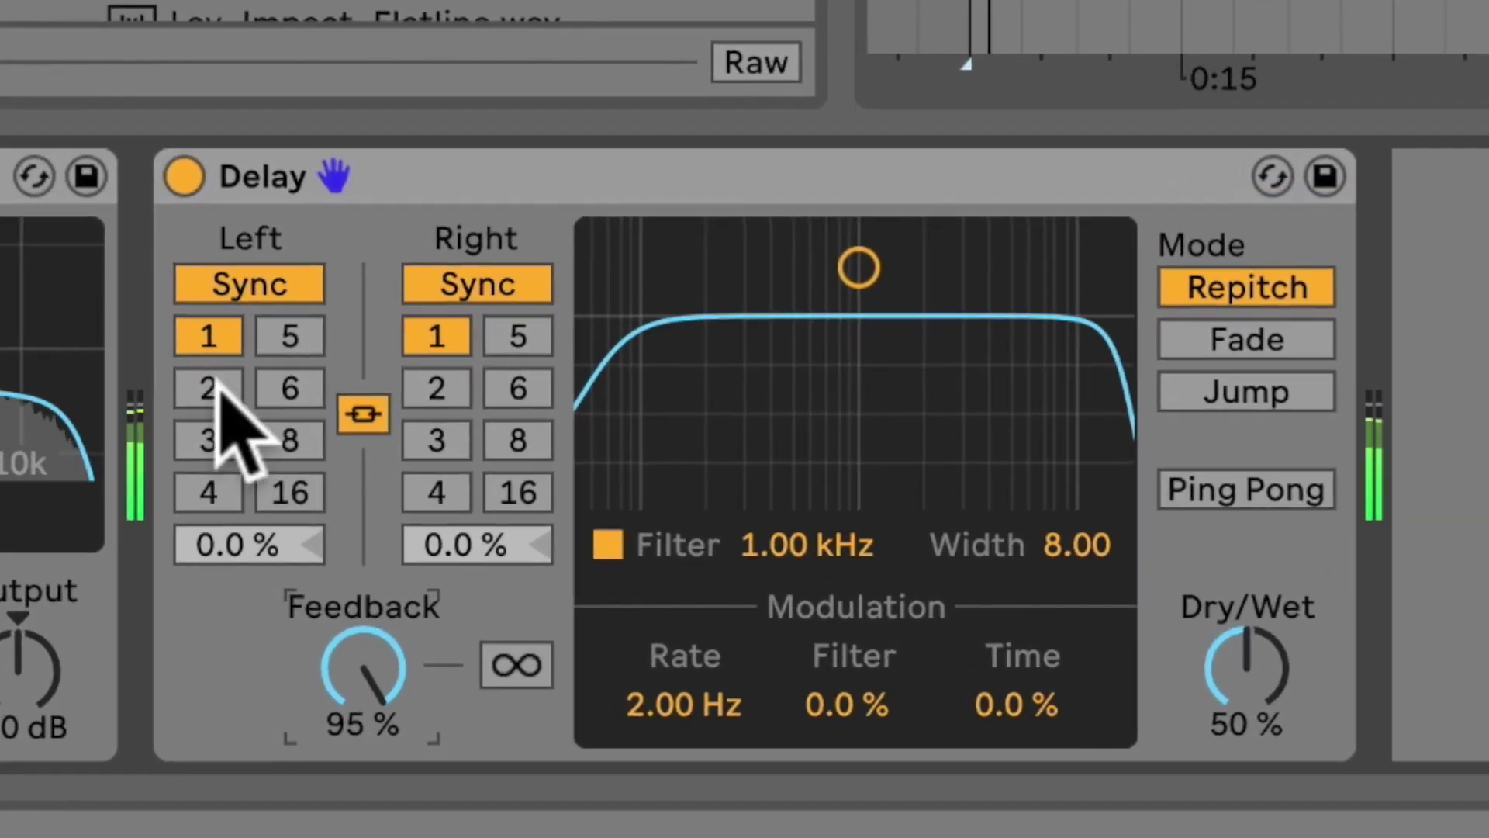
{"action": "left_click", "coordinate": [219, 384]}
{"action": "left_click", "coordinate": [214, 434]}
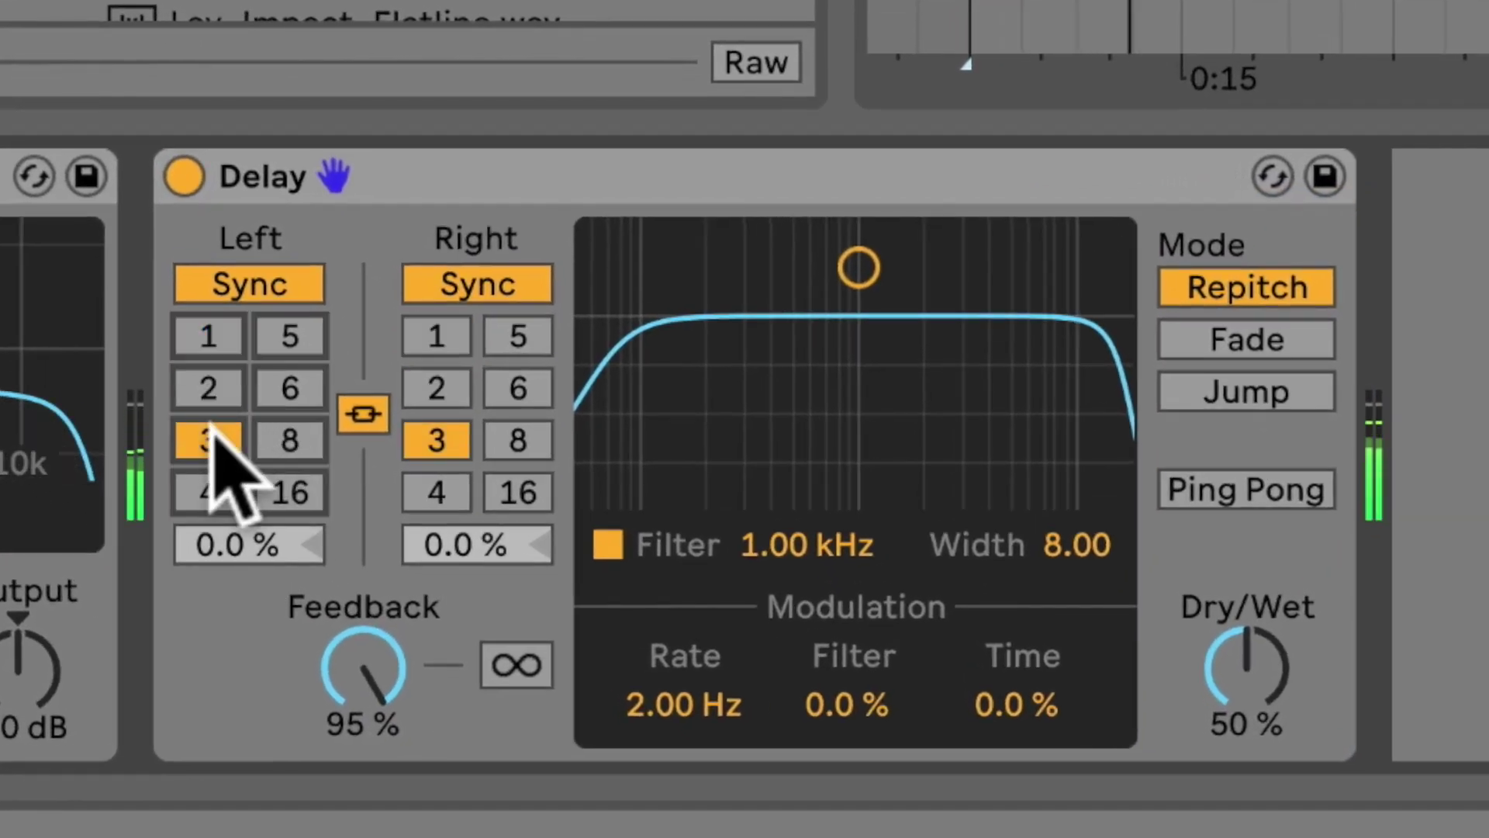
{"action": "left_click", "coordinate": [218, 496]}
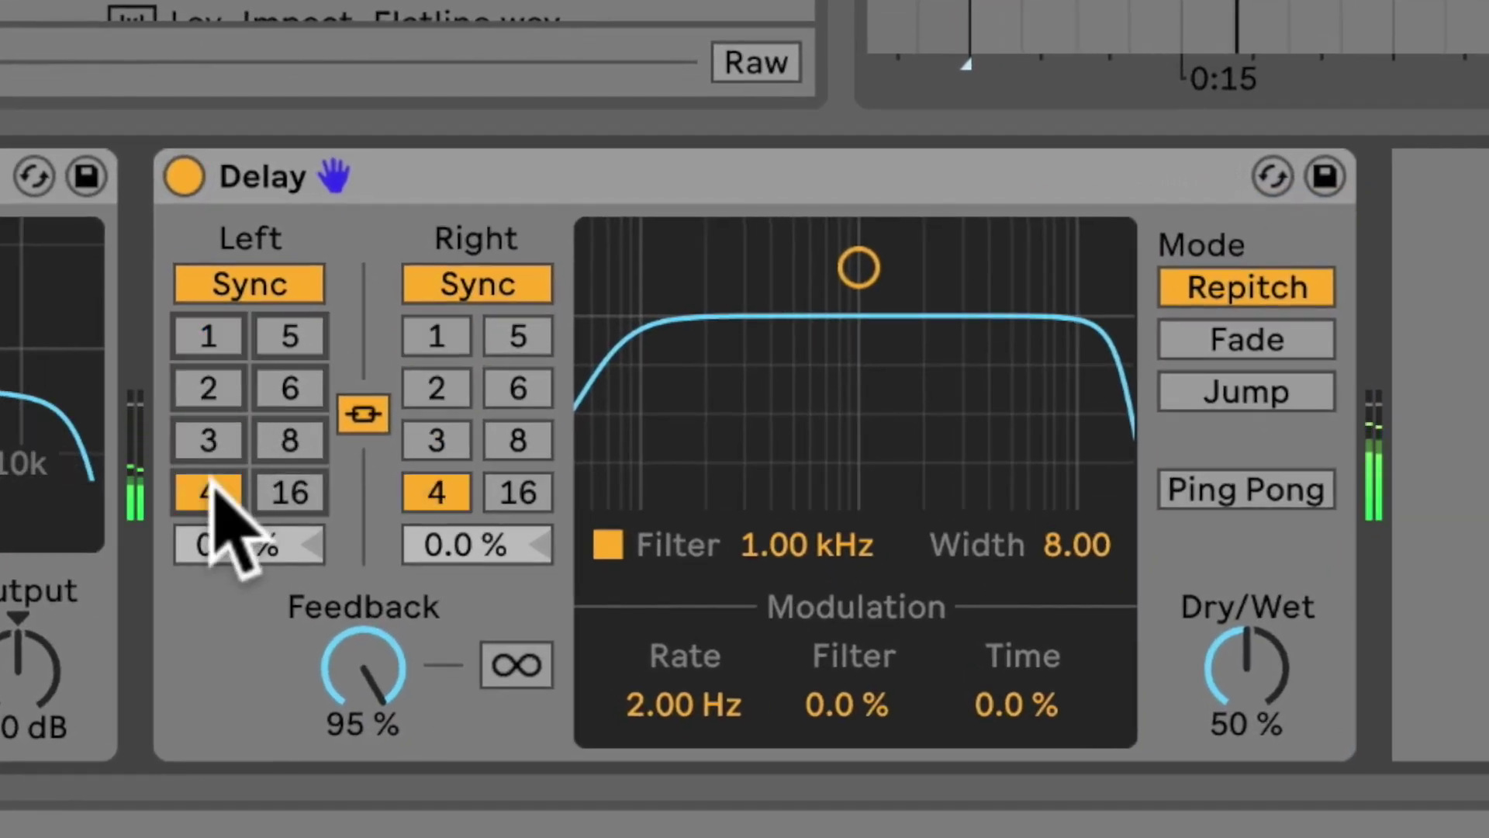
{"action": "left_click", "coordinate": [214, 431]}
{"action": "left_click", "coordinate": [211, 382]}
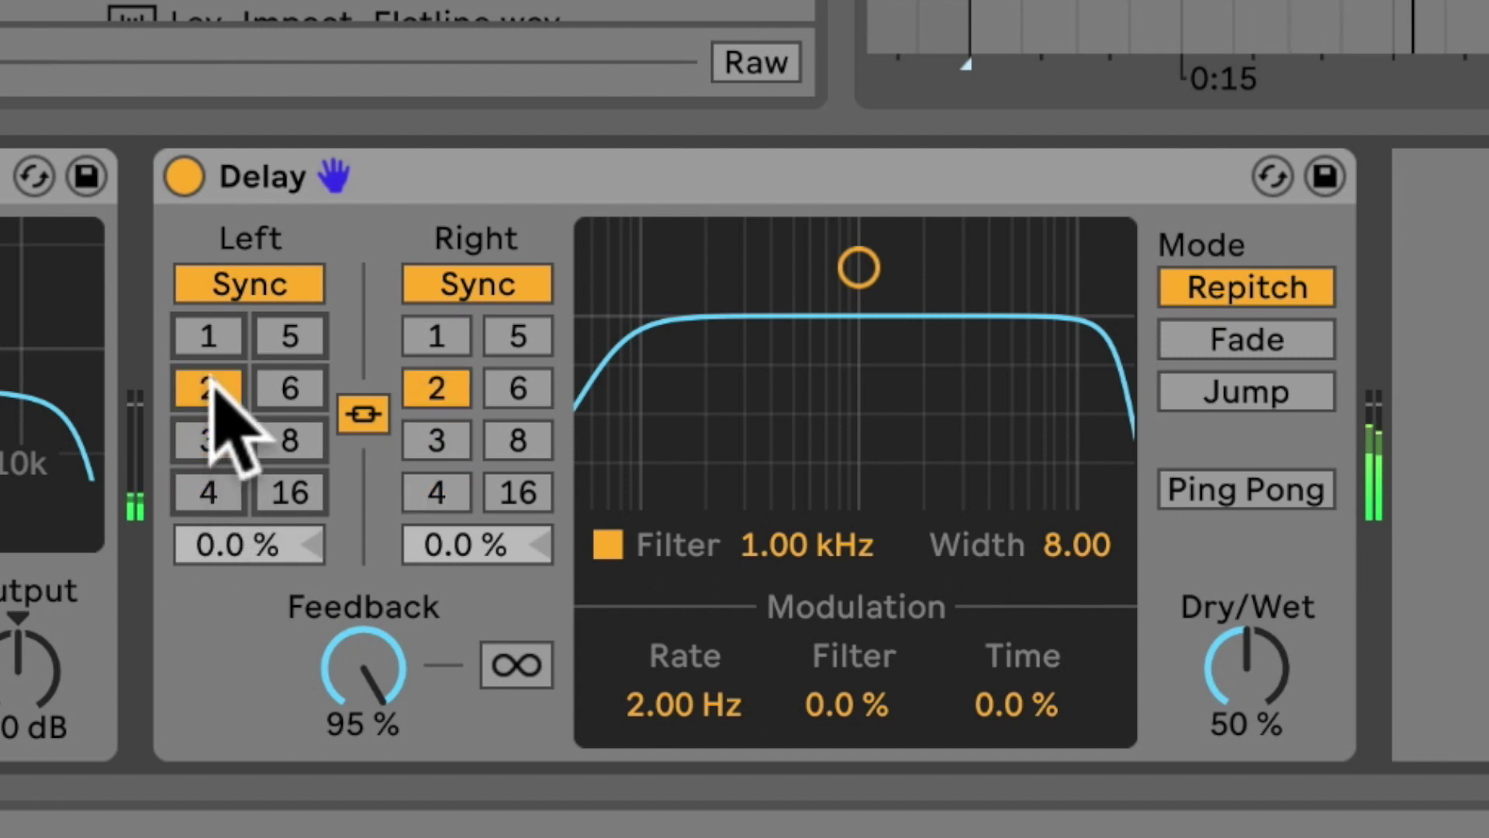
{"action": "left_click", "coordinate": [209, 335]}
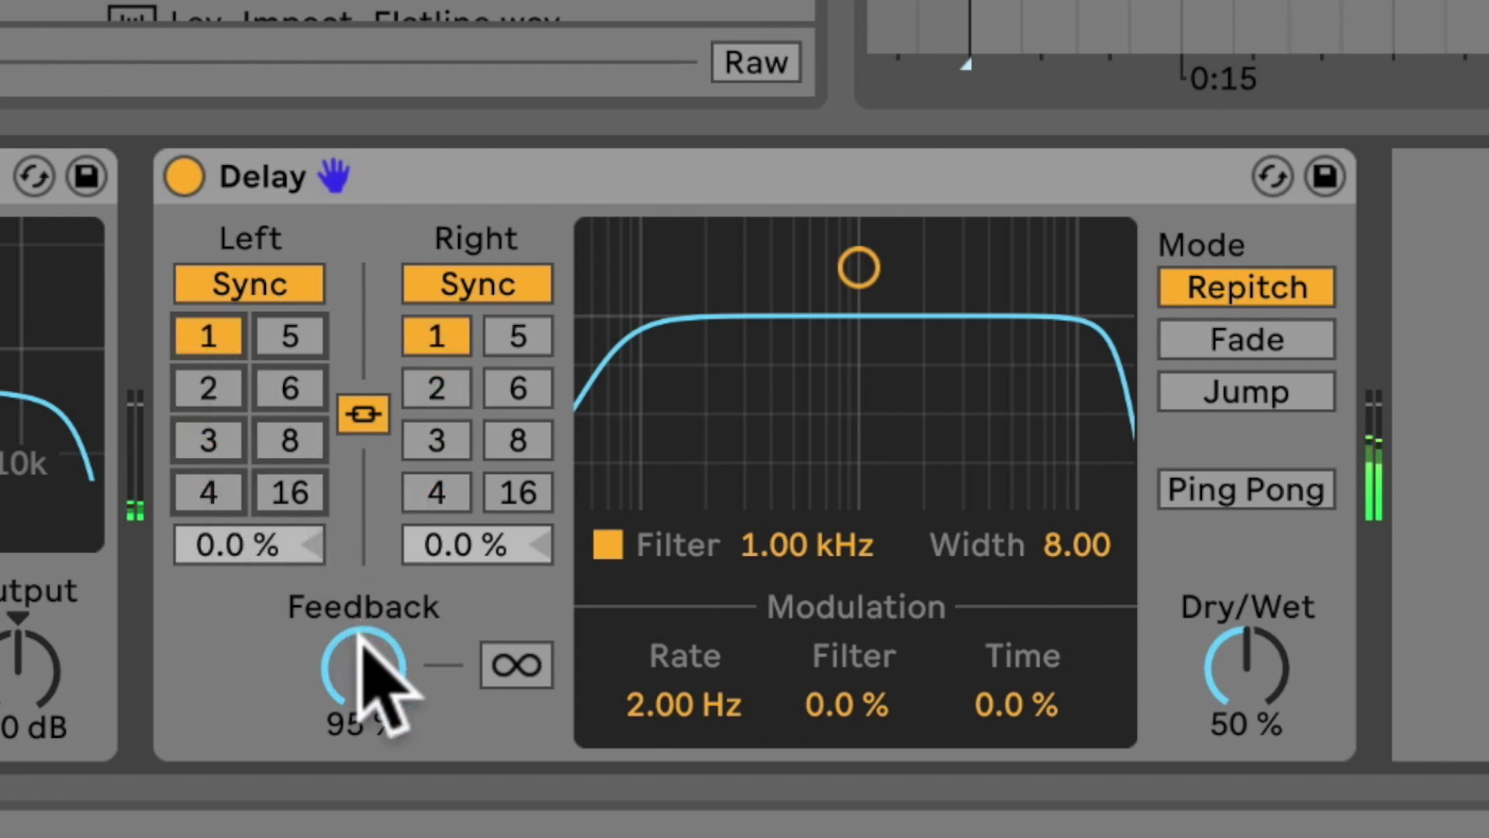
Lower Delay feedback to 45% and switch on Ping Pong
{"action": "left_click_drag", "start_coordinate": [365, 664], "coordinate": [365, 694]}
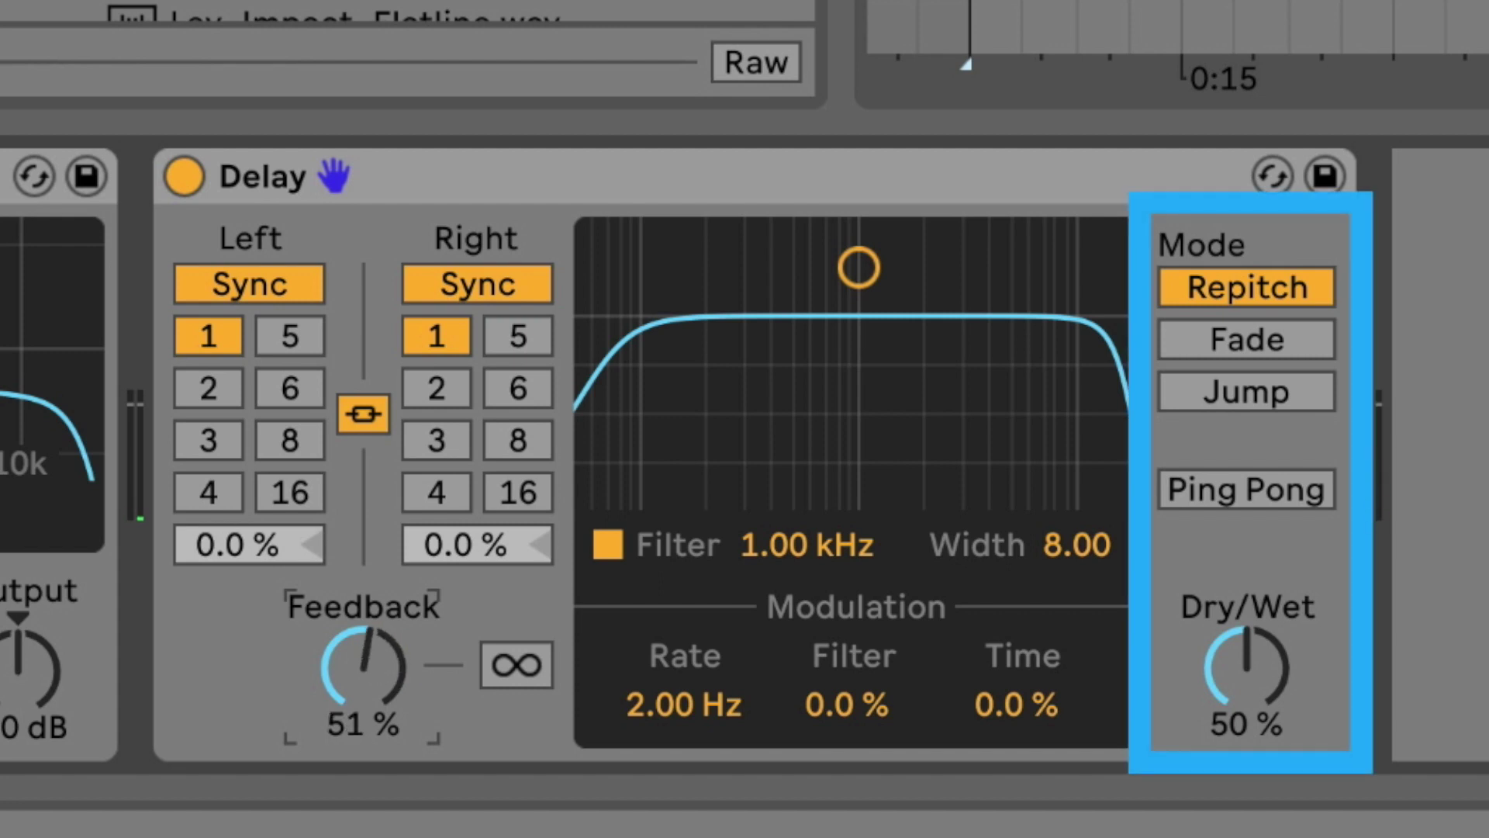
{"action": "left_click_drag", "start_coordinate": [361, 632], "coordinate": [362, 636]}
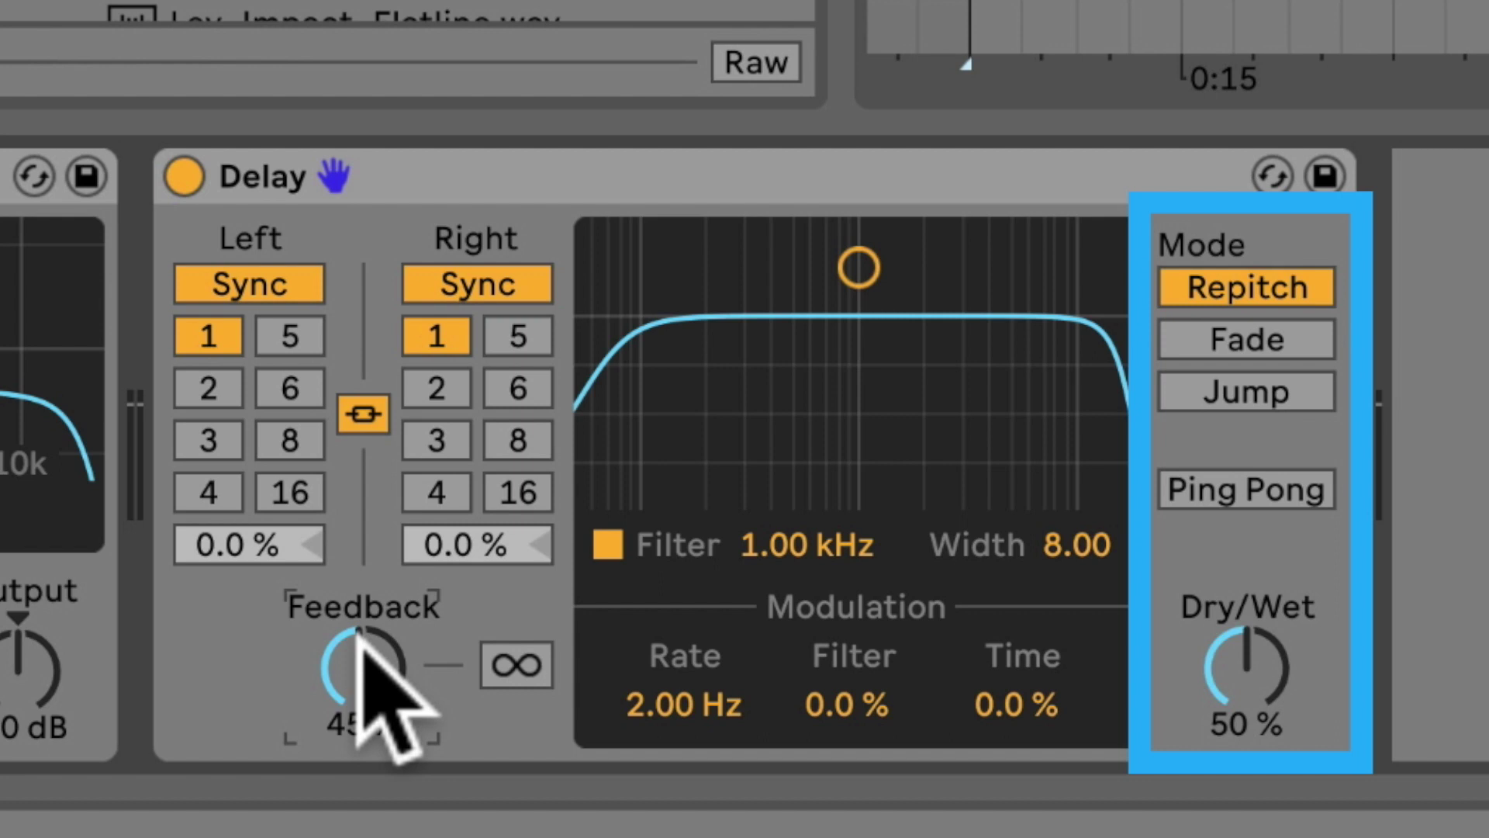
{"action": "left_click", "coordinate": [1245, 479]}
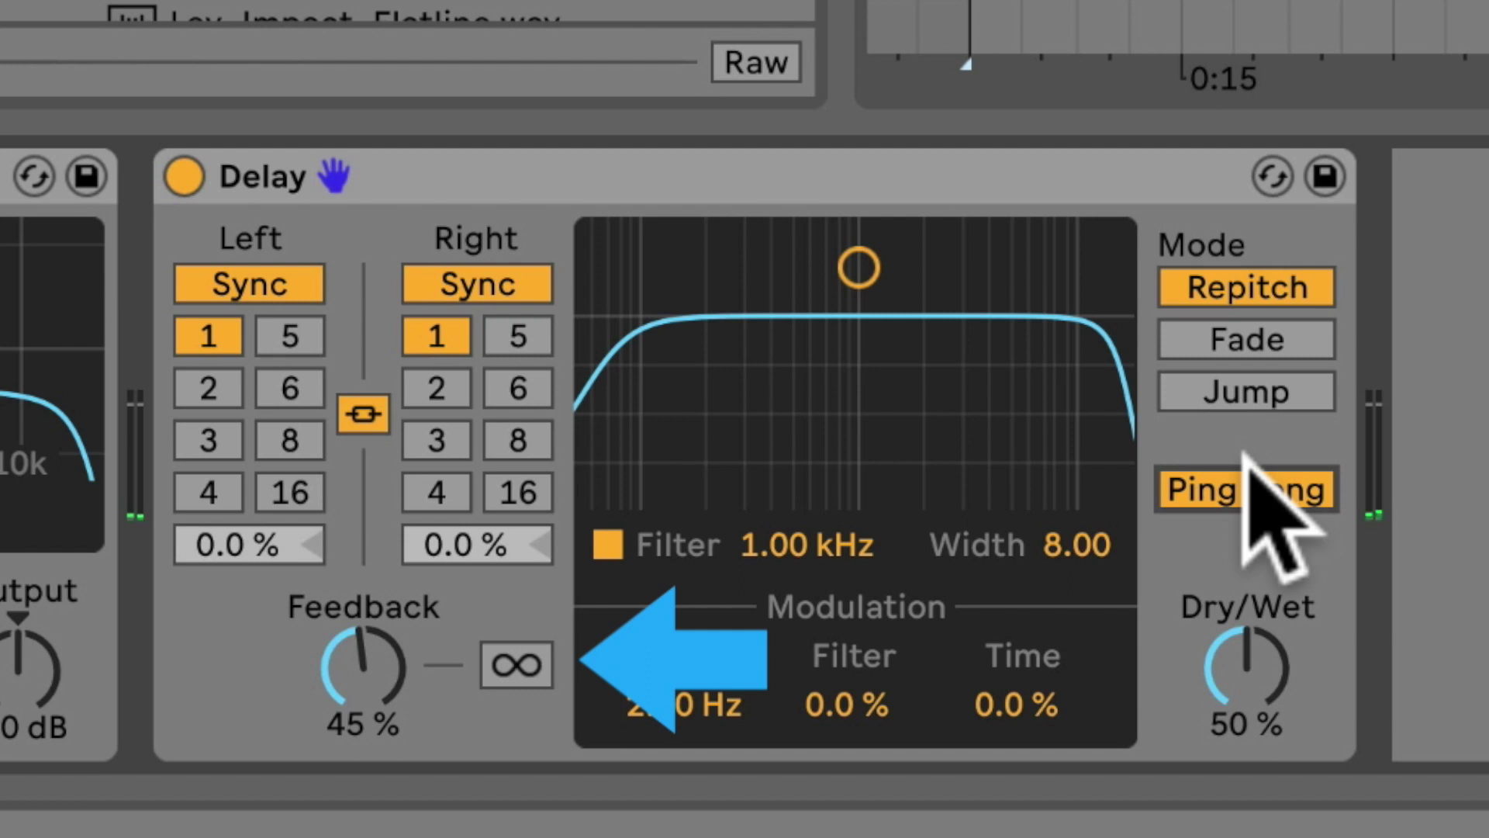
Turn off Ping Pong, raise feedback to 91% and enable the ∞ freeze
{"action": "left_click", "coordinate": [1239, 479]}
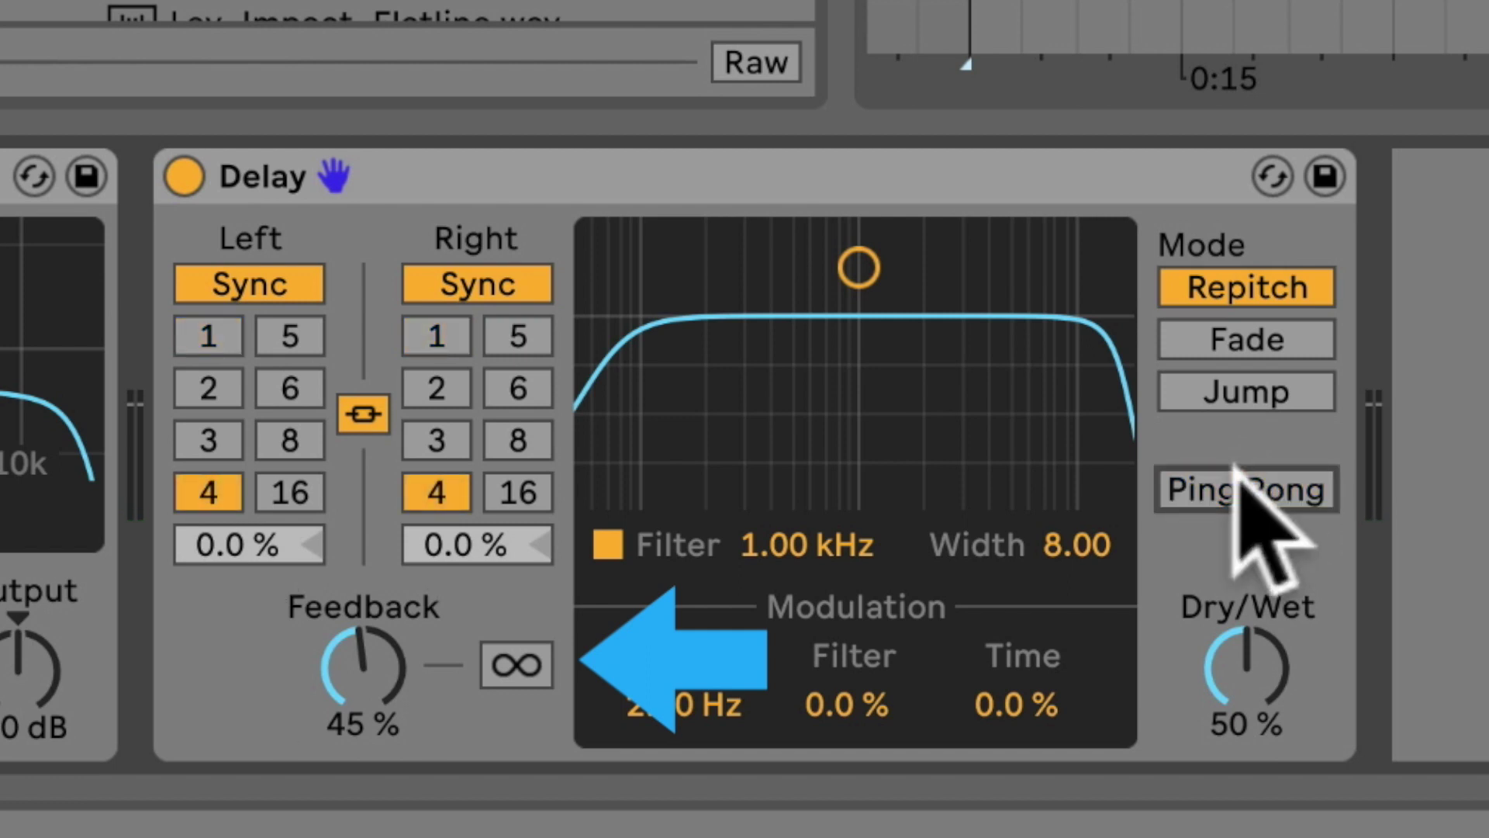
{"action": "left_click_drag", "start_coordinate": [353, 636], "coordinate": [420, 665]}
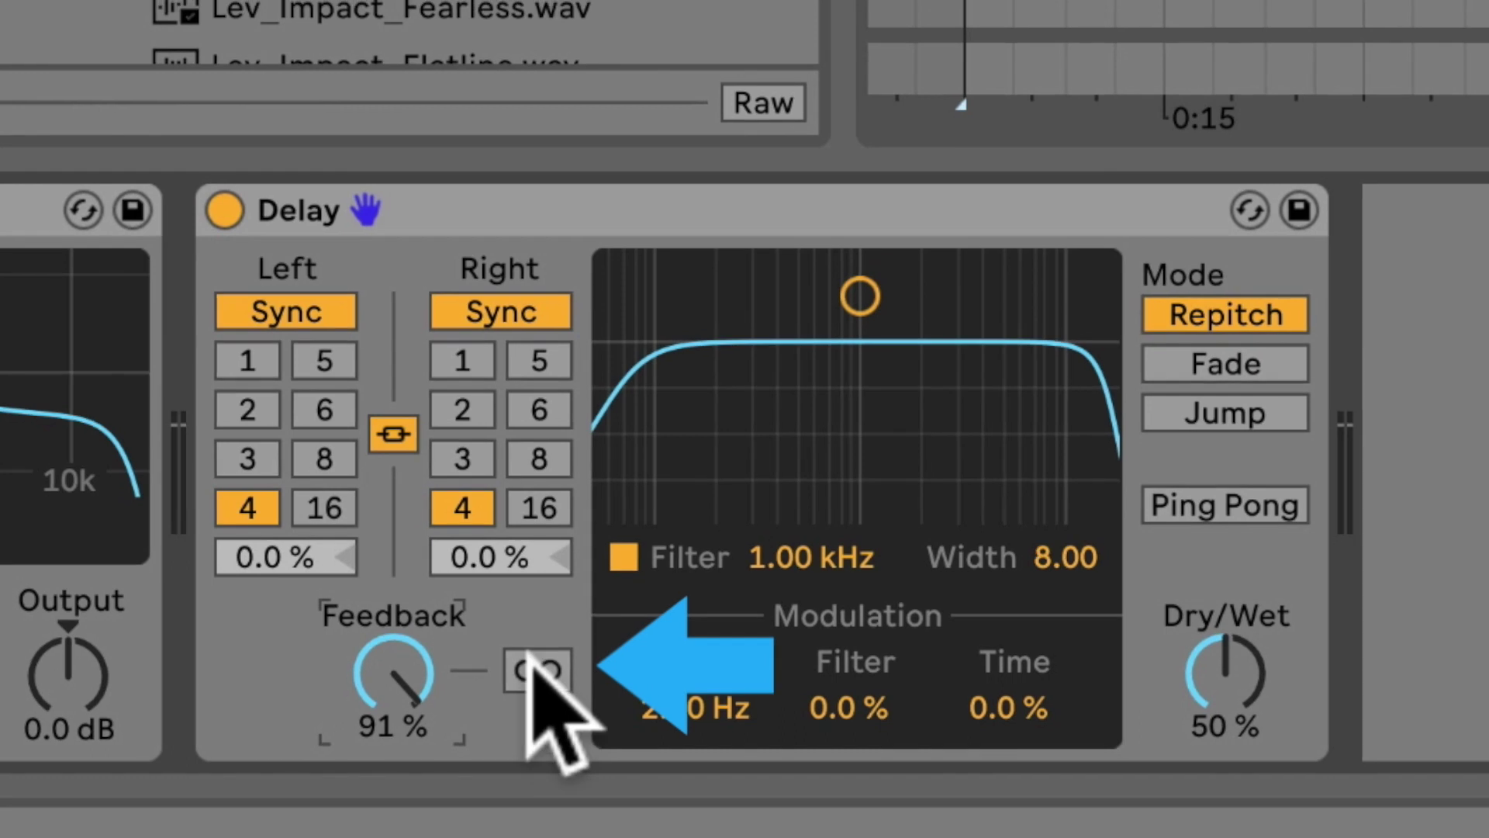
{"action": "left_click", "coordinate": [526, 665]}
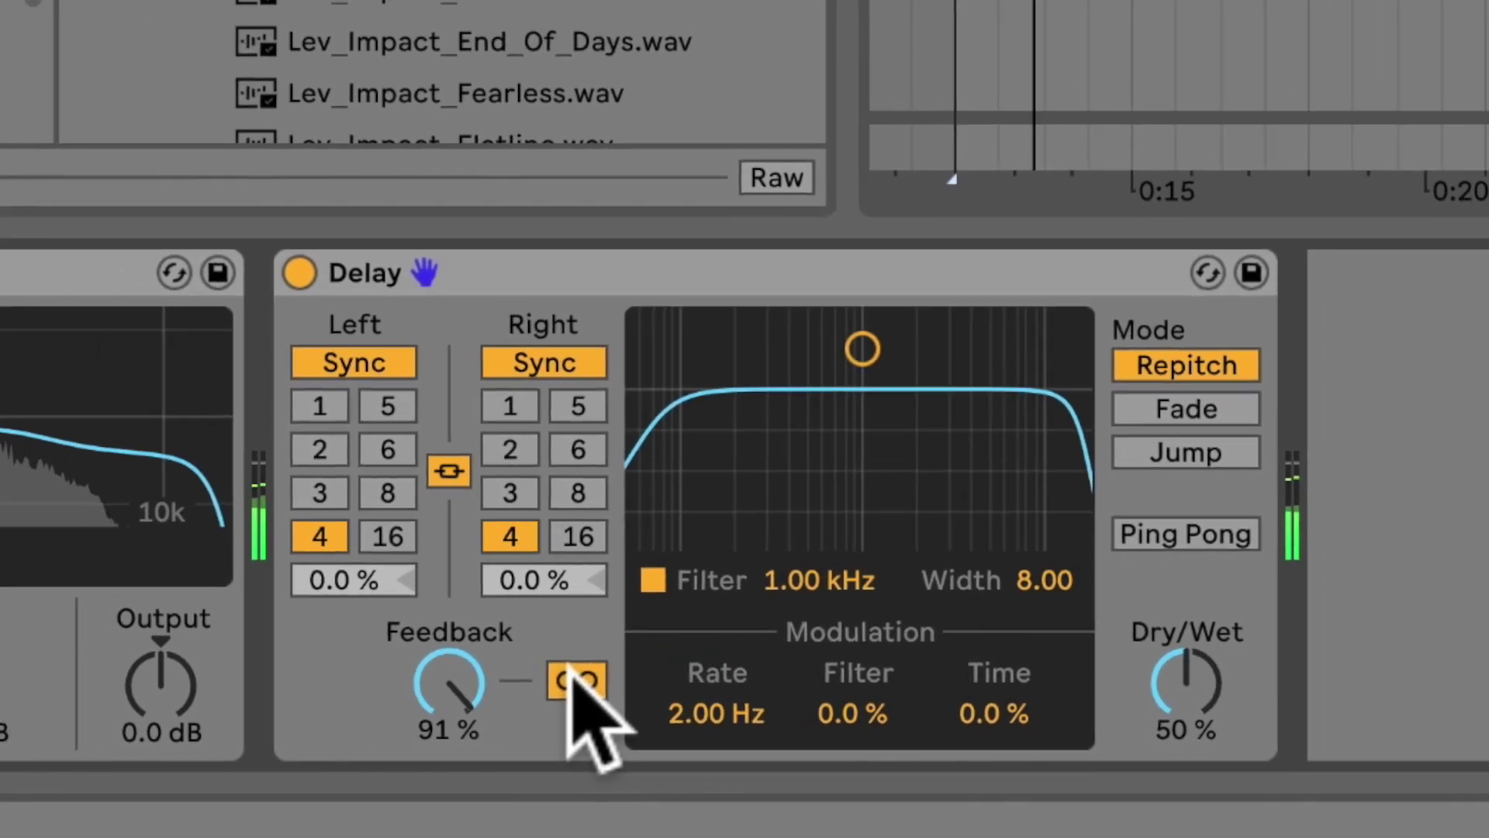
Step both delay times through 3, 2 and 1, ending on 2
{"action": "left_click", "coordinate": [309, 483]}
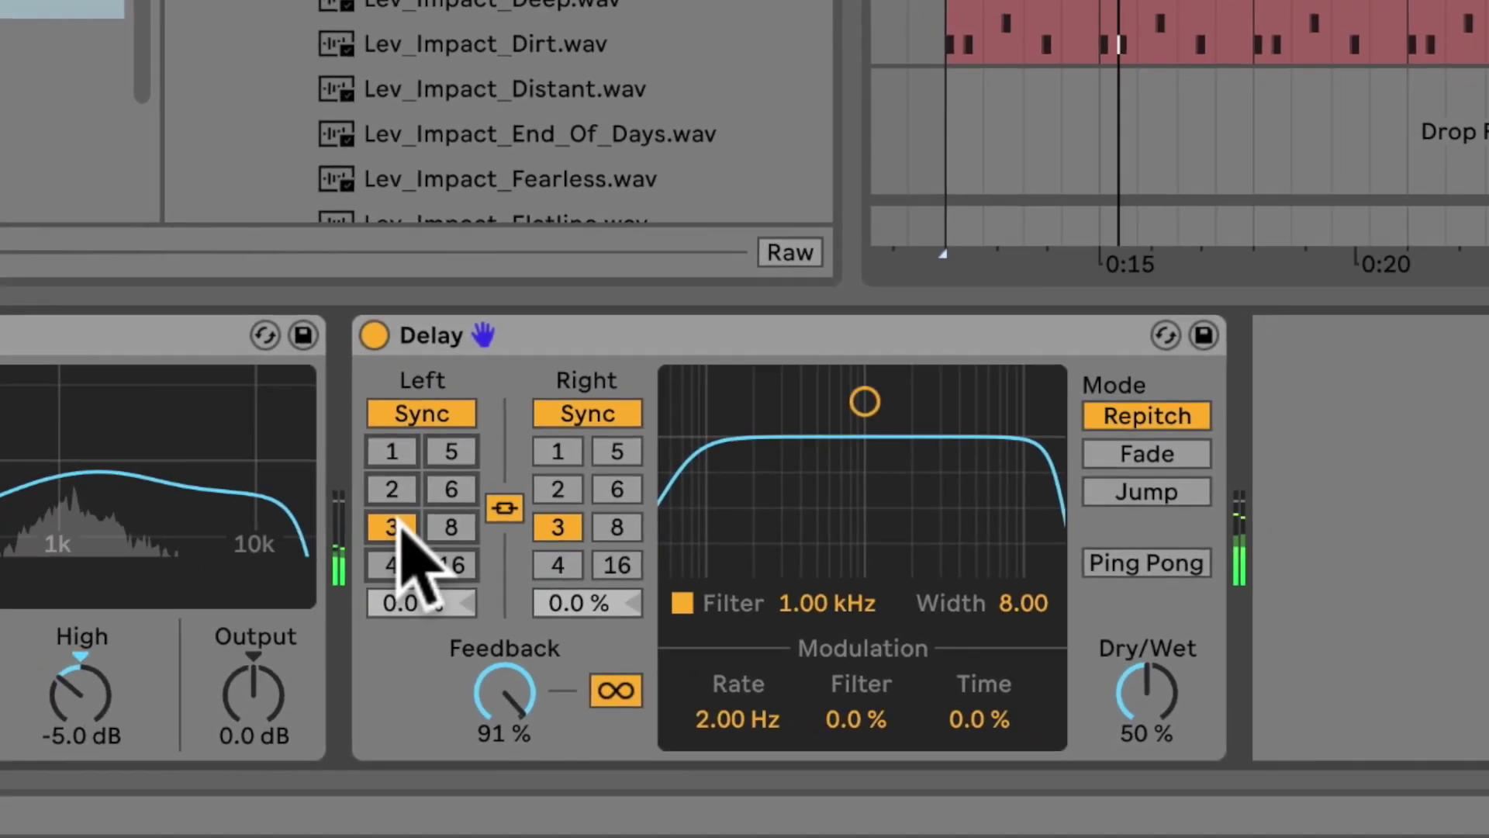
{"action": "left_click", "coordinate": [374, 478]}
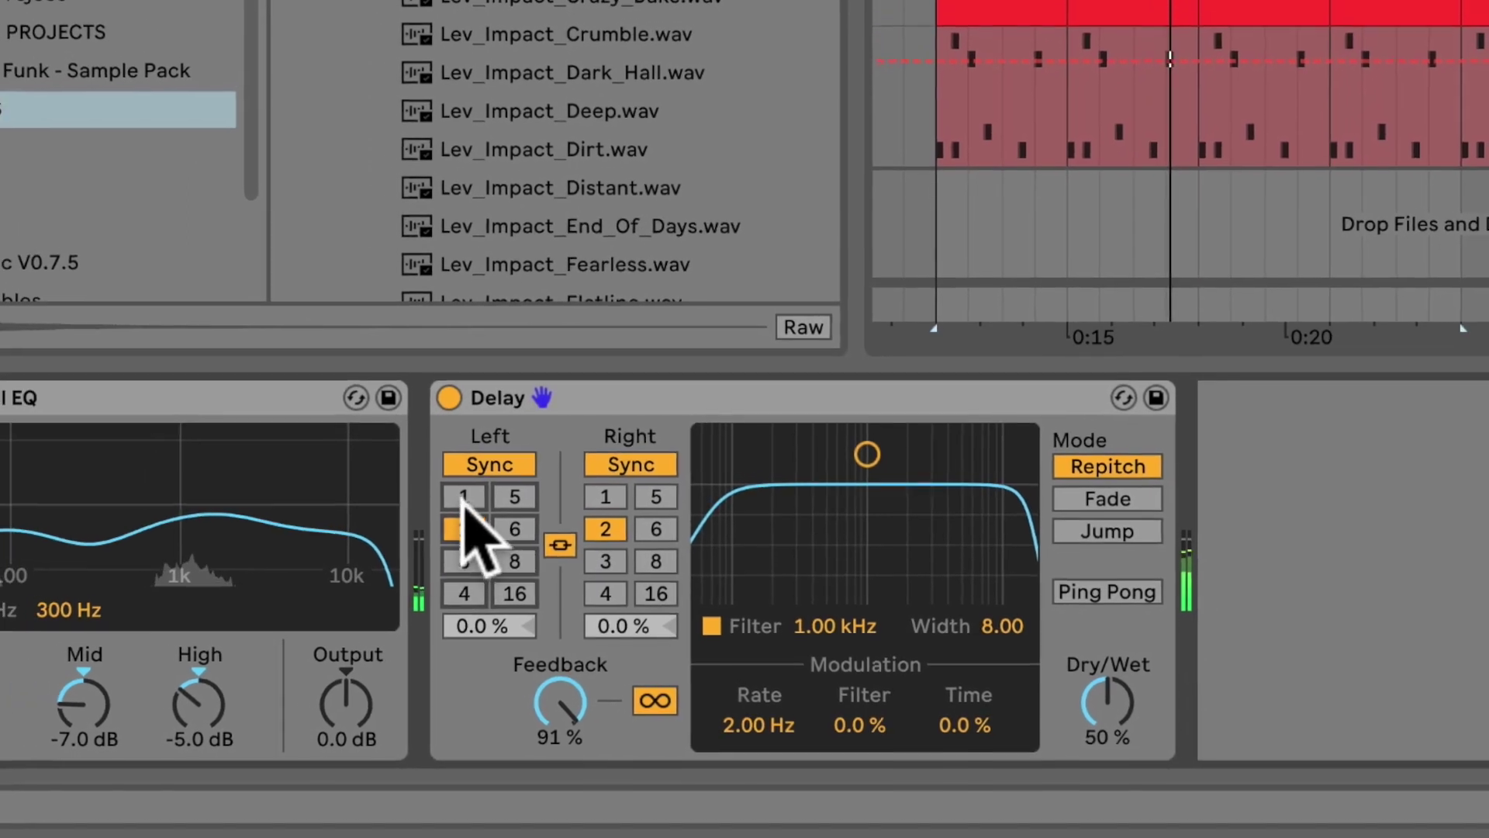
{"action": "left_click", "coordinate": [446, 485]}
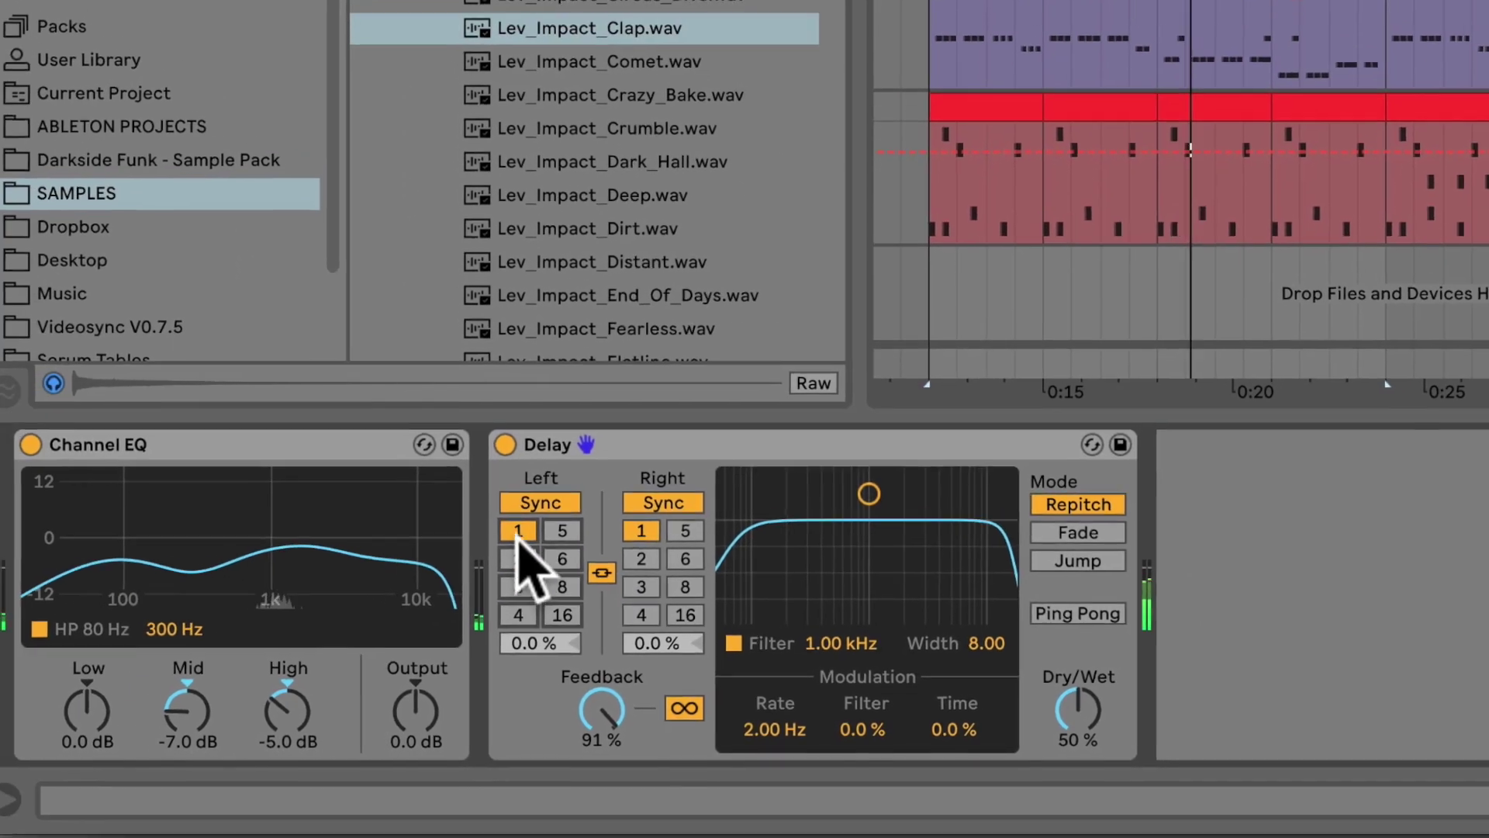
{"action": "left_click", "coordinate": [518, 559]}
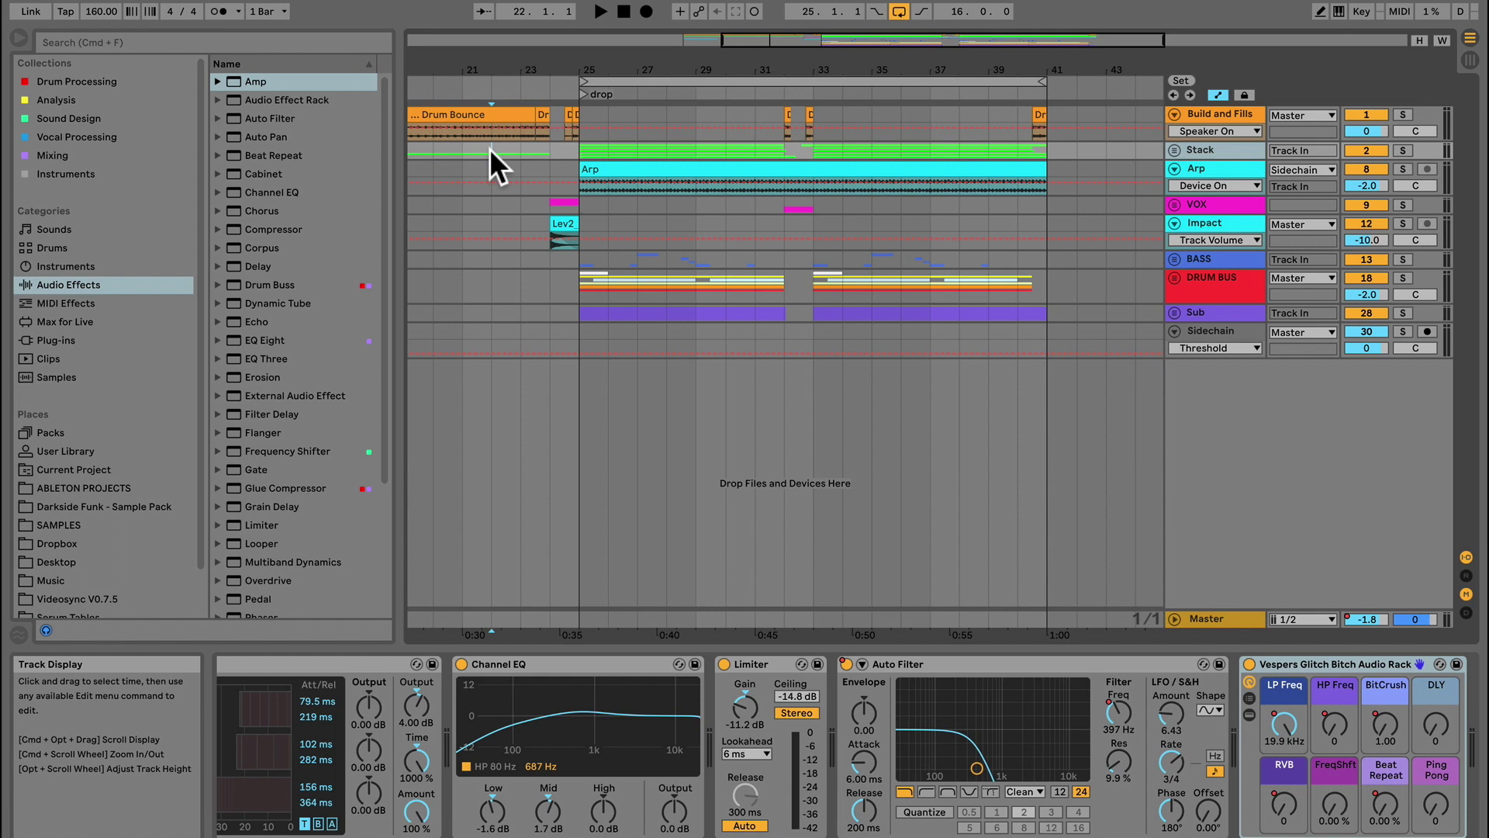
Play the set, unfold Stack, and add a lane for each of its automated envelopes
{"action": "key", "text": "space"}
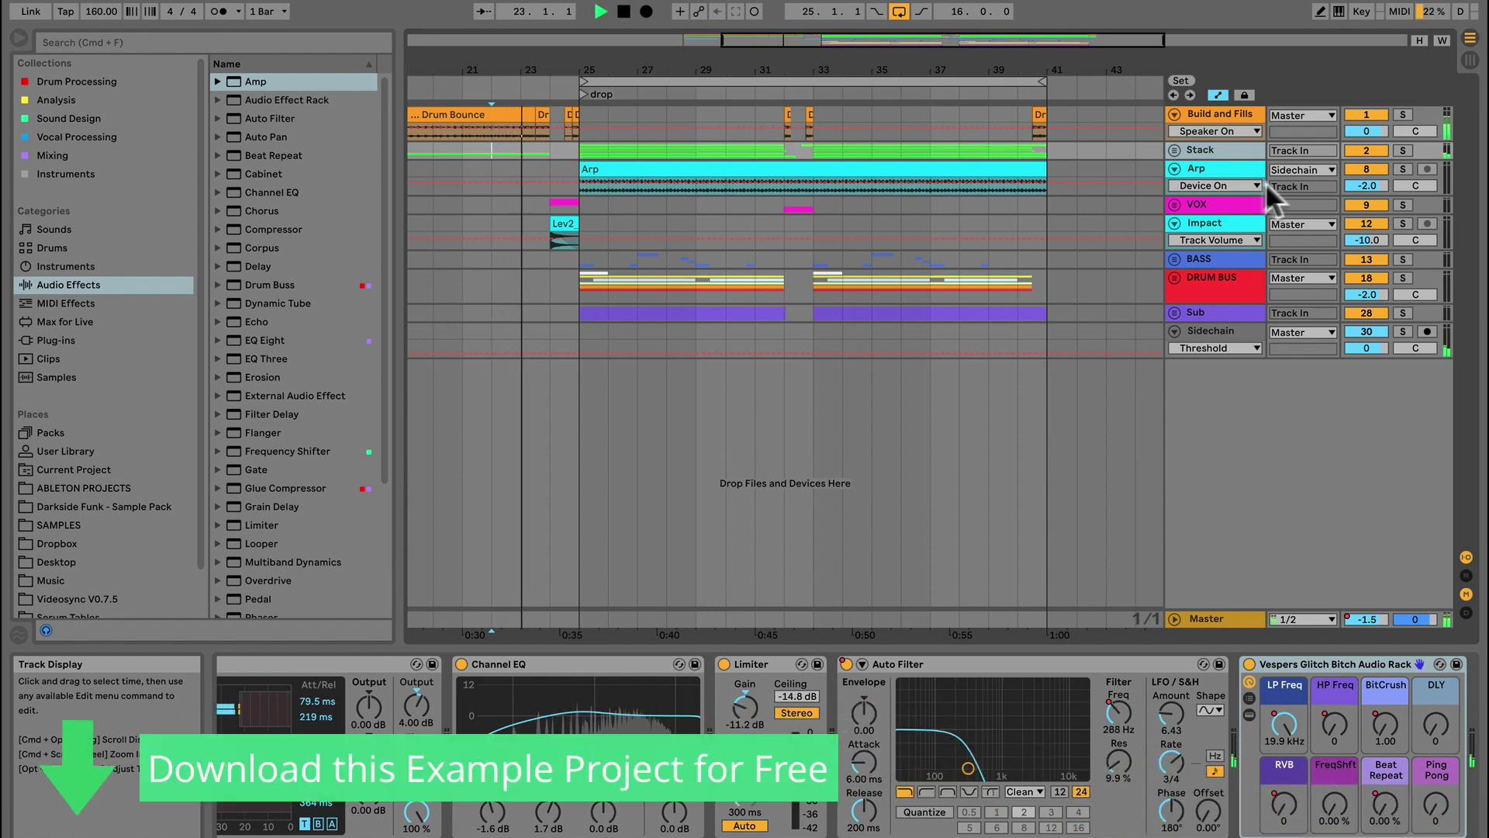
{"action": "left_click", "coordinate": [1174, 149]}
{"action": "right_click", "coordinate": [1212, 204]}
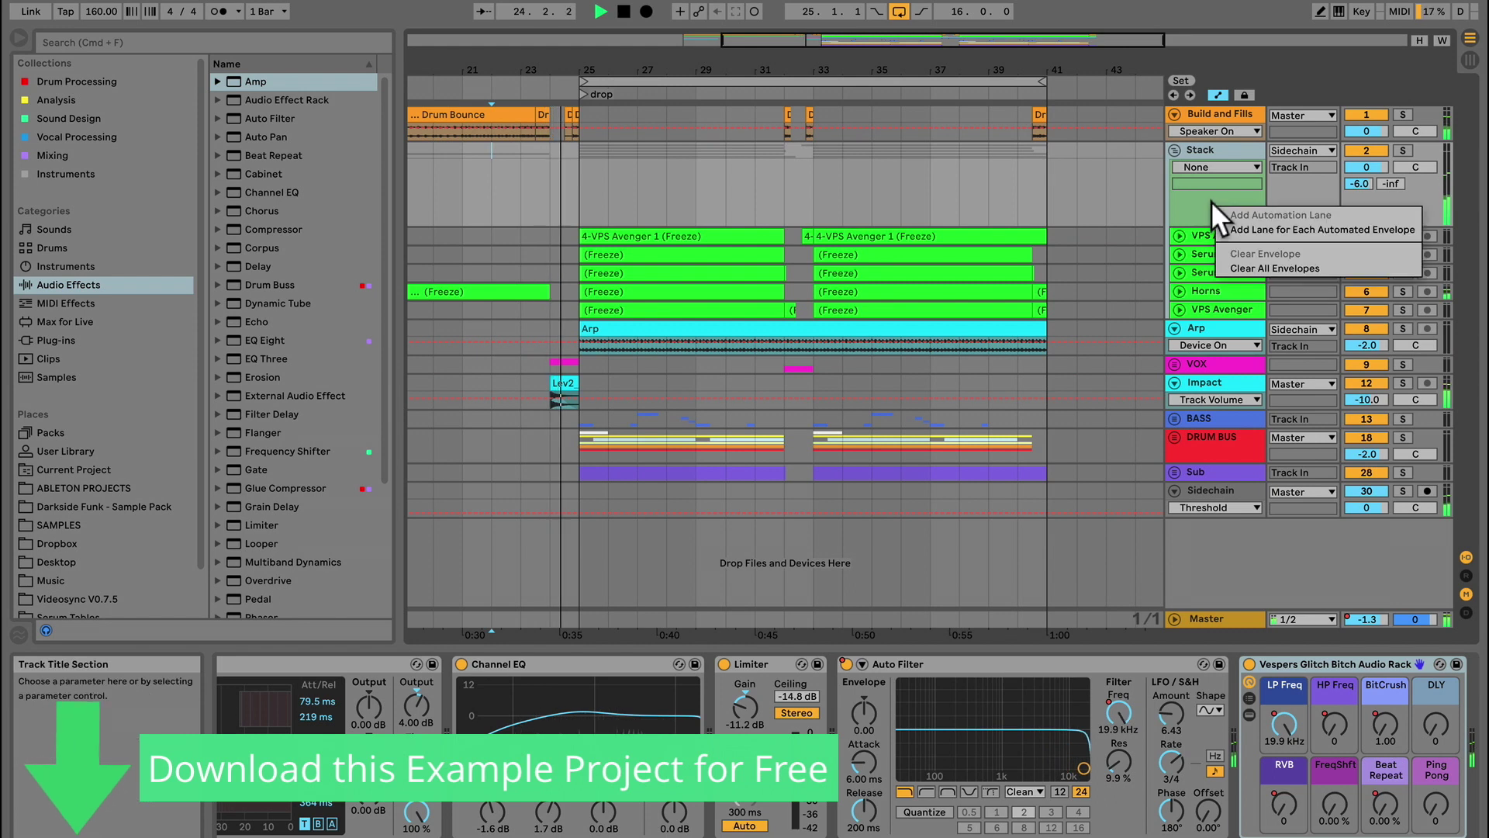
{"action": "left_click", "coordinate": [1264, 227]}
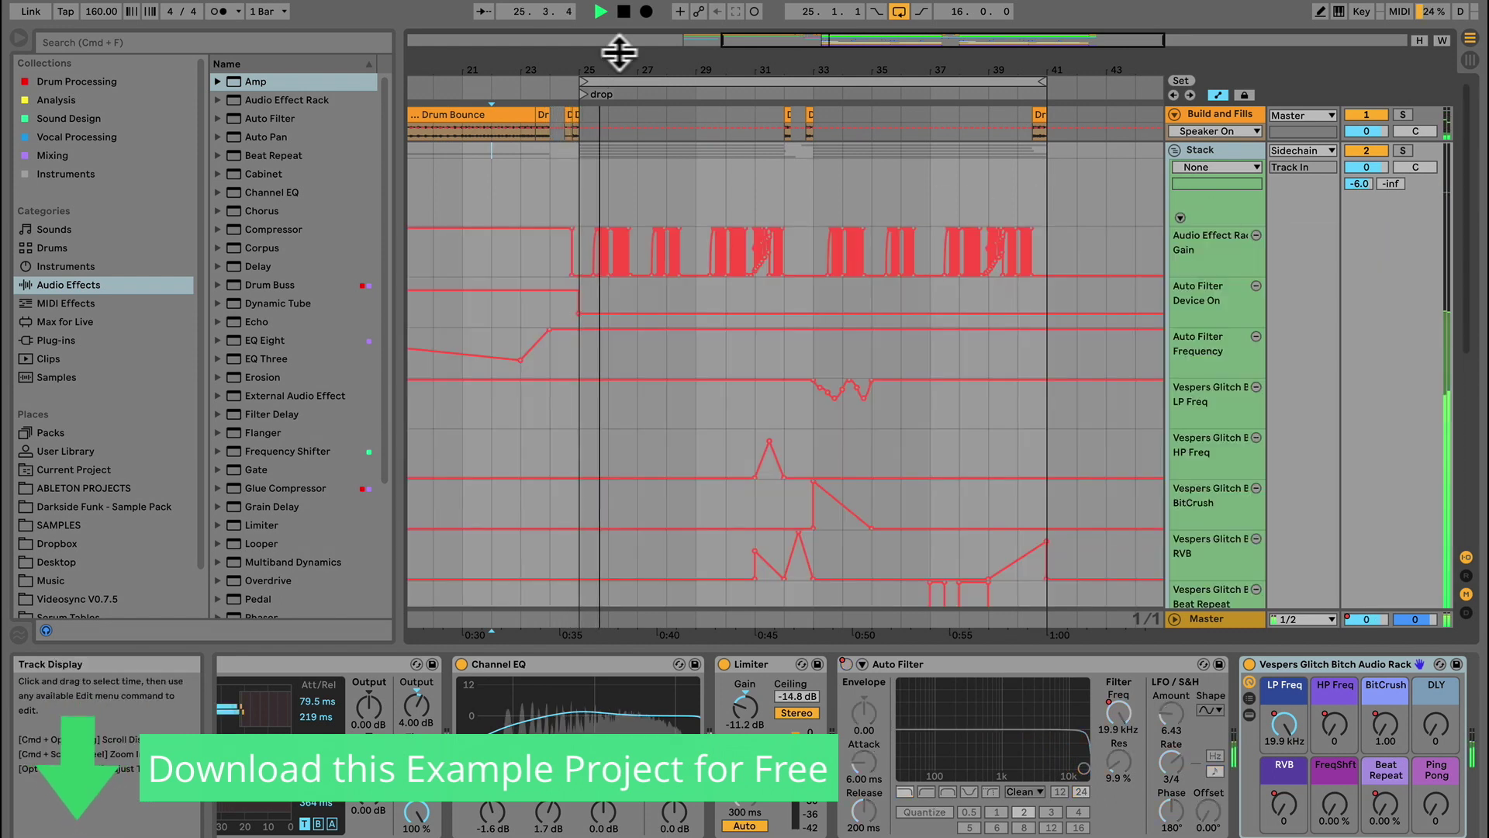
{"action": "left_click_drag", "start_coordinate": [618, 53], "coordinate": [980, 226]}
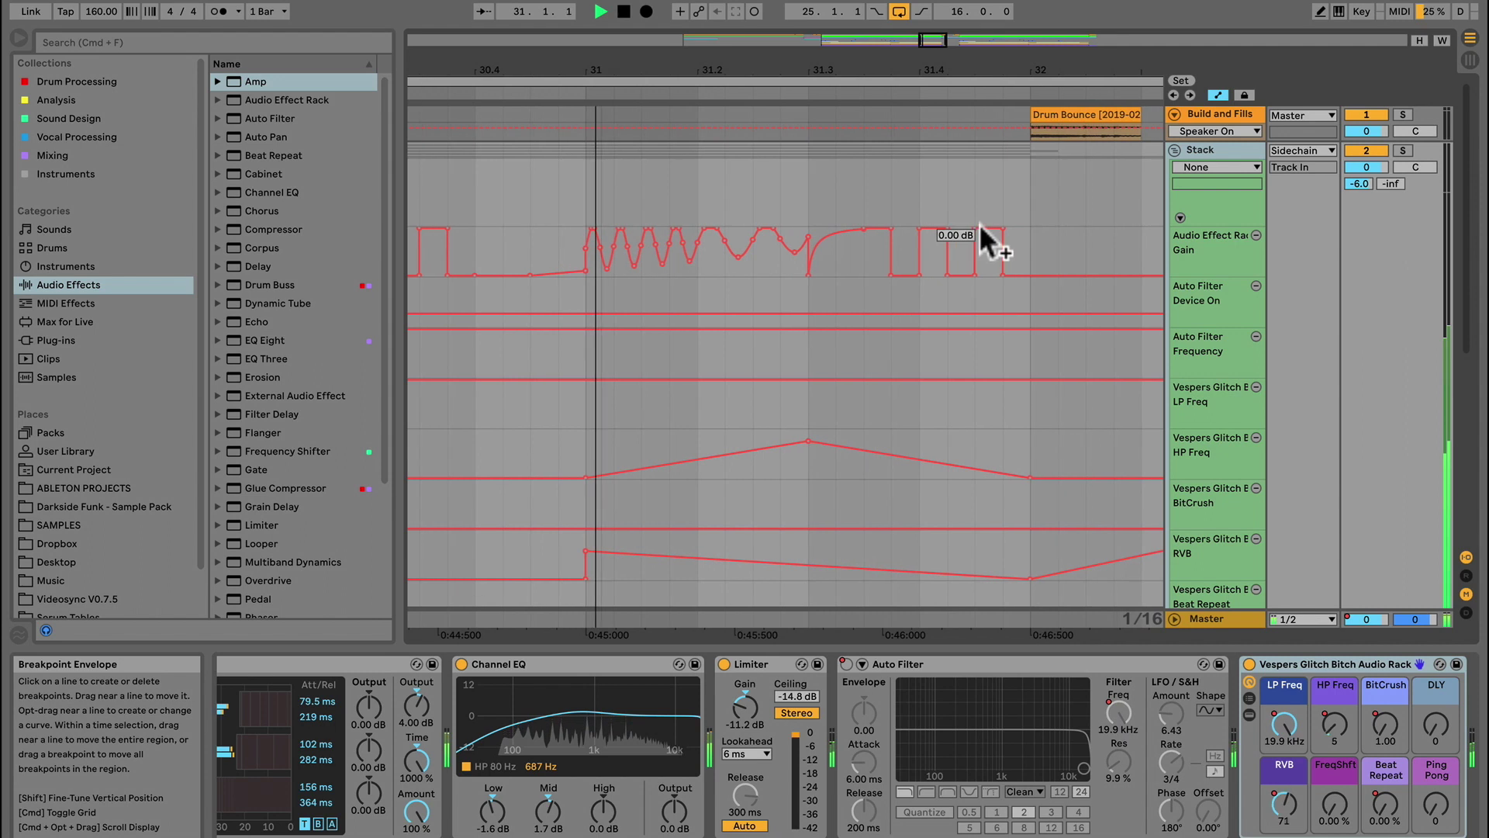
{"action": "left_click_drag", "start_coordinate": [863, 68], "coordinate": [863, 64]}
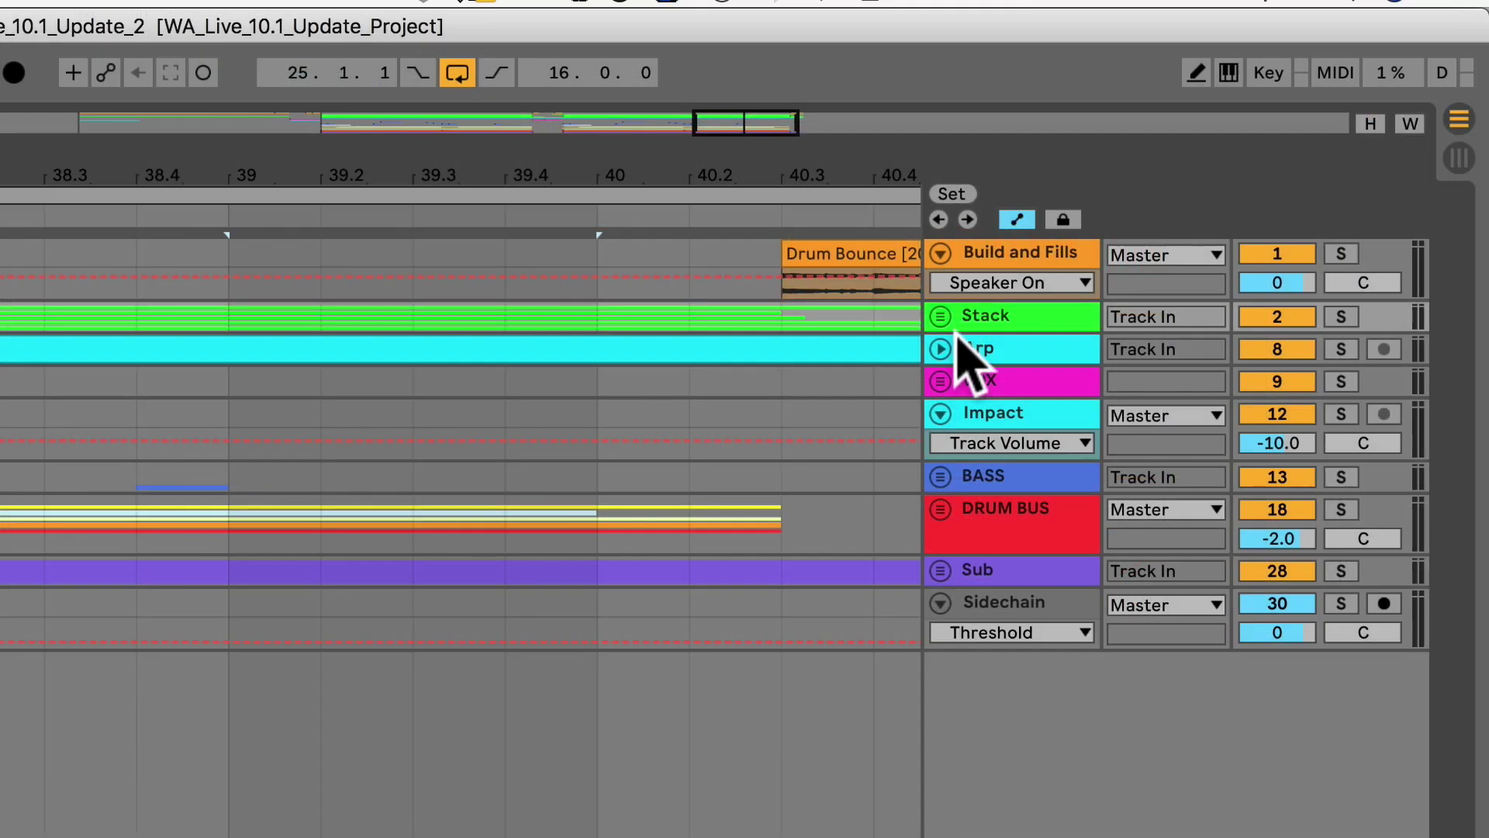
Insert a sine shape into a range of Stack's HP Freq lane and duplicate it
{"action": "left_click", "coordinate": [941, 317]}
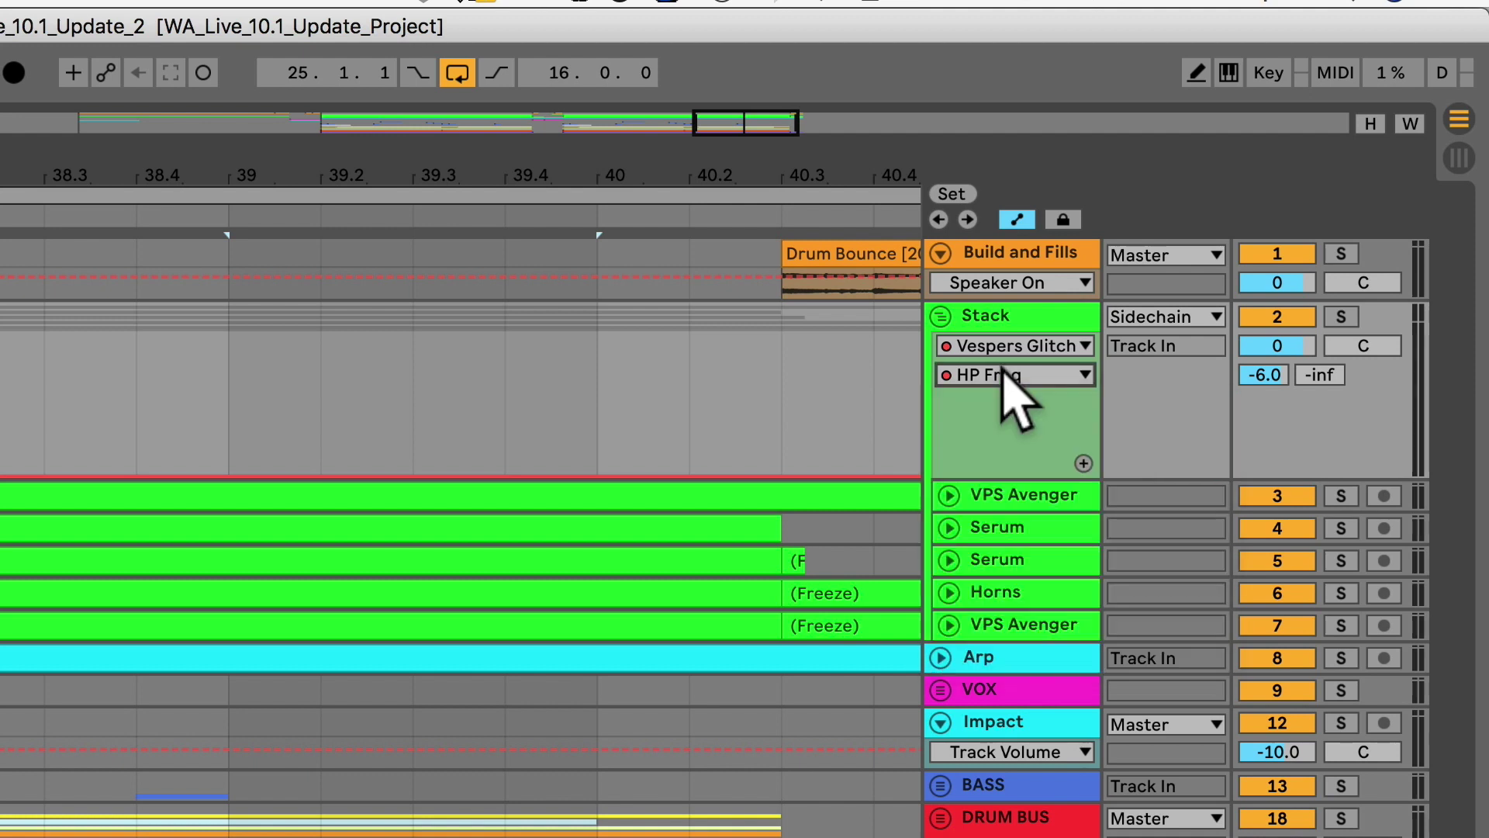
{"action": "left_click", "coordinate": [1083, 463]}
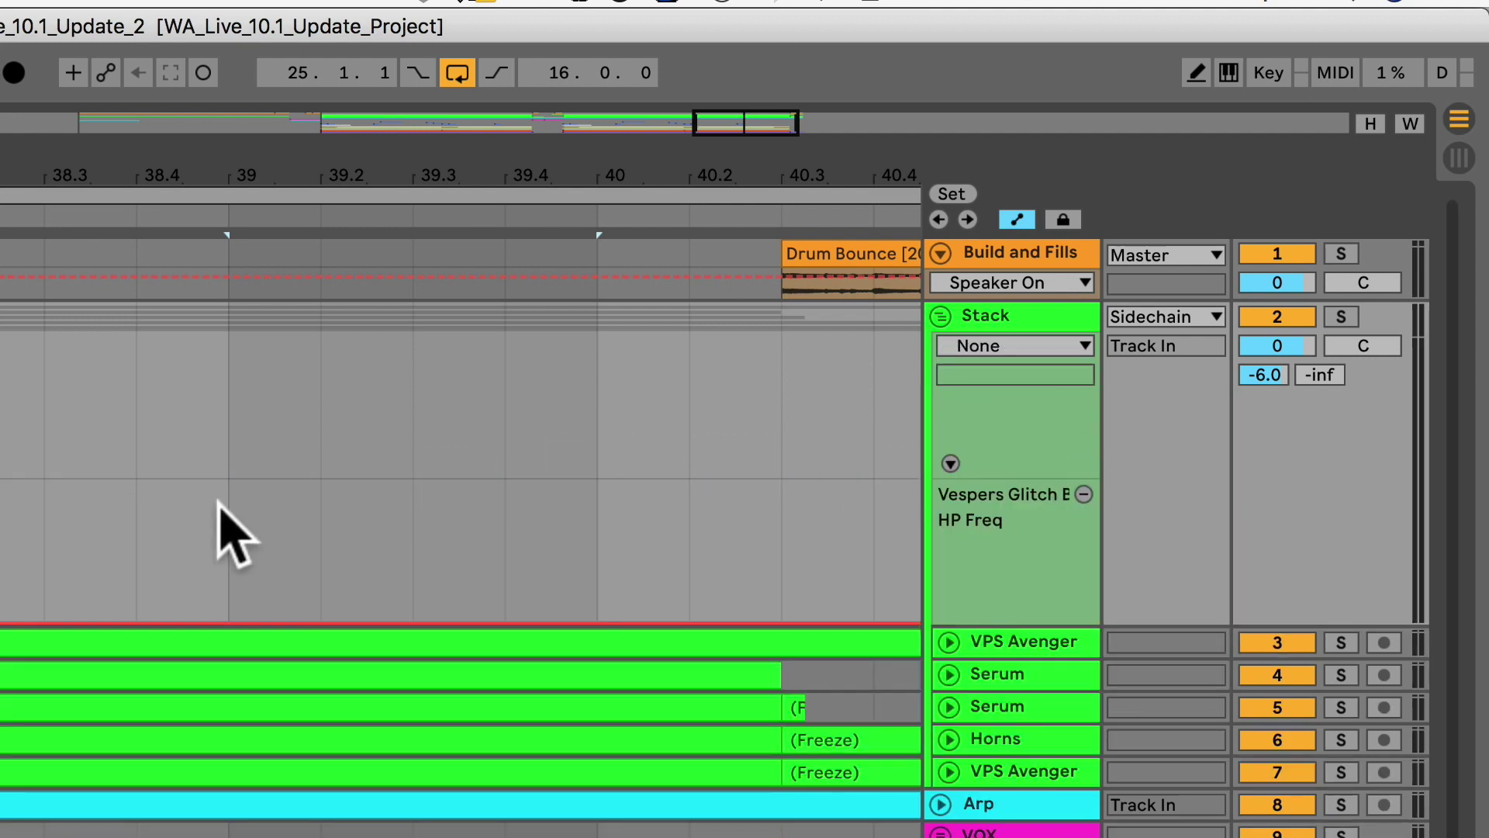
{"action": "left_click_drag", "start_coordinate": [226, 532], "coordinate": [609, 537]}
{"action": "right_click", "coordinate": [428, 553]}
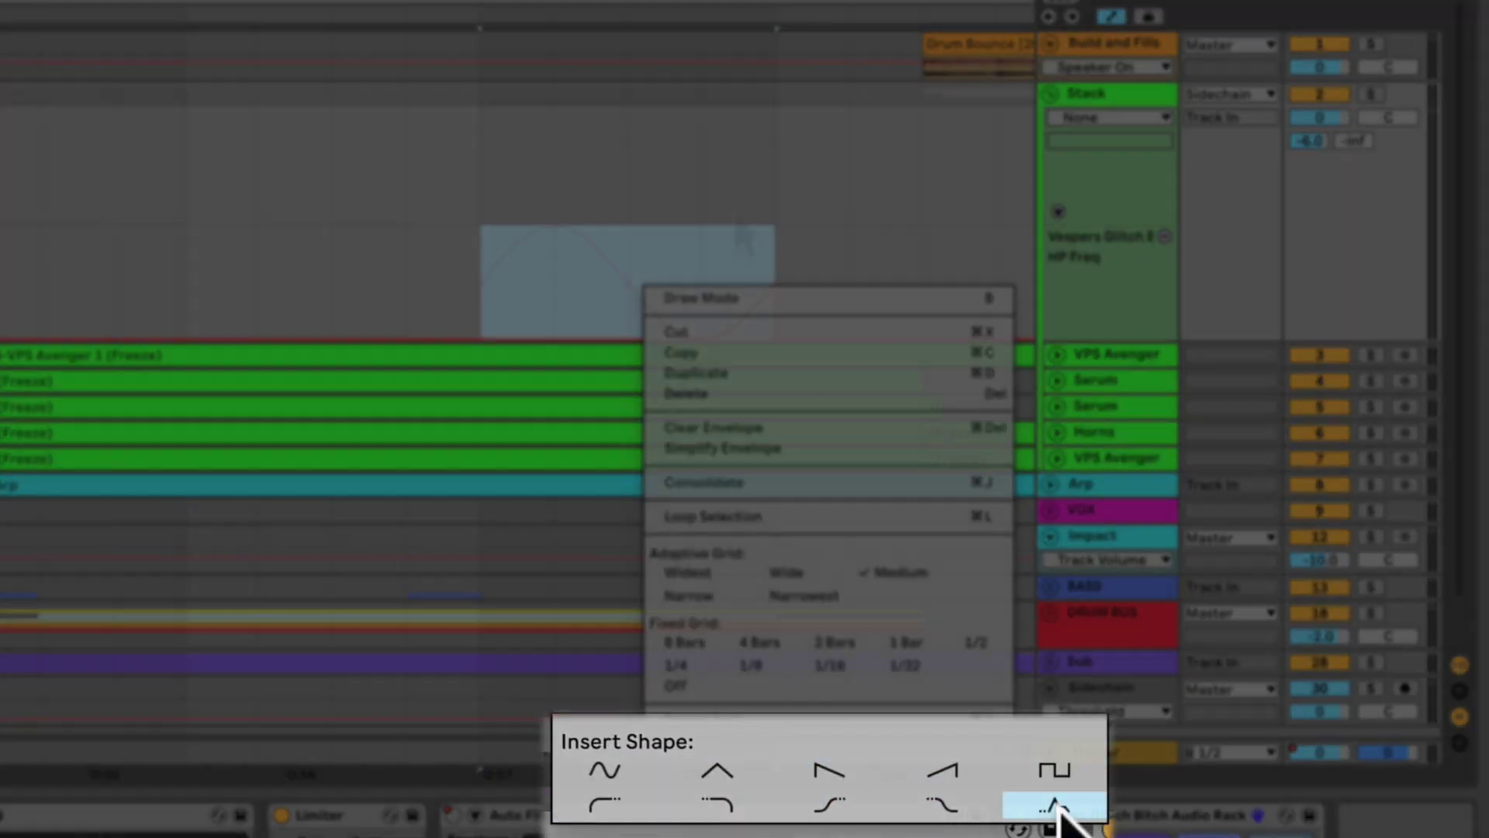
{"action": "left_click", "coordinate": [674, 774]}
{"action": "key", "text": "super+d"}
{"action": "key", "text": "super+d"}
{"action": "key", "text": "super+d"}
{"action": "key", "text": "super+d"}
{"action": "key", "text": "super+d"}
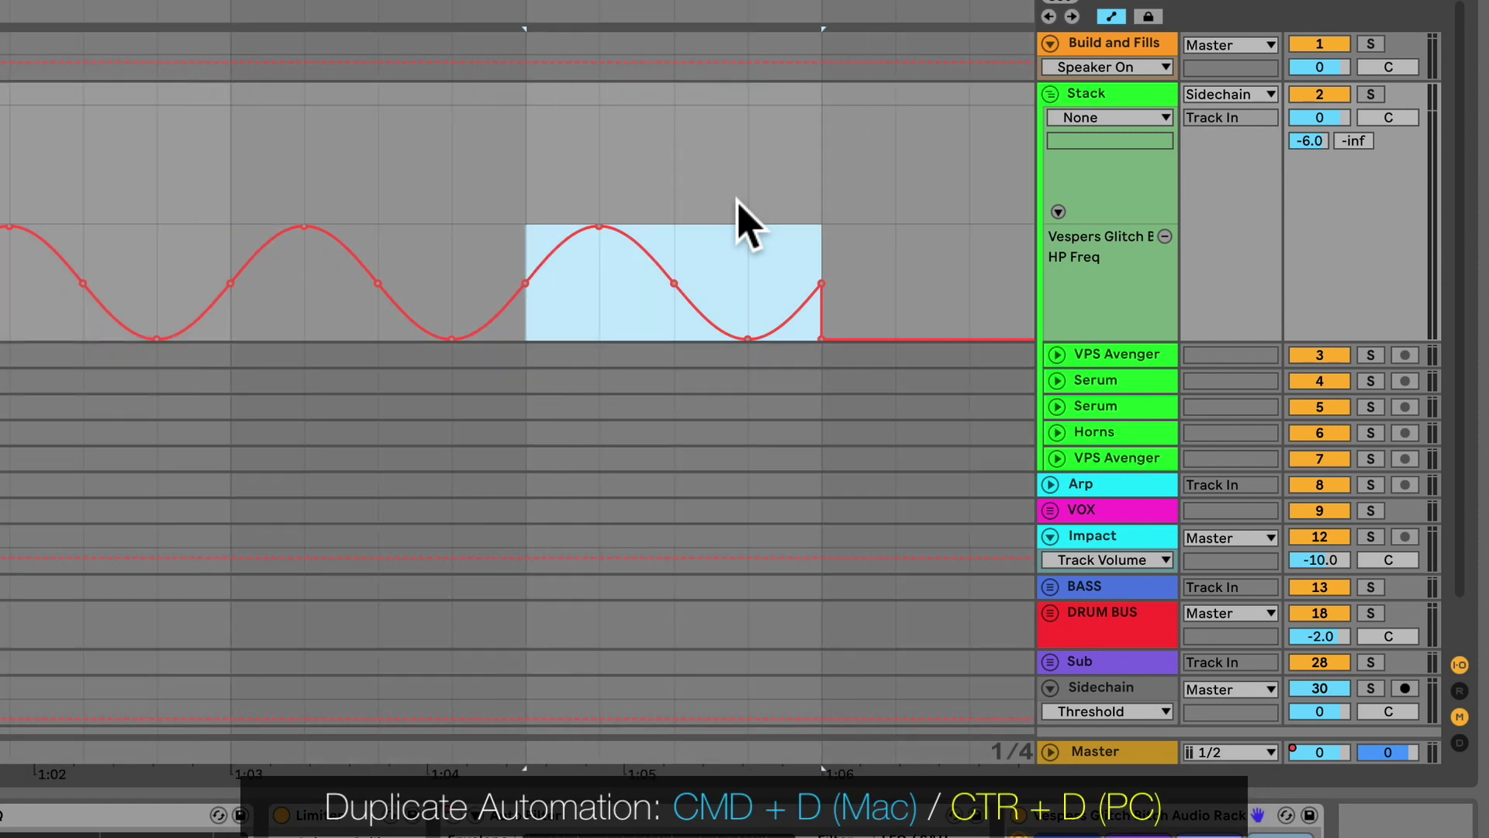
Insert a triangle shape into the empty range after the sine and duplicate it repeatedly
{"action": "left_click_drag", "start_coordinate": [825, 256], "coordinate": [872, 251]}
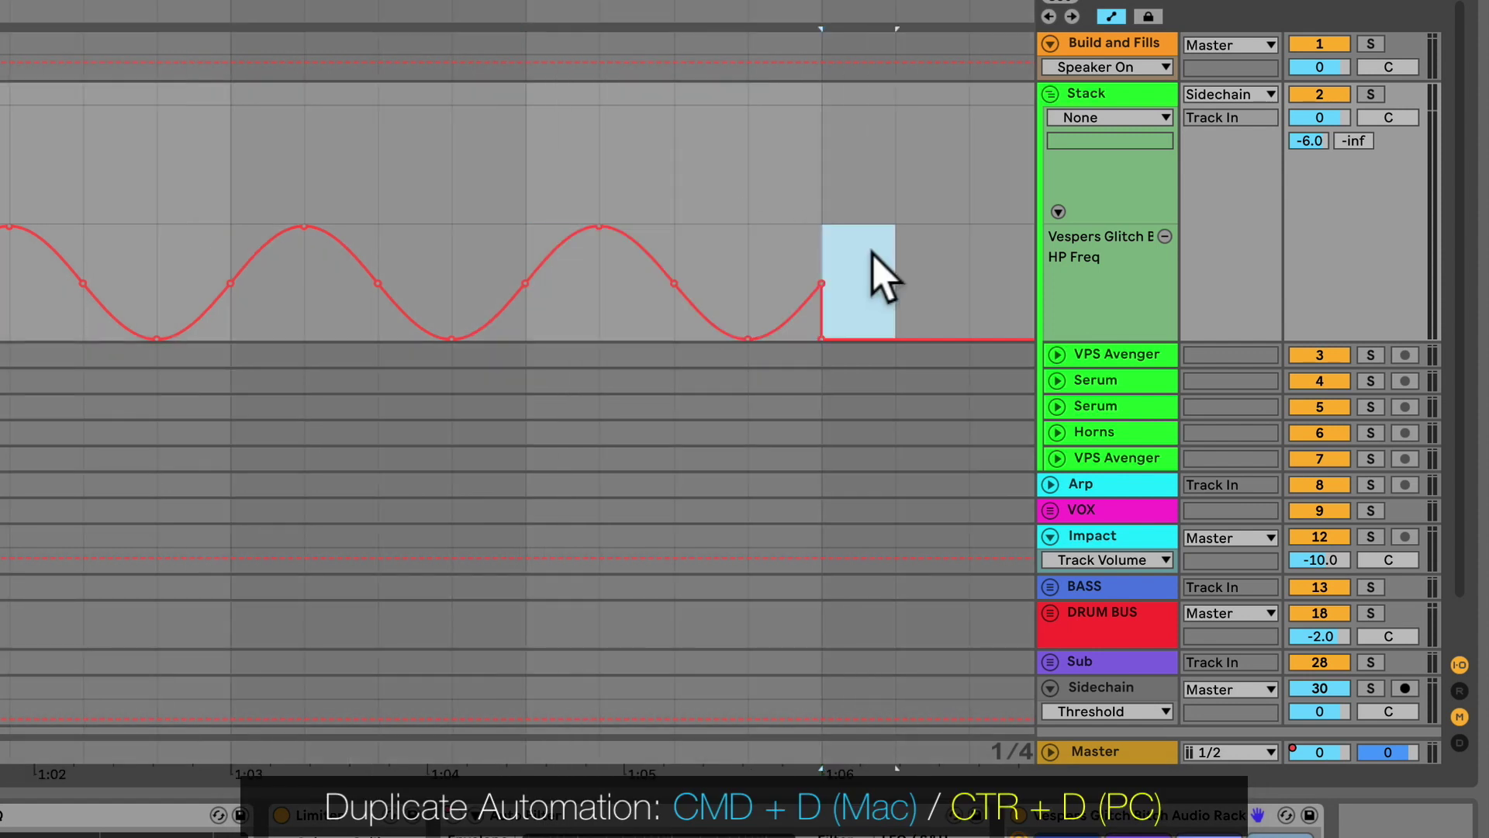
{"action": "right_click", "coordinate": [875, 256]}
{"action": "left_click", "coordinate": [990, 760]}
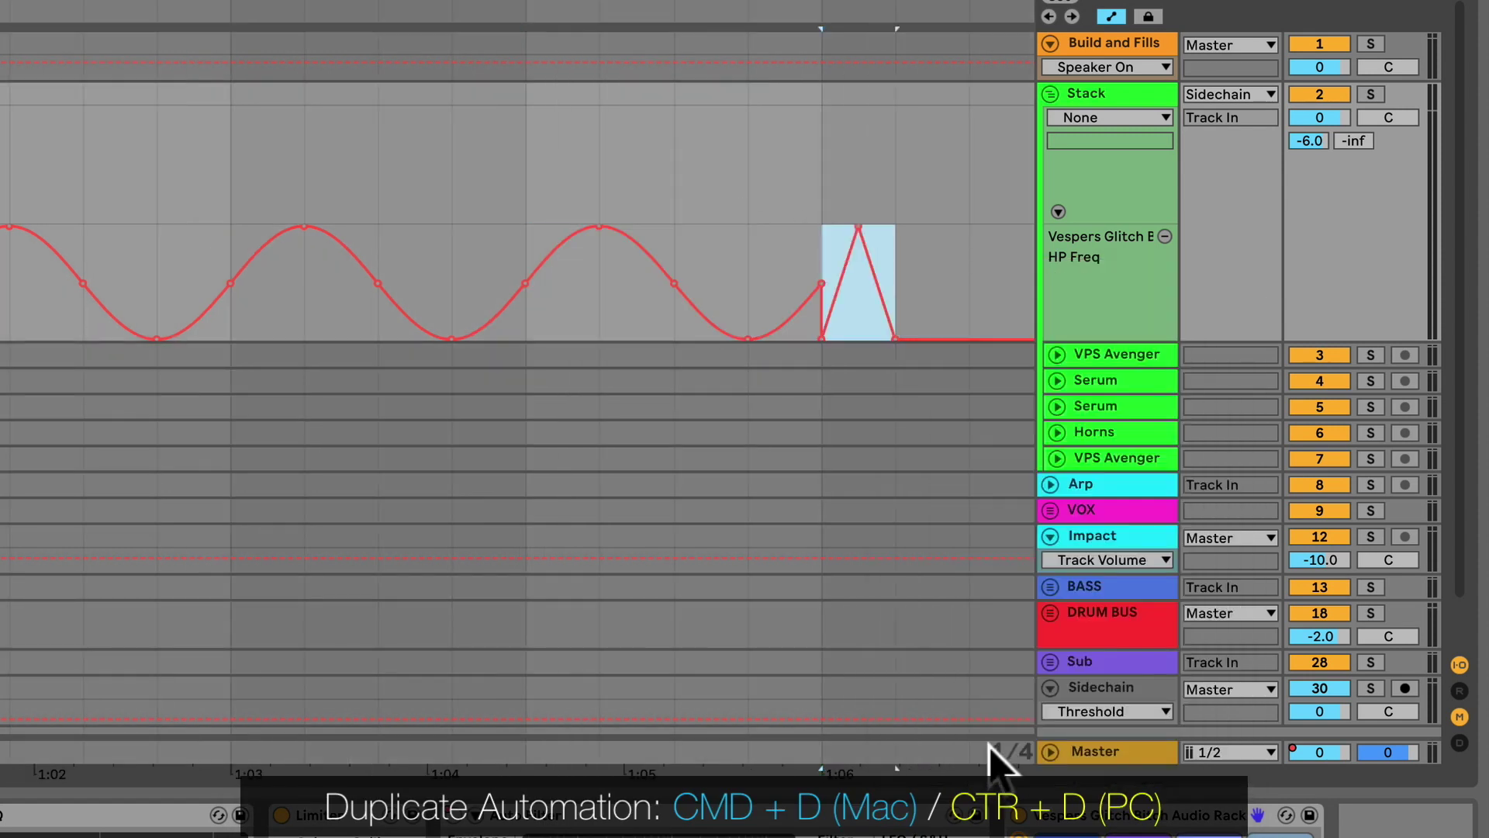
{"action": "key", "text": "super+d"}
{"action": "key", "text": "super+d"}
{"action": "key", "text": "super+d"}
{"action": "key", "text": "super+d"}
{"action": "key", "text": "super+d"}
{"action": "key", "text": "super+d"}
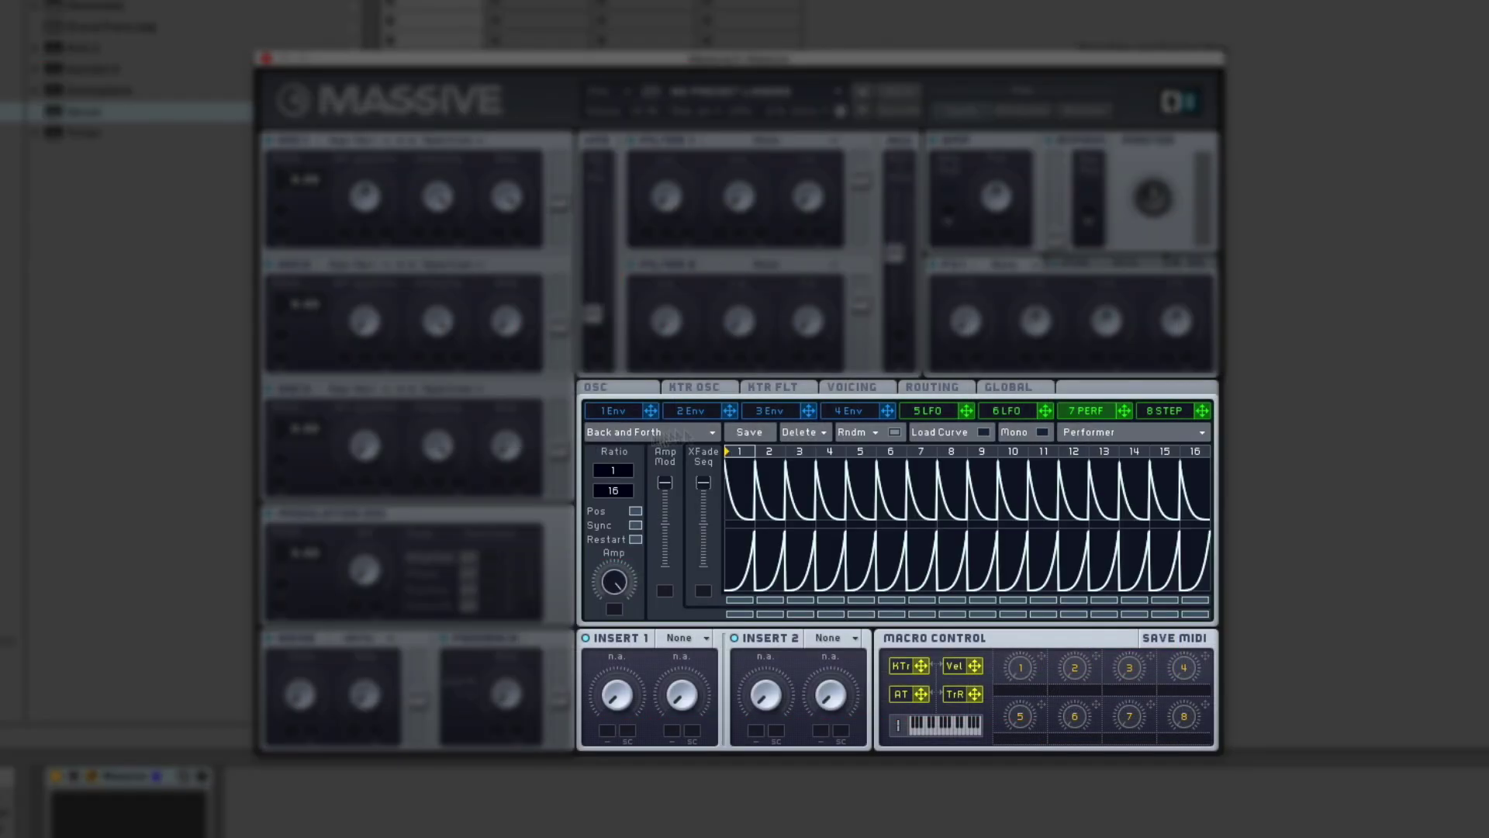
{"action": "left_click", "coordinate": [612, 432]}
Load Massive's factory Sine To Square step pattern, then bend Serum's LFO into curves with a triangle peak
{"action": "mouse_move", "coordinate": [616, 431]}
{"action": "left_click", "coordinate": [684, 459]}
{"action": "left_click", "coordinate": [612, 432]}
{"action": "left_click", "coordinate": [683, 495]}
{"action": "left_click", "coordinate": [613, 432]}
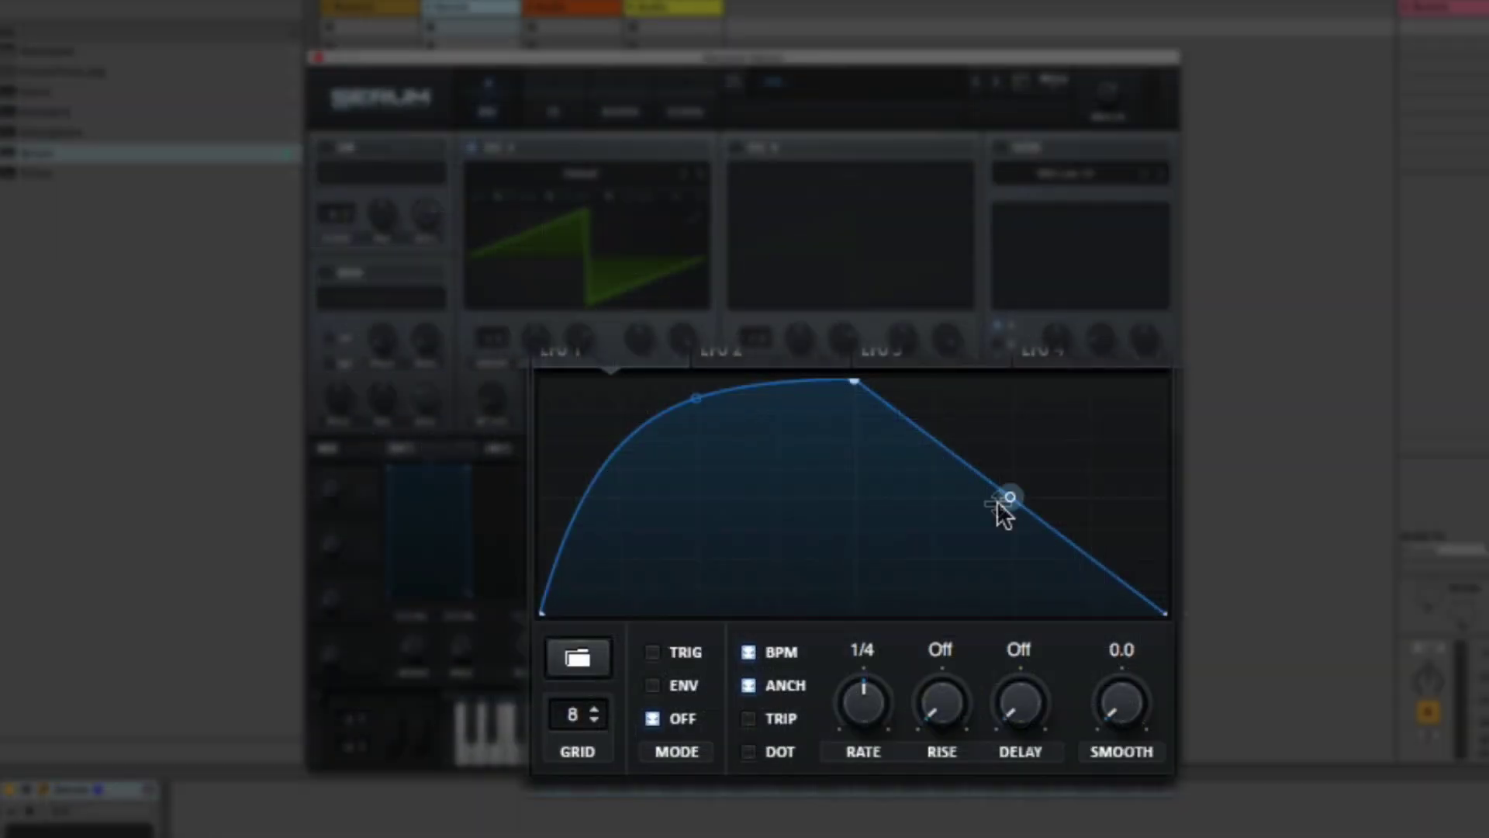
{"action": "left_click_drag", "start_coordinate": [1004, 505], "coordinate": [953, 556]}
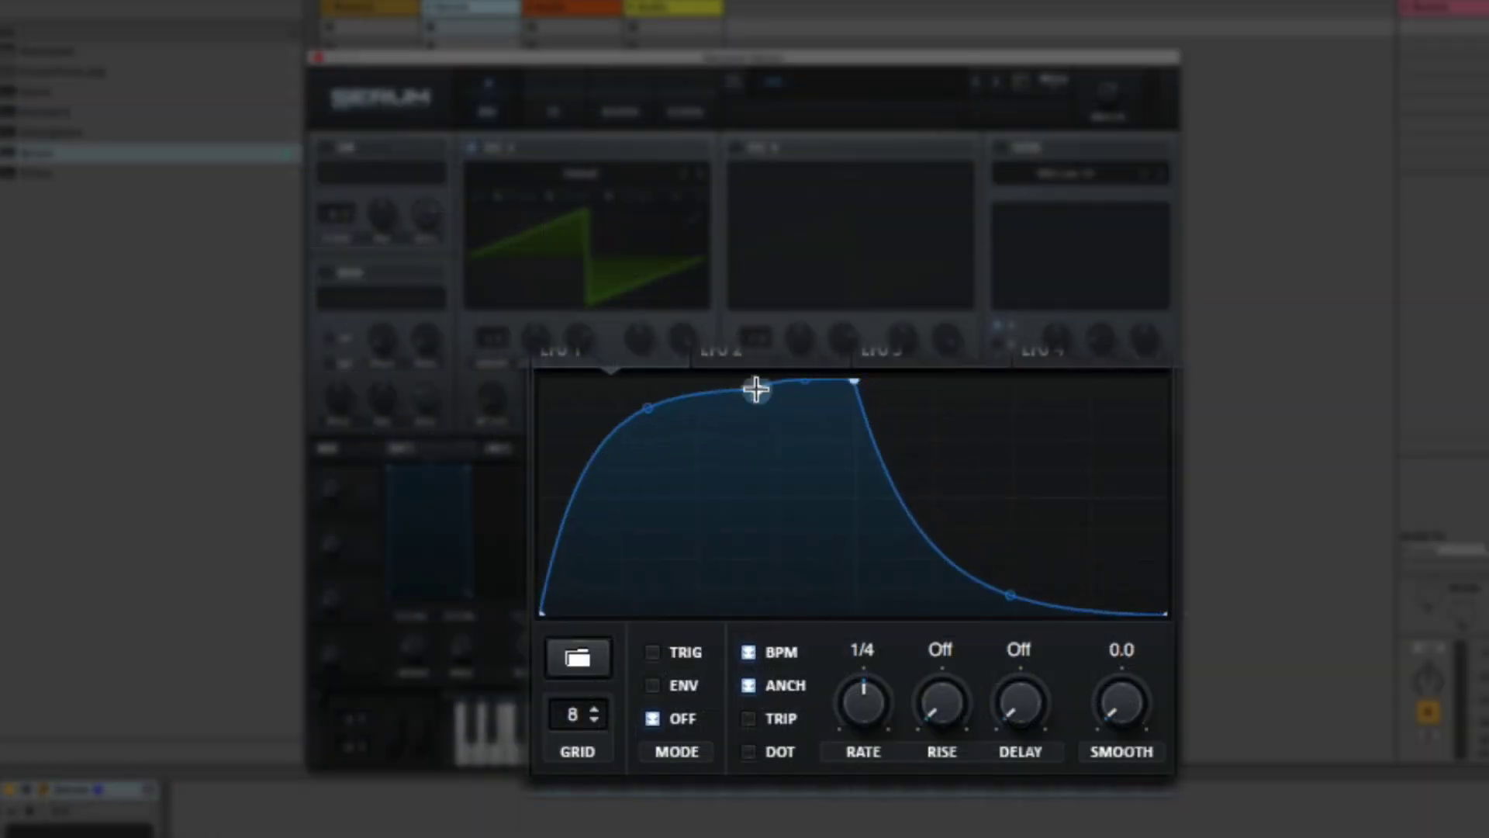
{"action": "mouse_move", "coordinate": [756, 388]}
{"action": "left_mouse_down"}
{"action": "mouse_move", "coordinate": [714, 615]}
{"action": "mouse_move", "coordinate": [857, 608]}
{"action": "mouse_move", "coordinate": [1024, 443]}
{"action": "left_mouse_up"}
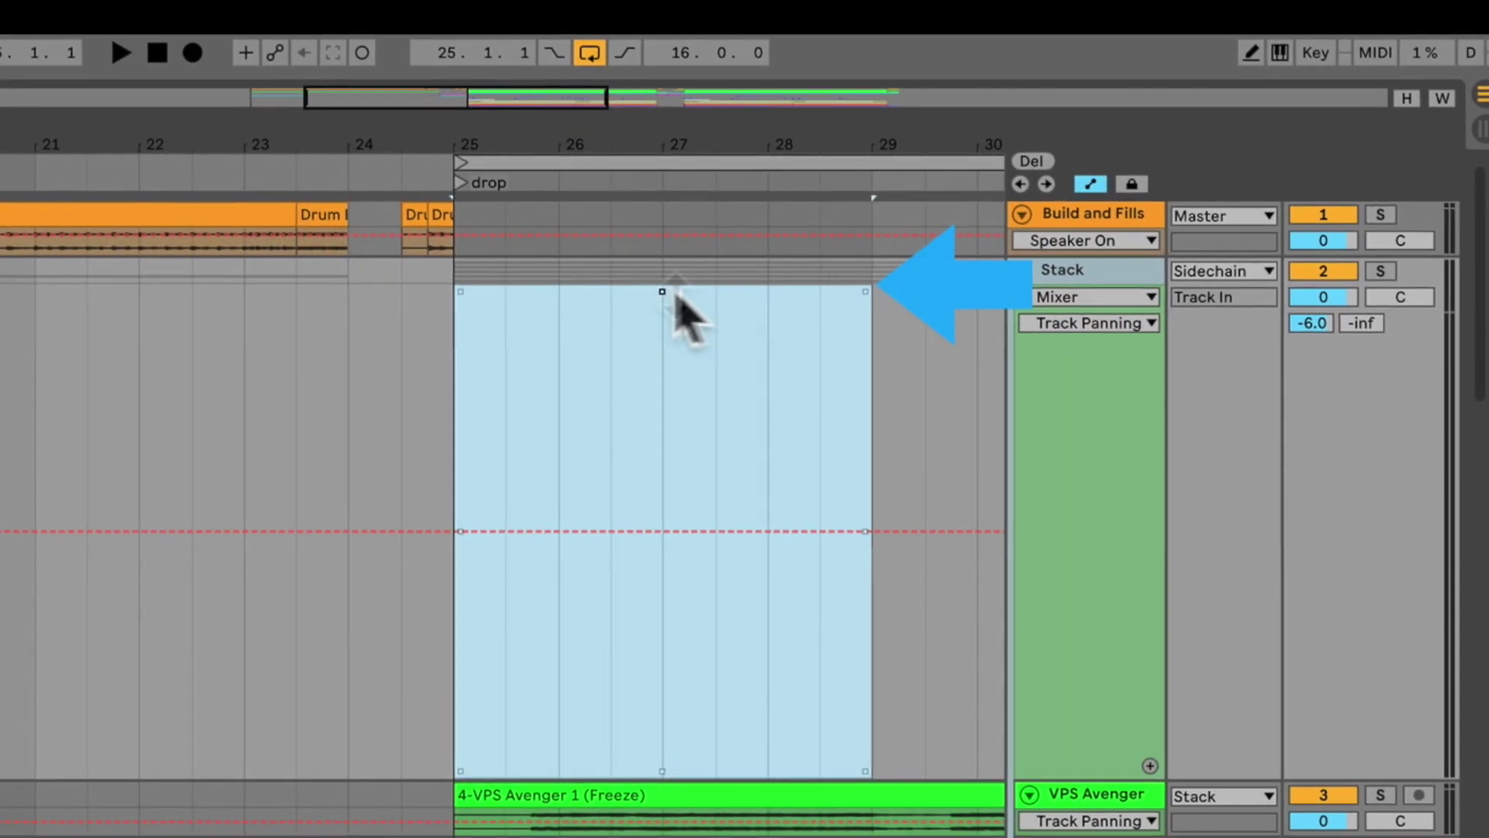
Insert a sine shape over bars 25–26 of Stack's Track Panning lane and duplicate it twice
{"action": "left_click", "coordinate": [574, 392]}
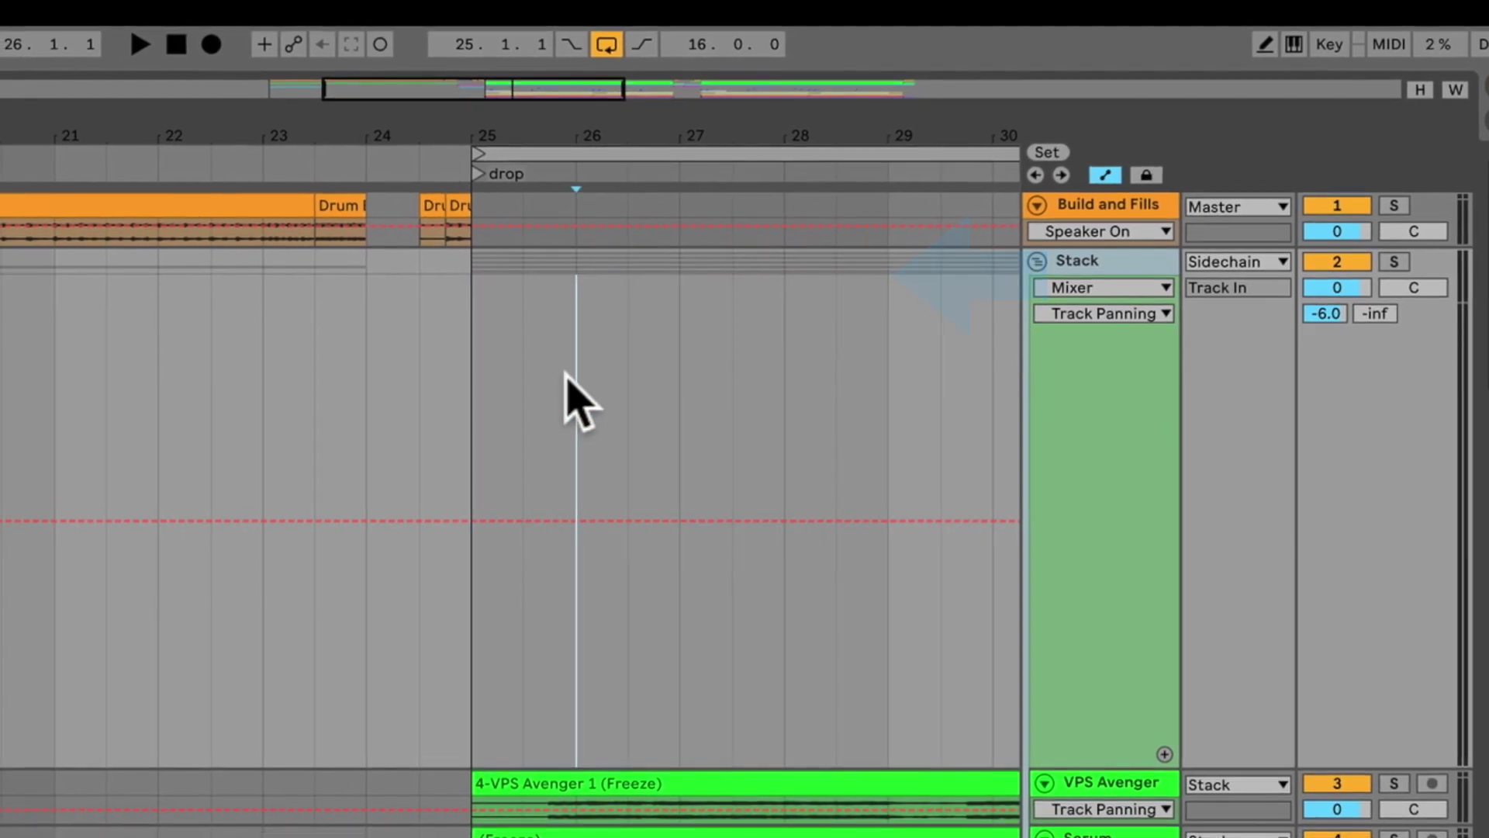
{"action": "left_click_drag", "start_coordinate": [580, 392], "coordinate": [486, 401]}
{"action": "right_click", "coordinate": [537, 374]}
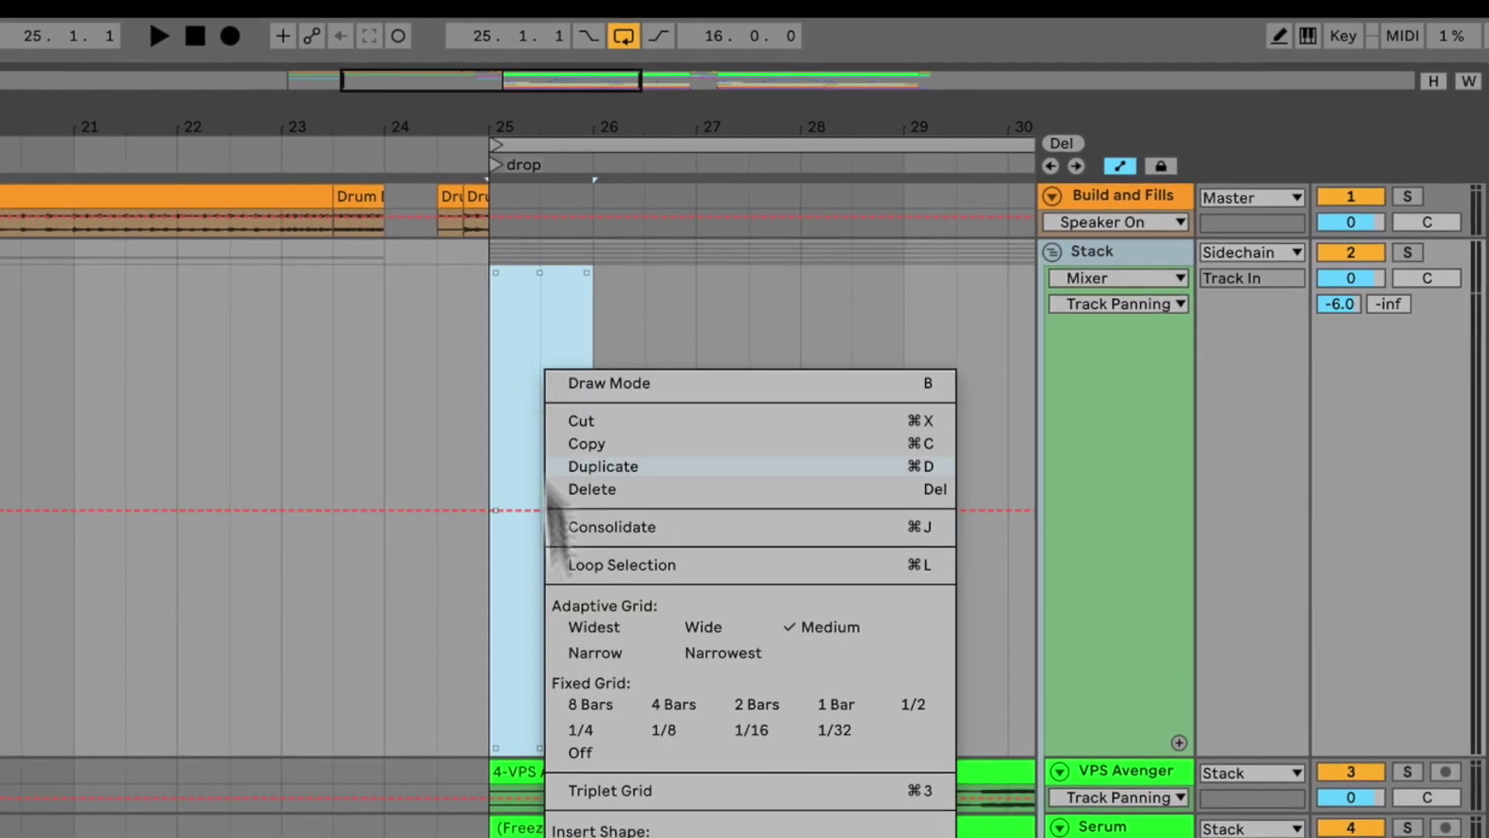
{"action": "left_click", "coordinate": [589, 835]}
{"action": "key", "text": "super+d"}
{"action": "key", "text": "super+d"}
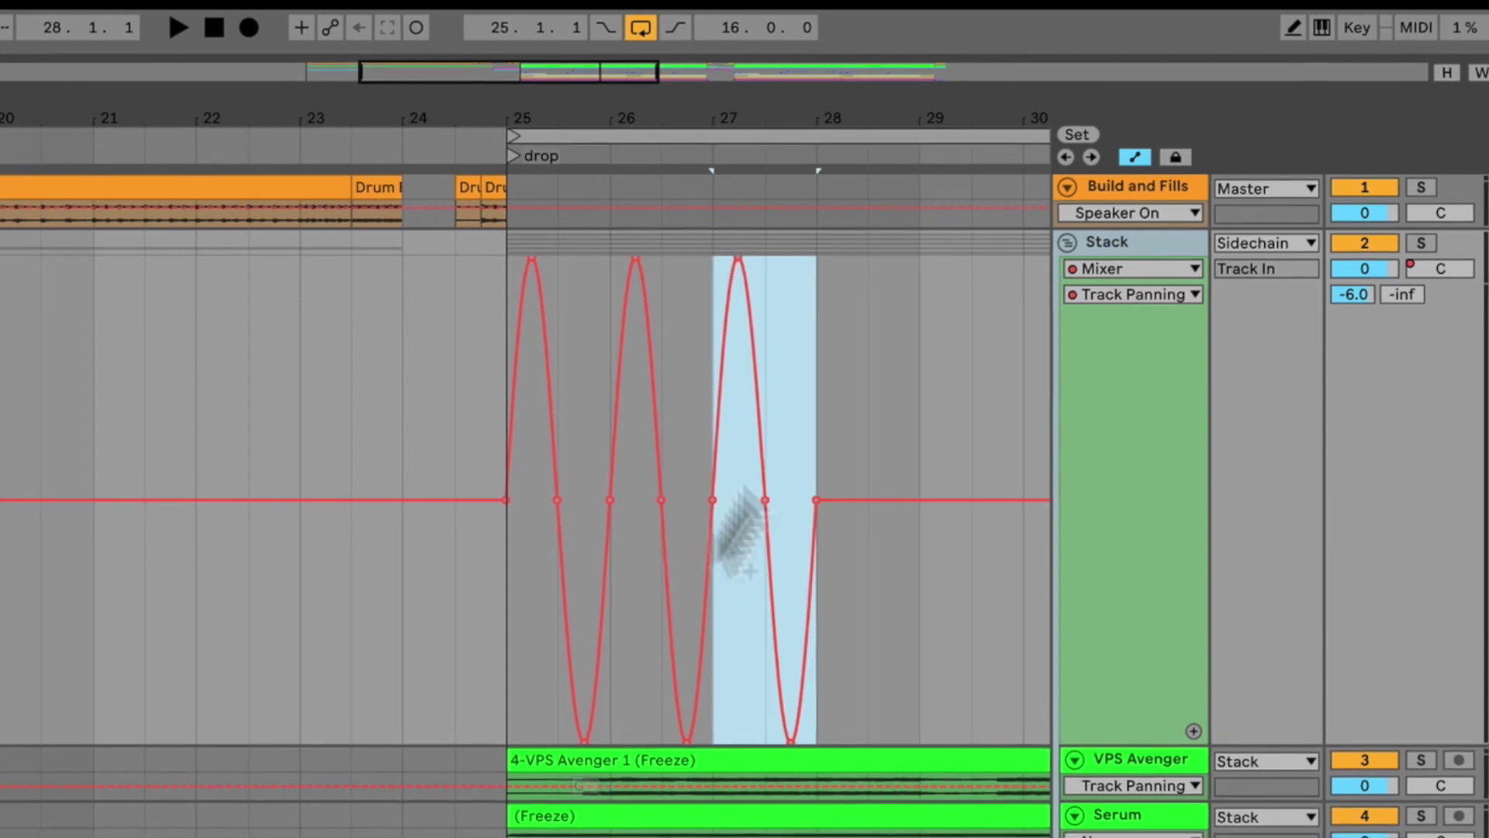
{"action": "key", "text": "super+d"}
Boost the sine's amplitude, stretch it back to start around bar 20, and tilt its left peaks lower
{"action": "left_click_drag", "start_coordinate": [923, 325], "coordinate": [528, 310]}
{"action": "left_click_drag", "start_coordinate": [741, 256], "coordinate": [737, 217]}
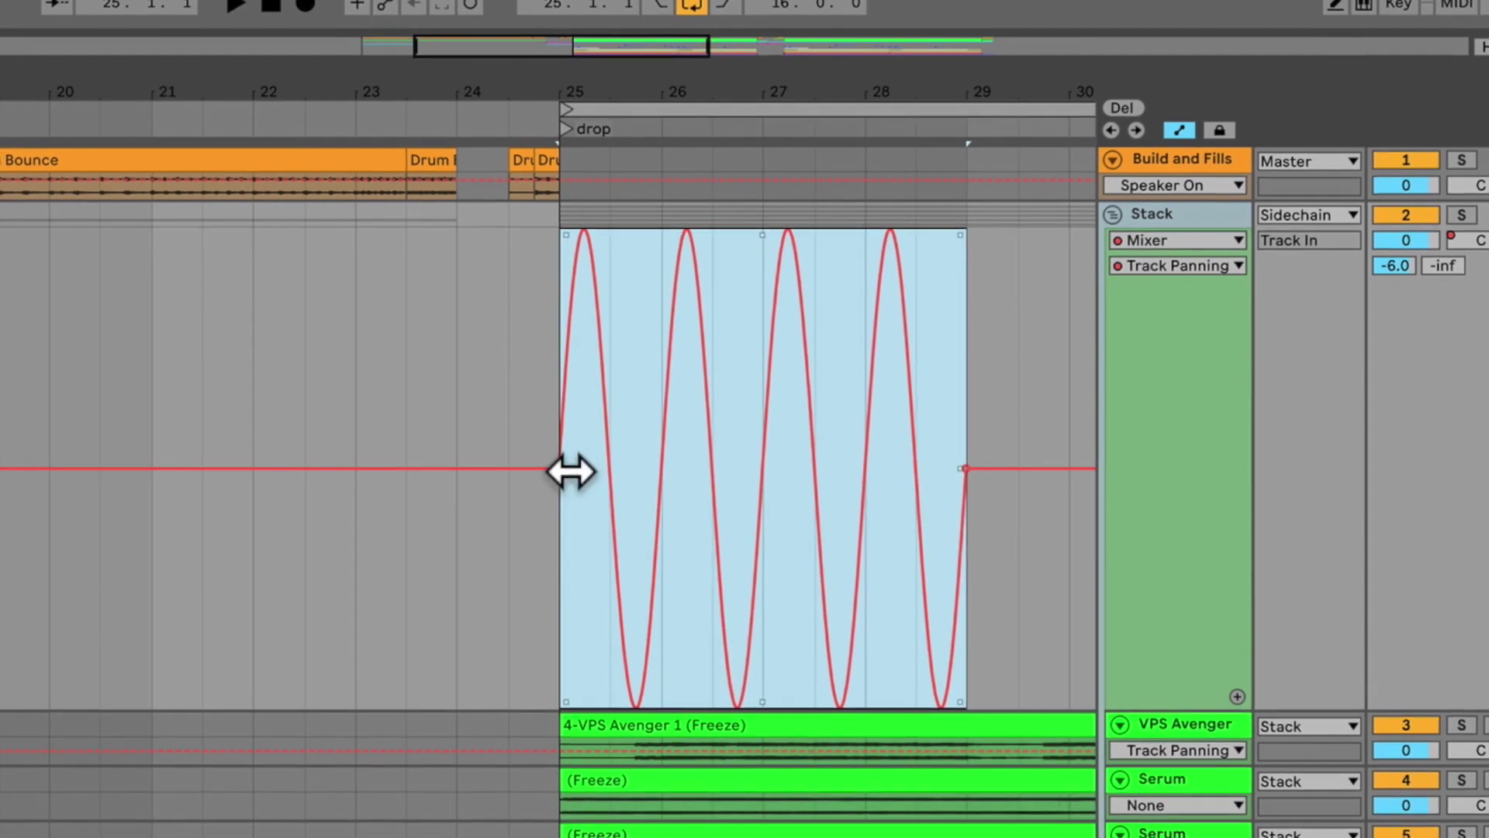
{"action": "left_click_drag", "start_coordinate": [525, 460], "coordinate": [573, 460]}
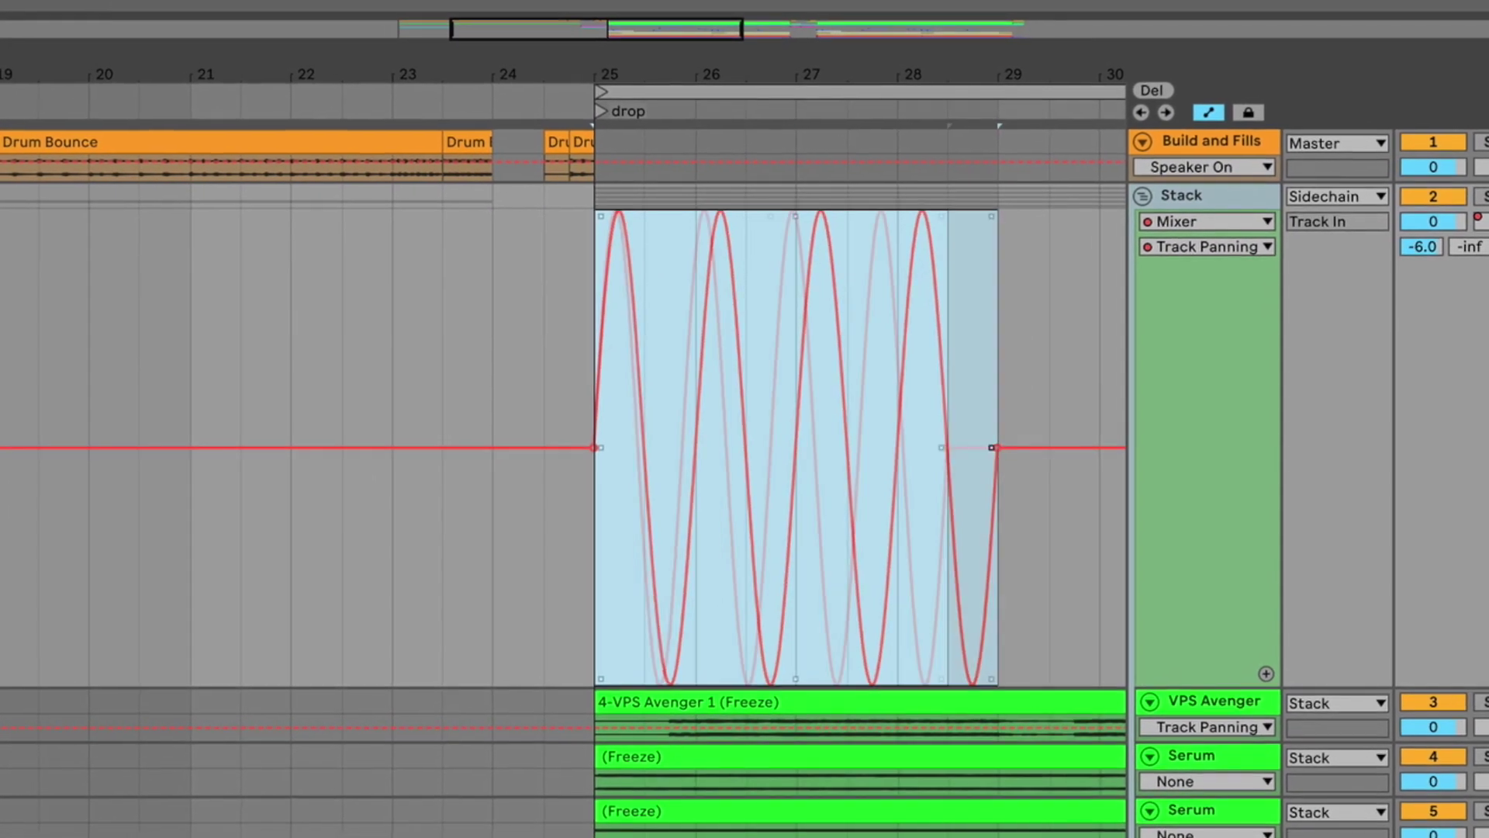
{"action": "left_click_drag", "start_coordinate": [987, 450], "coordinate": [1105, 439]}
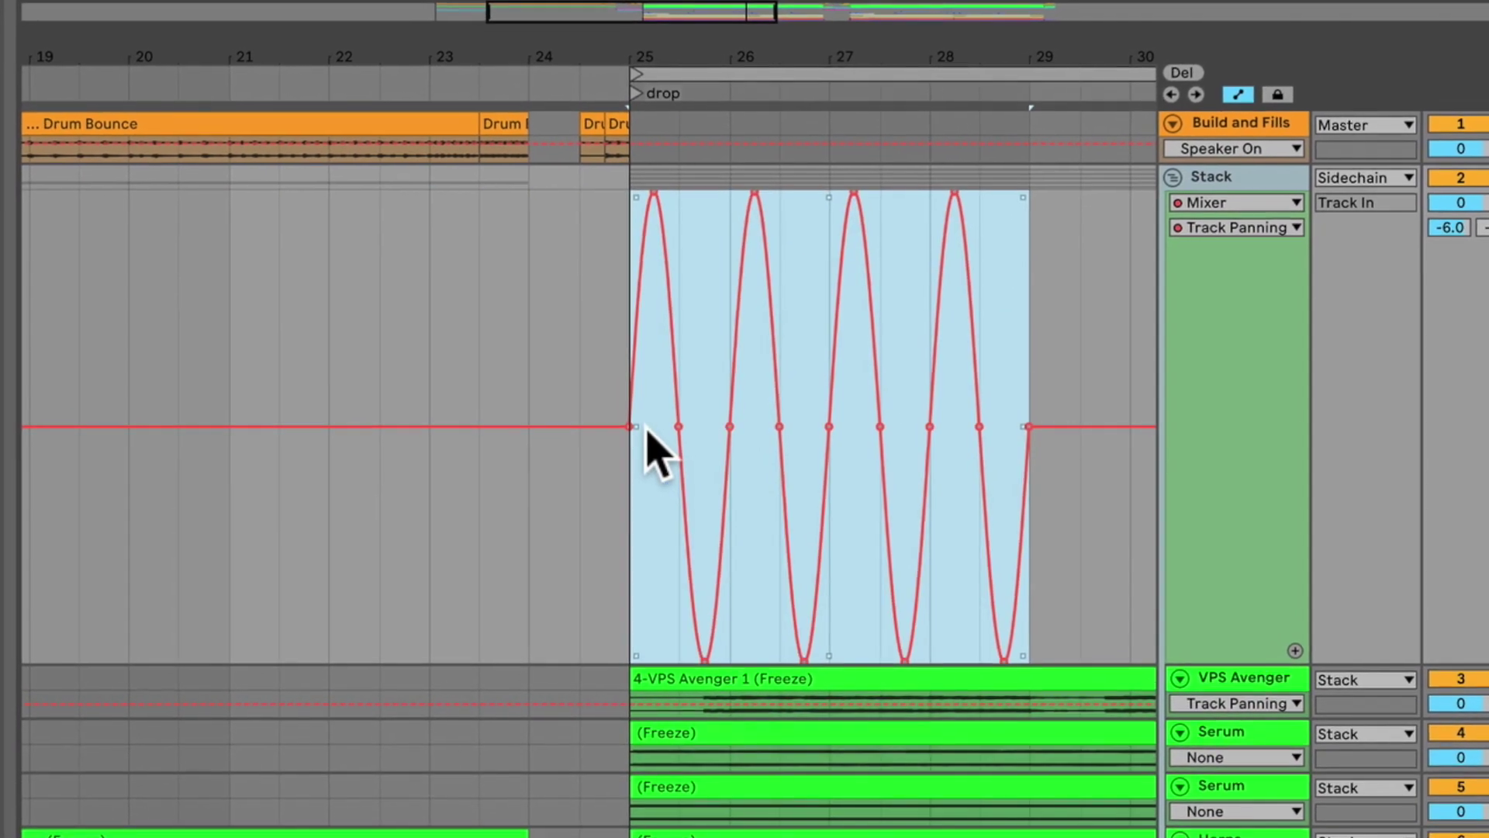
{"action": "left_click_drag", "start_coordinate": [650, 424], "coordinate": [495, 420]}
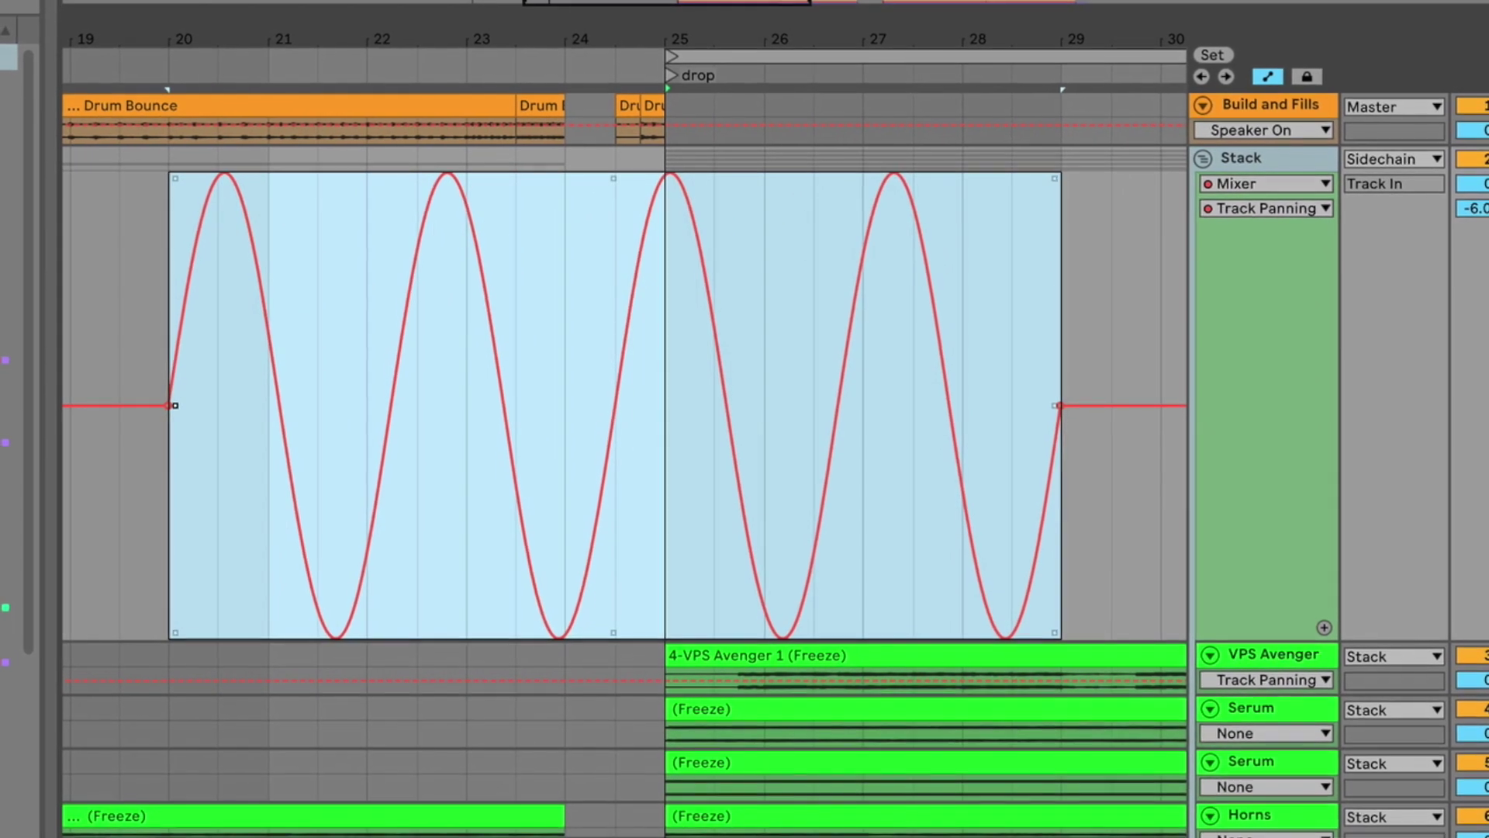
{"action": "left_click_drag", "start_coordinate": [169, 405], "coordinate": [122, 401]}
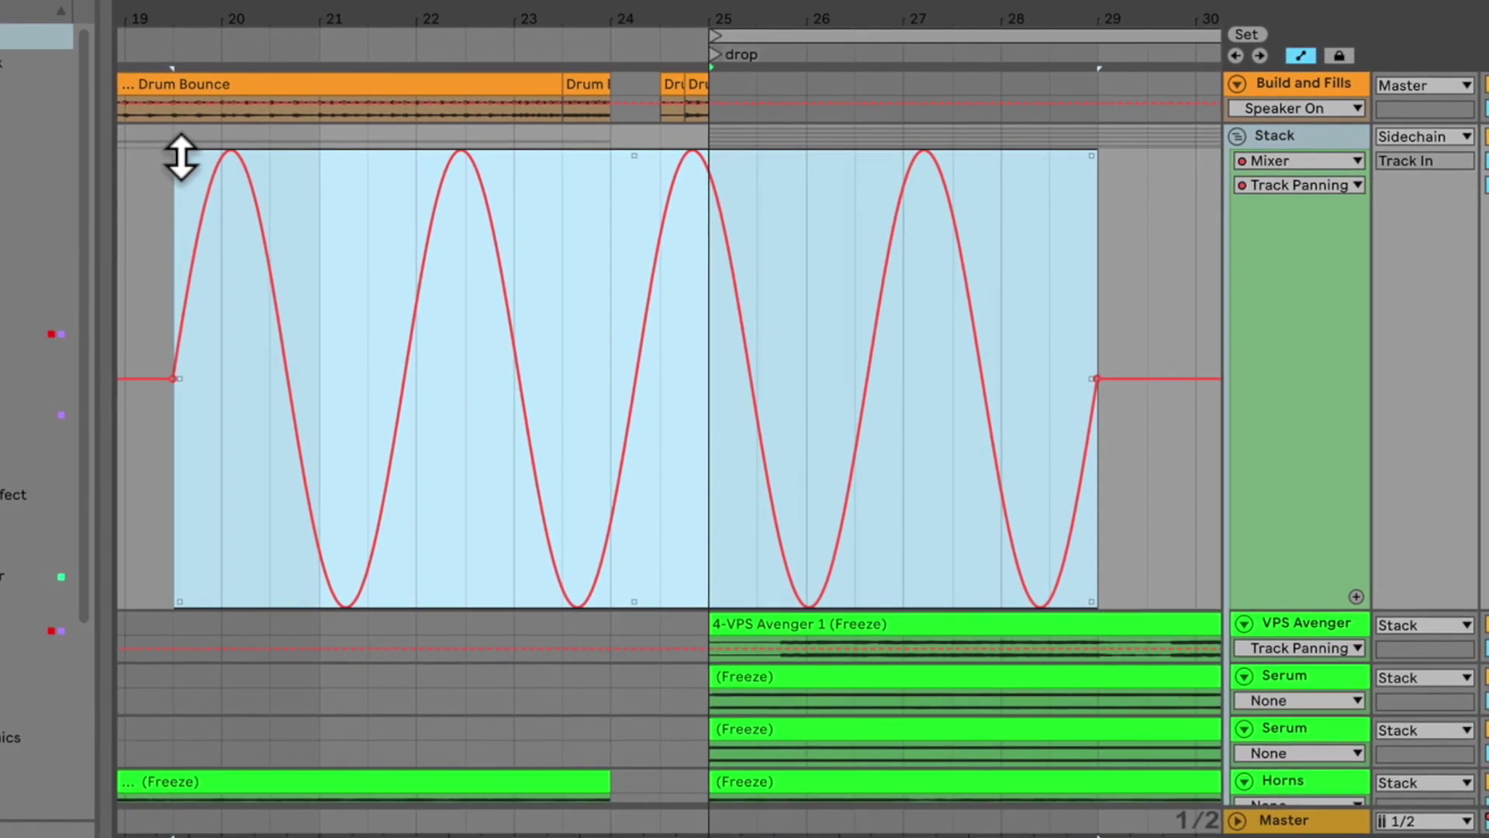
{"action": "left_click_drag", "start_coordinate": [180, 157], "coordinate": [181, 213]}
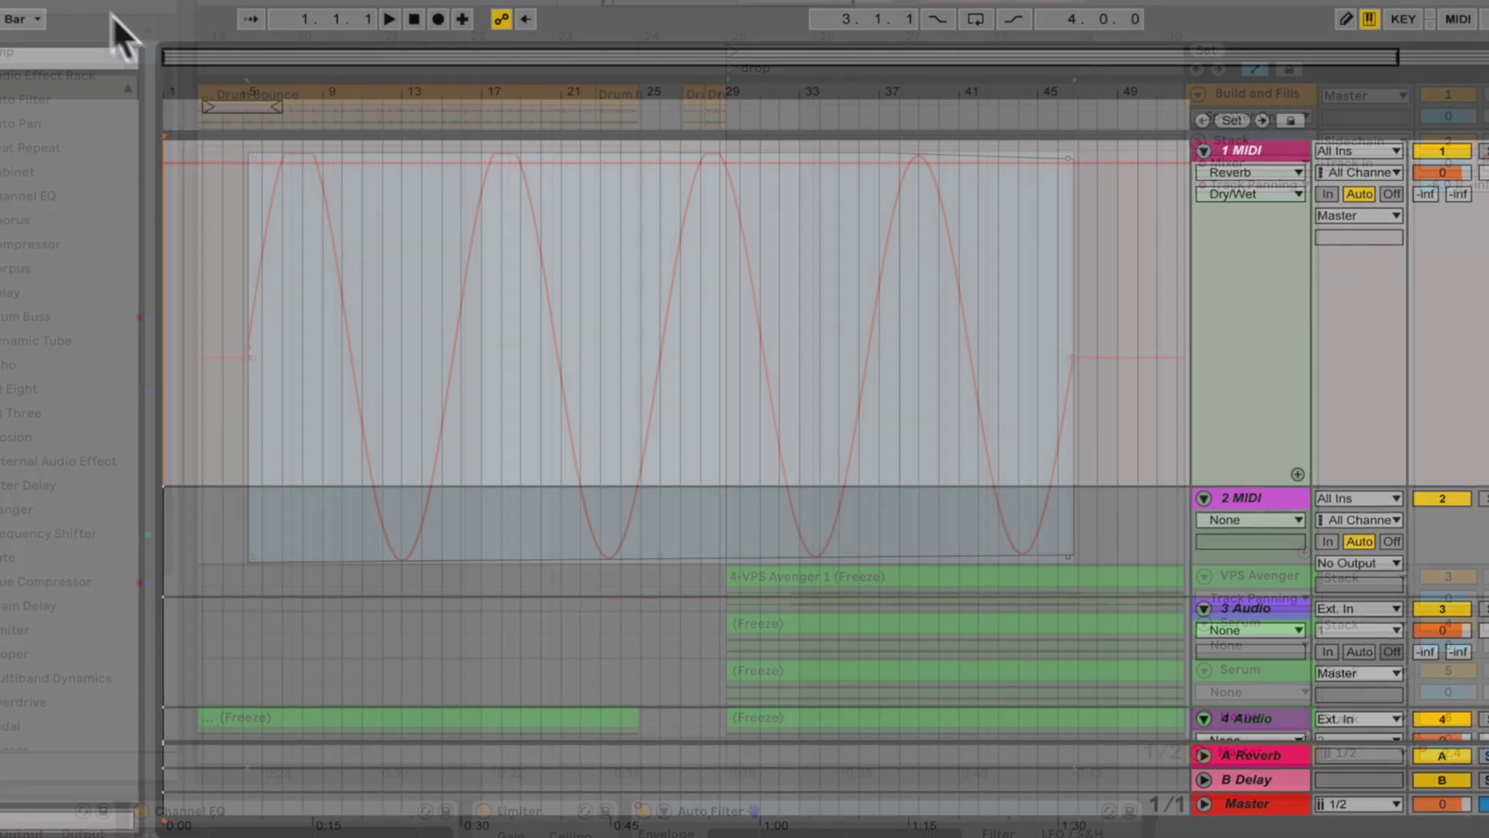
Turn off grid snapping and zoom the arrangement in around bar 20
{"action": "left_click", "coordinate": [113, 16]}
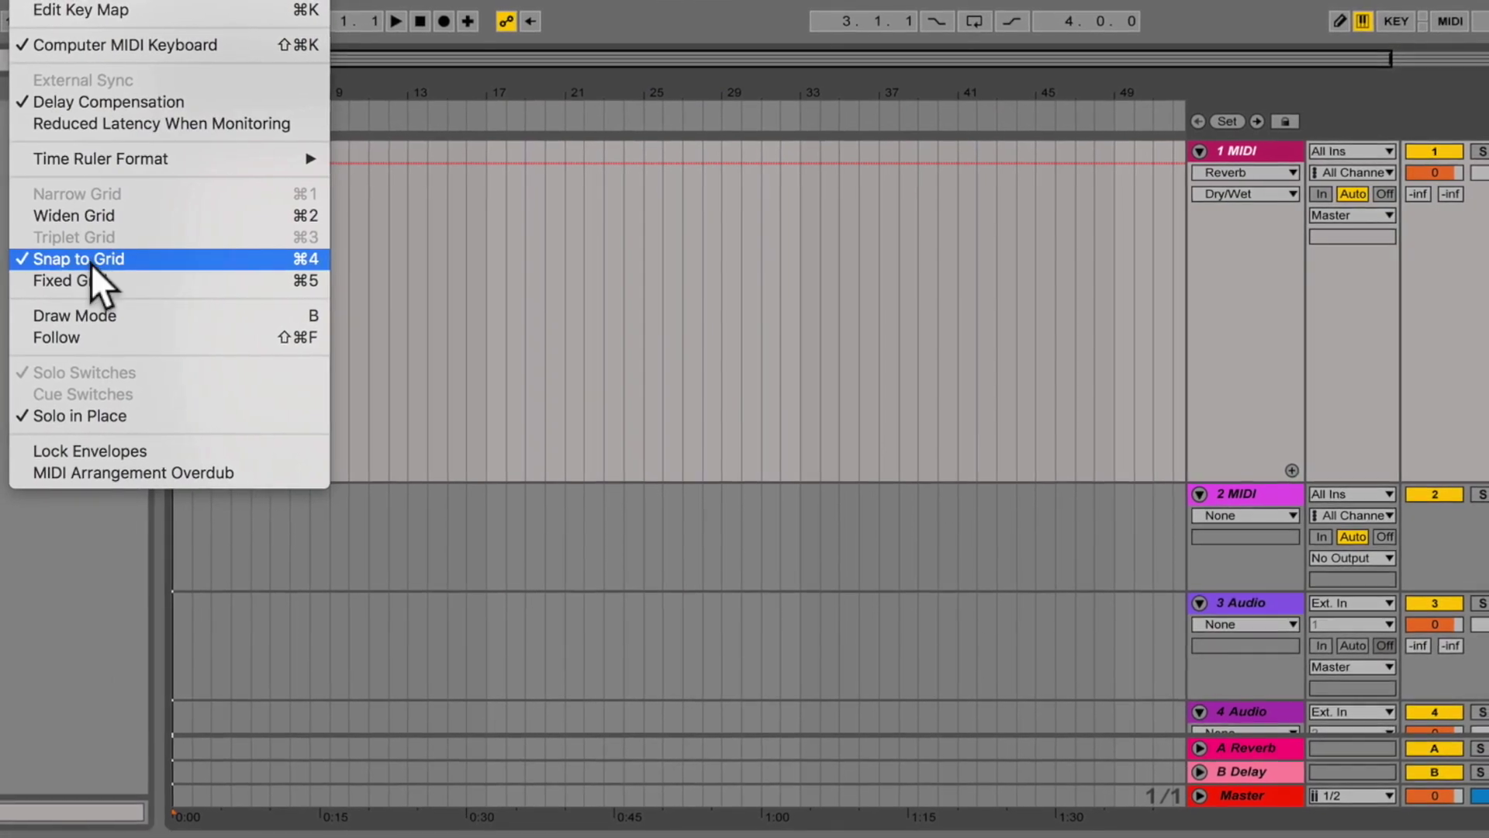
{"action": "left_click", "coordinate": [90, 264]}
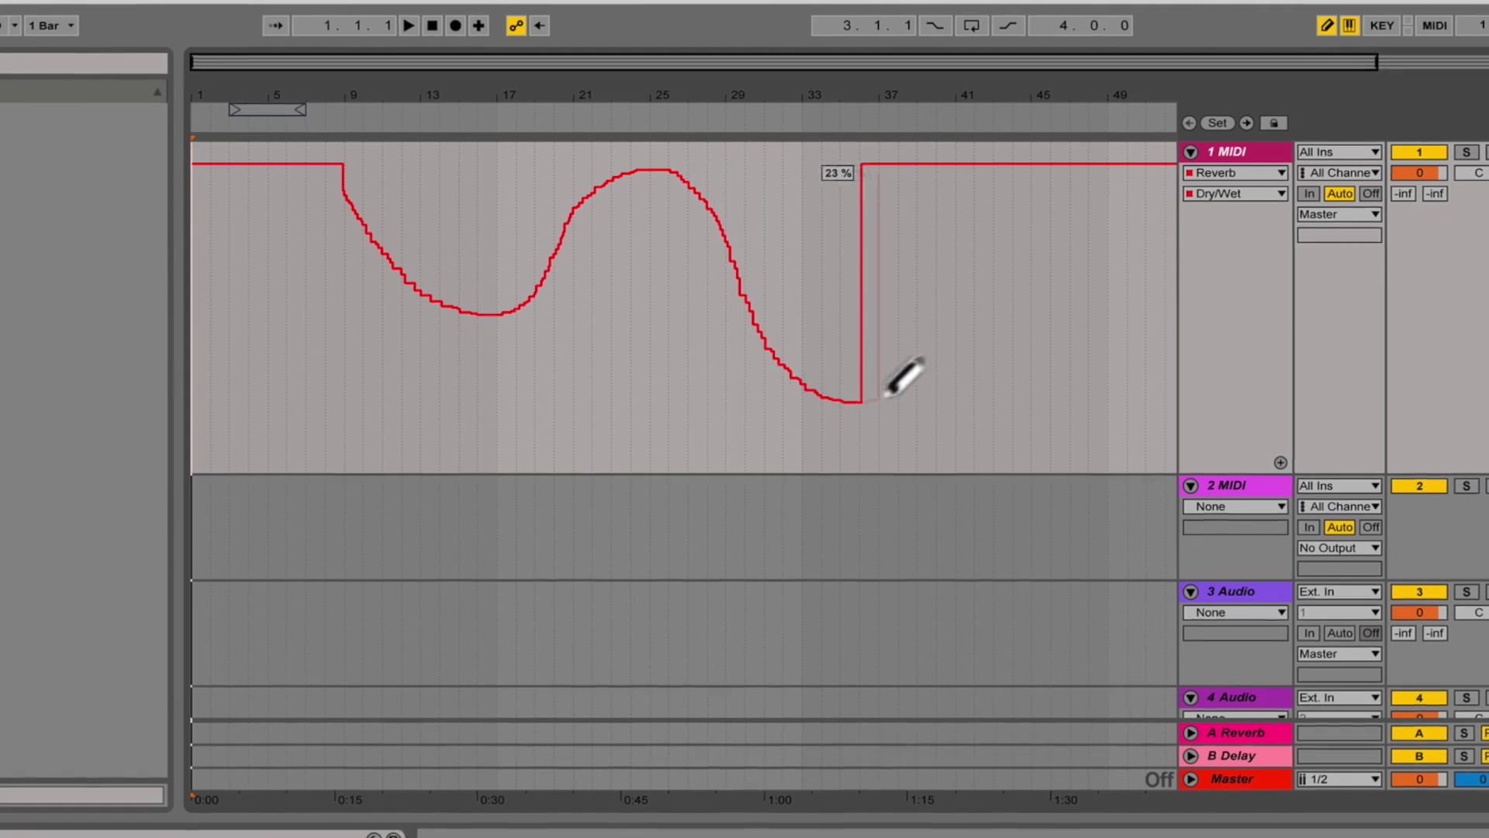
{"action": "key", "text": "ctrl+b"}
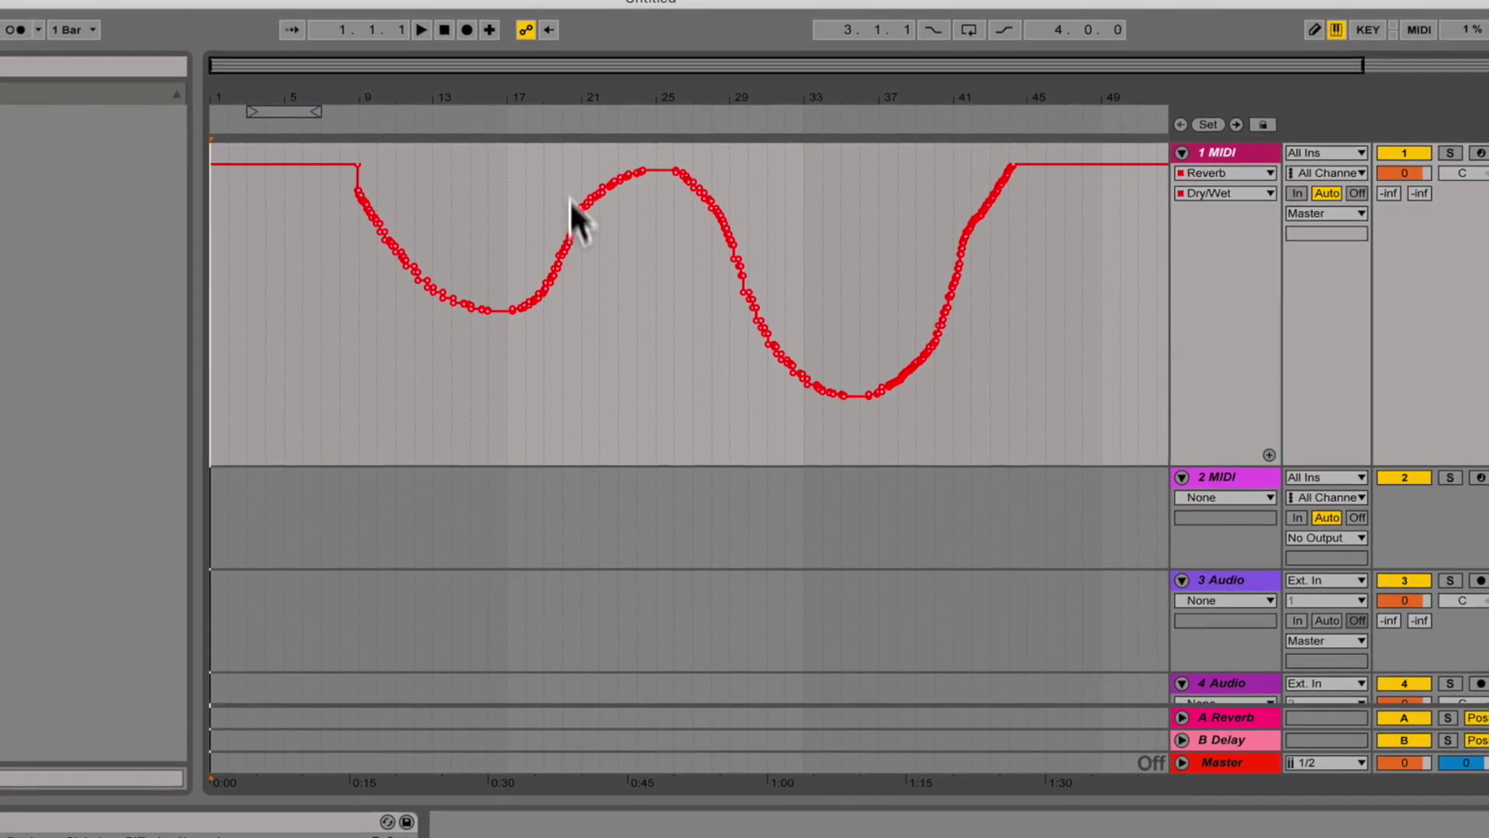
{"action": "key", "text": "plus"}
{"action": "key", "text": "plus"}
{"action": "key", "text": "plus"}
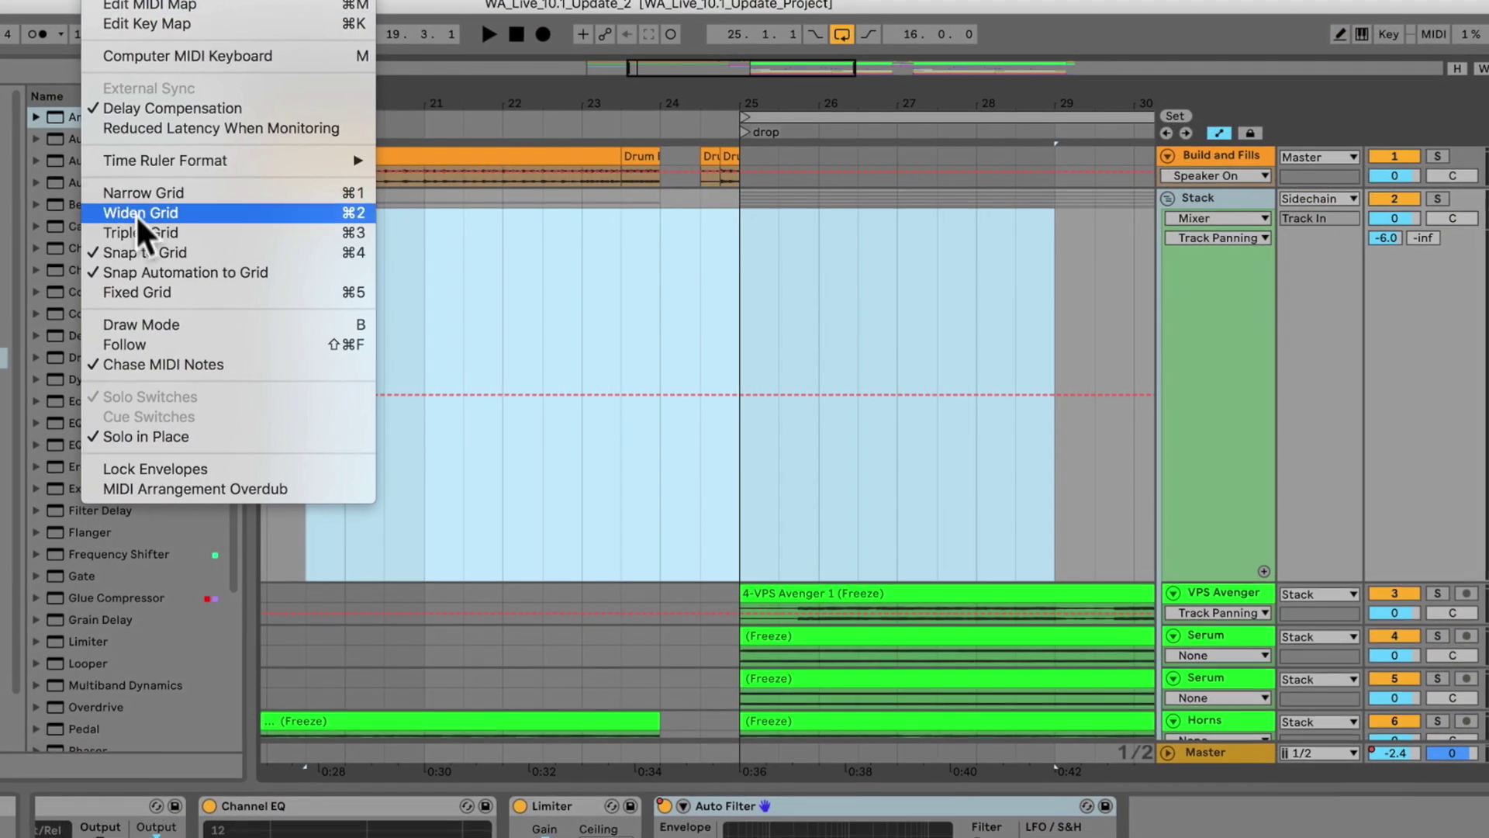
{"action": "left_click", "coordinate": [147, 252]}
Freehand-draw Auto Filter Frequency rises and dips leading into and past bar 25
{"action": "left_click", "coordinate": [1337, 34]}
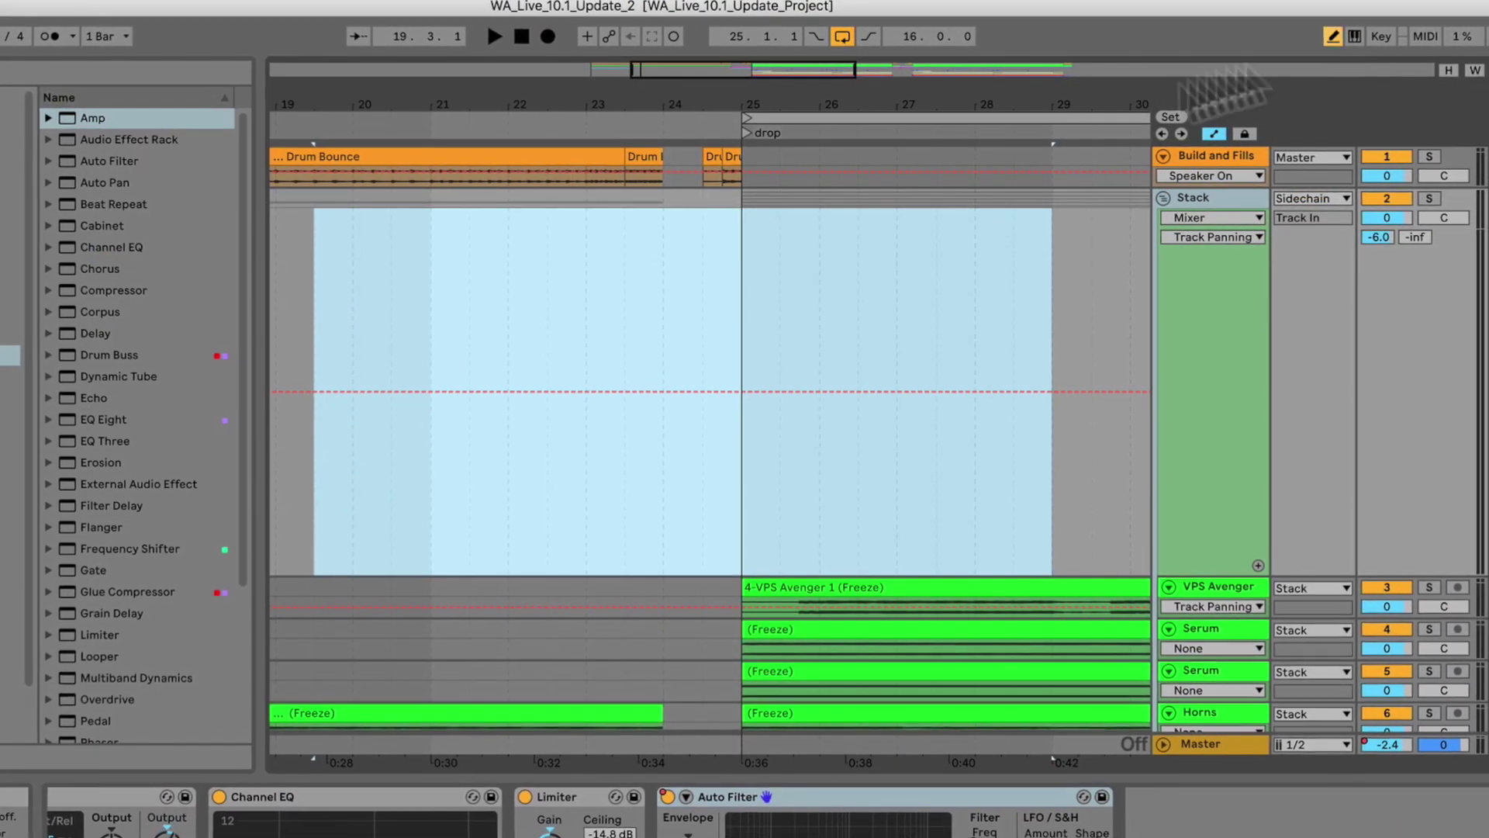
{"action": "mouse_move", "coordinate": [347, 390]}
{"action": "left_mouse_down"}
{"action": "mouse_move", "coordinate": [601, 342]}
{"action": "mouse_move", "coordinate": [781, 331]}
{"action": "left_mouse_up"}
{"action": "mouse_move", "coordinate": [907, 337]}
{"action": "left_mouse_down"}
{"action": "mouse_move", "coordinate": [1030, 419]}
{"action": "mouse_move", "coordinate": [1091, 326]}
{"action": "mouse_move", "coordinate": [1169, 310]}
{"action": "left_mouse_up"}
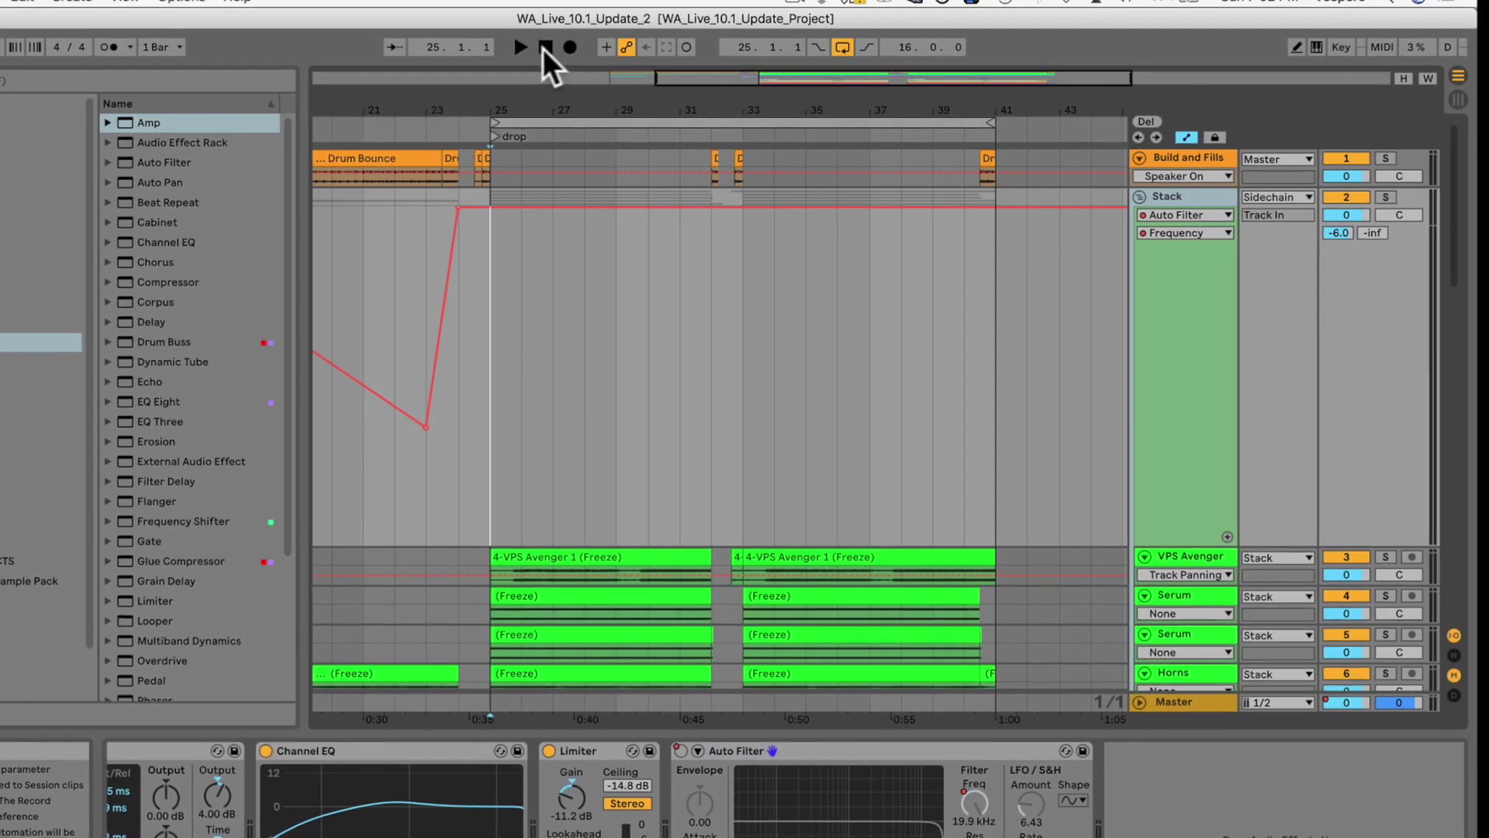
Record live Auto Filter Frequency moves from bar 25, then Simplify Envelope over bars 25–33
{"action": "left_click", "coordinate": [571, 48]}
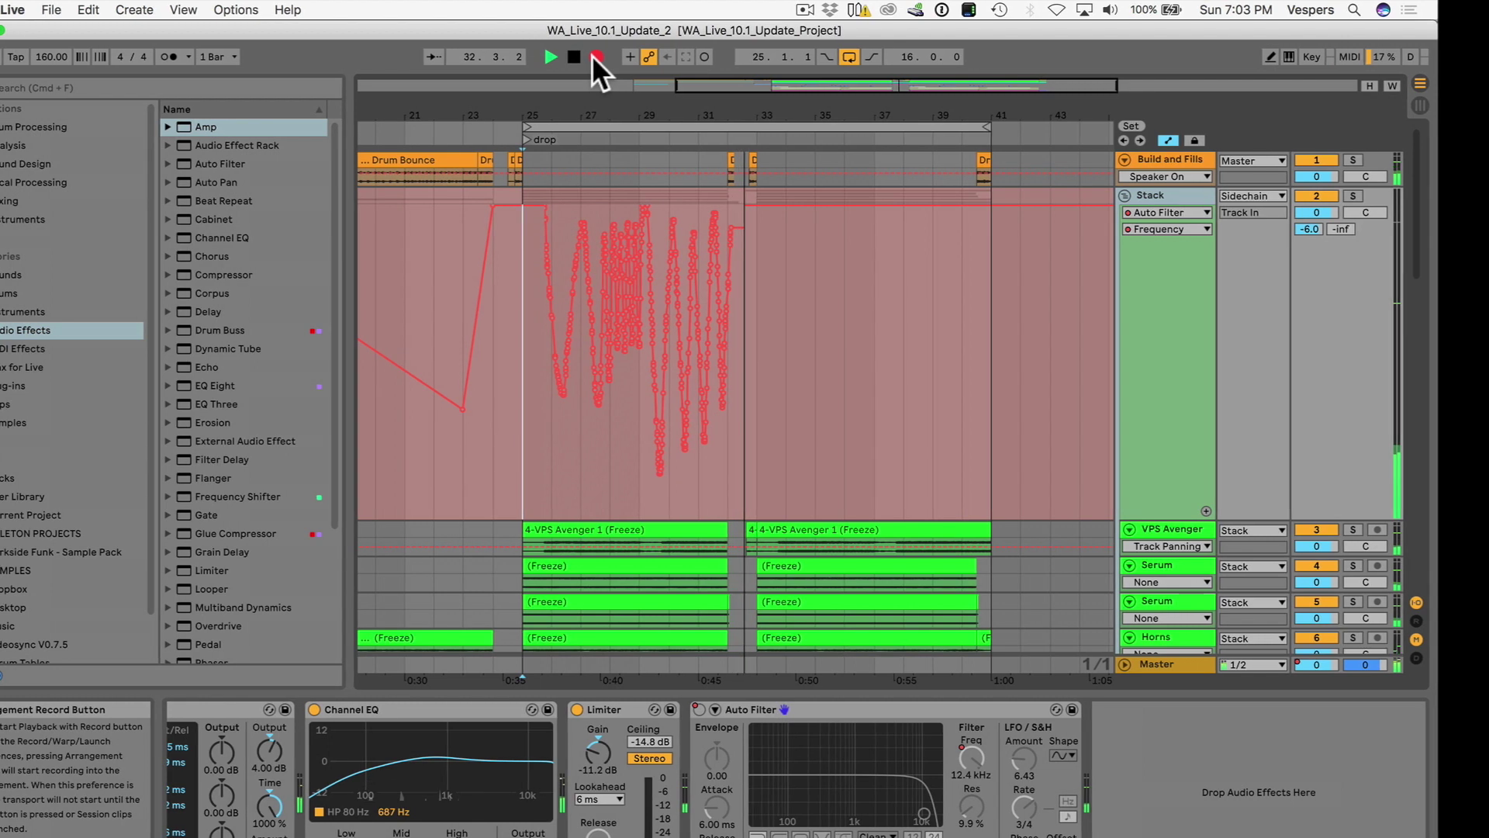
{"action": "key", "text": "space"}
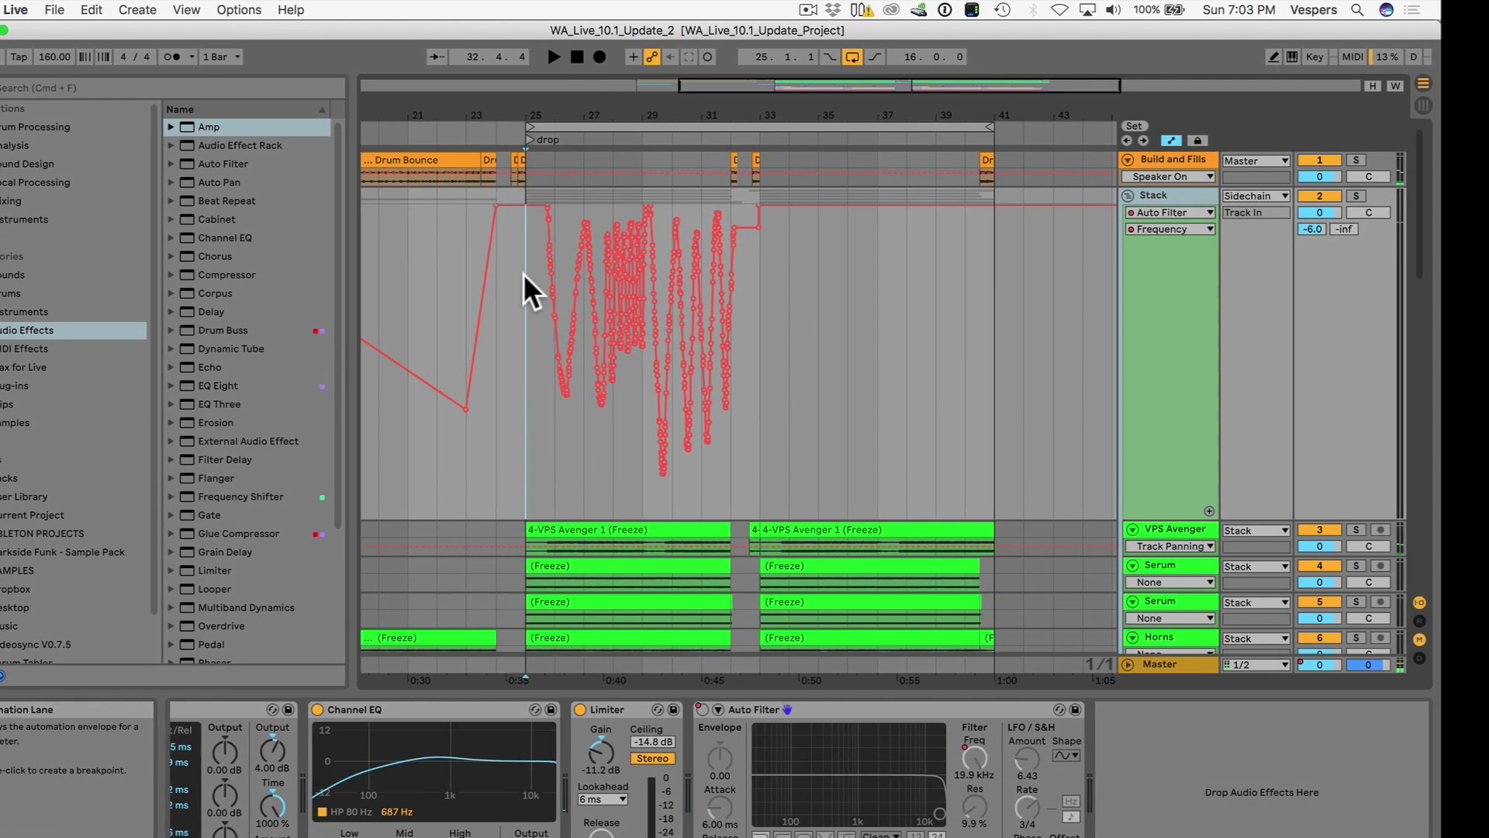
{"action": "left_click_drag", "start_coordinate": [527, 275], "coordinate": [761, 293]}
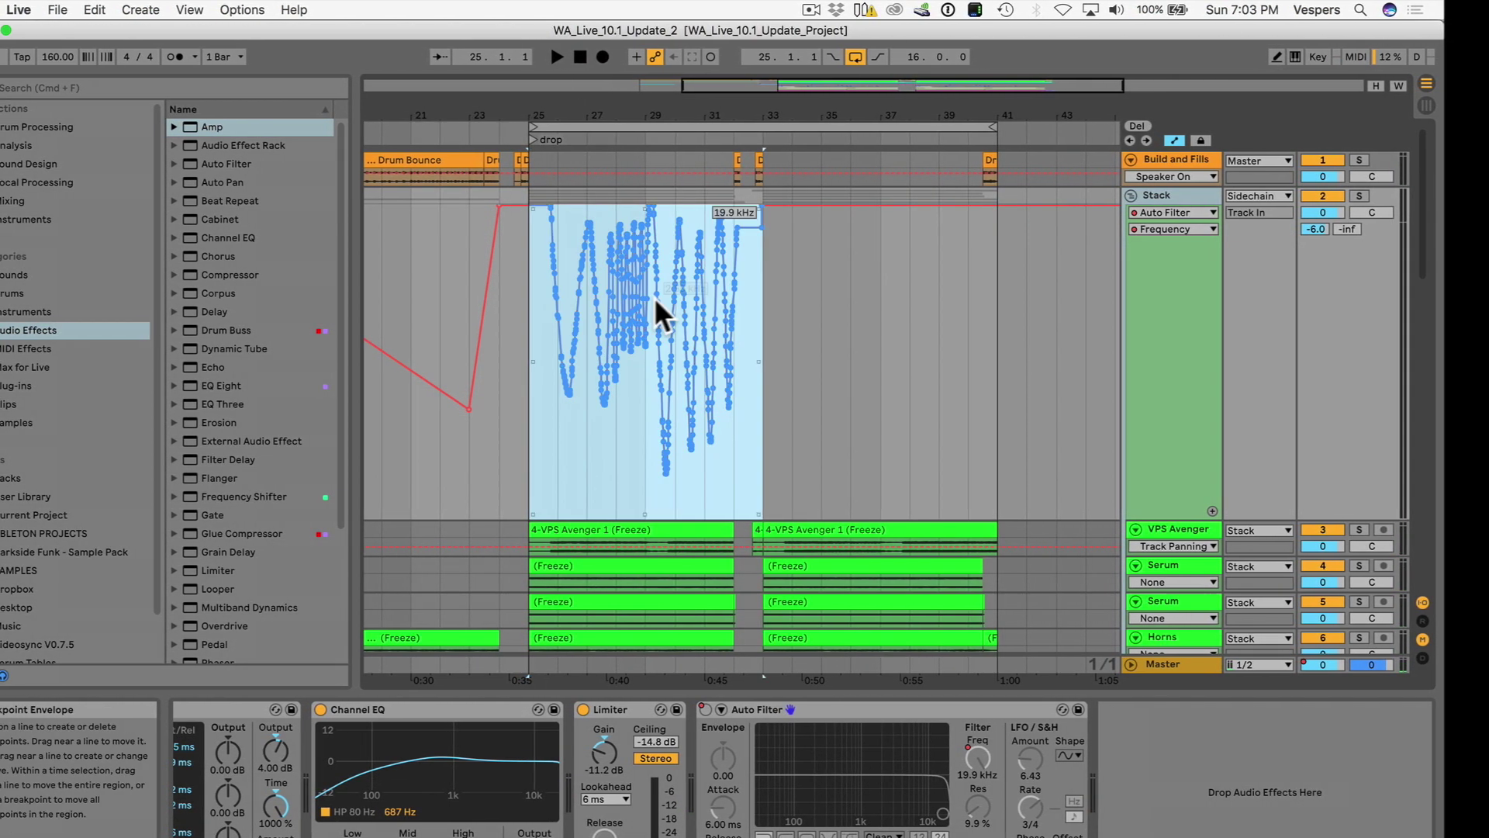
{"action": "right_click", "coordinate": [636, 296]}
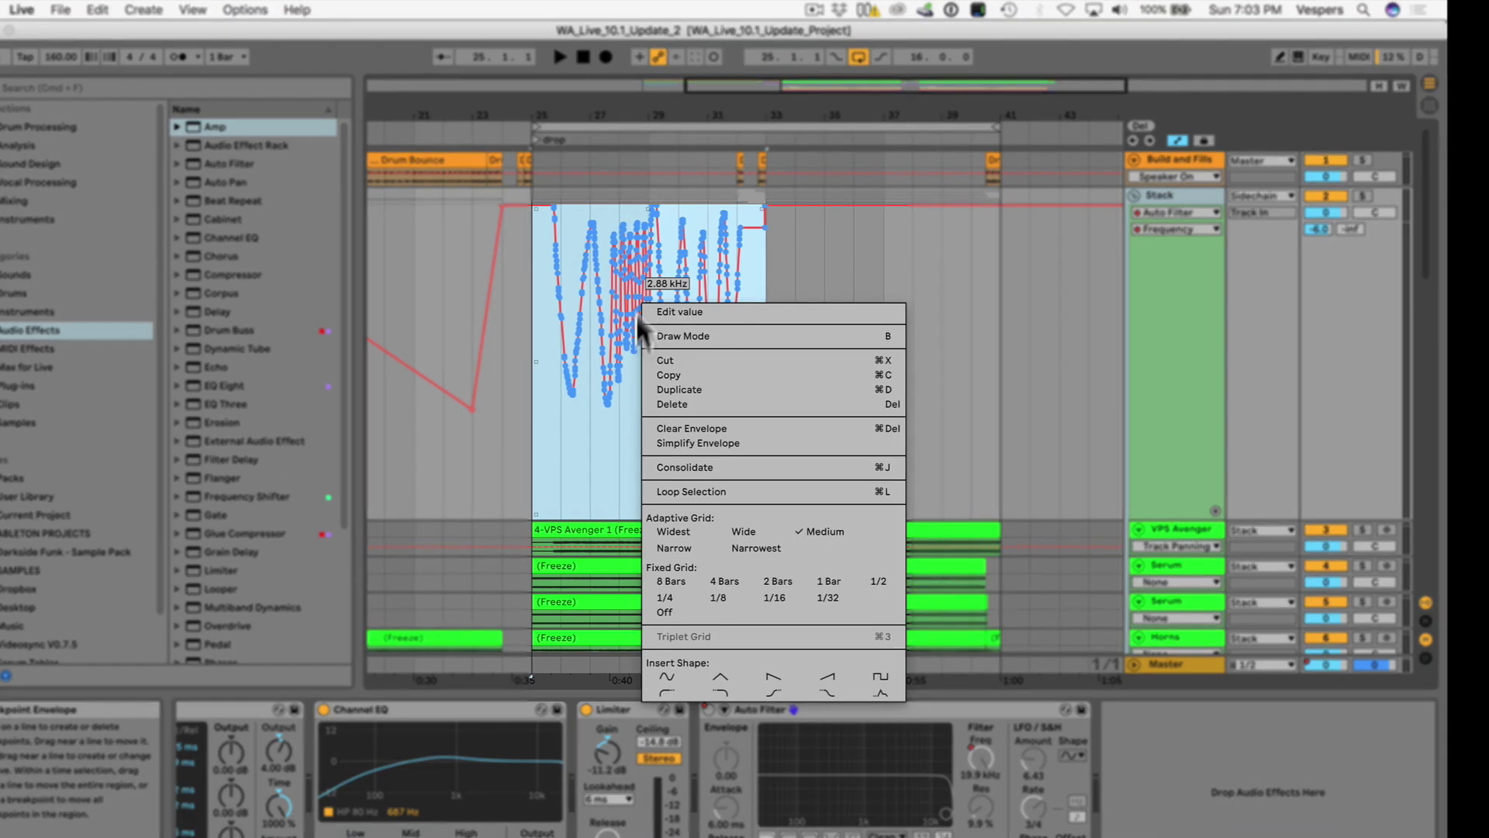
{"action": "left_click", "coordinate": [691, 445]}
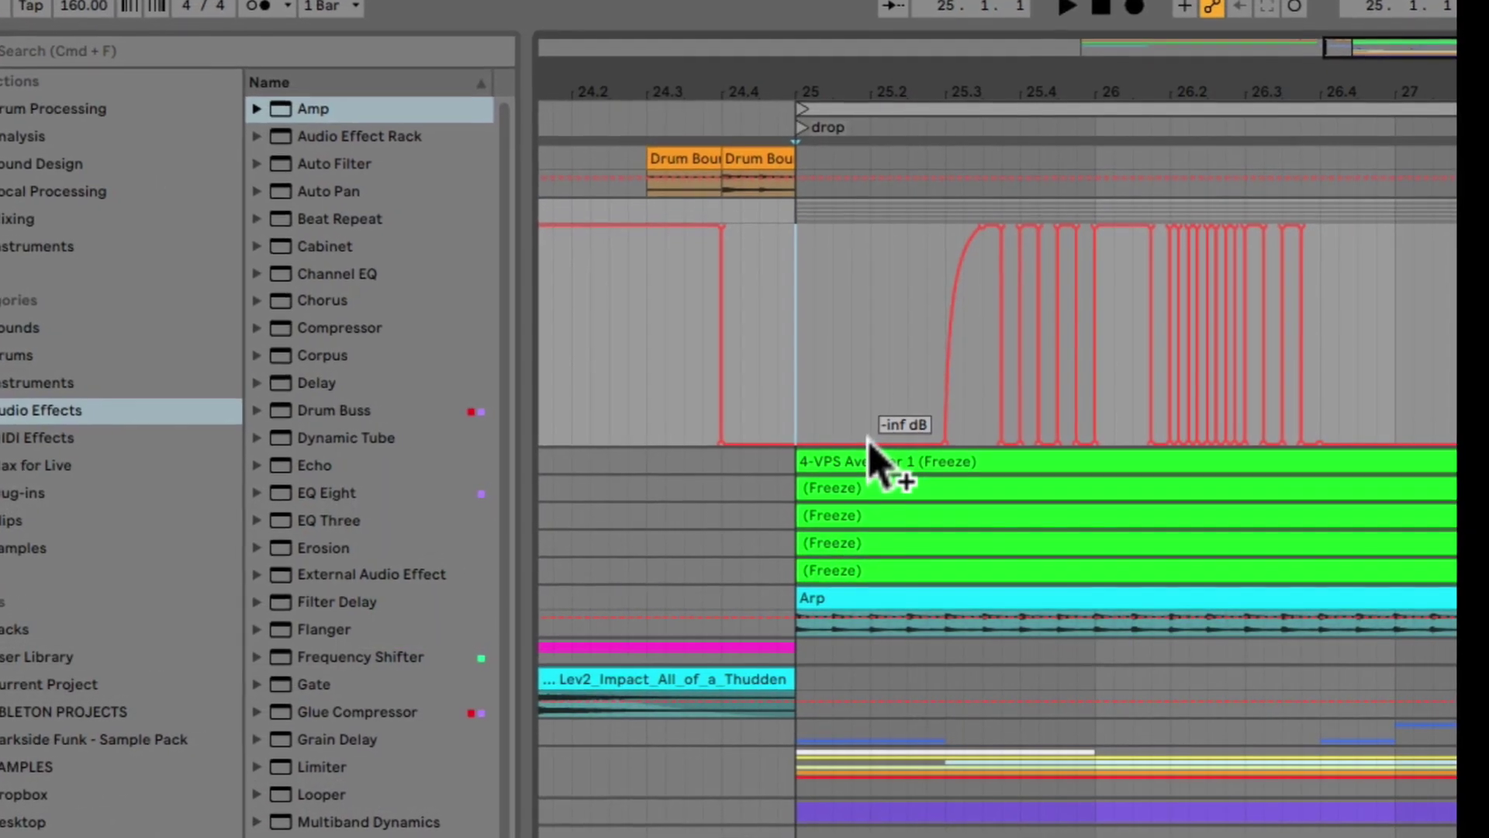
Add an envelope breakpoint after bar 25 and set its peak to exactly -15 dB
{"action": "right_click", "coordinate": [880, 453]}
{"action": "left_click", "coordinate": [911, 458]}
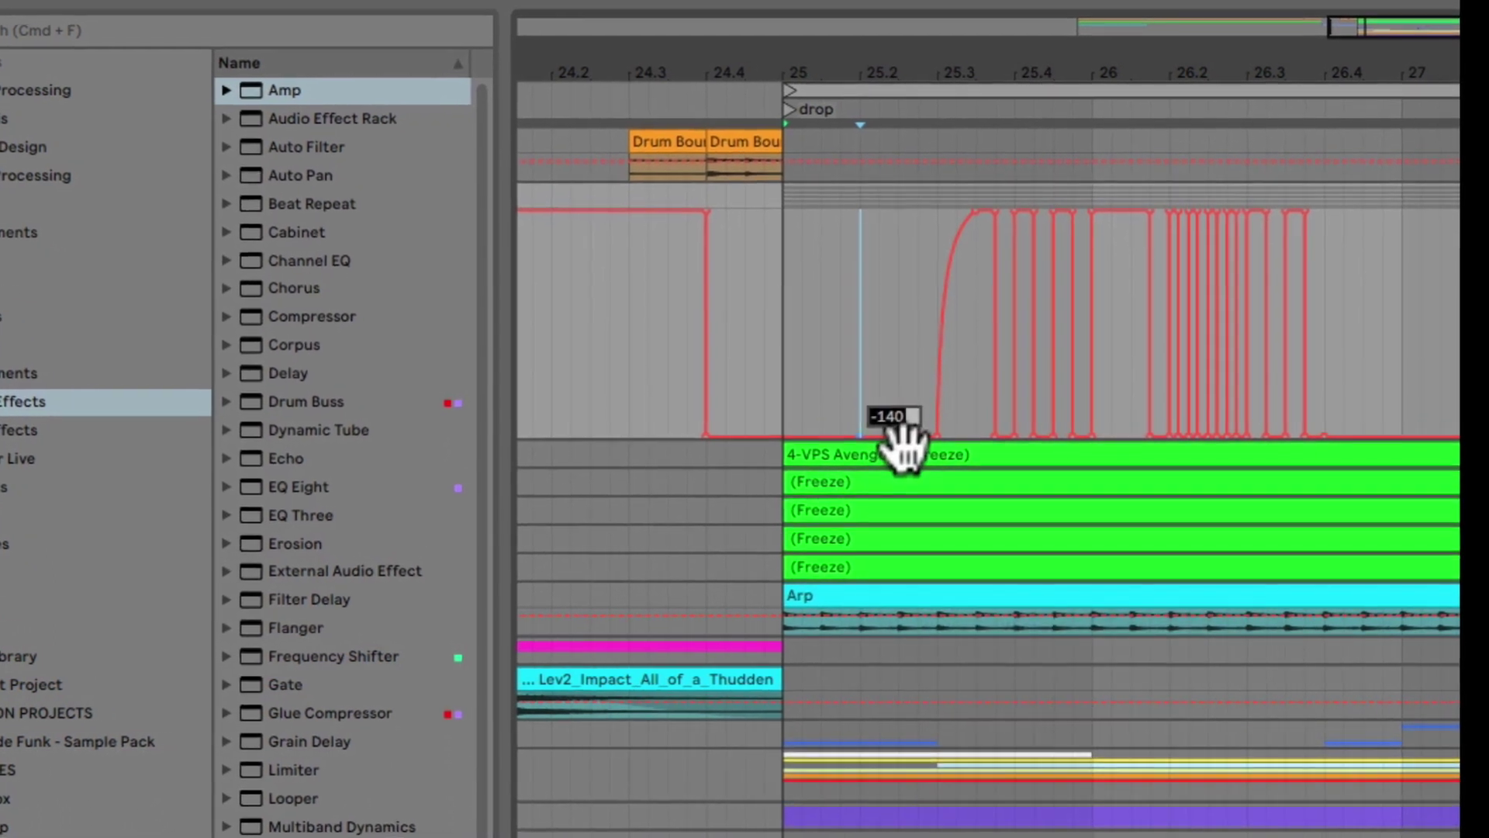
{"action": "left_click_drag", "start_coordinate": [859, 431], "coordinate": [856, 264]}
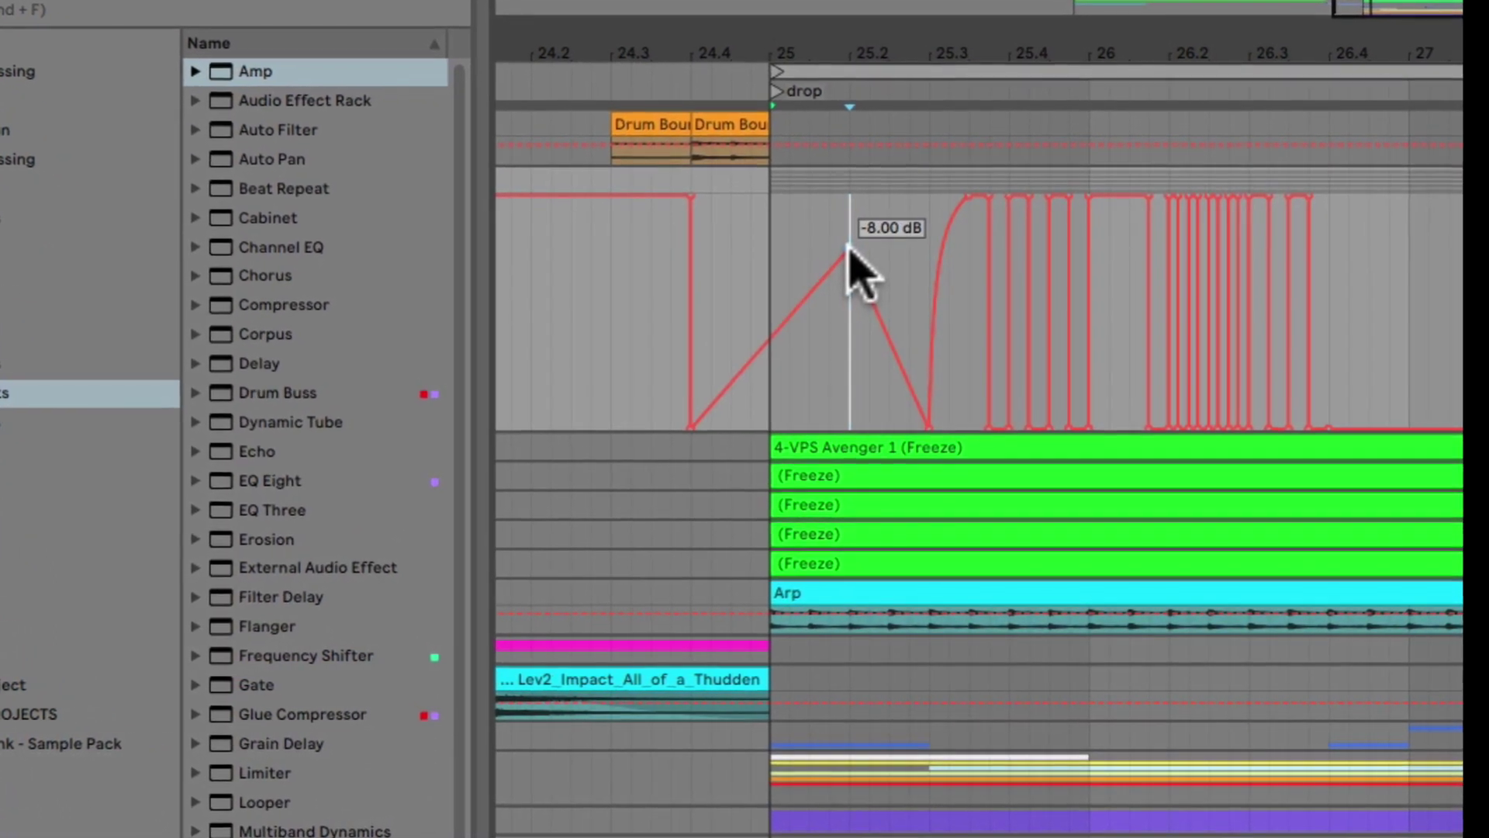
{"action": "right_click", "coordinate": [845, 246]}
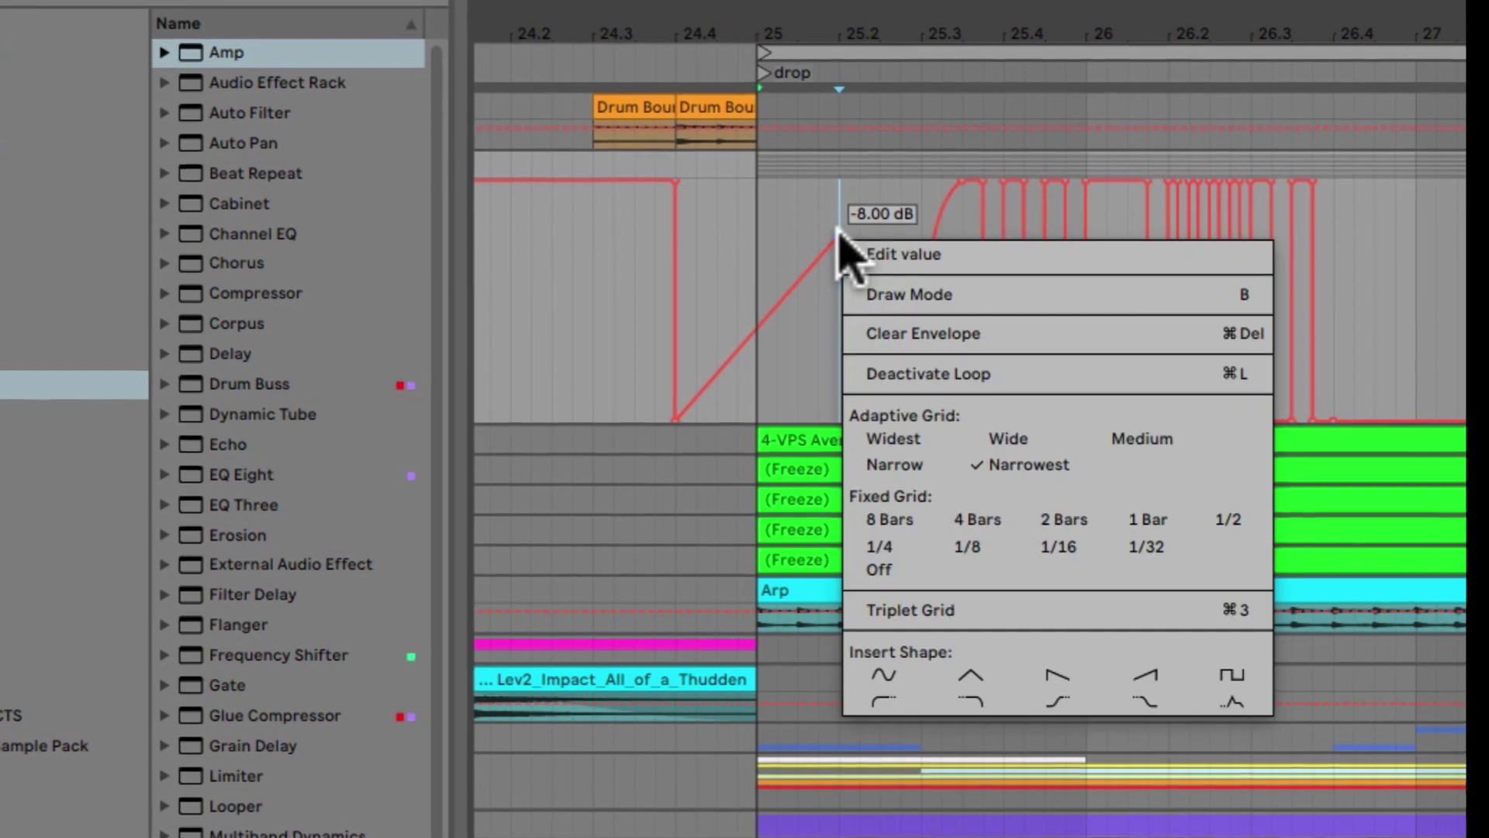
{"action": "left_click", "coordinate": [902, 252]}
{"action": "type", "text": "-15"}
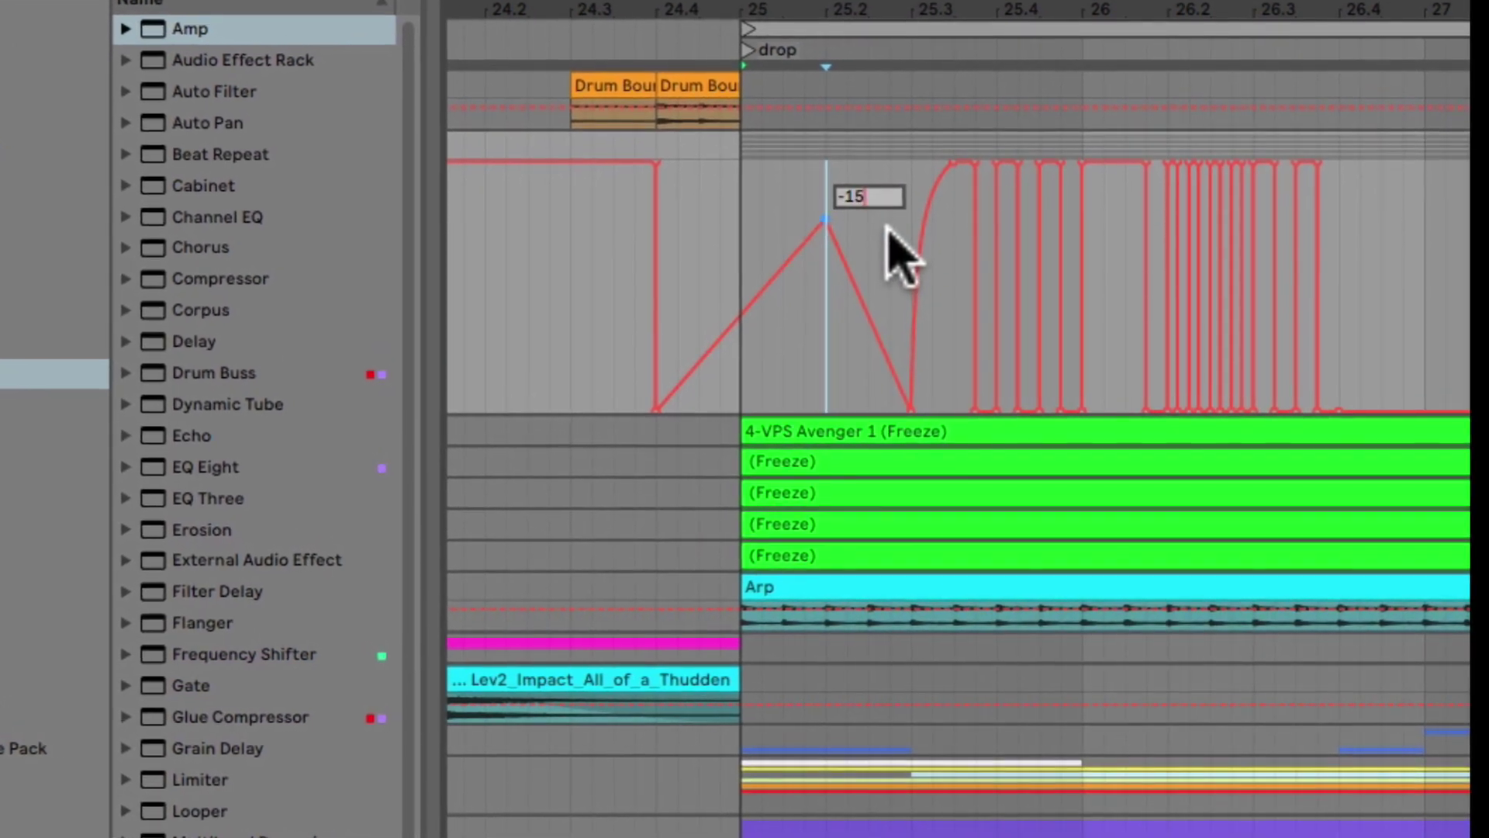
{"action": "key", "text": "Return"}
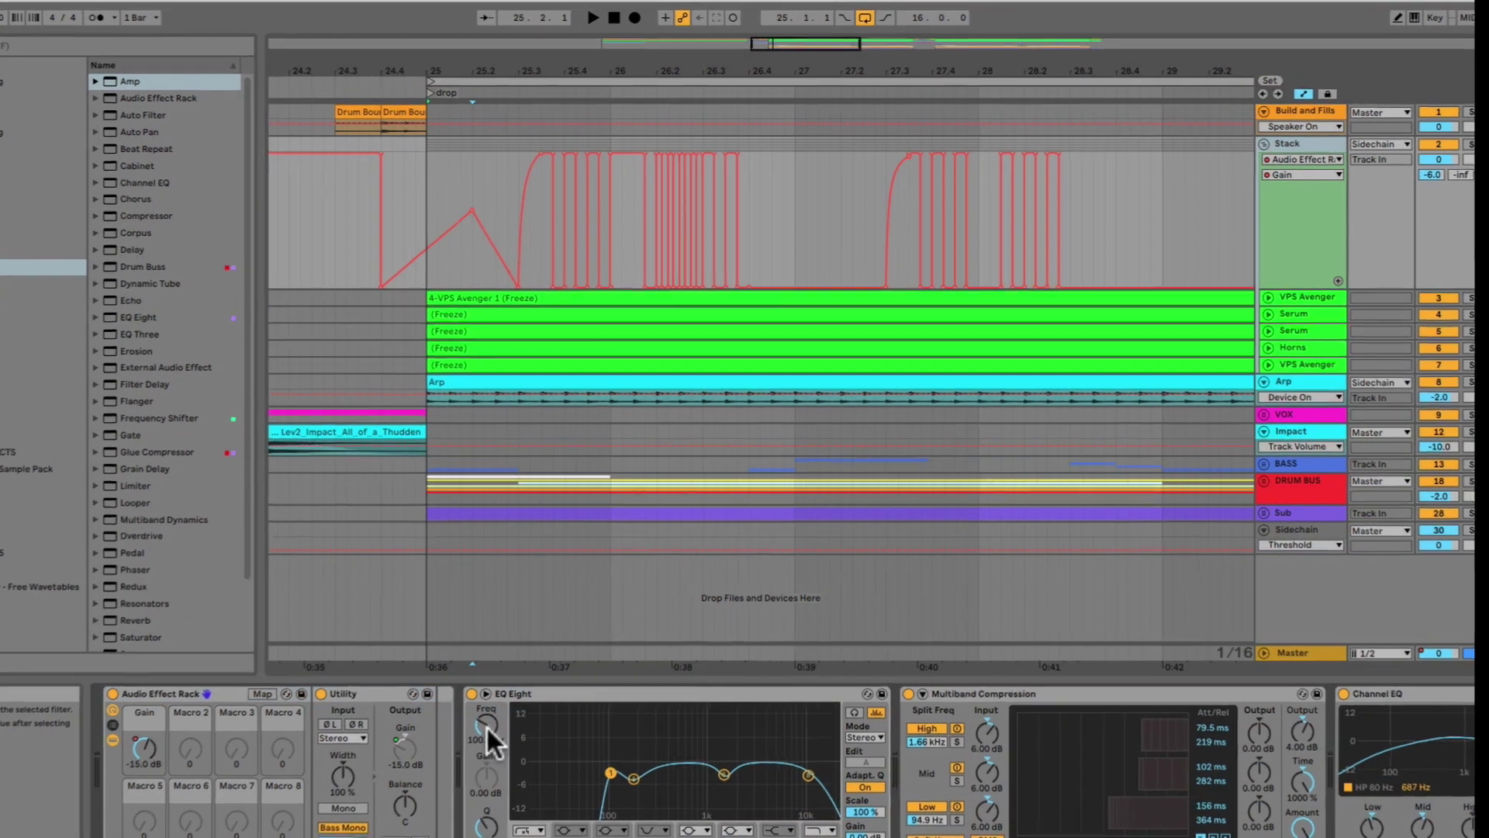
Show Stack's EQ Eight Frequency A automation and set its starting value to 150 Hz
{"action": "left_click", "coordinate": [479, 760]}
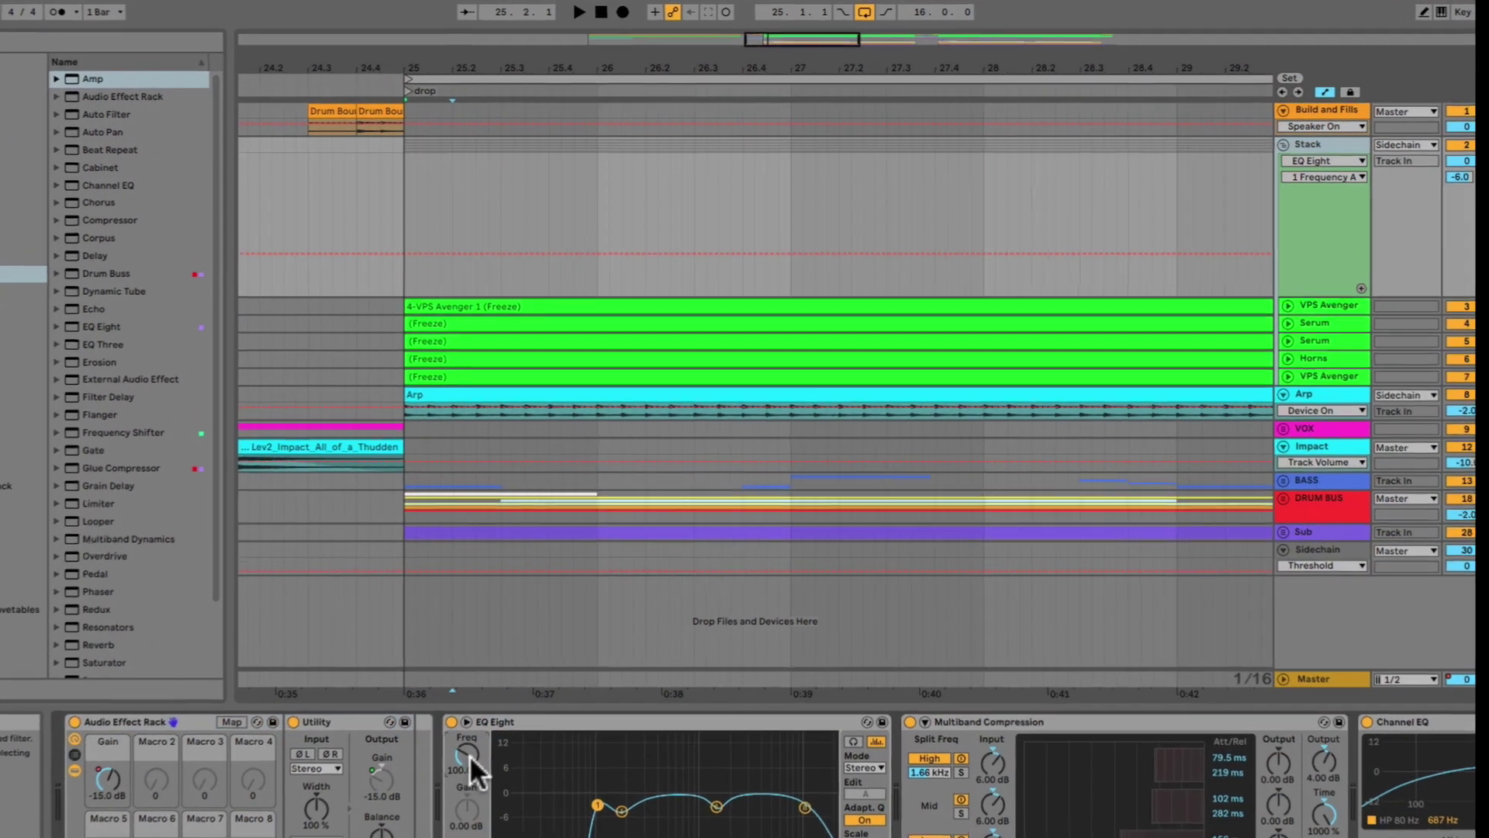
{"action": "right_click", "coordinate": [388, 258]}
{"action": "left_click", "coordinate": [394, 276]}
{"action": "type", "text": "150"}
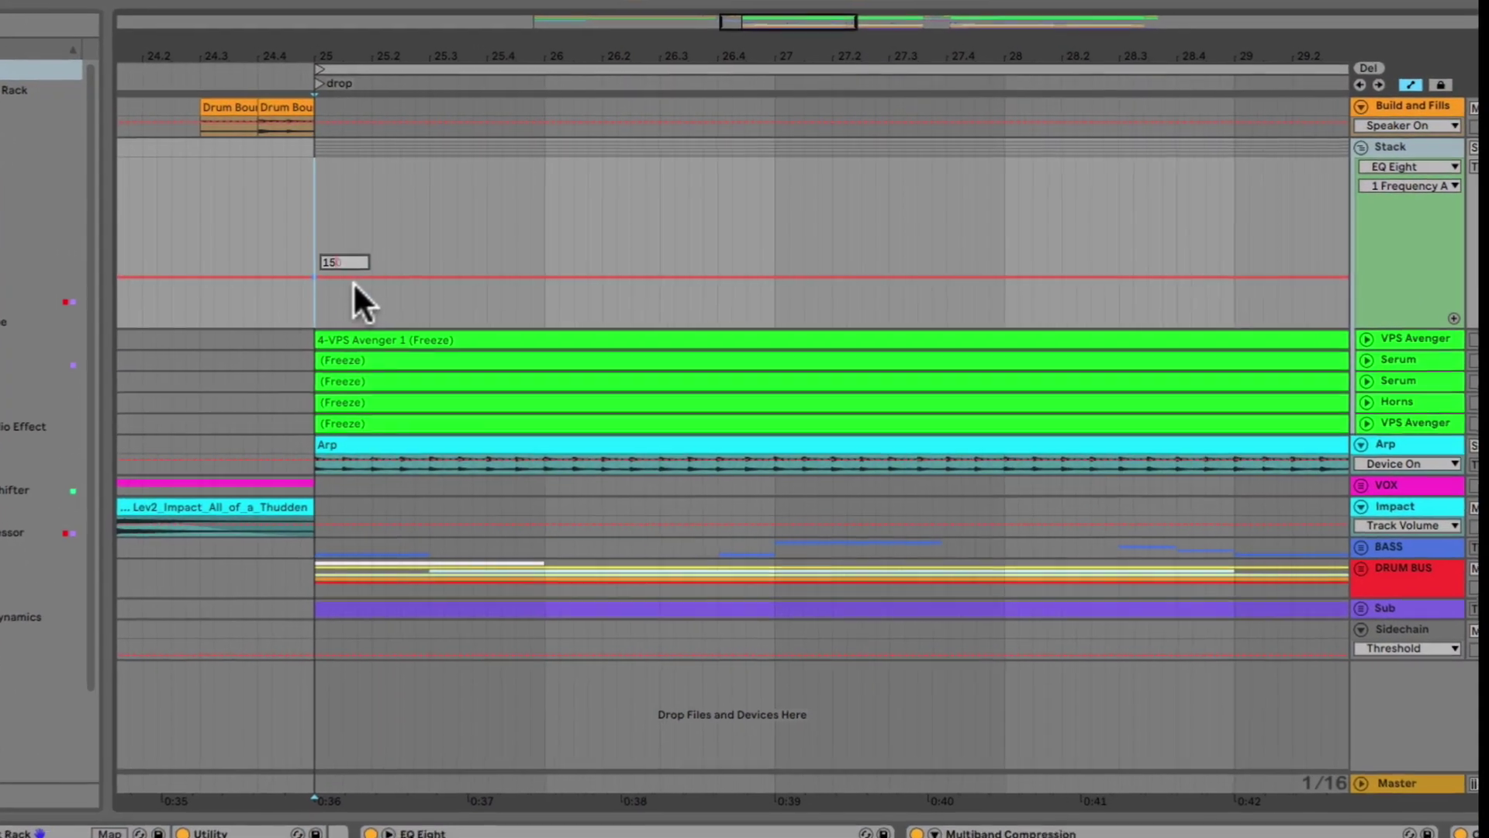
{"action": "key", "text": "Return"}
Add Frequency A breakpoints of 250 Hz at bar 27 and 500 Hz at bar 29
{"action": "right_click", "coordinate": [765, 279]}
{"action": "left_click", "coordinate": [795, 295]}
{"action": "type", "text": "250"}
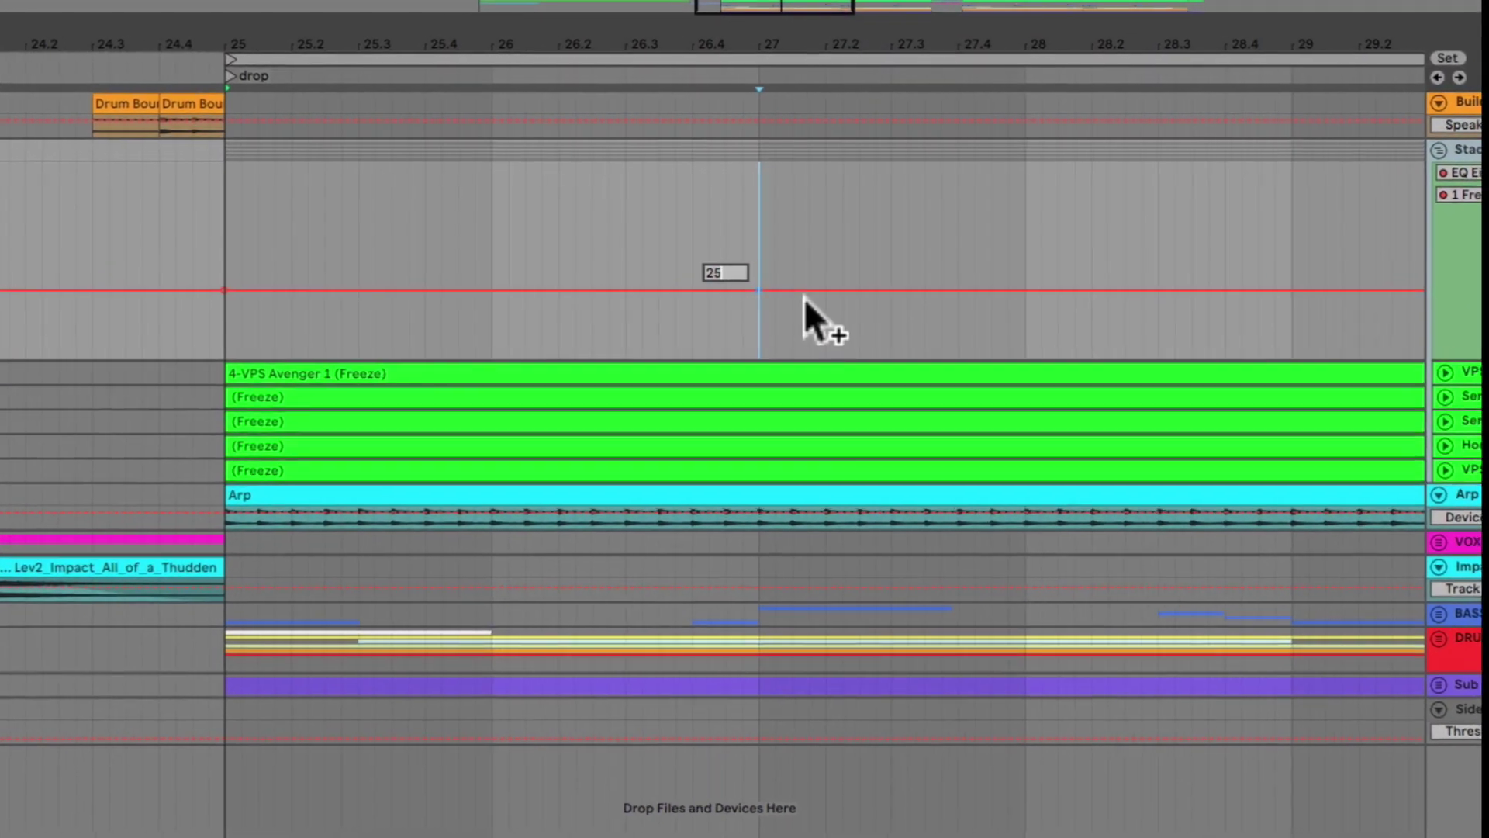
{"action": "key", "text": "Return"}
{"action": "right_click", "coordinate": [1308, 286]}
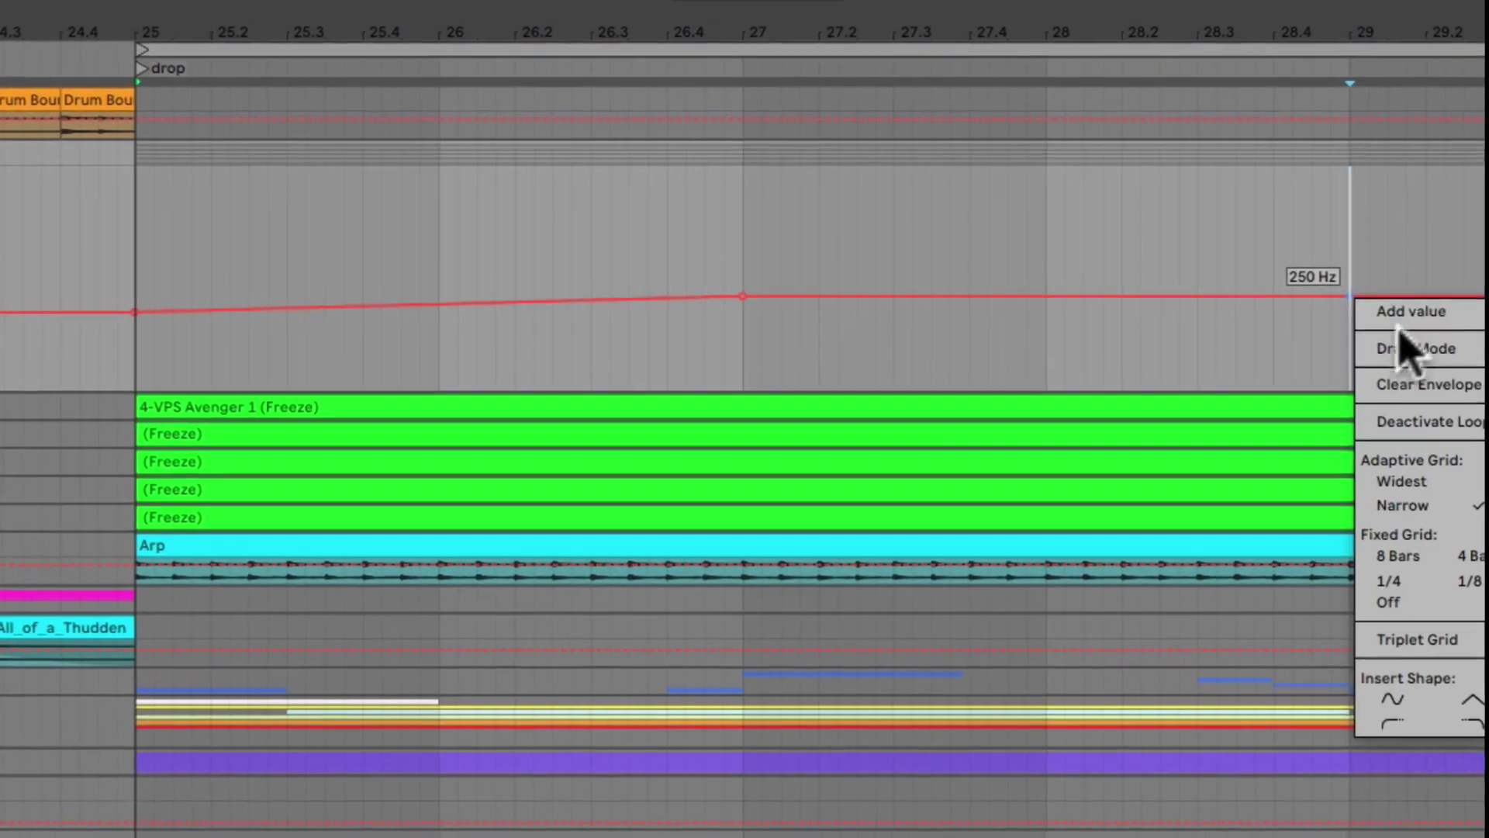
{"action": "left_click", "coordinate": [1350, 301]}
{"action": "type", "text": "500"}
{"action": "key", "text": "Return"}
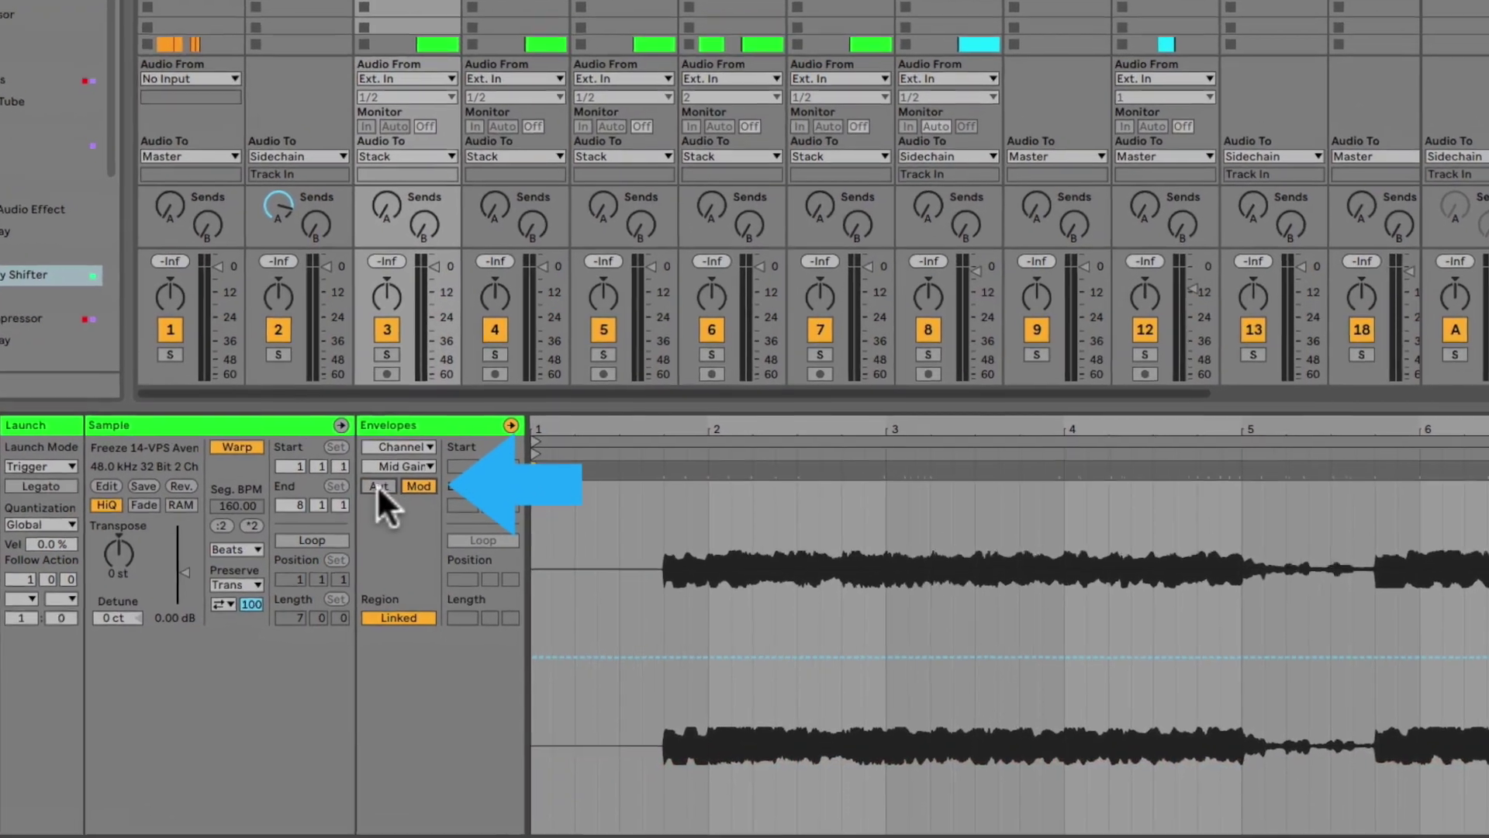
In the clip's automation envelope, insert a sine over bar 2 and repeat it through bar 5
{"action": "left_click", "coordinate": [377, 486]}
{"action": "left_click_drag", "start_coordinate": [693, 660], "coordinate": [821, 631]}
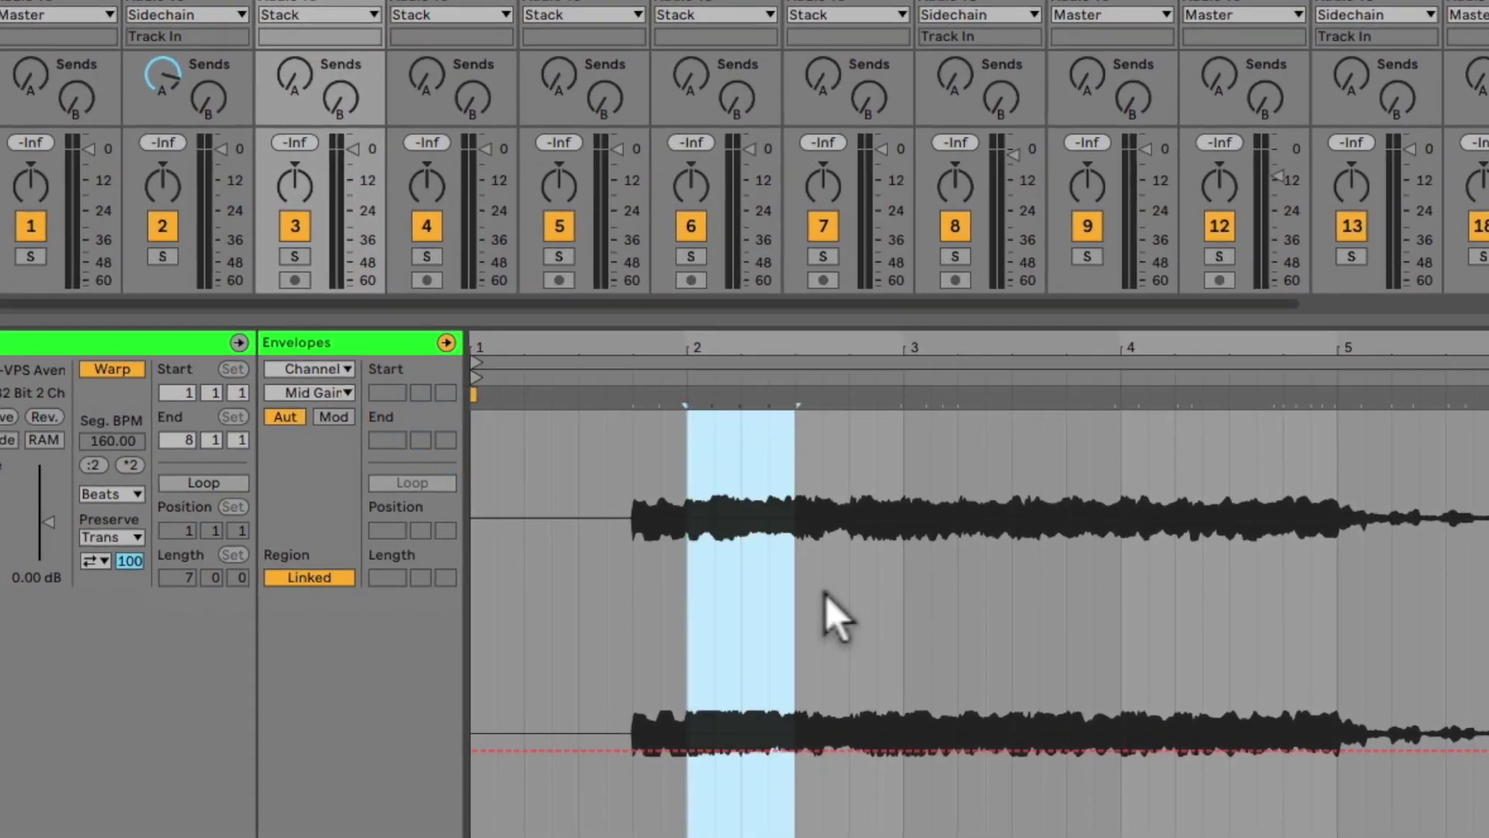
{"action": "right_click", "coordinate": [818, 596]}
{"action": "left_click", "coordinate": [853, 556]}
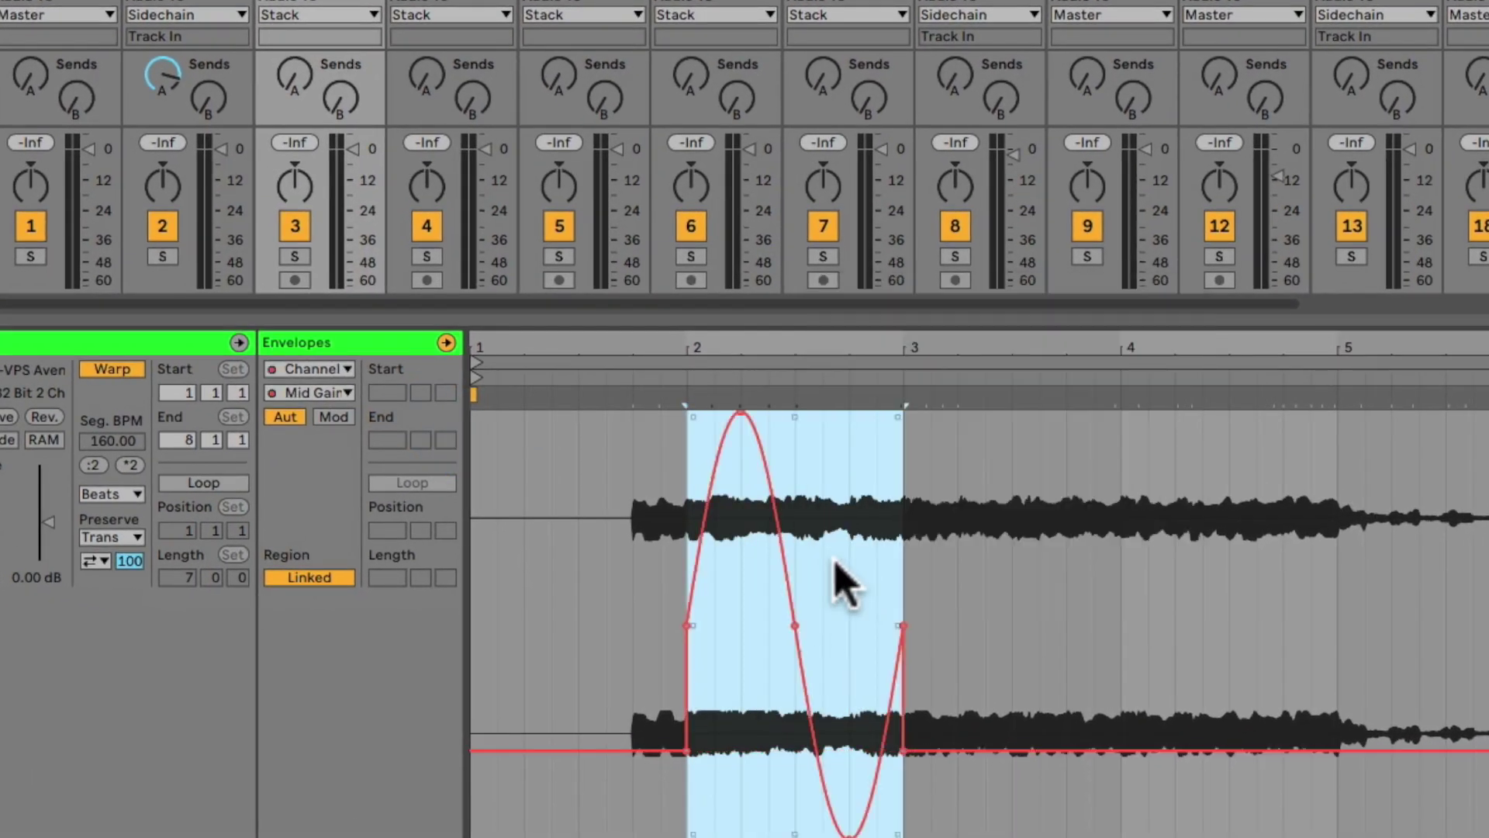
{"action": "key", "text": "ctrl+d"}
{"action": "key", "text": "ctrl+d"}
{"action": "key", "text": "ctrl+d"}
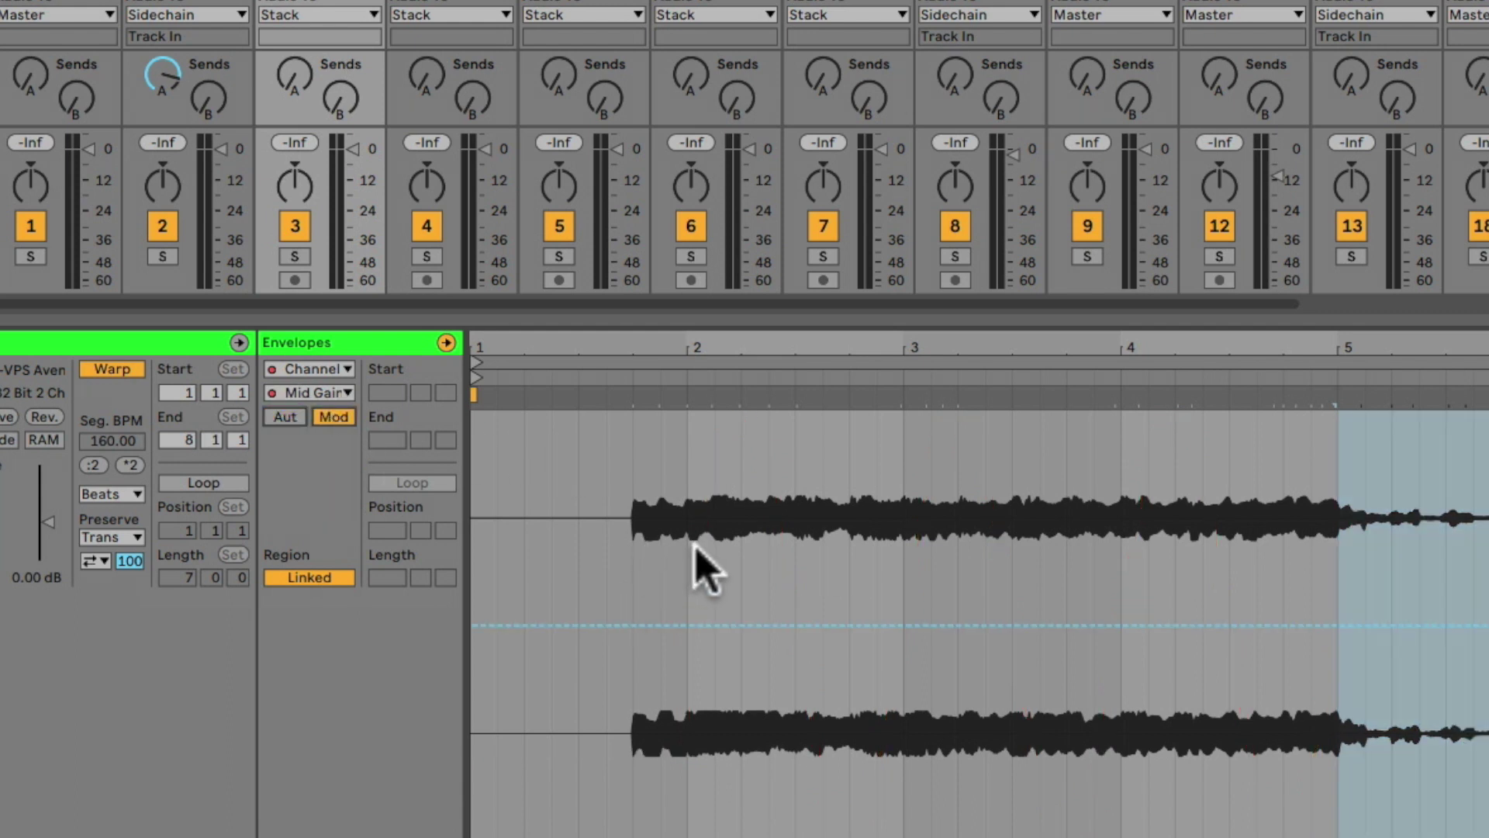
Insert a triangle shape over bars 2 to 5 of the clip envelope
{"action": "left_click_drag", "start_coordinate": [695, 548], "coordinate": [1287, 575]}
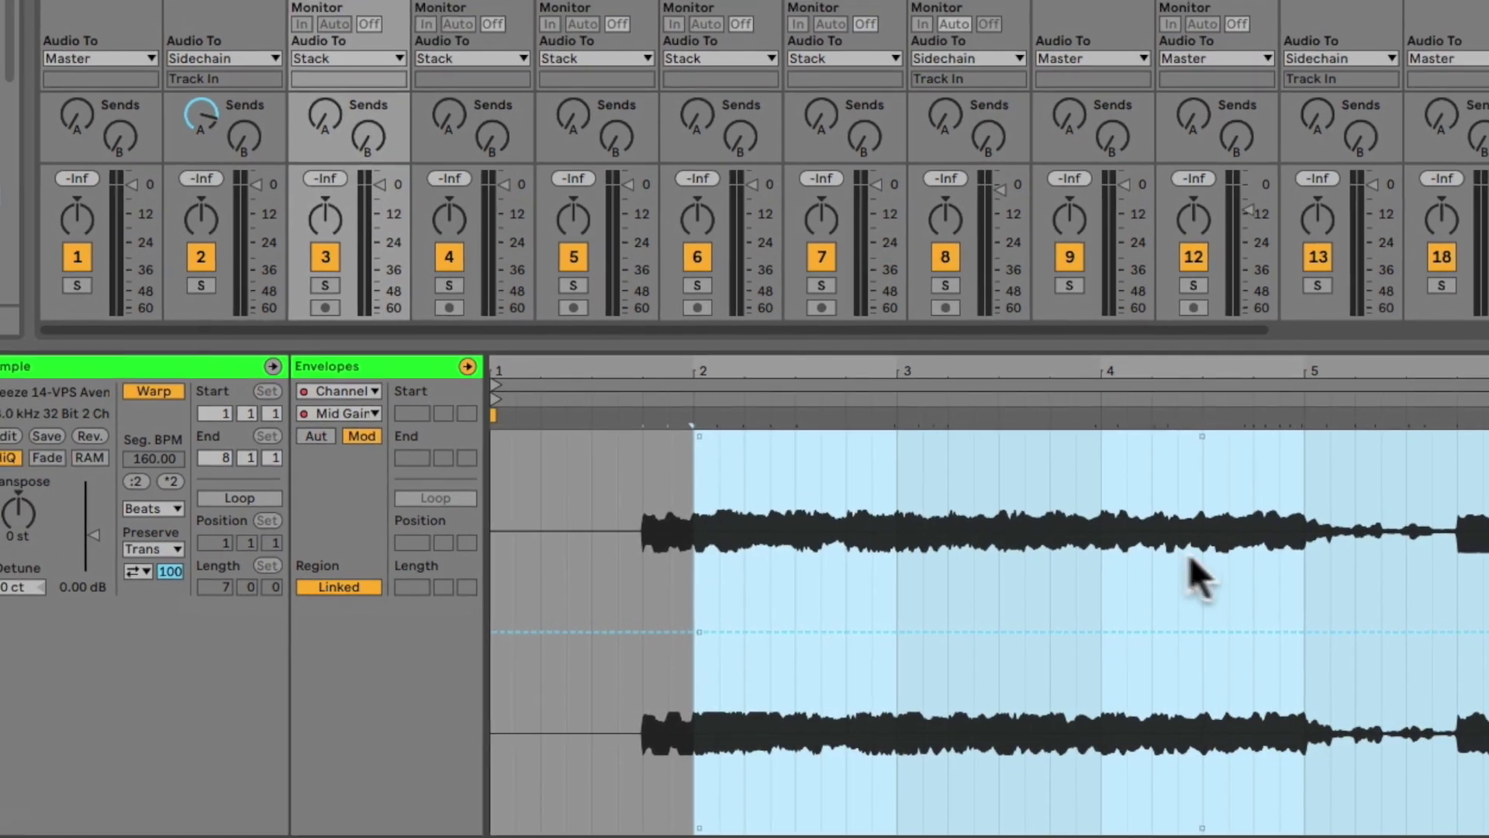
{"action": "right_click", "coordinate": [1197, 543]}
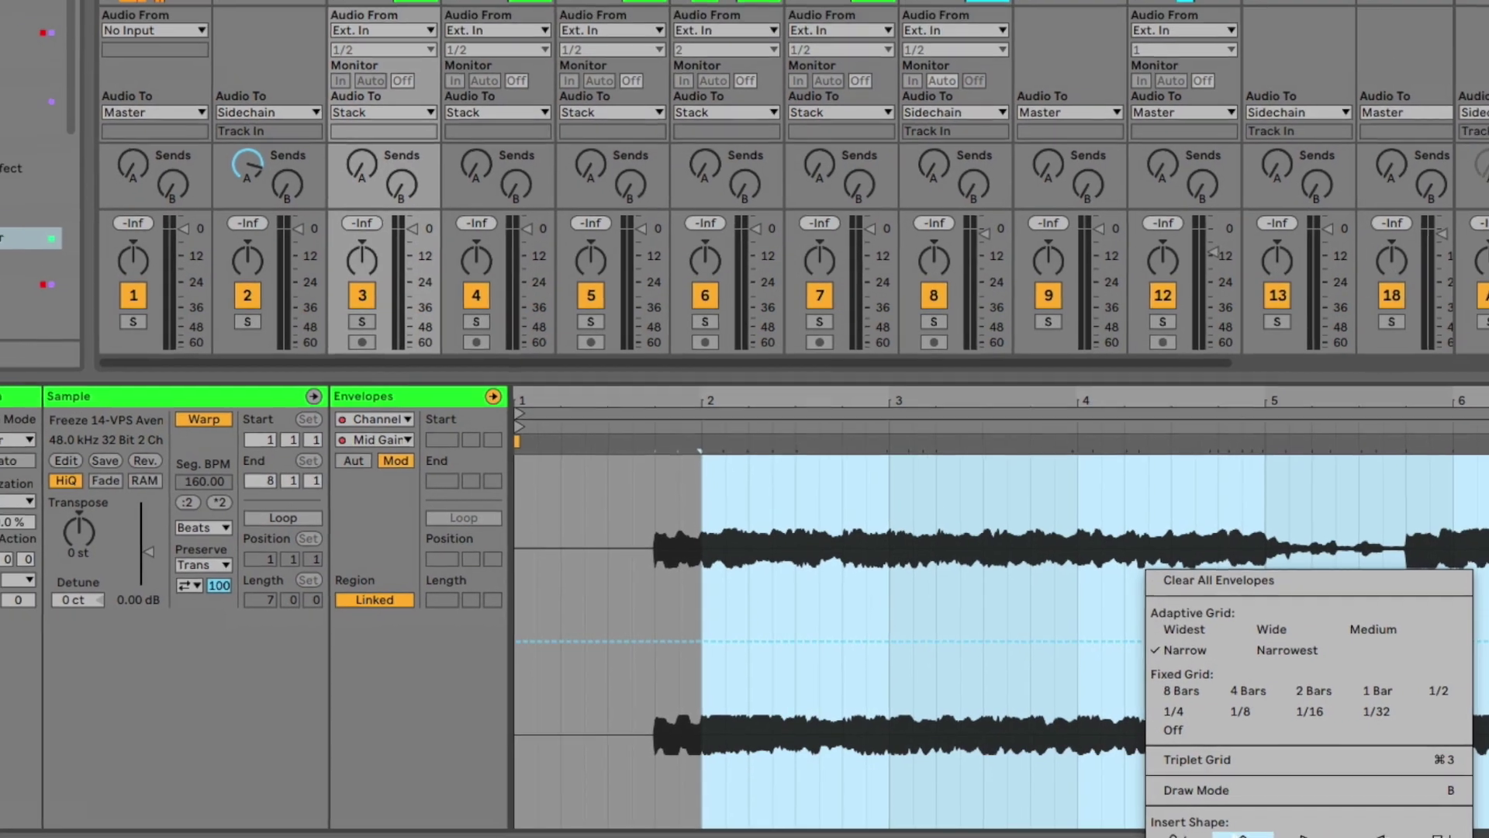
{"action": "left_click", "coordinate": [1243, 834]}
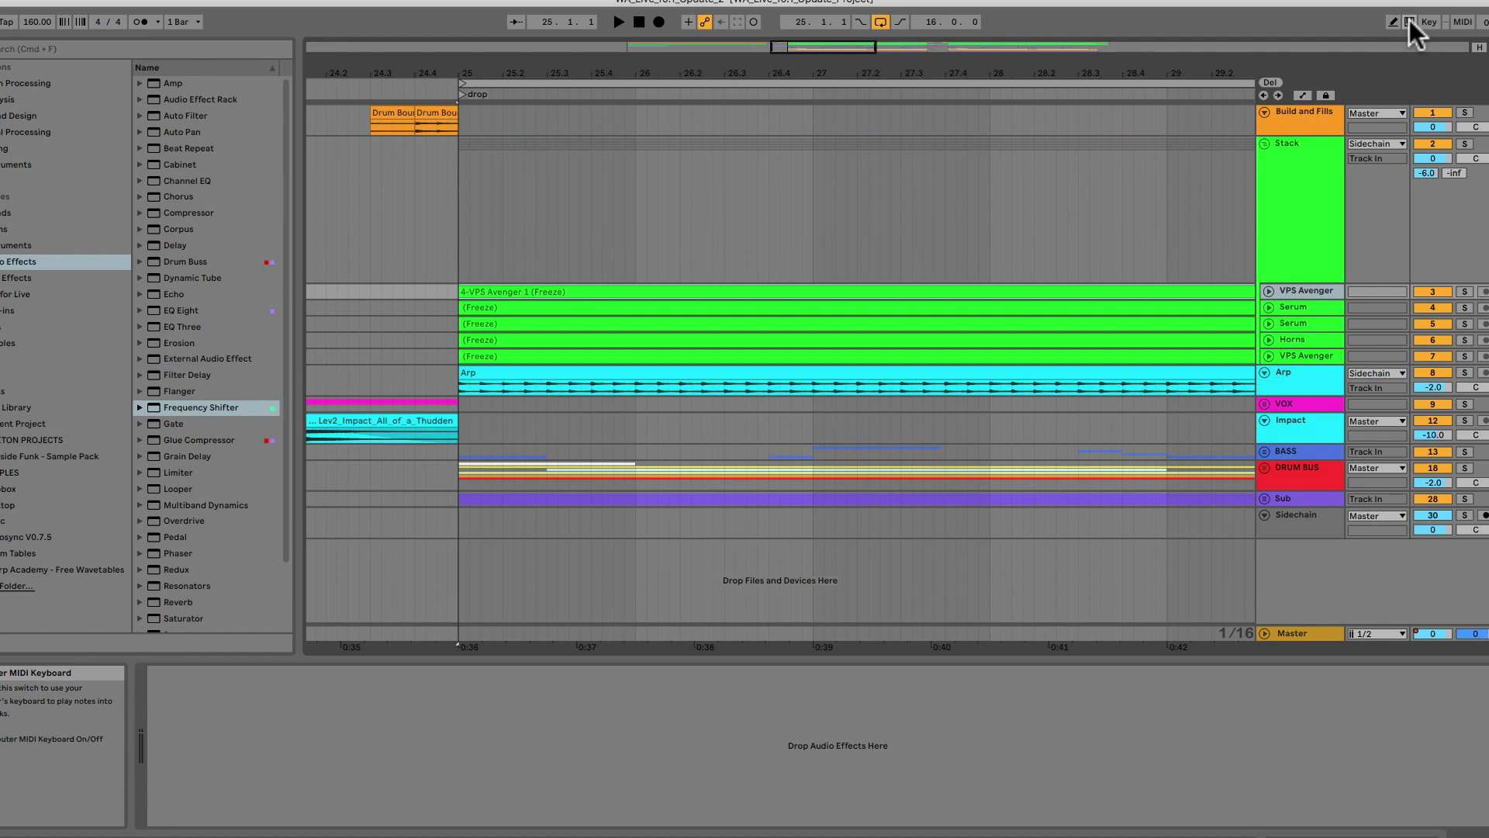
Show the automation lanes with A, then hide and reshow them several times
{"action": "key", "text": "a"}
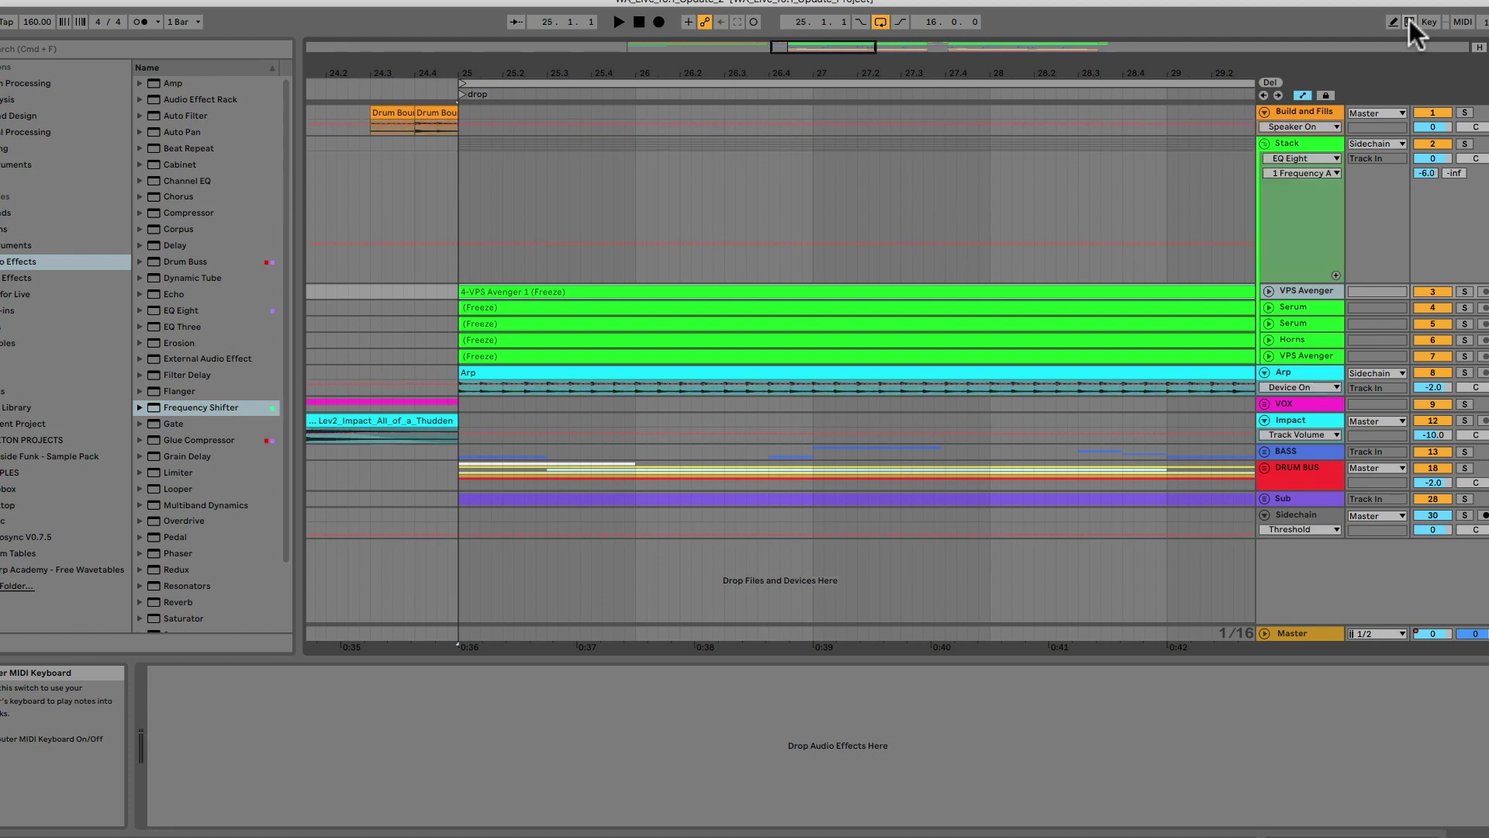
{"action": "left_click", "coordinate": [1409, 22]}
{"action": "left_click", "coordinate": [1408, 22]}
{"action": "left_click", "coordinate": [1408, 22]}
{"action": "left_click", "coordinate": [1408, 21]}
{"action": "left_click", "coordinate": [1407, 20]}
{"action": "left_click", "coordinate": [1406, 20]}
Zoom to a track and back to bars 25–32, fold all tracks, then toggle H twice
{"action": "key", "text": "z"}
{"action": "key", "text": "x"}
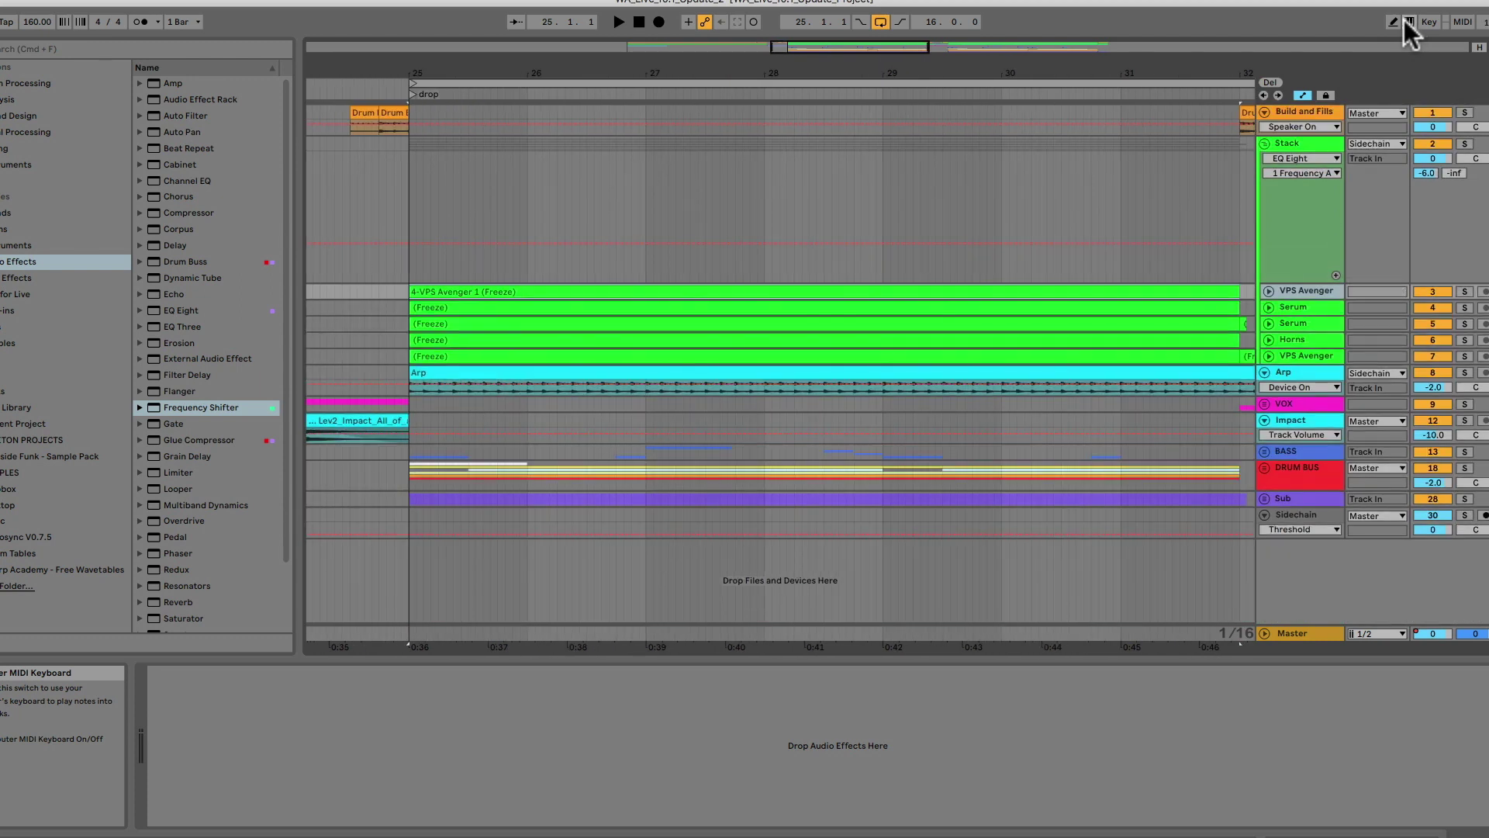
{"action": "key", "text": "alt+u"}
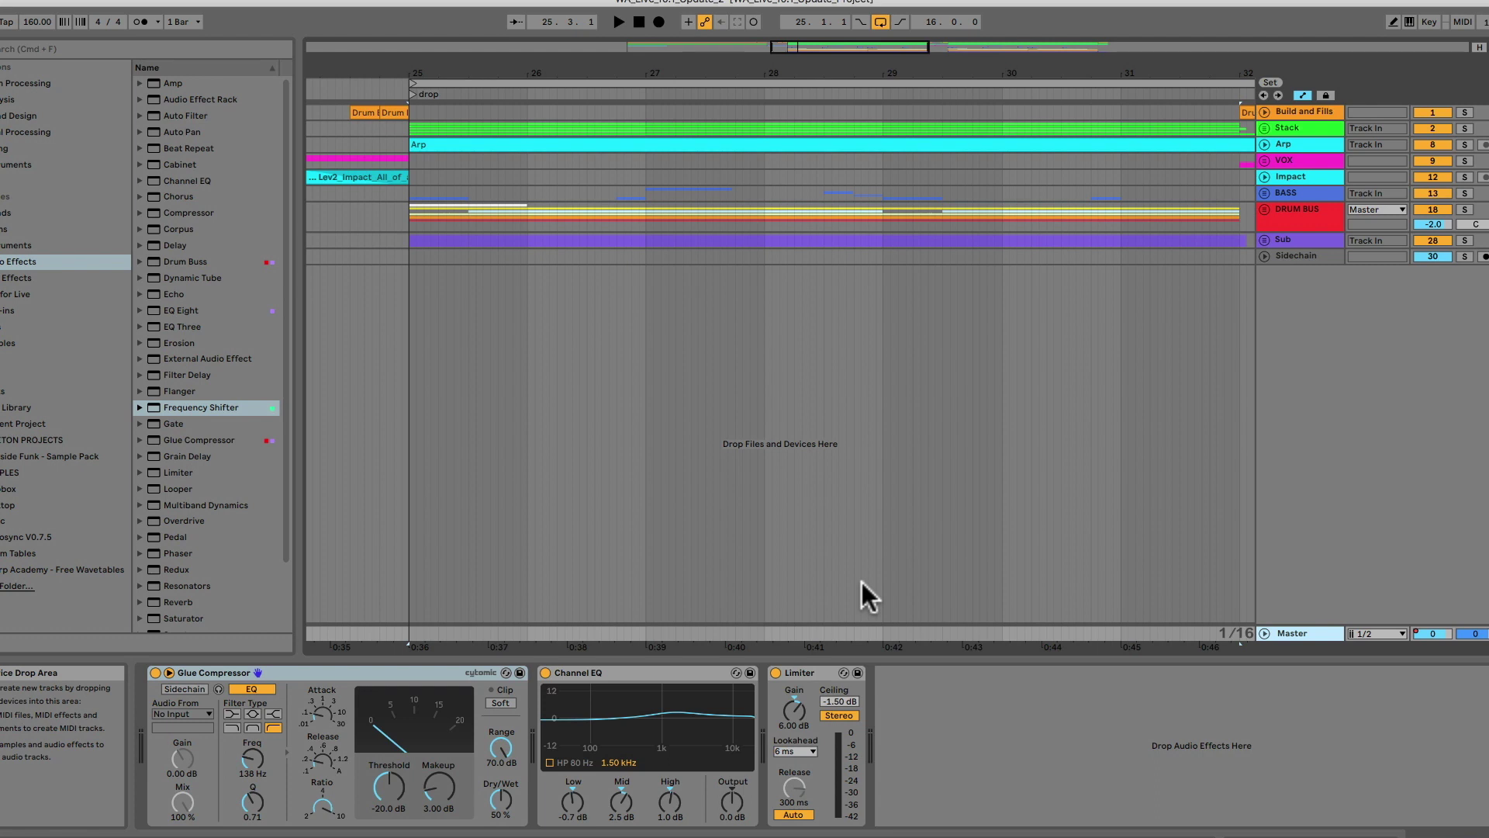
{"action": "key", "text": "h"}
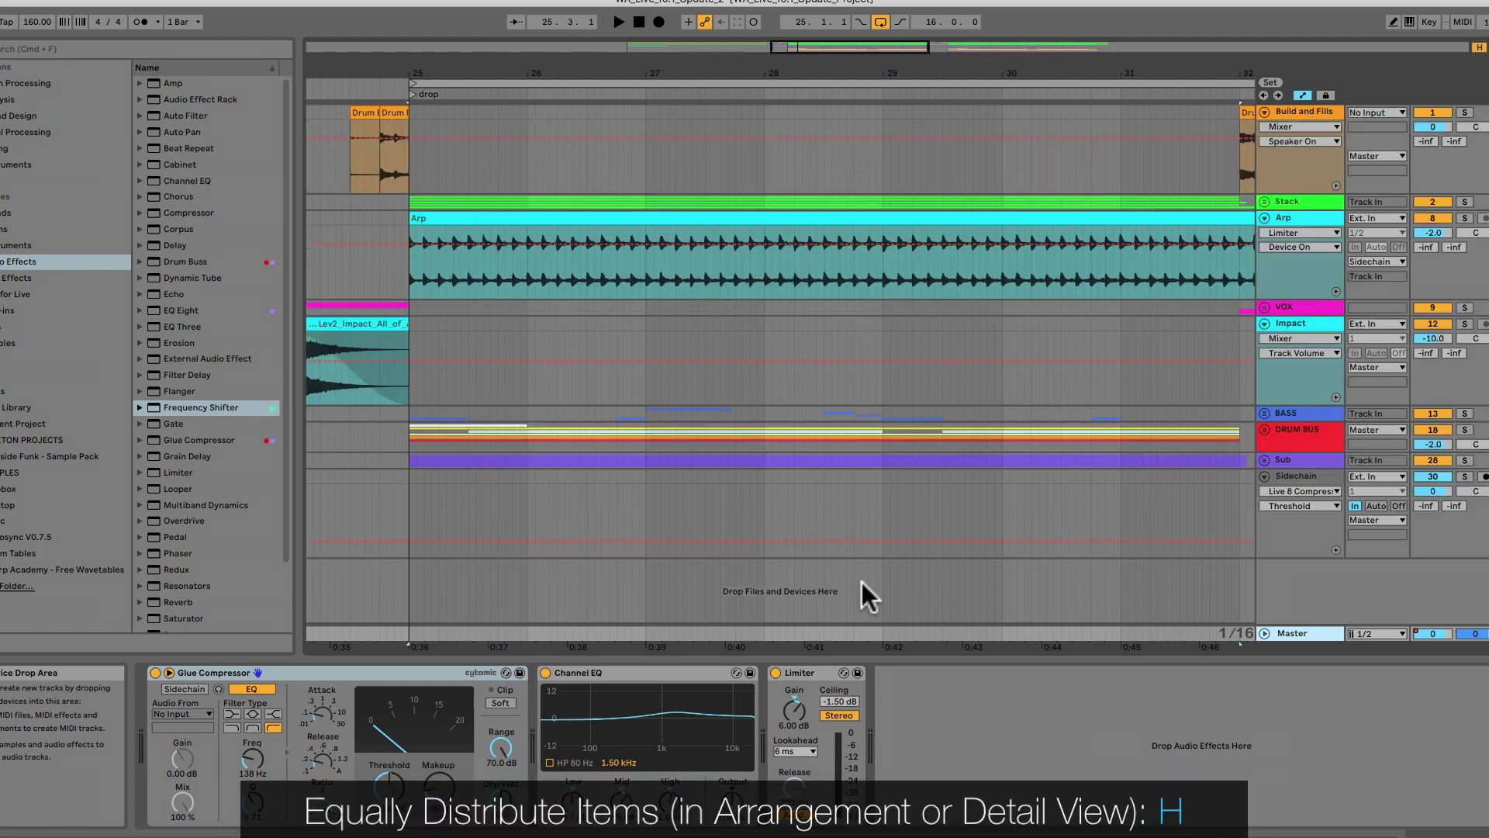
{"action": "key", "text": "h"}
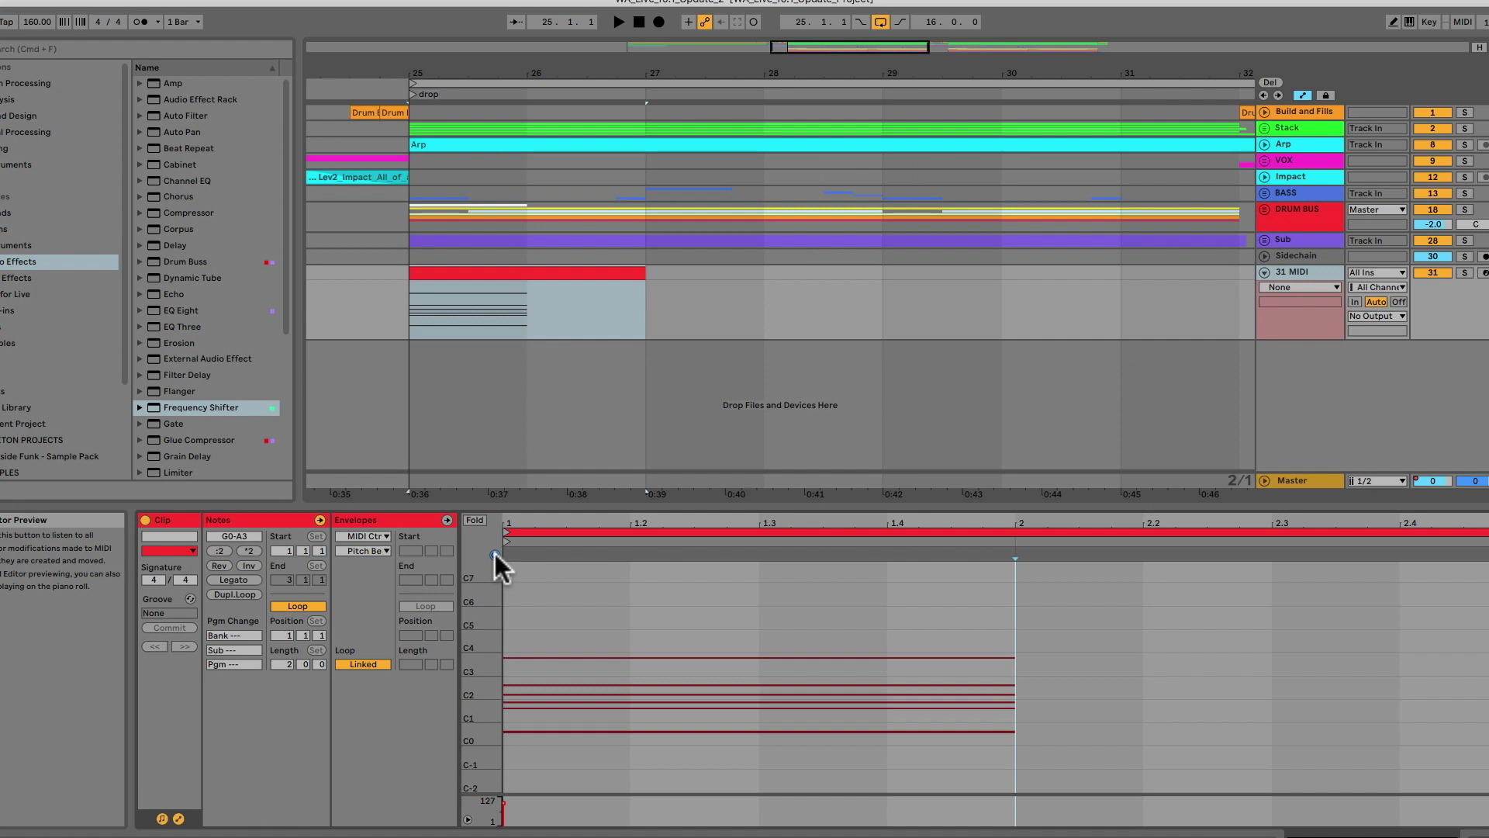
Zoom the piano roll in vertically and undo the last two note edits in the 31 MIDI clip
{"action": "left_click_drag", "start_coordinate": [495, 552], "coordinate": [499, 569]}
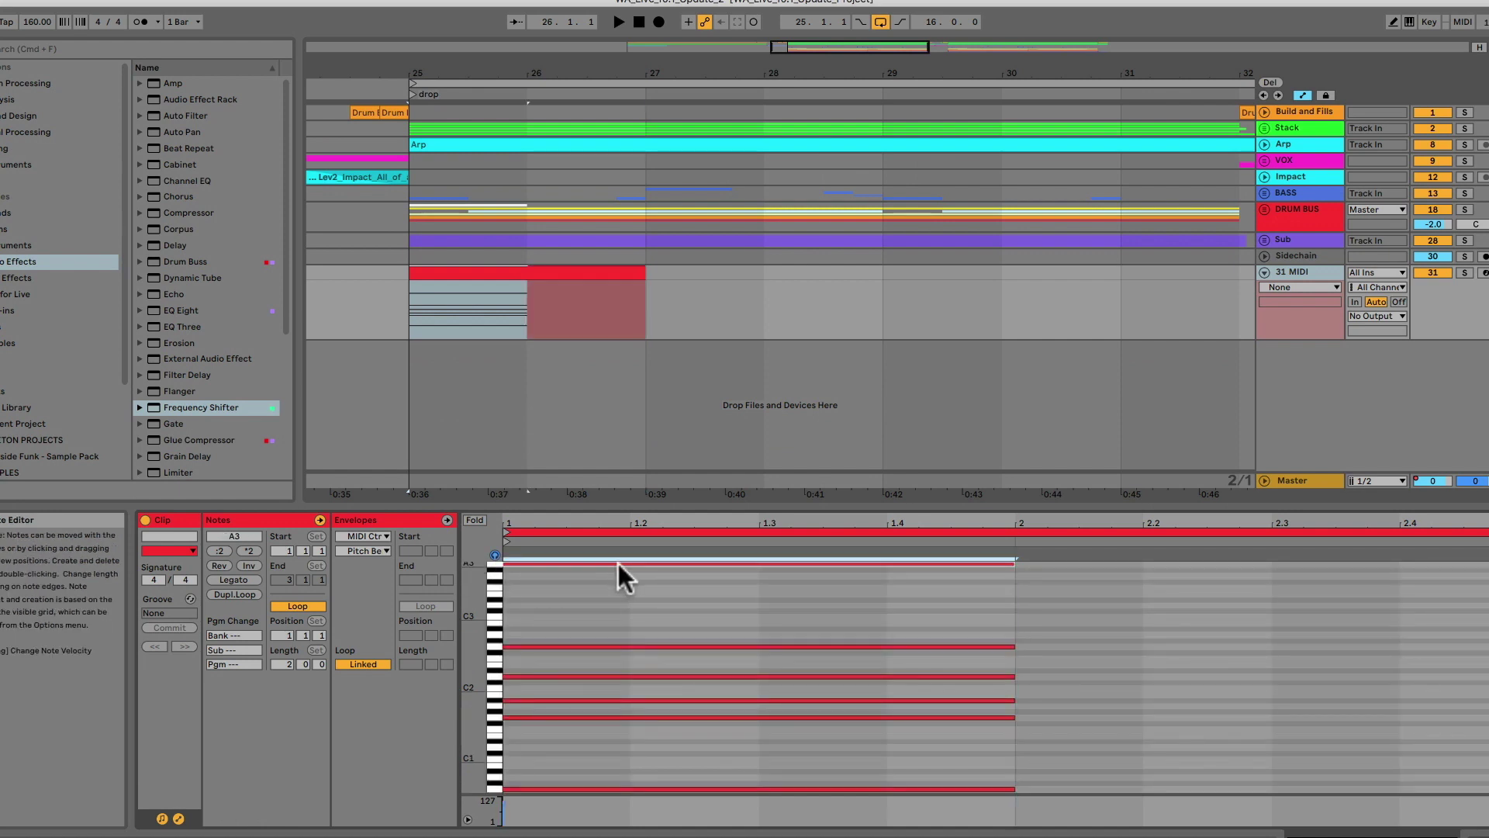
{"action": "scroll", "coordinate": [617, 563], "scroll_direction": "up", "scroll_amount": 2}
{"action": "key", "text": "super+z"}
{"action": "key", "text": "super+z"}
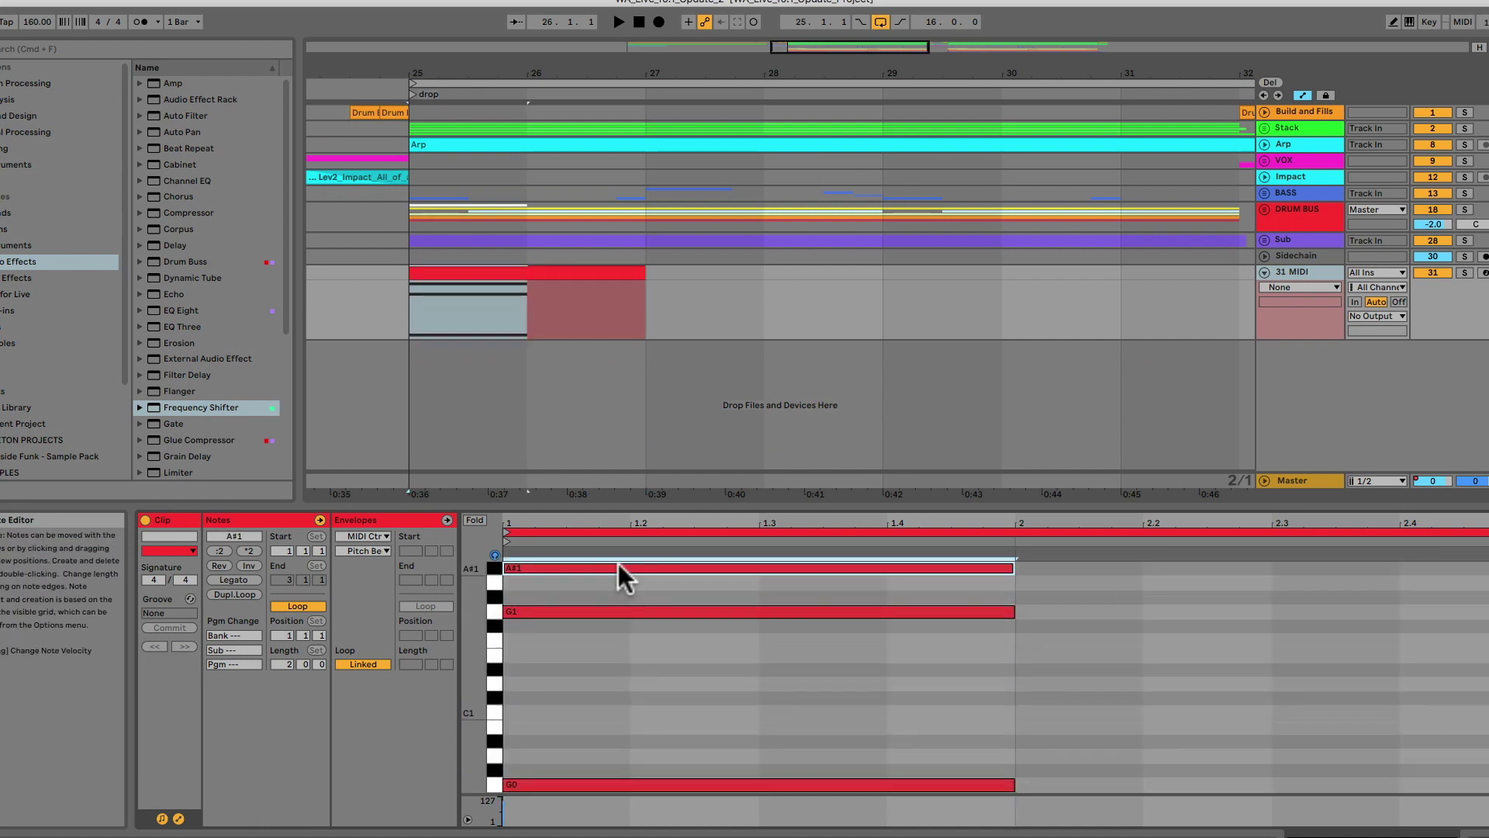
{"action": "key", "text": "super+z"}
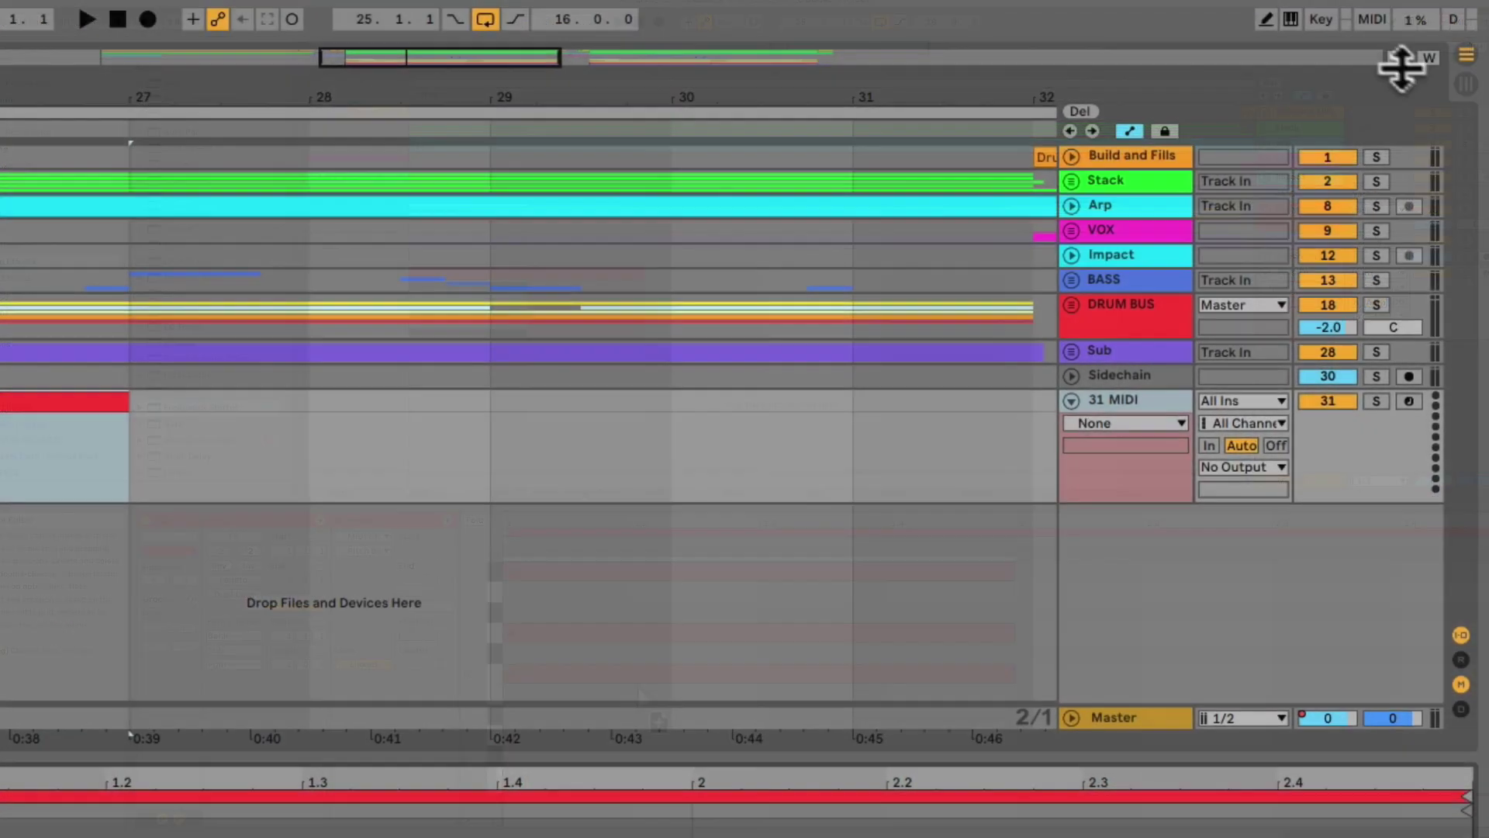
Expand and fold the tracks twice, then switch on MIDI Map mode
{"action": "left_click", "coordinate": [1396, 56]}
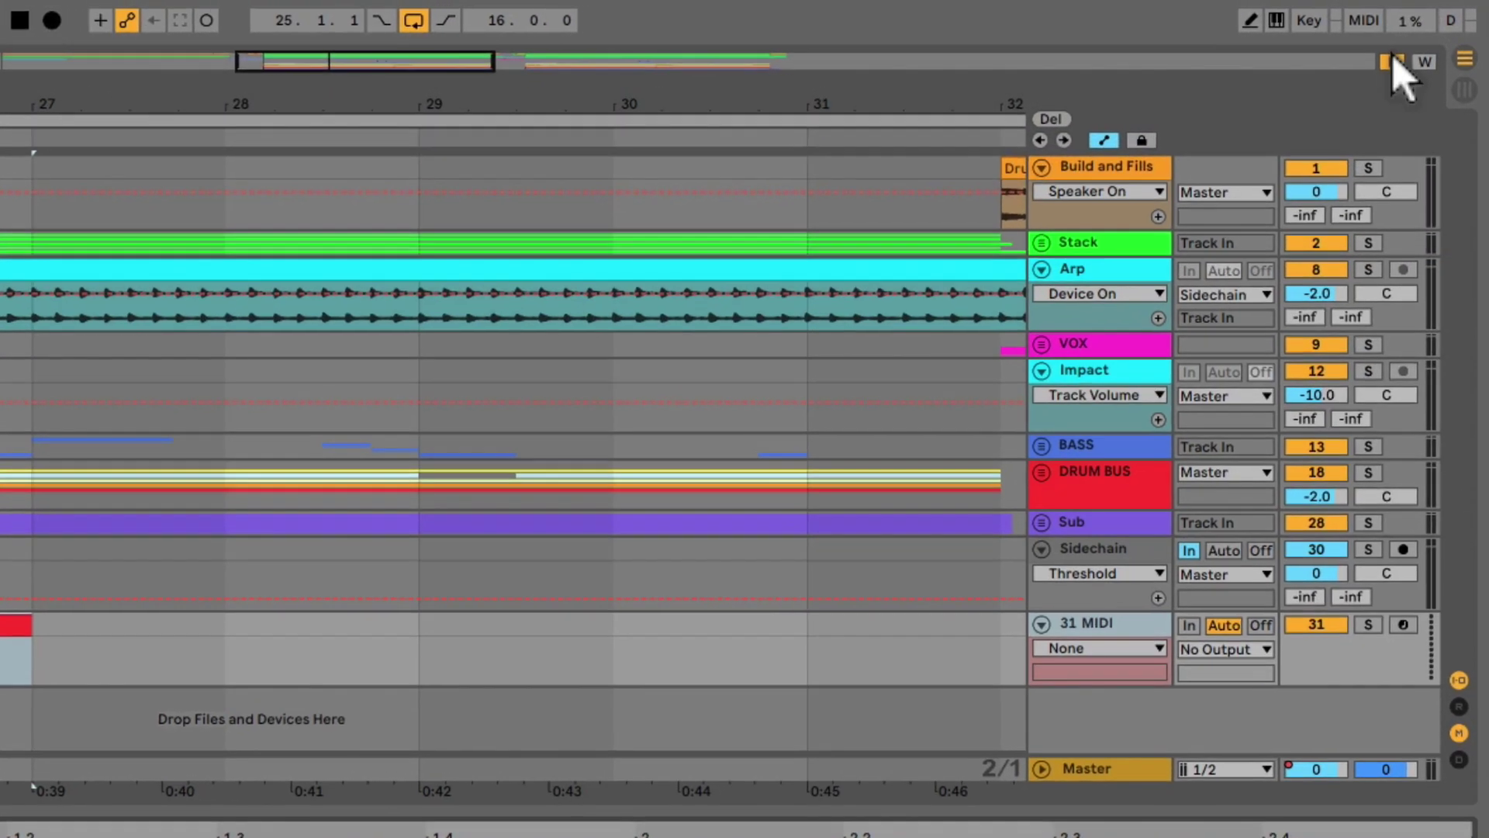
{"action": "left_click", "coordinate": [1392, 62]}
{"action": "left_click", "coordinate": [1392, 62]}
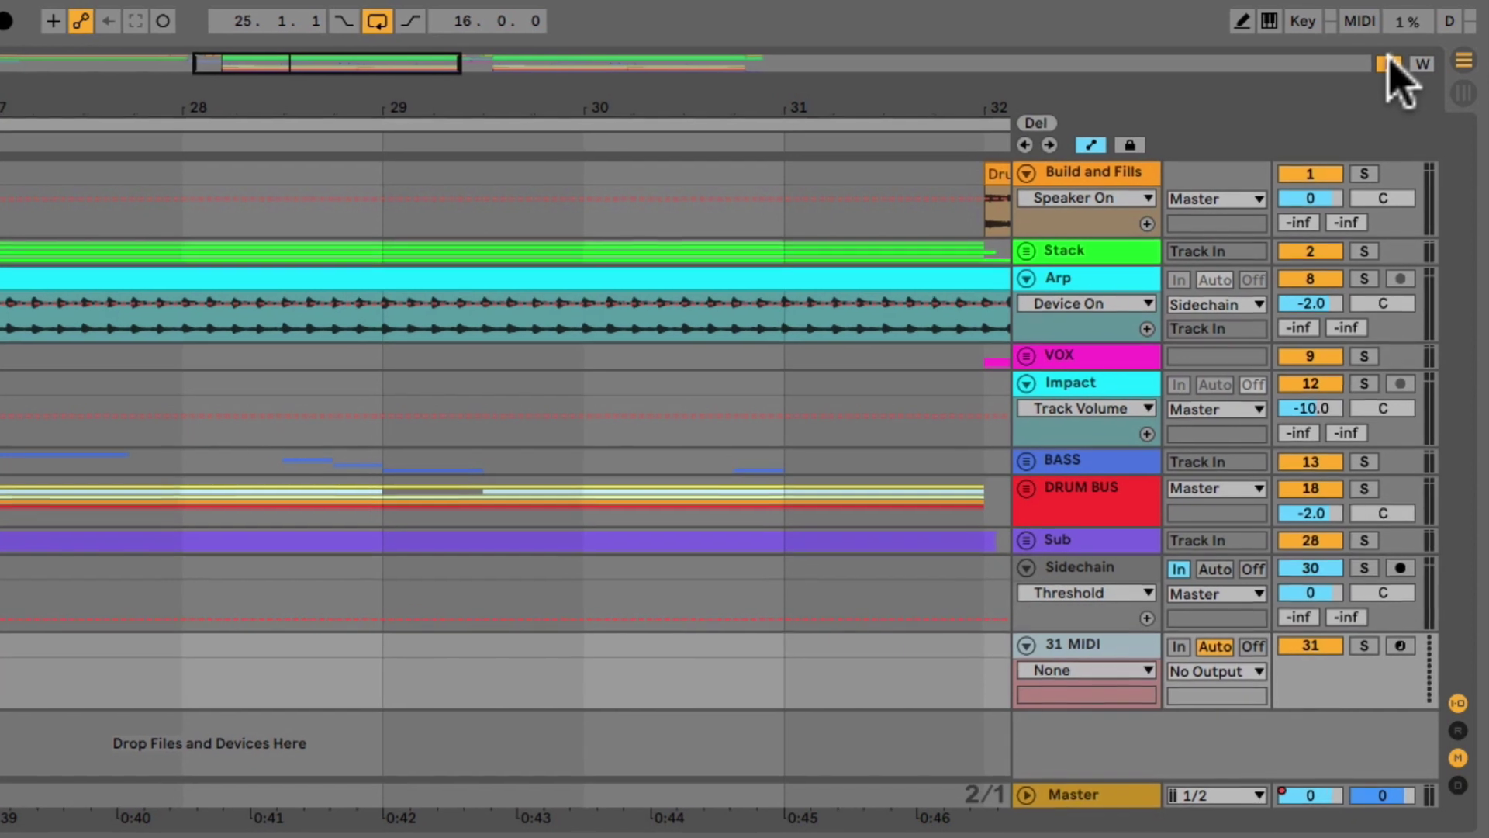
{"action": "left_click", "coordinate": [1392, 62]}
{"action": "key", "text": "super+m"}
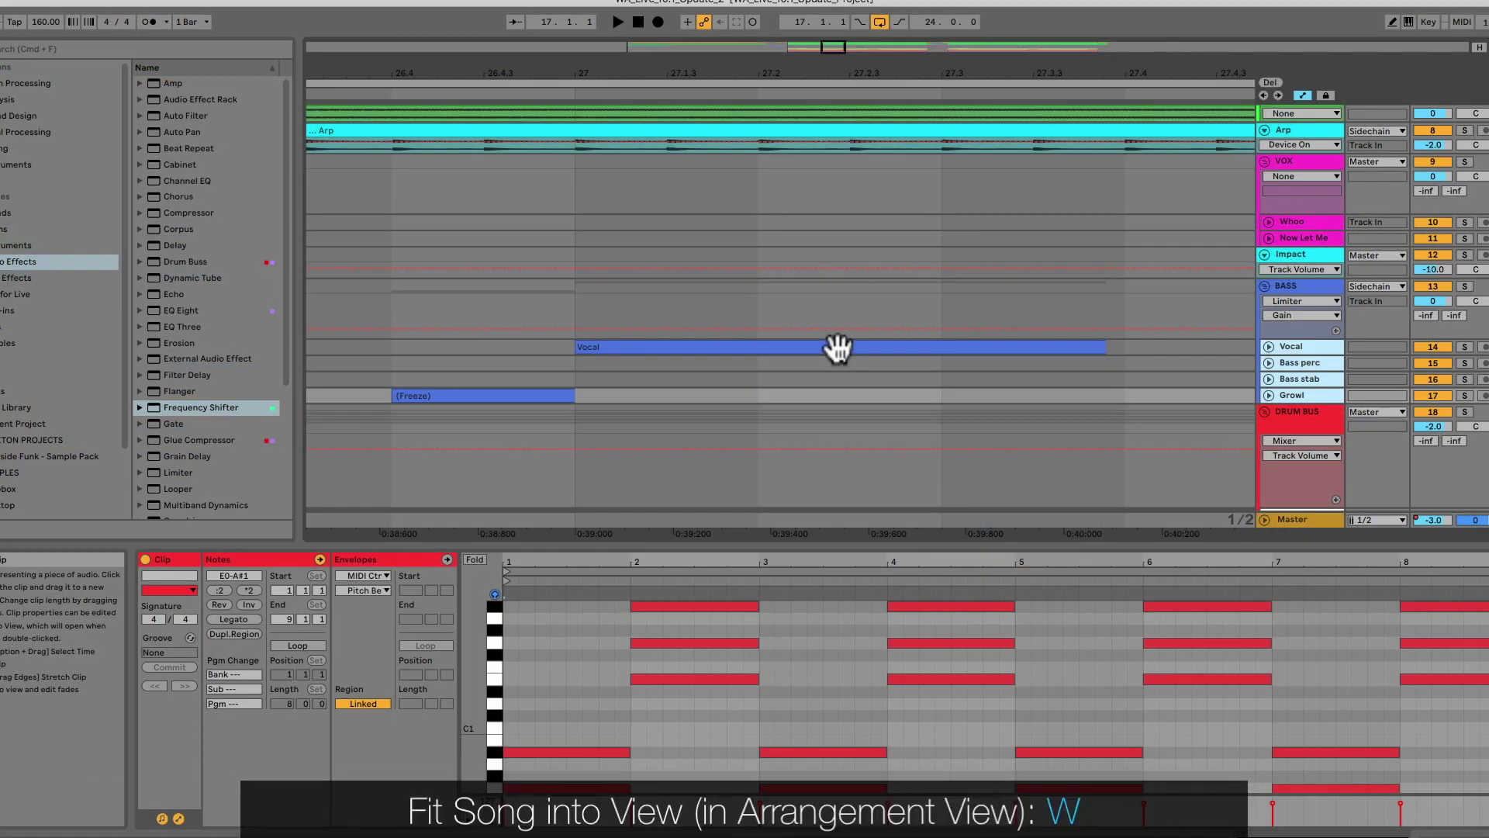
Fit the whole song with W, select the 31 MIDI clip, and fit its notes in the editor
{"action": "key", "text": "w"}
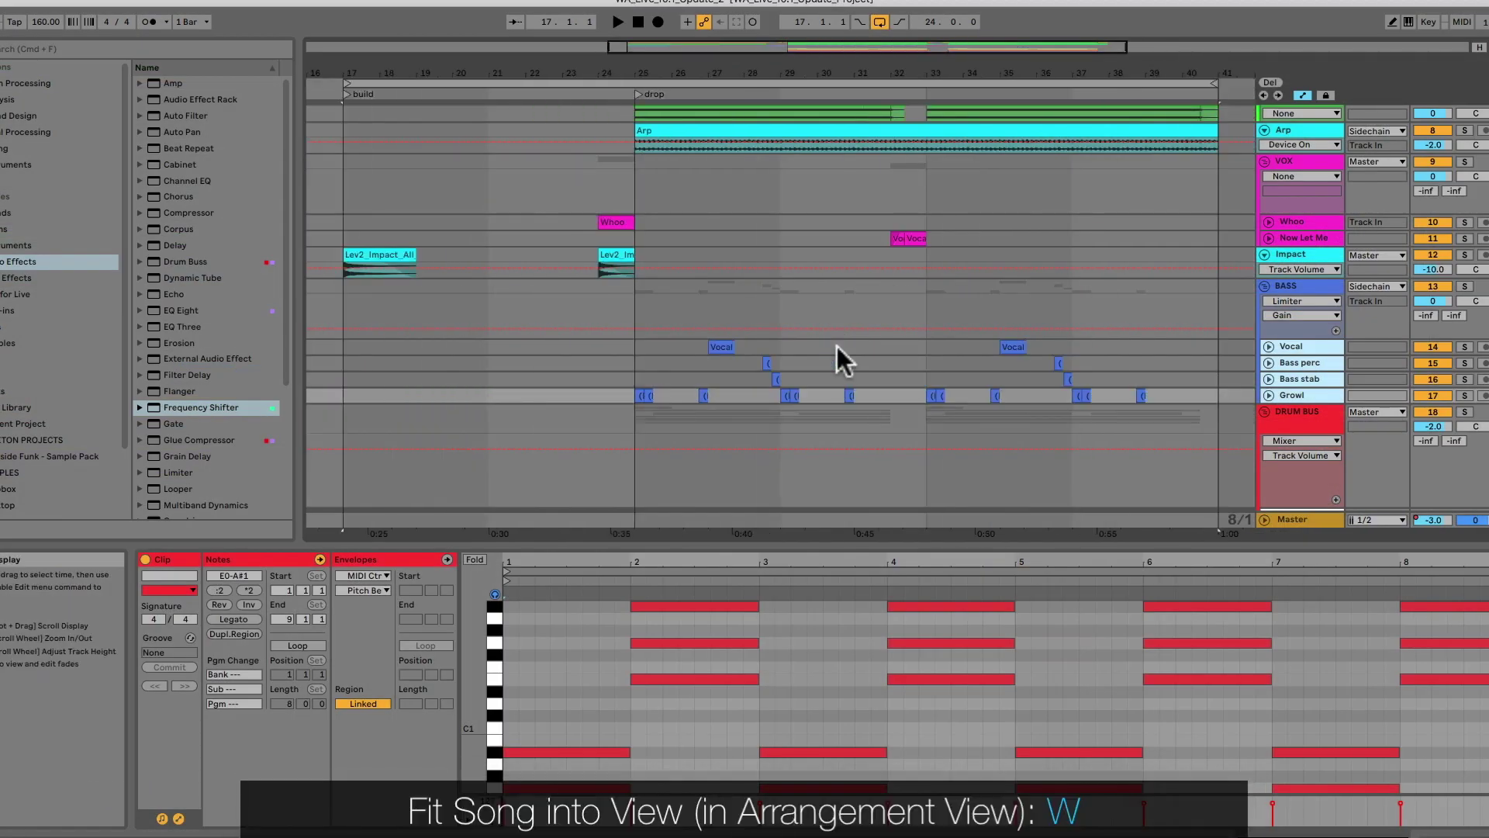
{"action": "scroll", "coordinate": [836, 346], "scroll_direction": "down", "scroll_amount": 8}
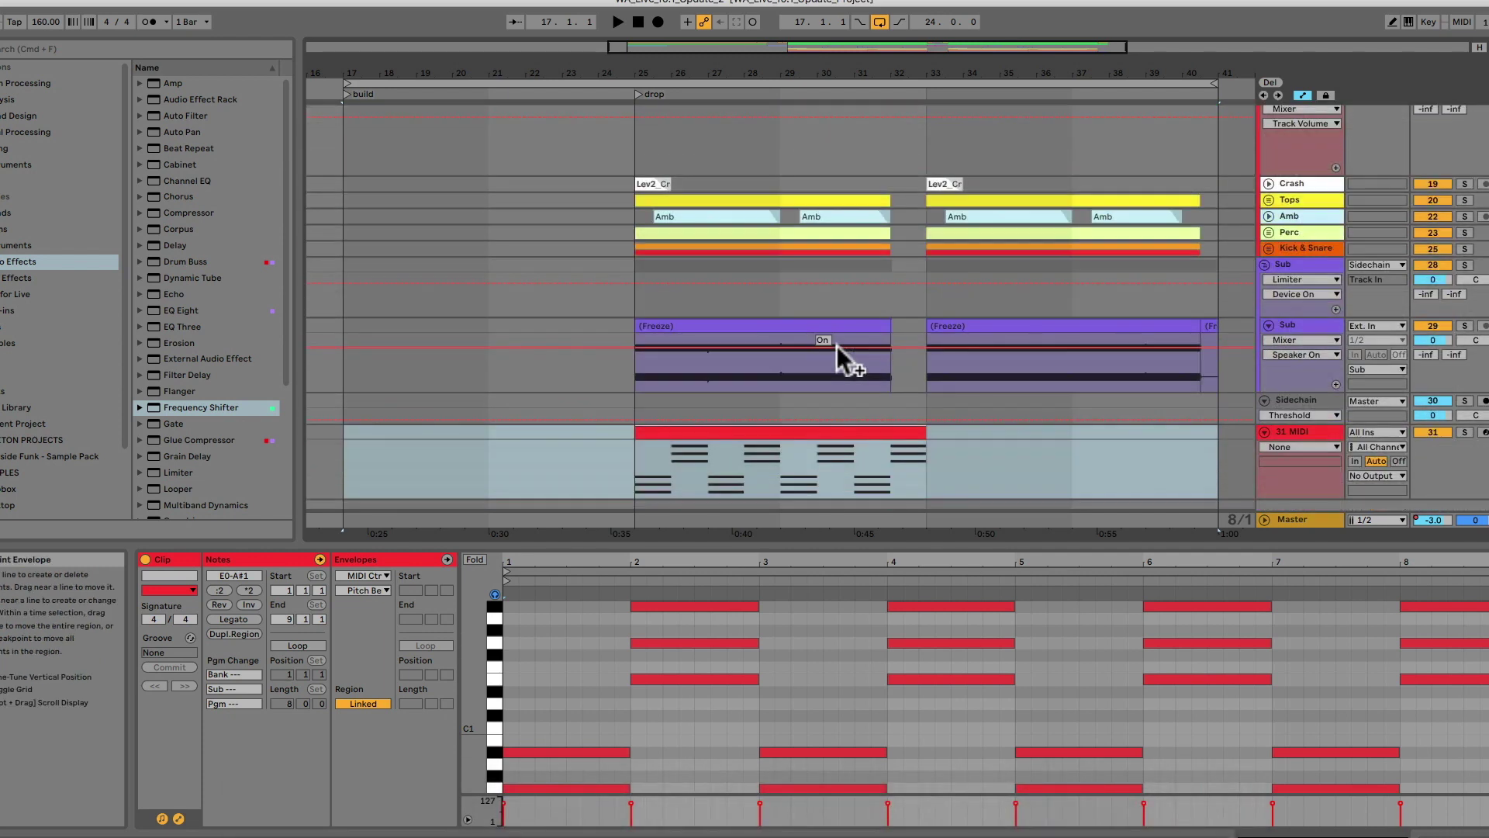
{"action": "left_click", "coordinate": [808, 403]}
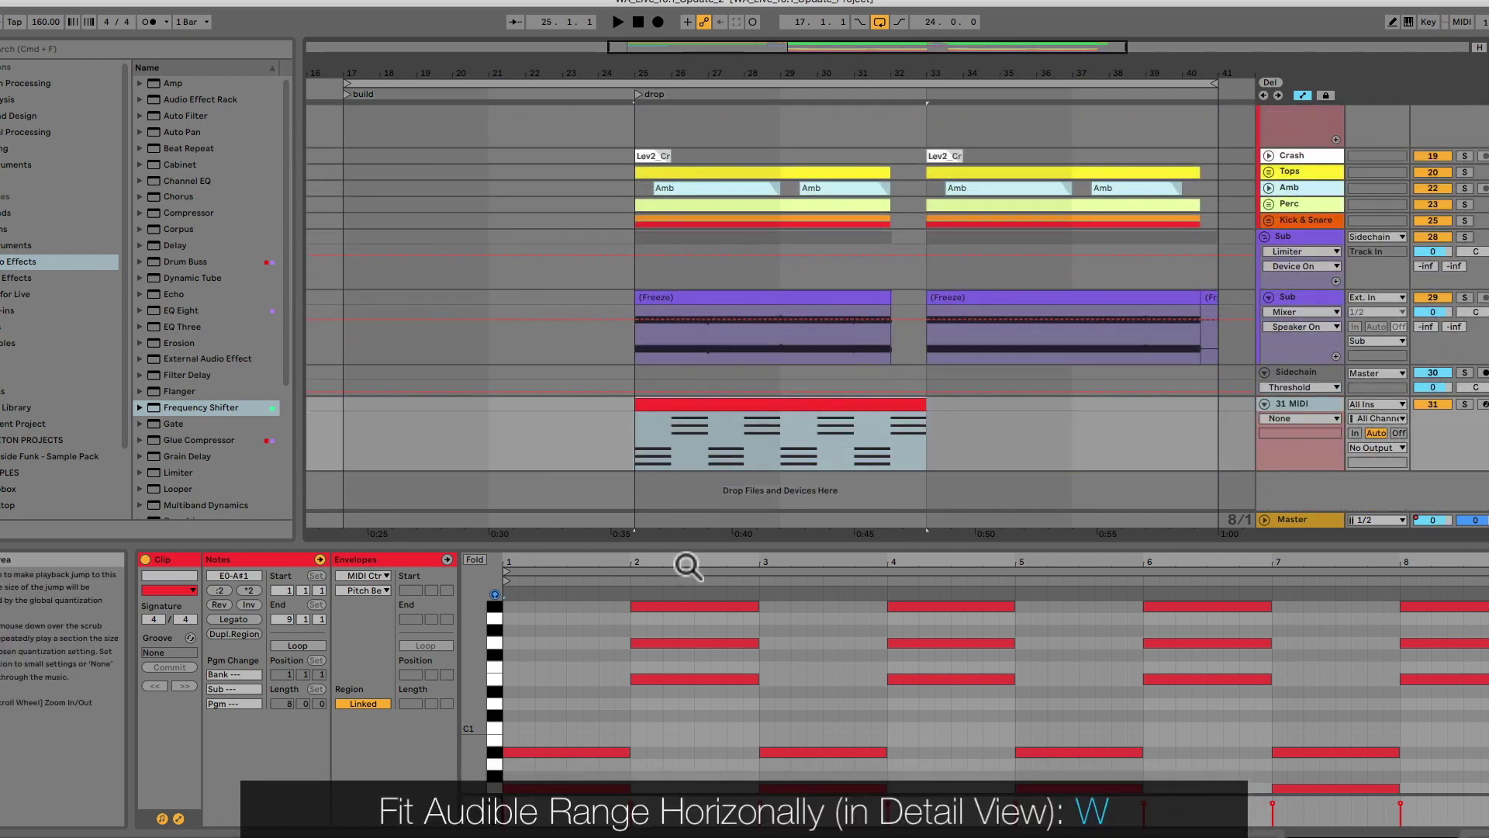
{"action": "left_click_drag", "start_coordinate": [688, 565], "coordinate": [682, 776]}
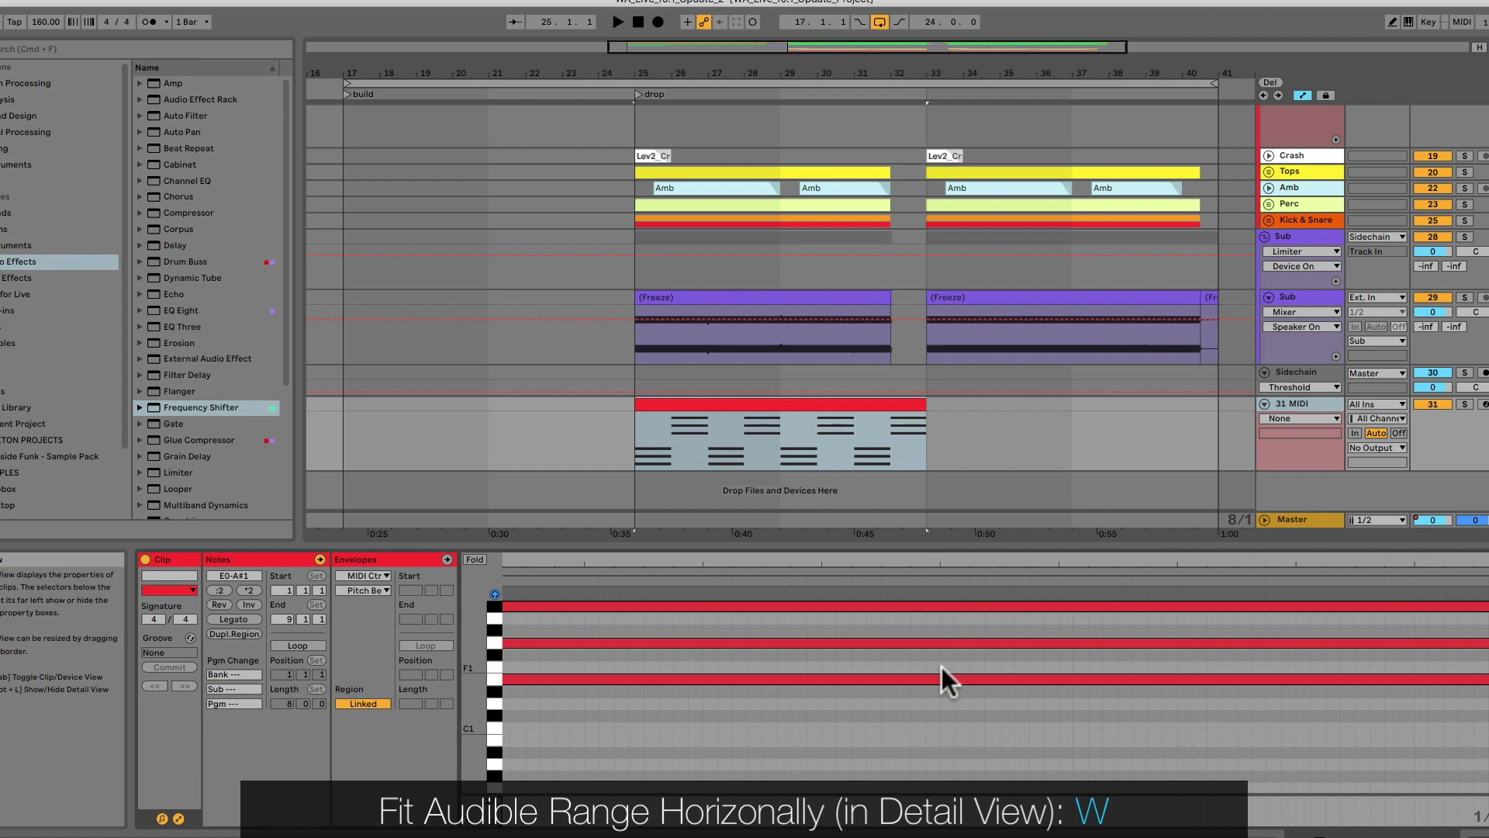
{"action": "key", "text": "w"}
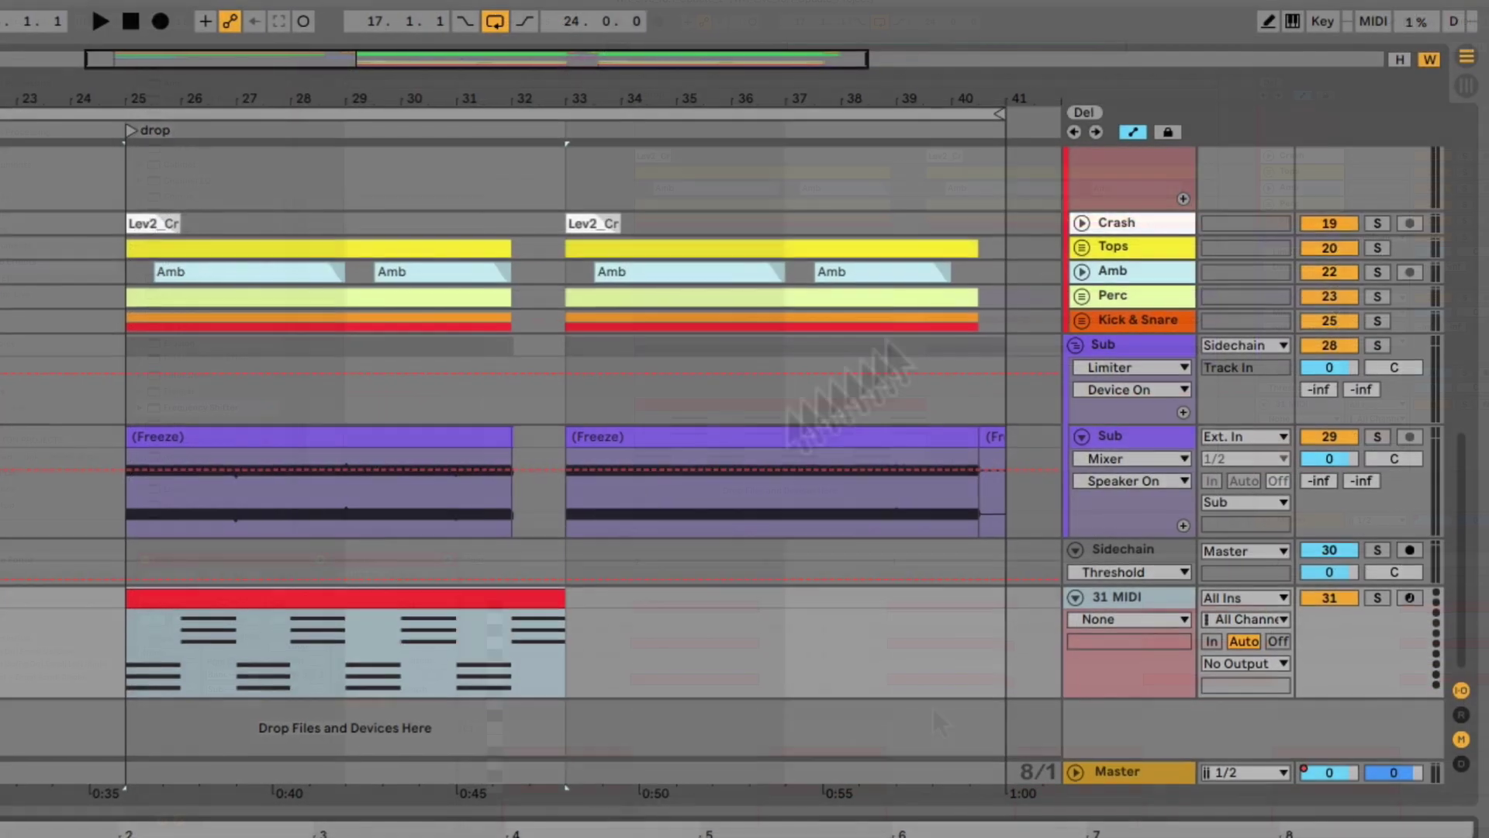
Fit the selected range to the arrangement width to frame bars 25–41, toggling MIDI mapping
{"action": "left_click", "coordinate": [1431, 61]}
{"action": "left_click", "coordinate": [1431, 62]}
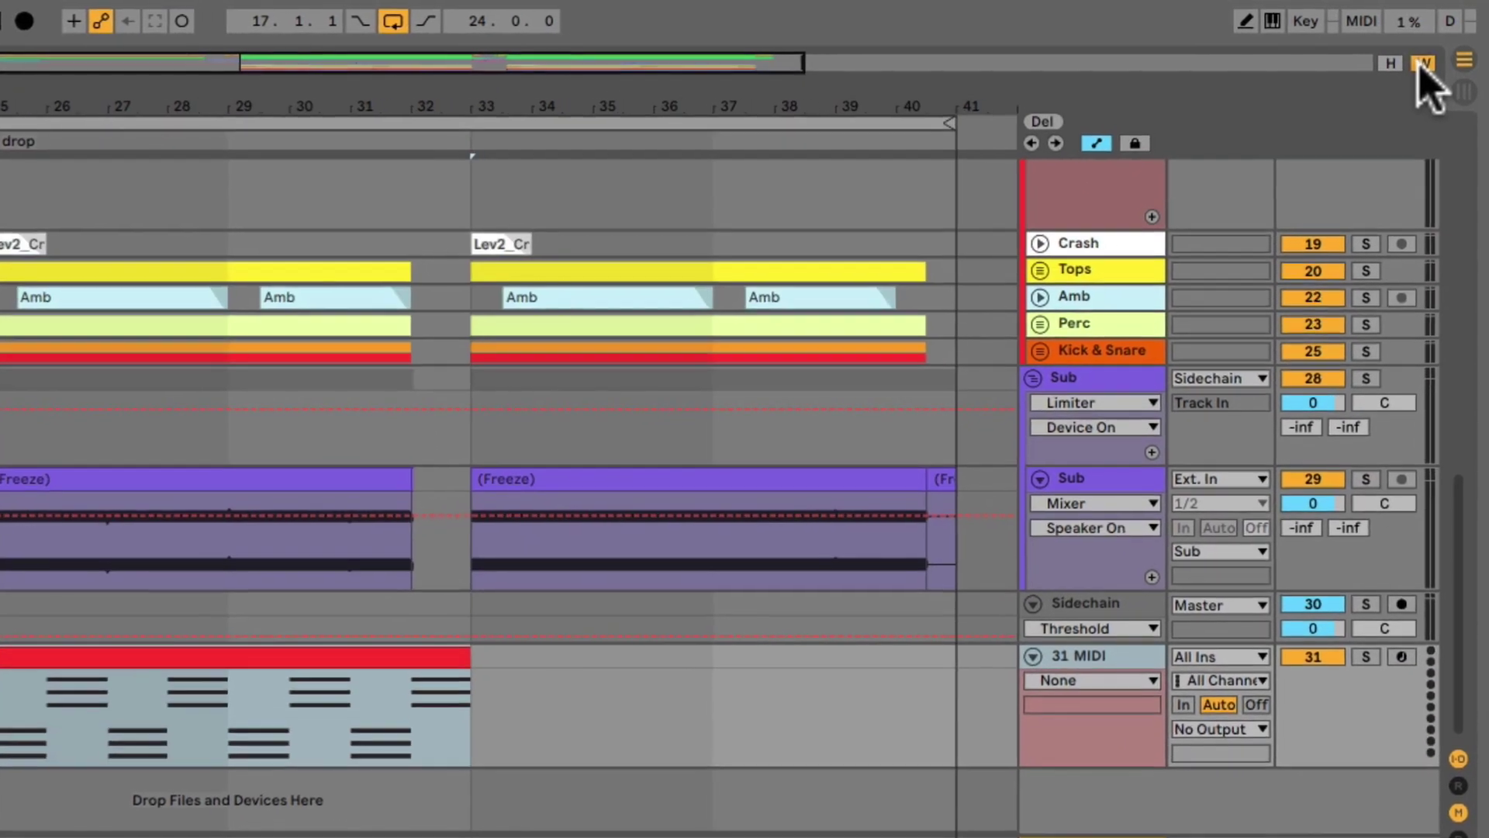
{"action": "key", "text": "ctrl+m"}
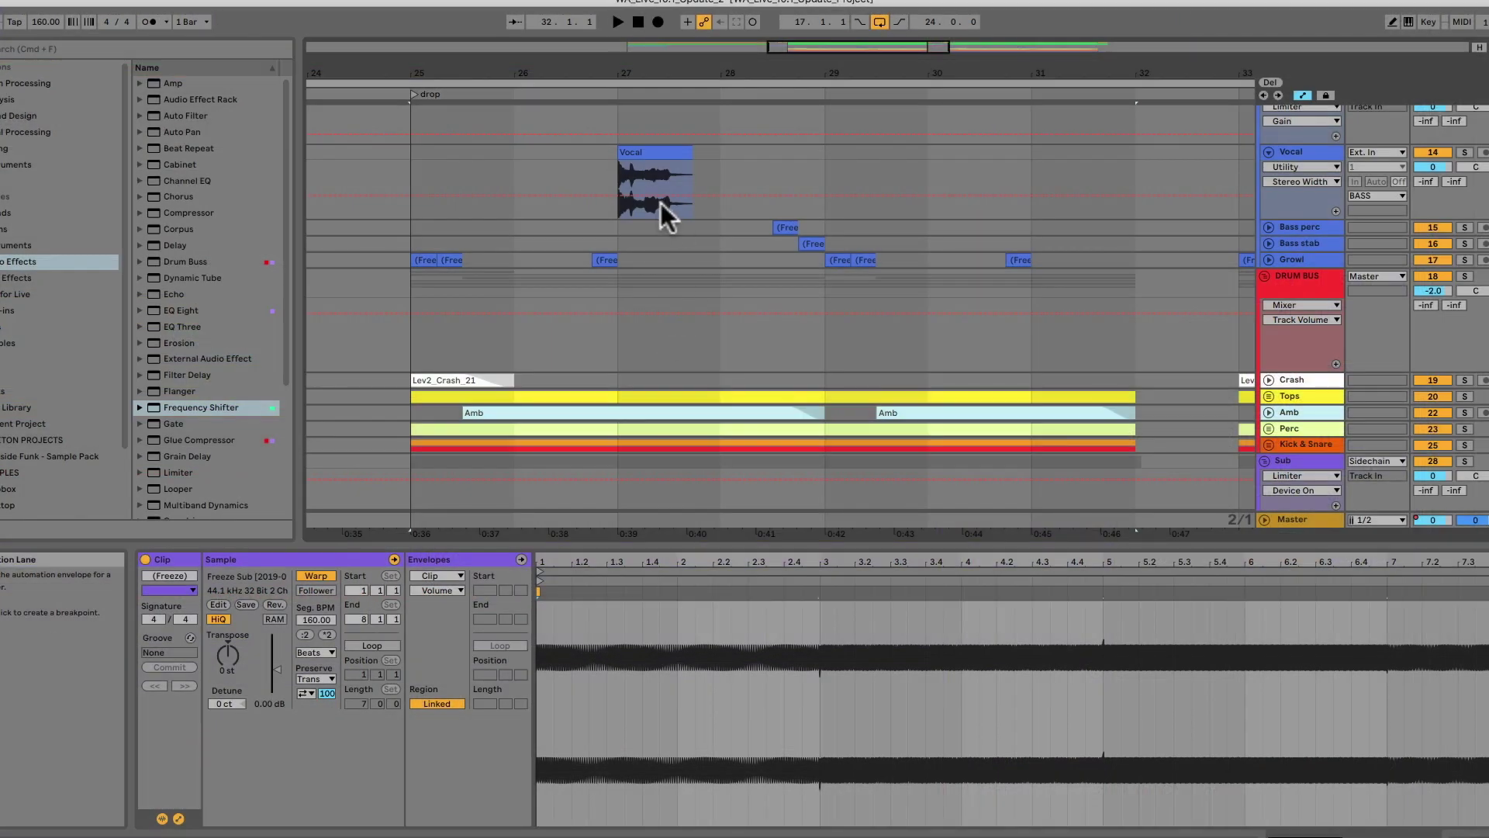
Zoom in on the Vocal clip and back out to bars 24–33, twice
{"action": "left_click", "coordinate": [650, 150]}
{"action": "key", "text": "z"}
{"action": "key", "text": "x"}
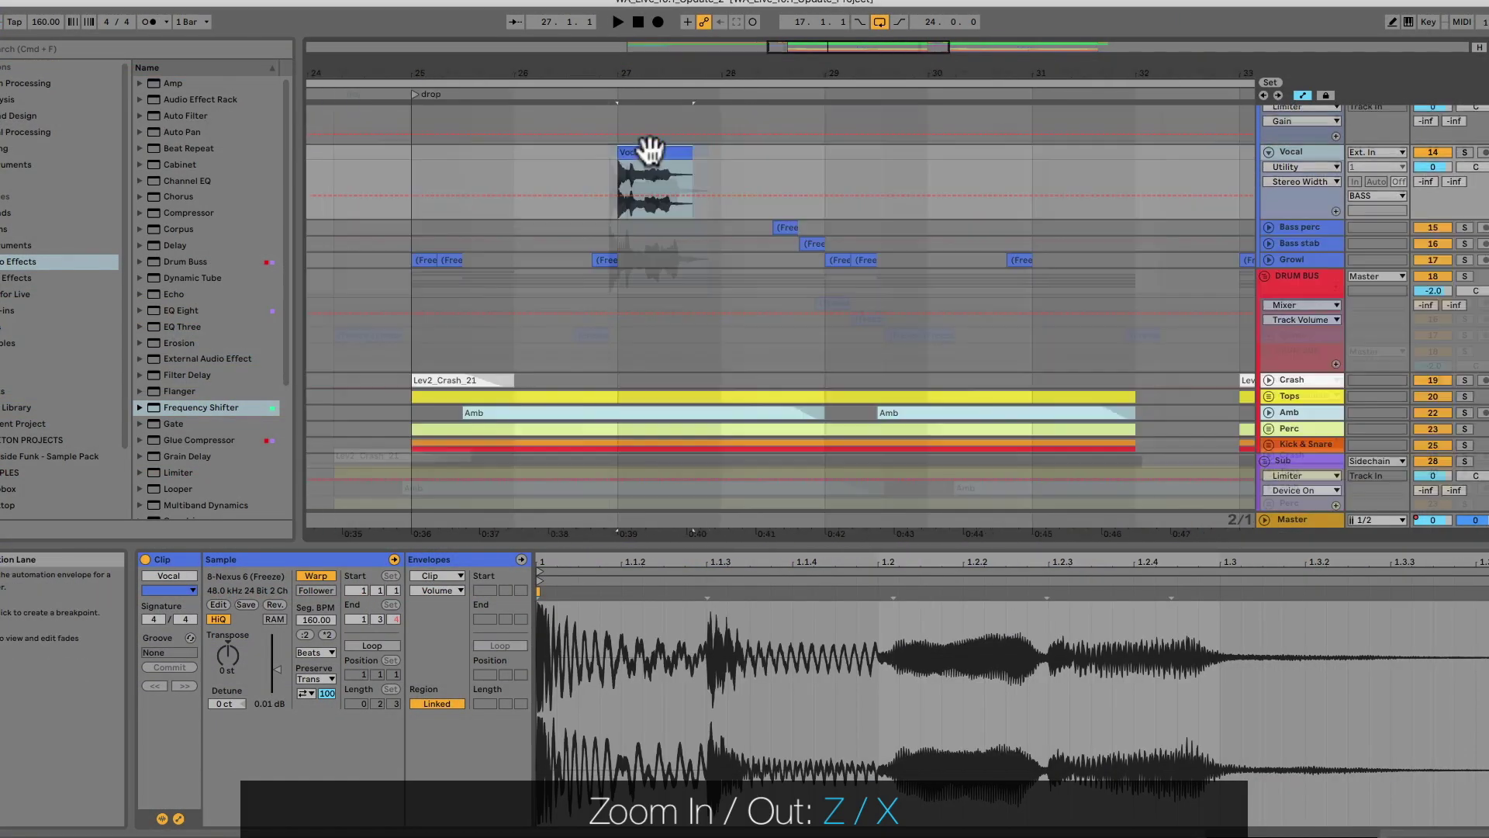
{"action": "key", "text": "z"}
{"action": "key", "text": "x"}
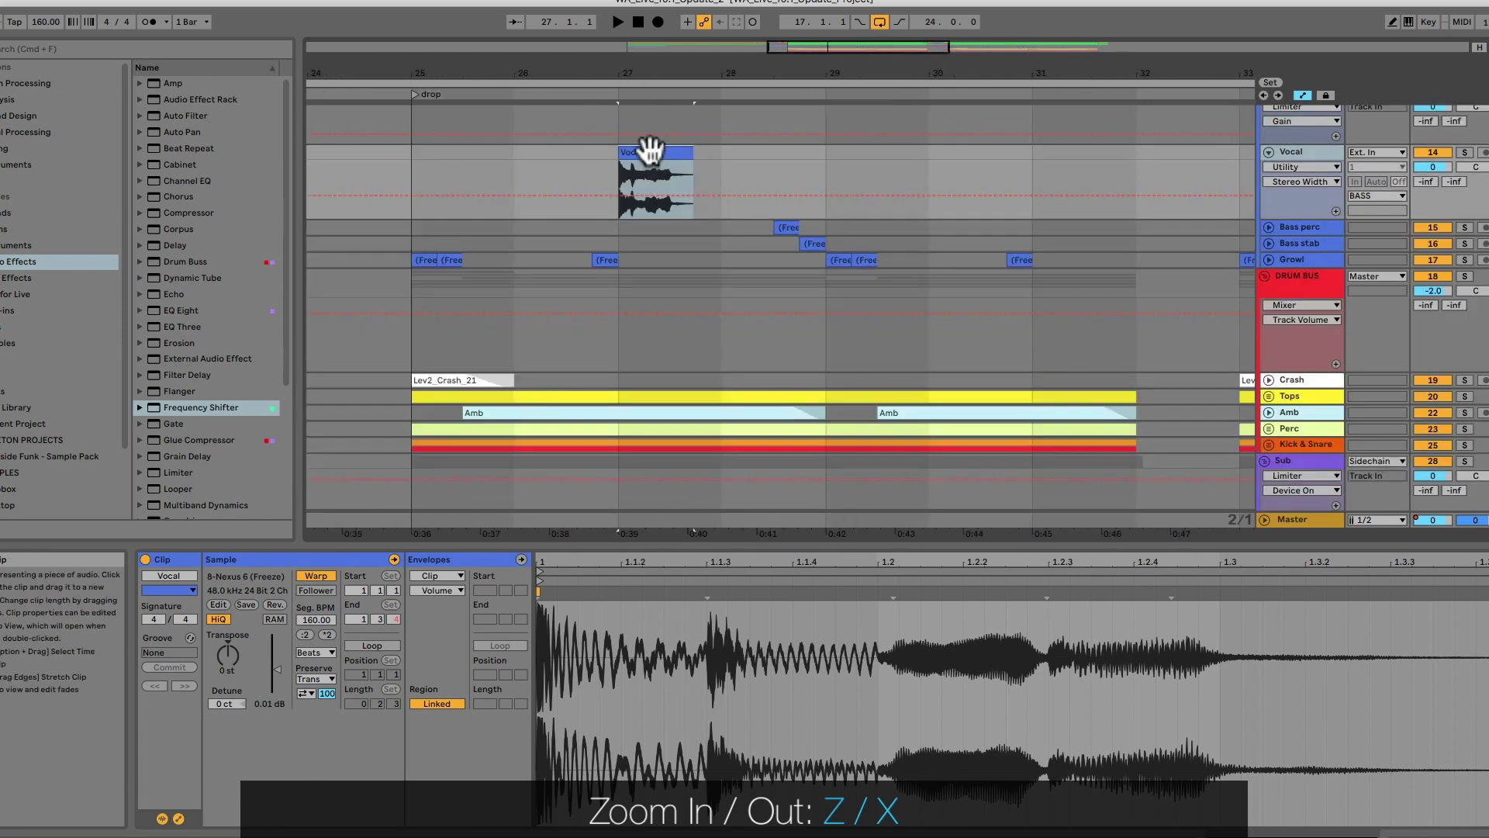
Zoom in on the 31 MIDI clip and back out twice, then select the Growl track
{"action": "scroll", "coordinate": [657, 264], "scroll_direction": "down", "scroll_amount": 2}
{"action": "scroll", "coordinate": [650, 248], "scroll_direction": "down", "scroll_amount": 6}
{"action": "left_click", "coordinate": [706, 400]}
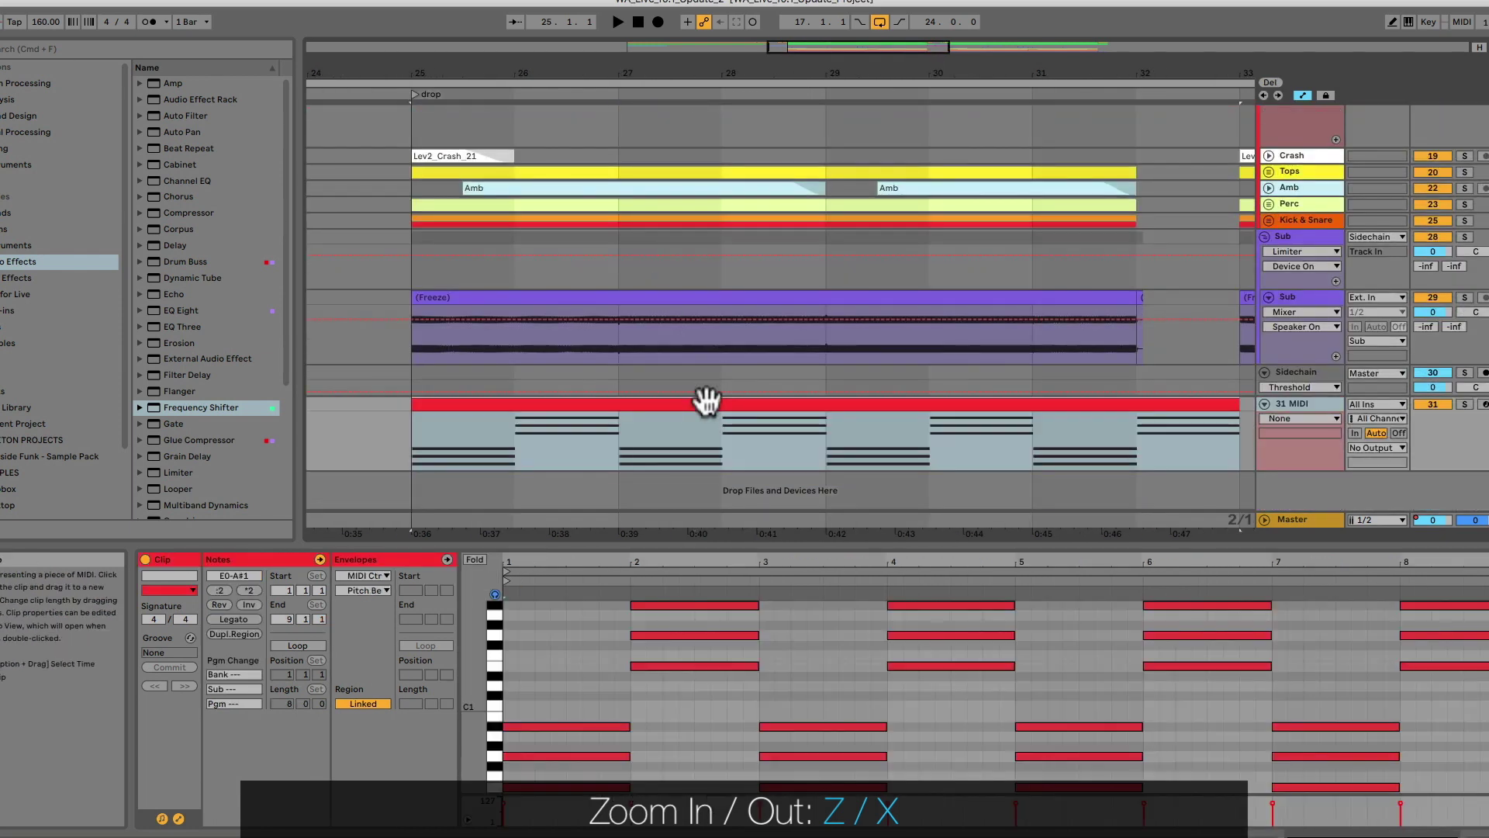
{"action": "key", "text": "z"}
{"action": "key", "text": "x"}
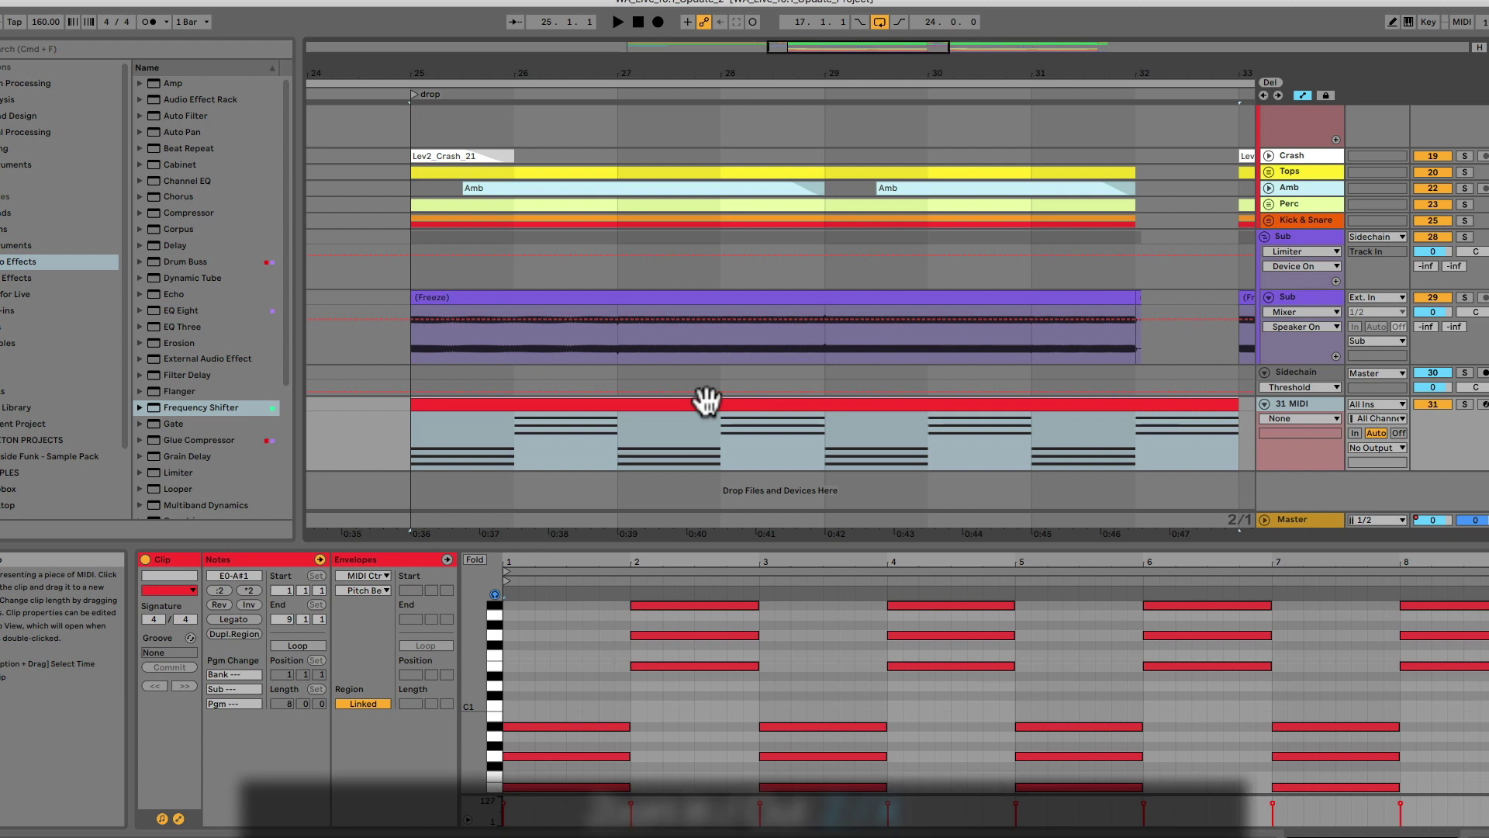
{"action": "key", "text": "z"}
{"action": "key", "text": "x"}
{"action": "left_click", "coordinate": [1301, 417]}
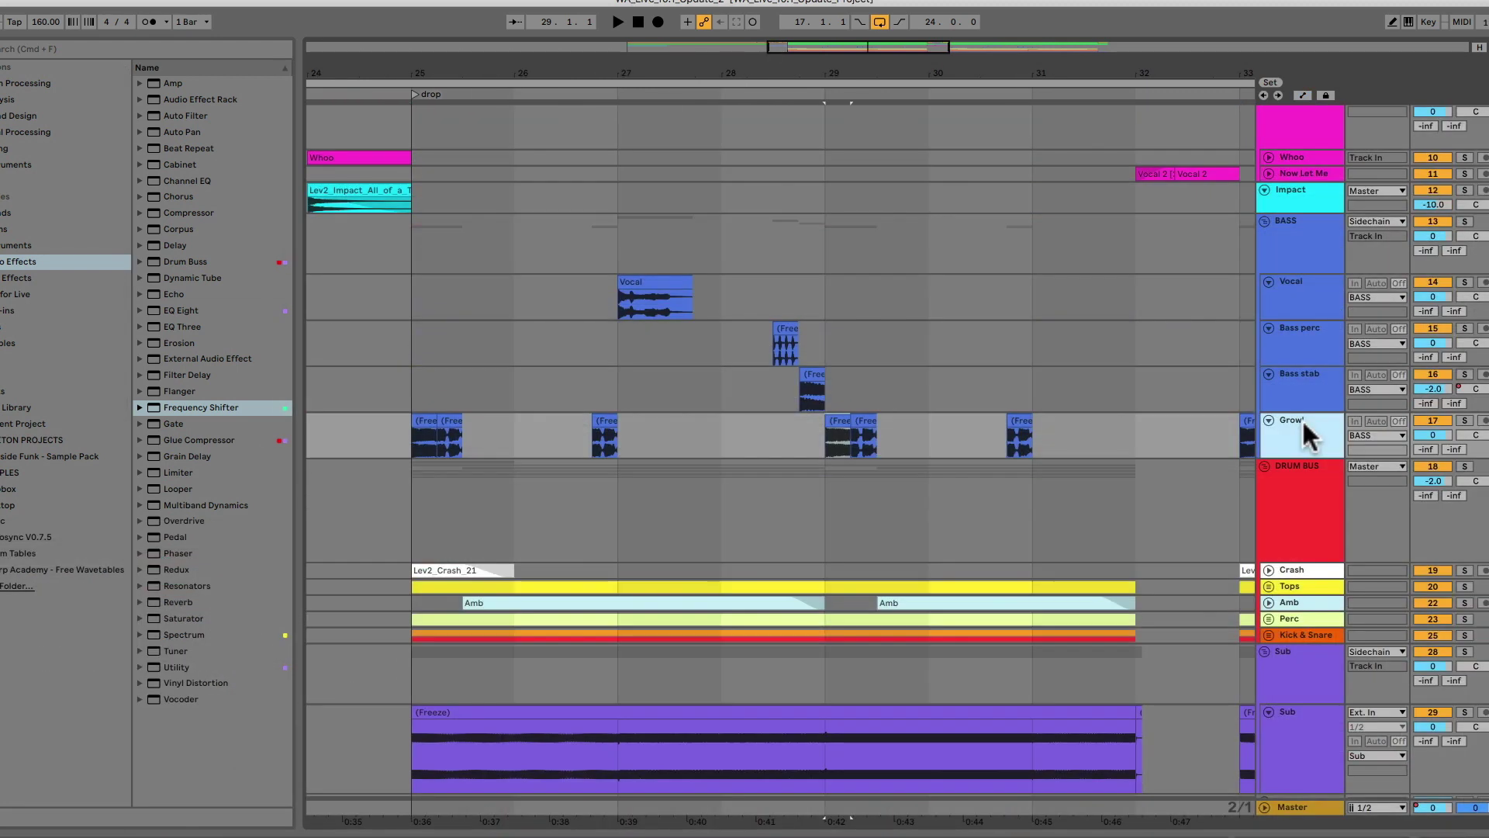
Make the Growl track taller, then shrink it back down twice with Alt+minus
{"action": "key", "text": "alt+plus"}
{"action": "key", "text": "alt+minus"}
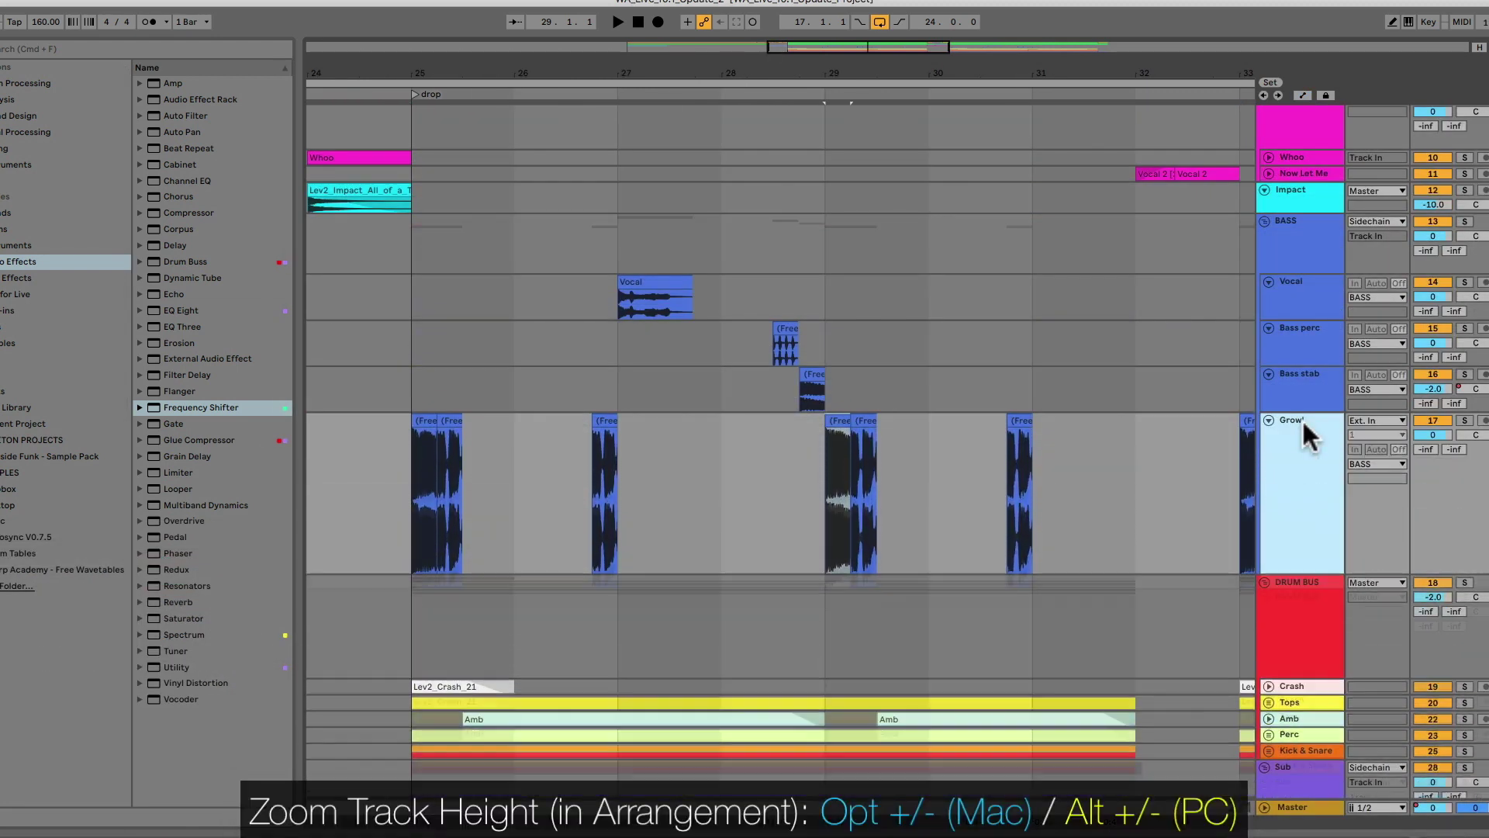
{"action": "key", "text": "alt+minus"}
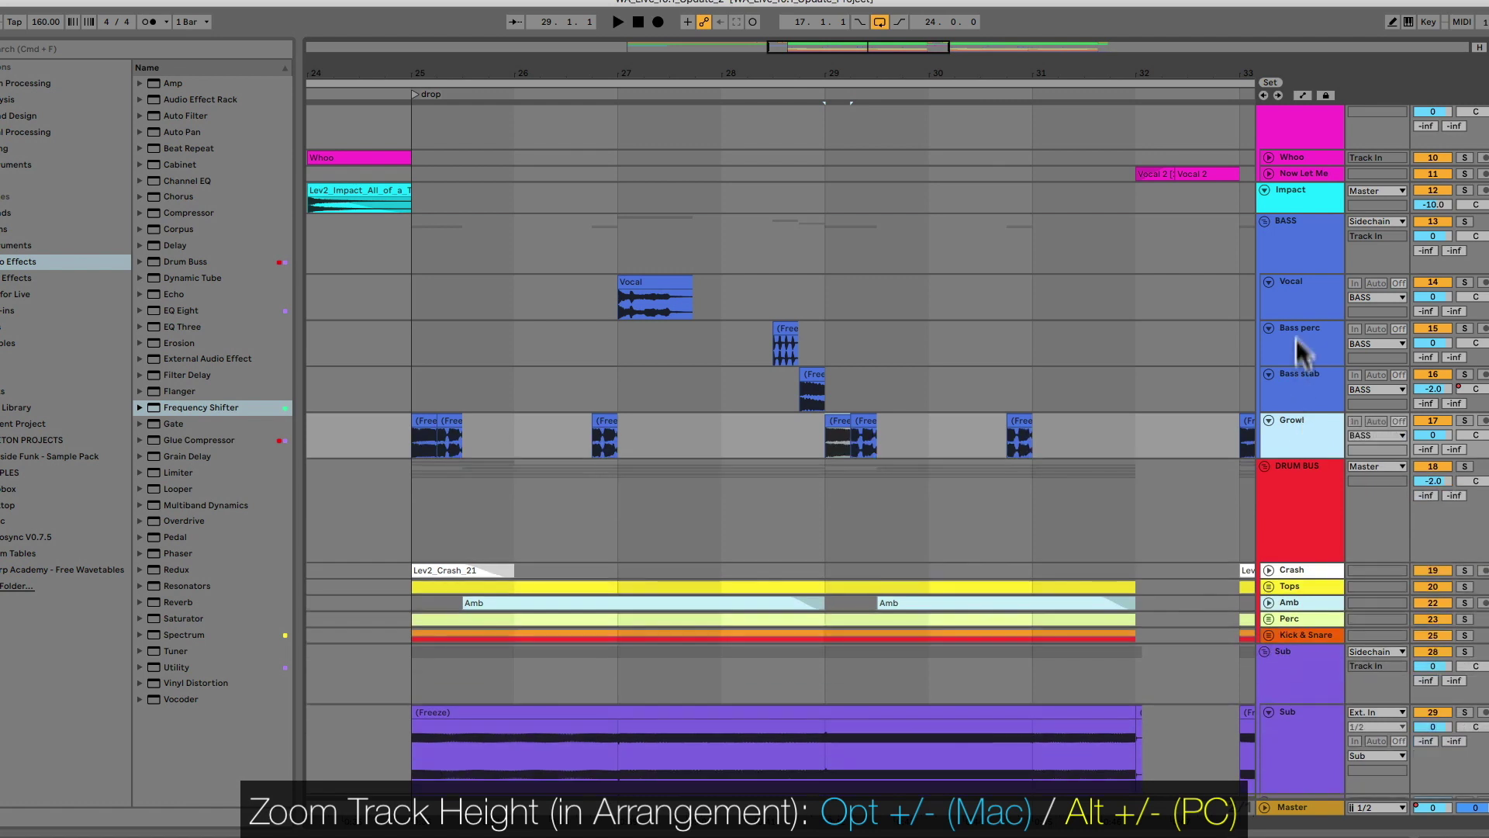
Enlarge and shrink the Vocal through Growl tracks together, then show automation envelopes
{"action": "left_click", "coordinate": [1296, 294], "text": "shift"}
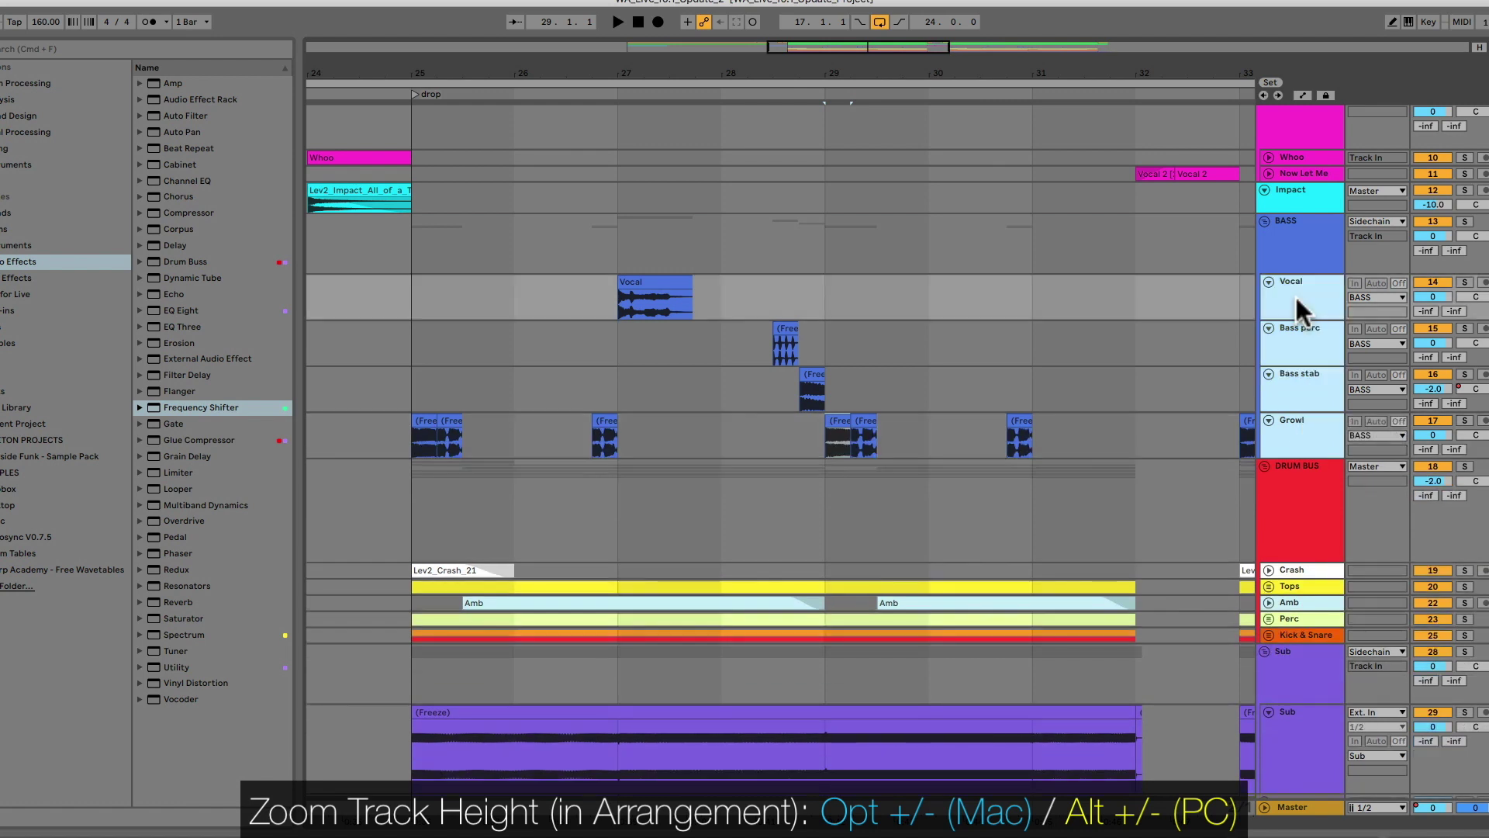
{"action": "key", "text": "alt+plus"}
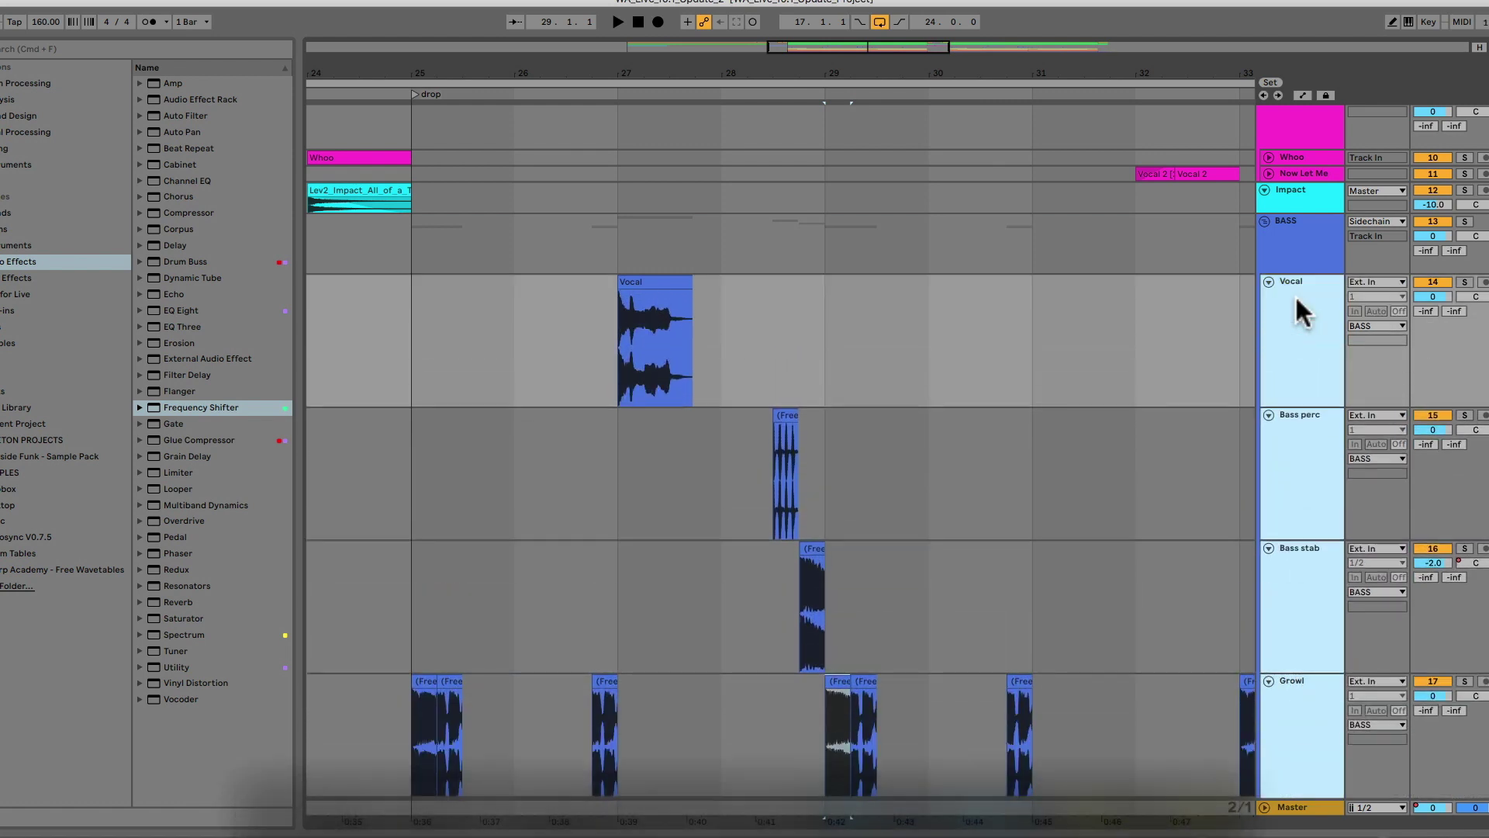
{"action": "key", "text": "alt+minus"}
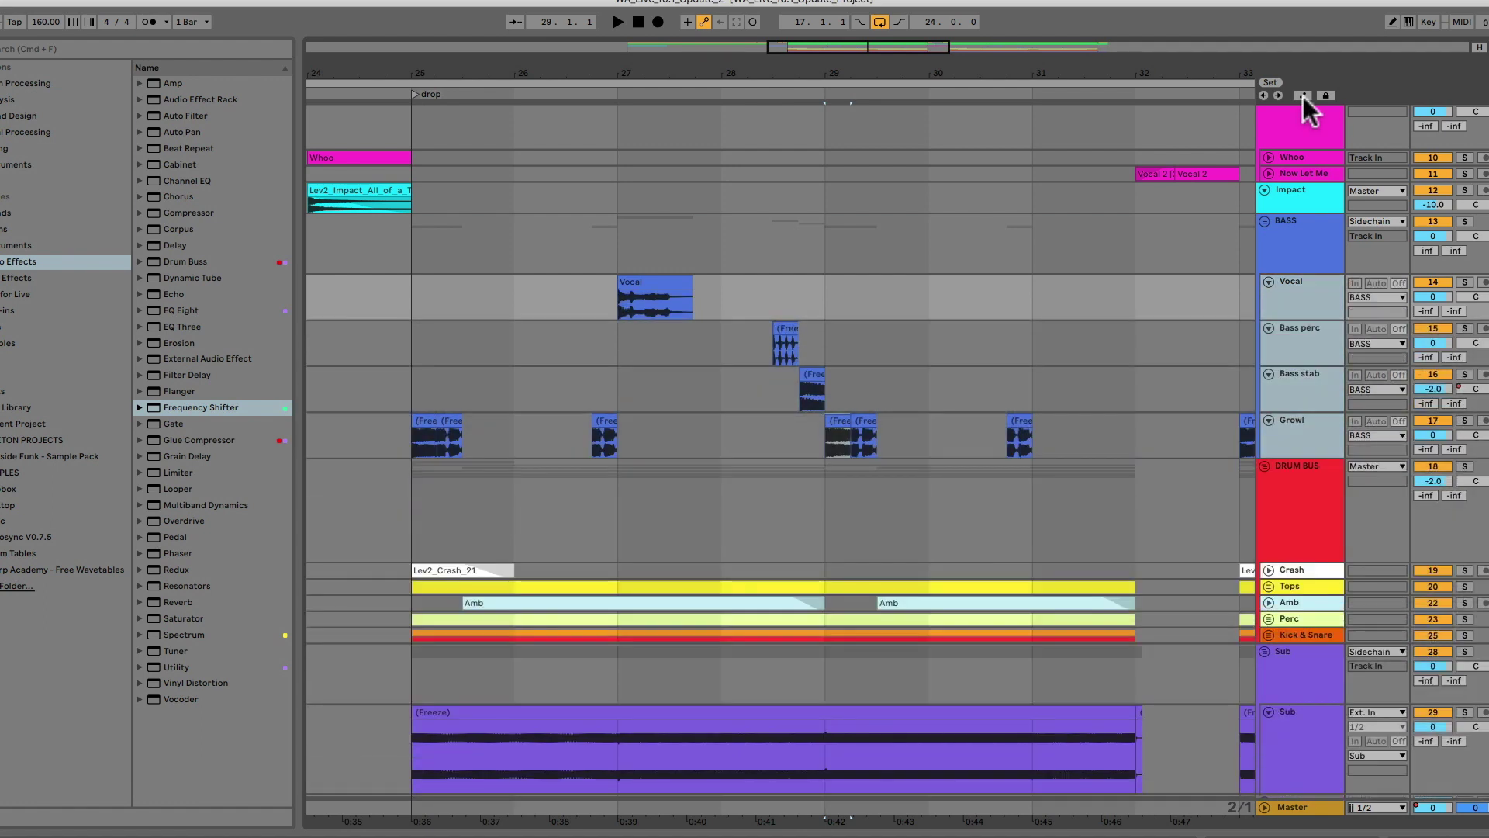
{"action": "left_click", "coordinate": [1303, 96]}
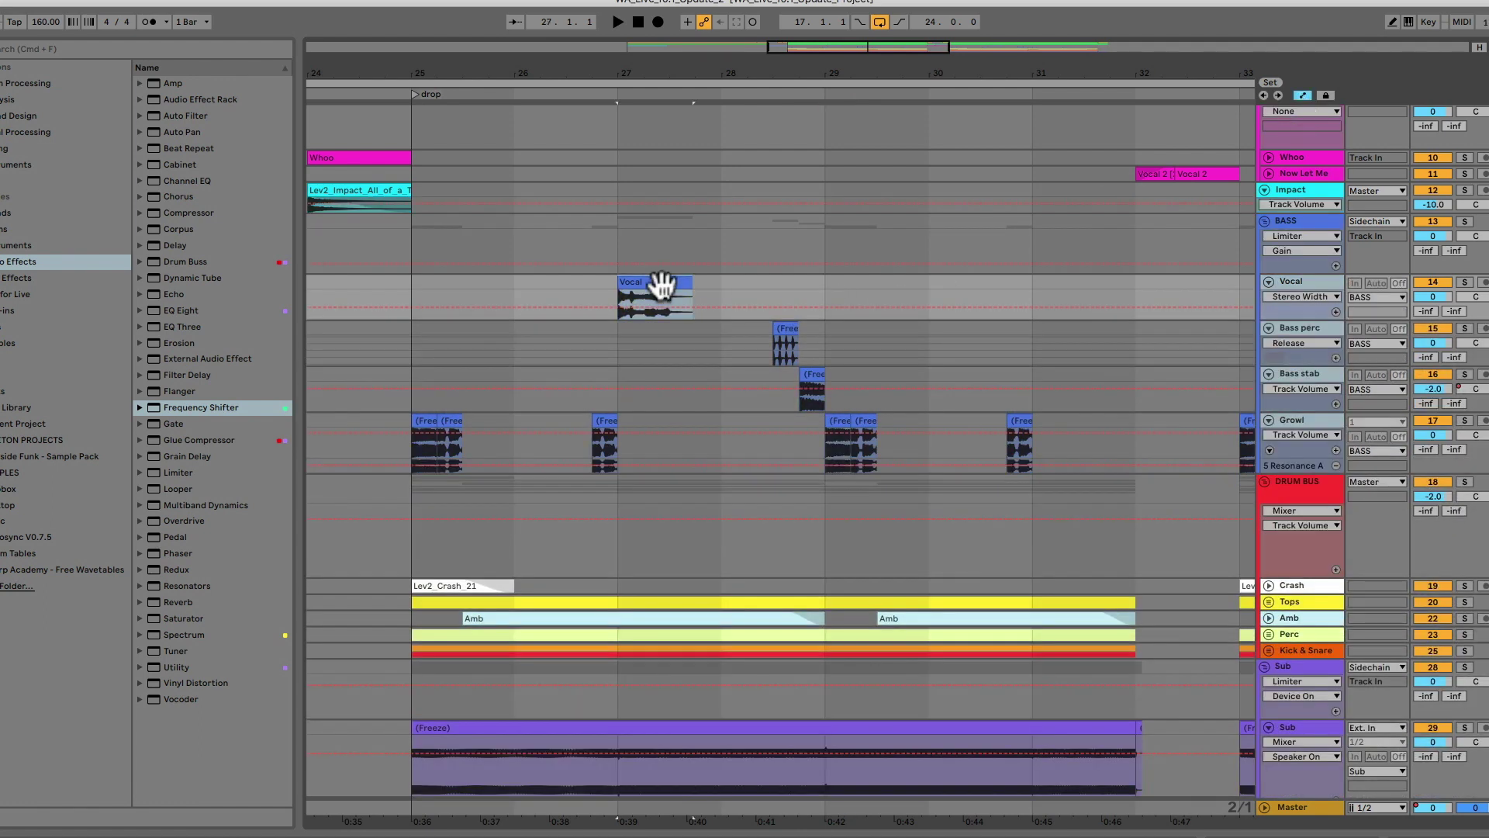
Lengthen the Vocal clip's fade-in to about 27.1.4, then return to a zoomed-out arrangement
{"action": "key", "text": "z"}
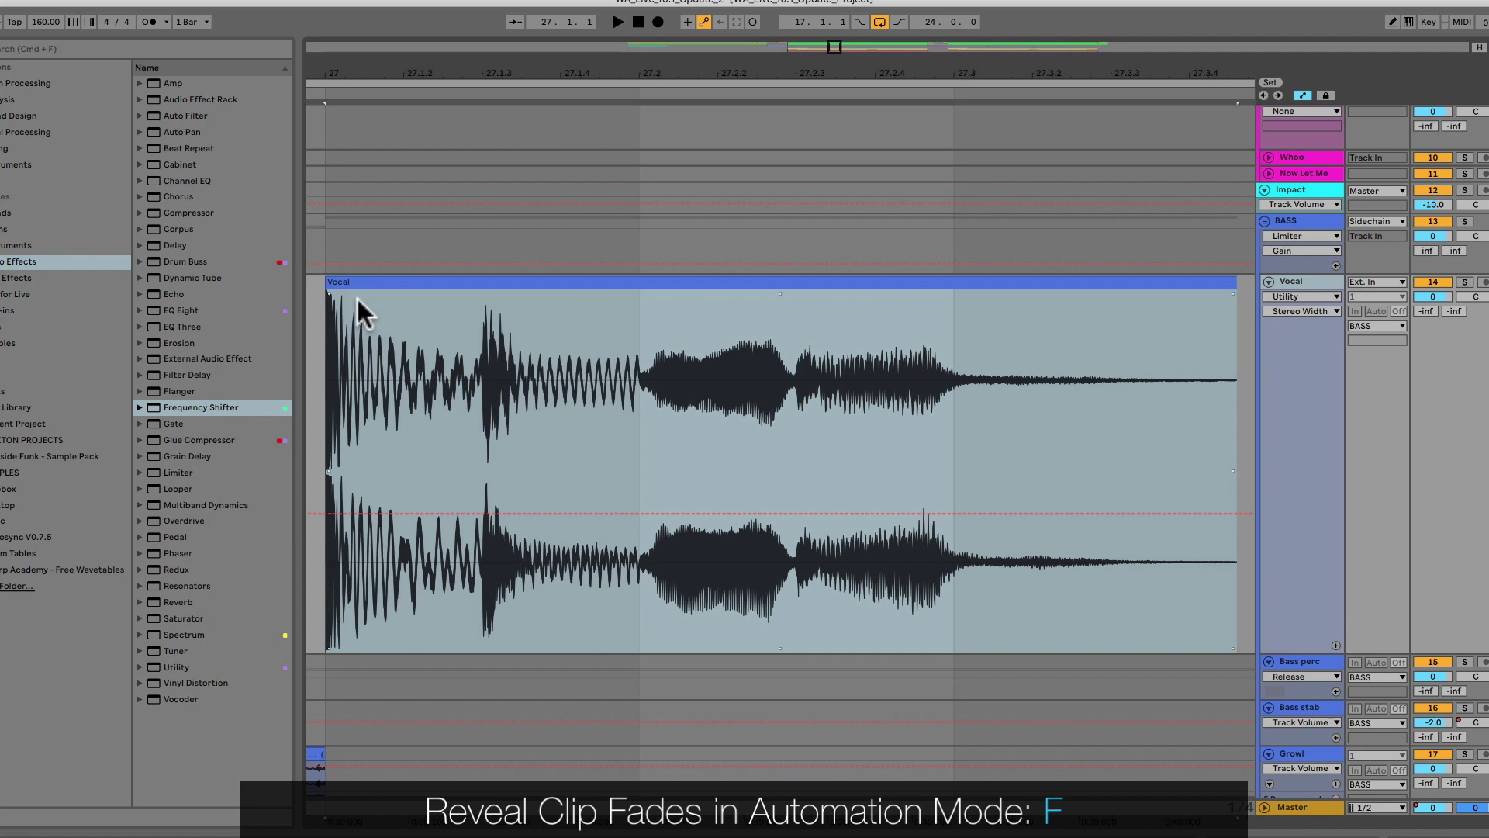
{"action": "key", "text": "f"}
{"action": "mouse_move", "coordinate": [328, 291]}
{"action": "left_mouse_down"}
{"action": "mouse_move", "coordinate": [592, 300]}
{"action": "mouse_move", "coordinate": [324, 292]}
{"action": "left_mouse_up"}
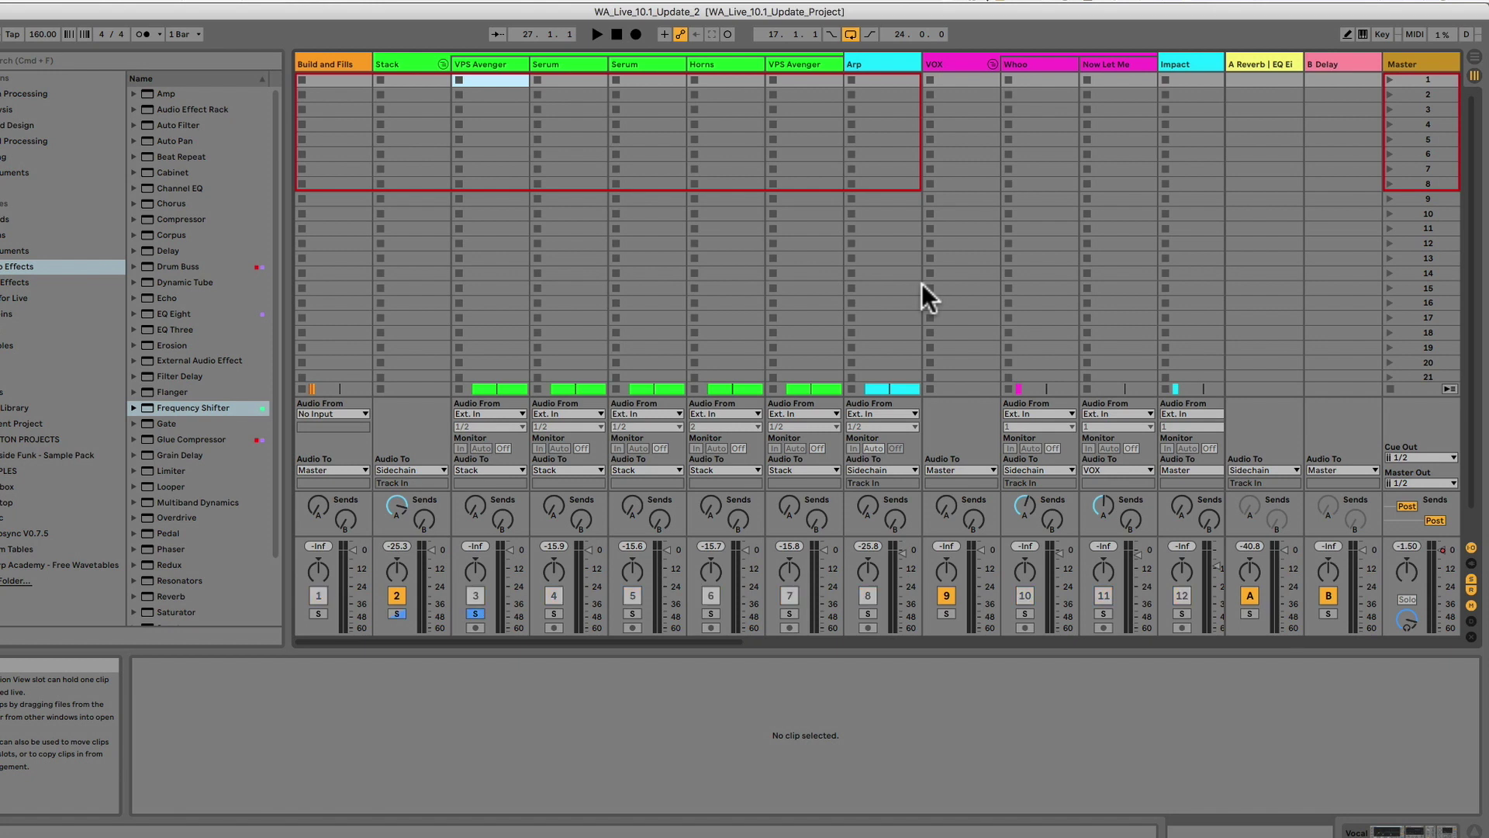
{"action": "key", "text": "Tab"}
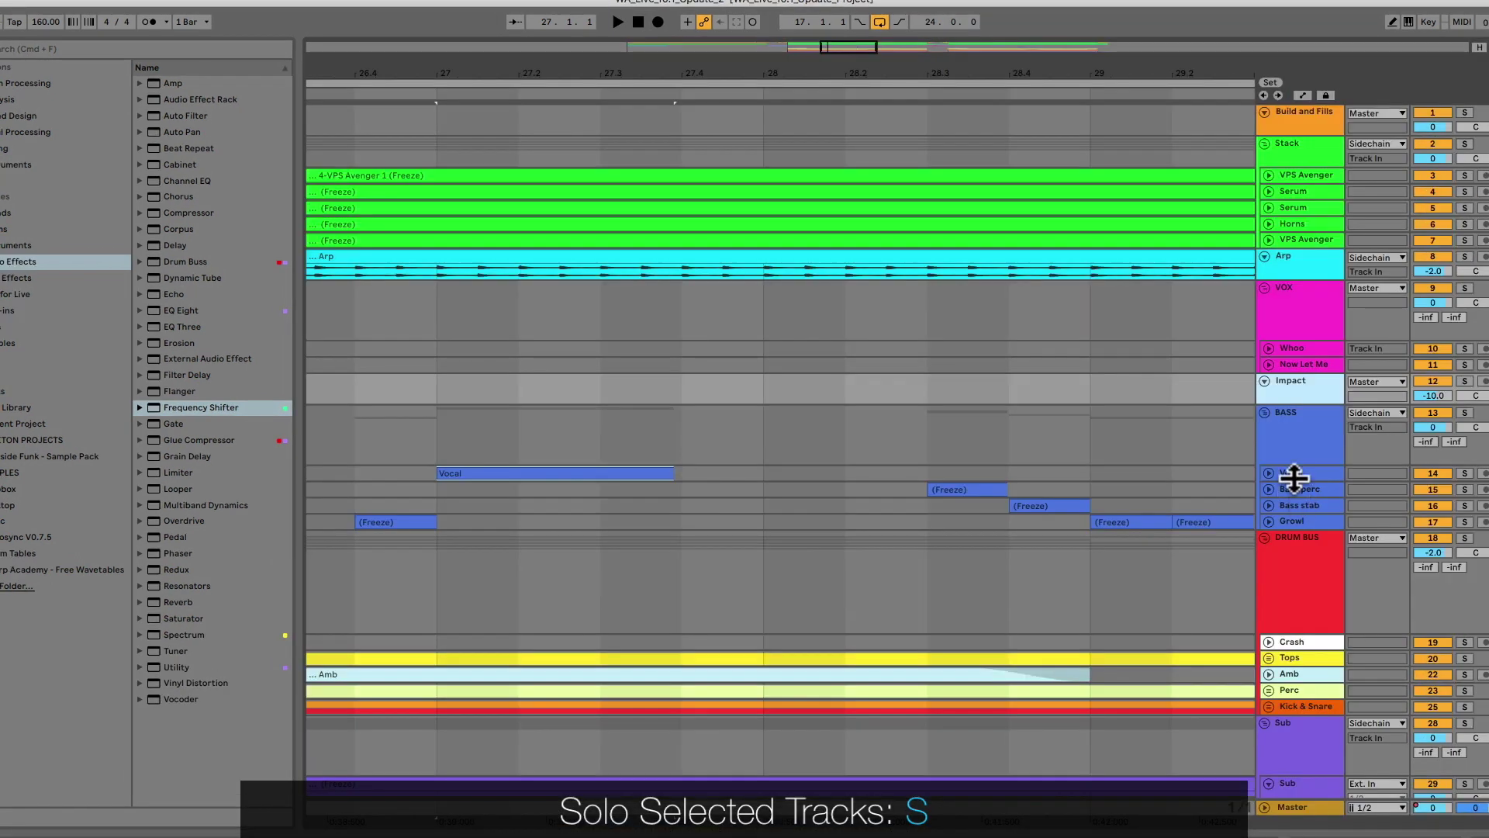
{"action": "key", "text": "Right"}
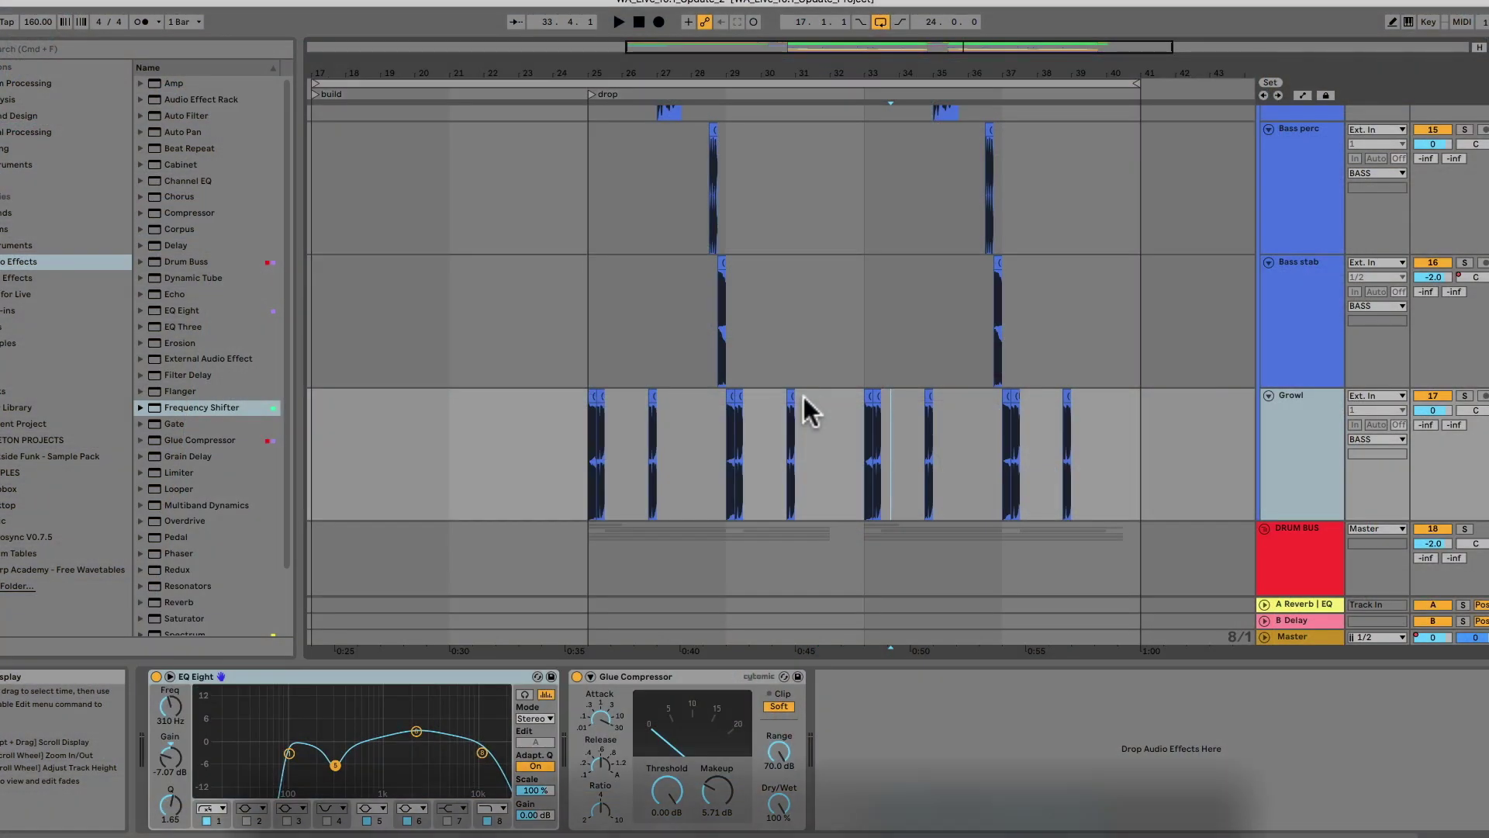
Pinch-zoom around bar 33 on Growl until the D3, A#2 and G2 chord fills the note editor
{"action": "scroll", "coordinate": [806, 363], "scroll_direction": "down", "scroll_amount": 10}
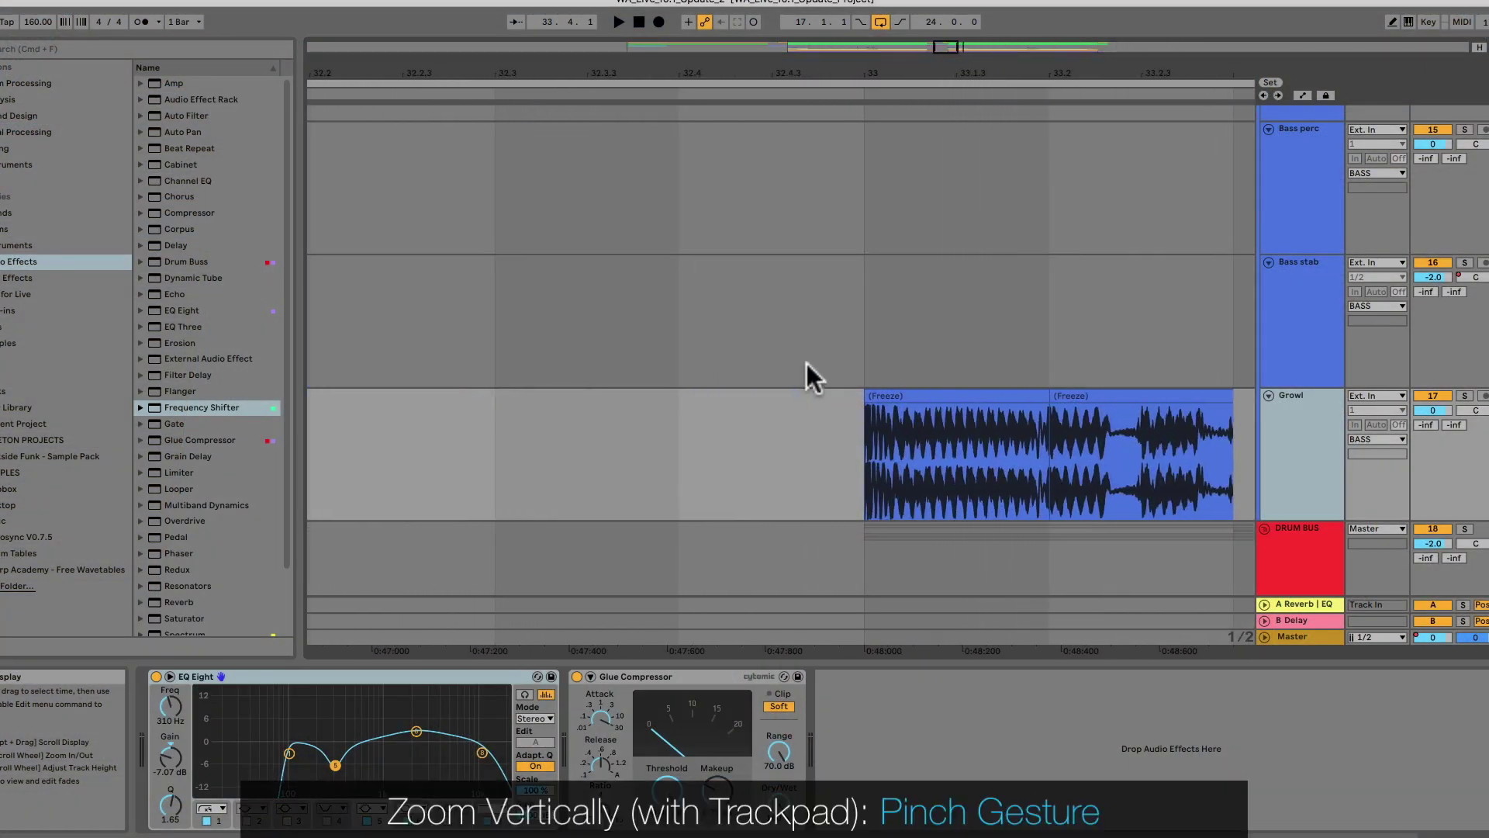
{"action": "scroll", "coordinate": [807, 363], "scroll_direction": "down", "scroll_amount": 3}
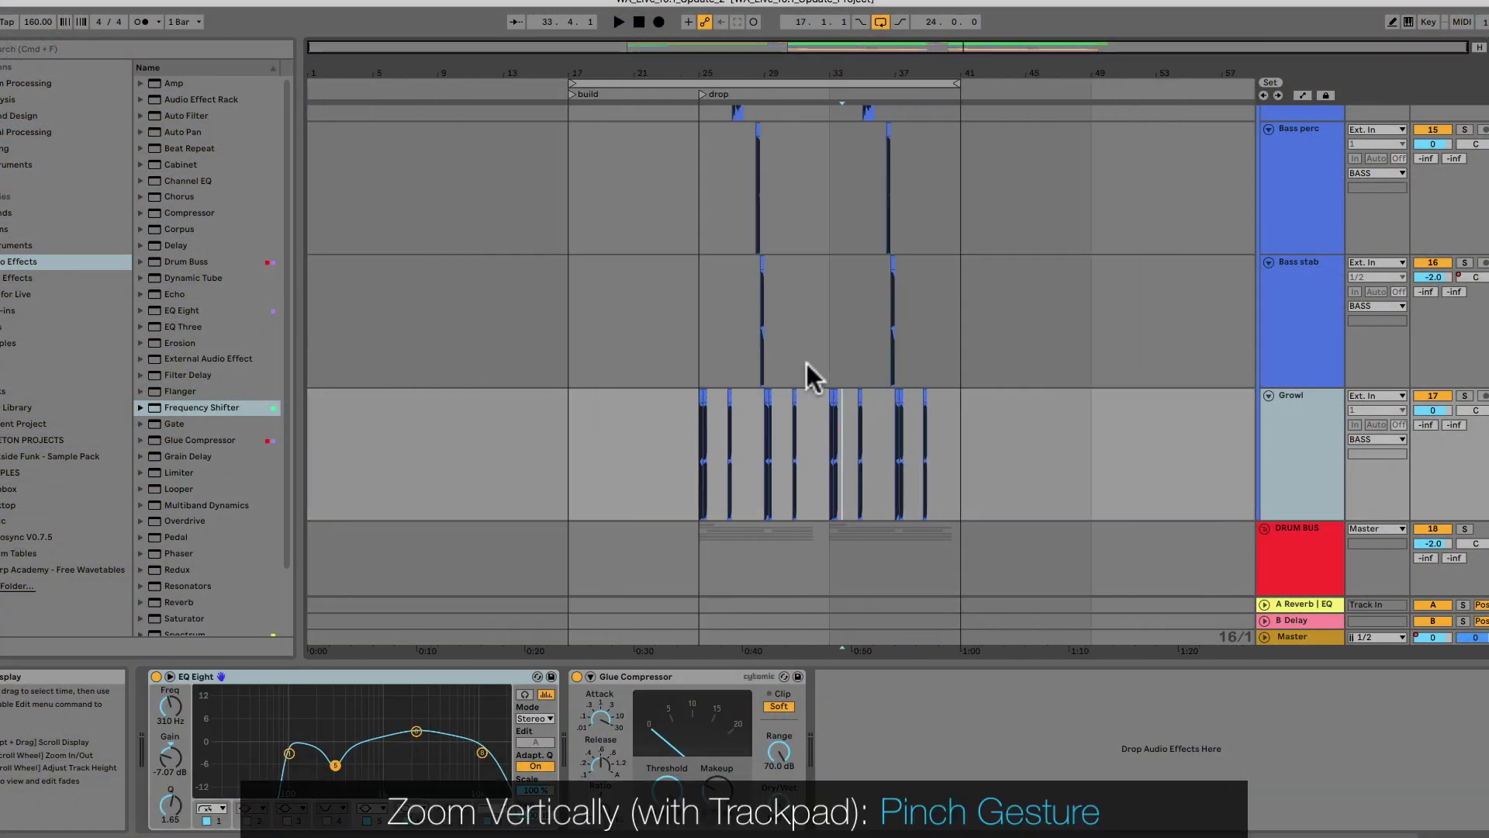
{"action": "scroll", "coordinate": [807, 363], "scroll_direction": "up", "scroll_amount": 15}
{"action": "scroll", "coordinate": [806, 363], "scroll_direction": "down", "scroll_amount": 5}
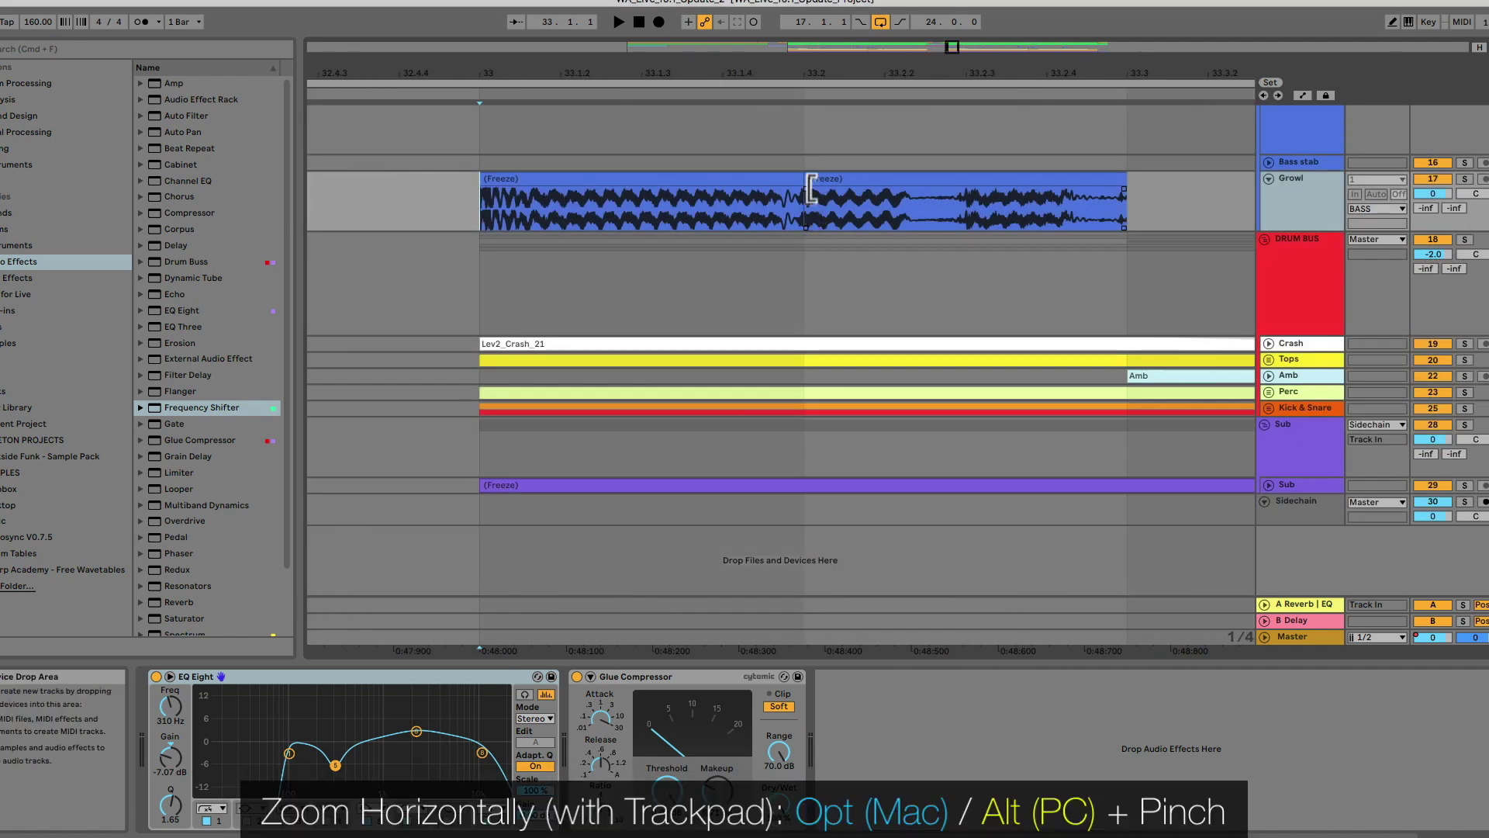
{"action": "scroll", "coordinate": [806, 225], "scroll_direction": "up", "scroll_amount": 5}
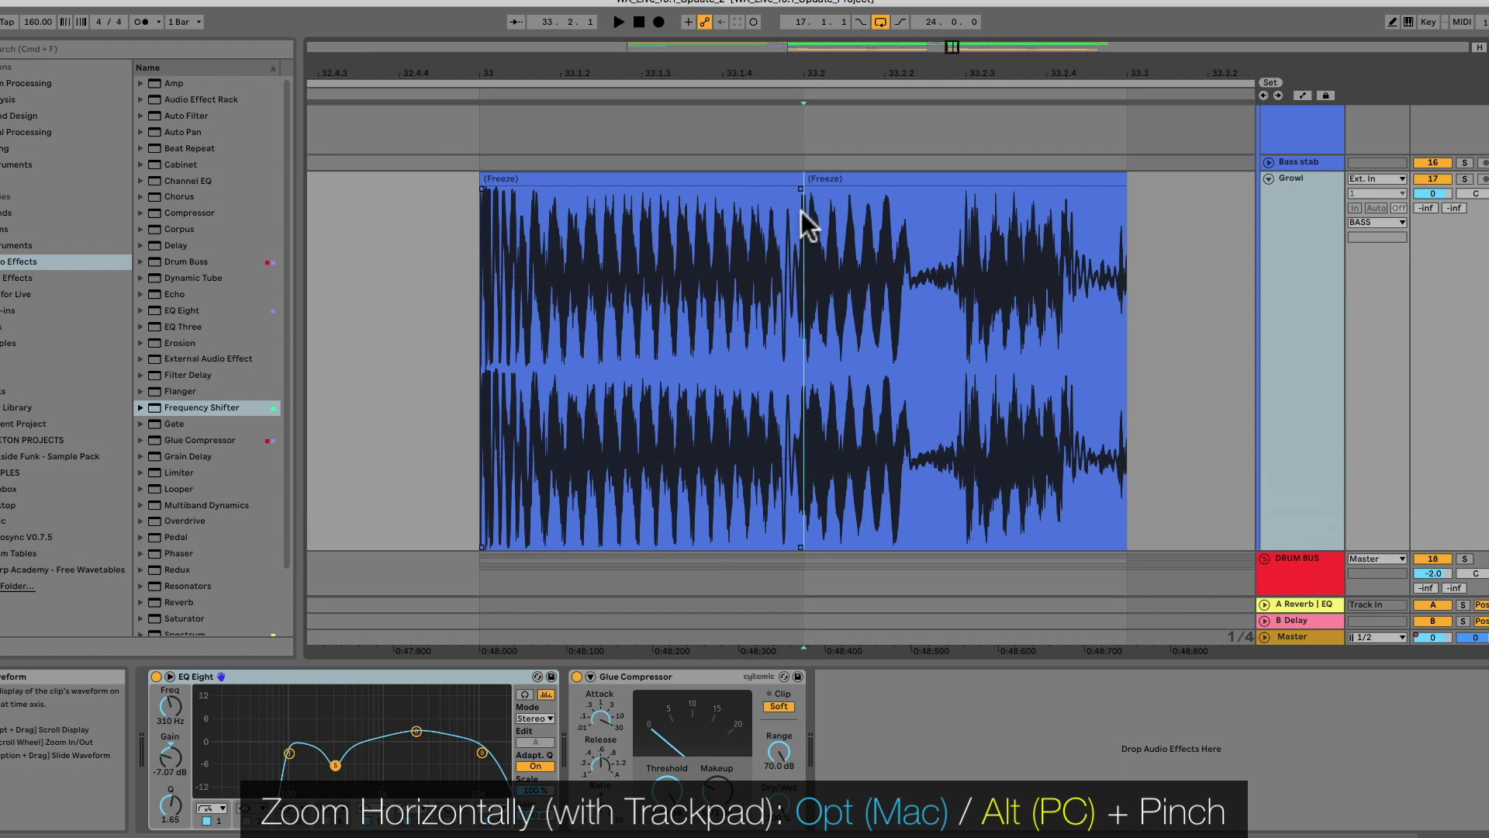
{"action": "scroll", "coordinate": [802, 211], "scroll_direction": "down", "scroll_amount": 6}
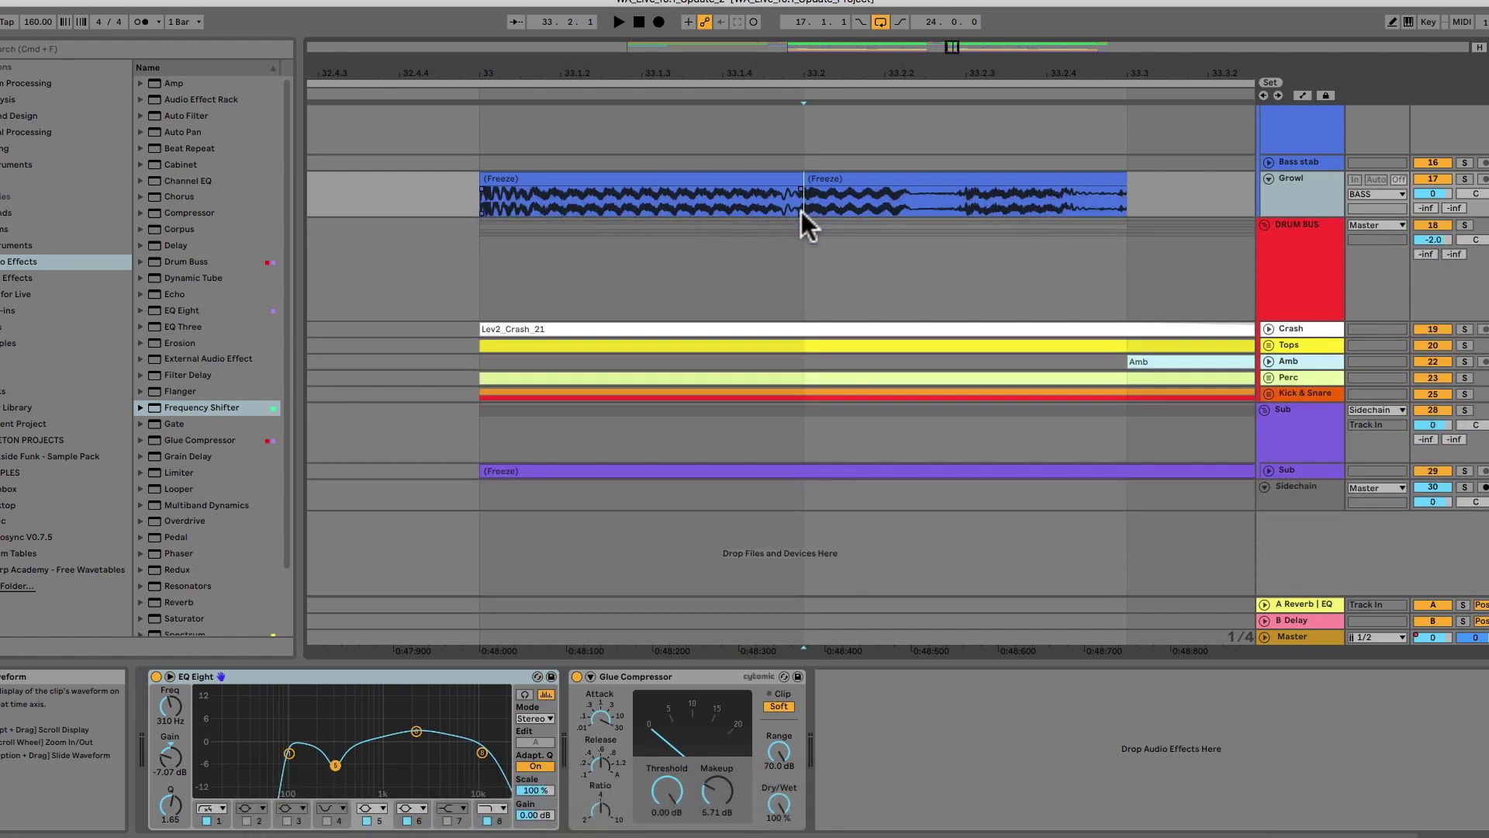
{"action": "scroll", "coordinate": [802, 211], "scroll_direction": "up", "scroll_amount": 3}
{"action": "scroll", "coordinate": [803, 214], "scroll_direction": "up", "scroll_amount": 3}
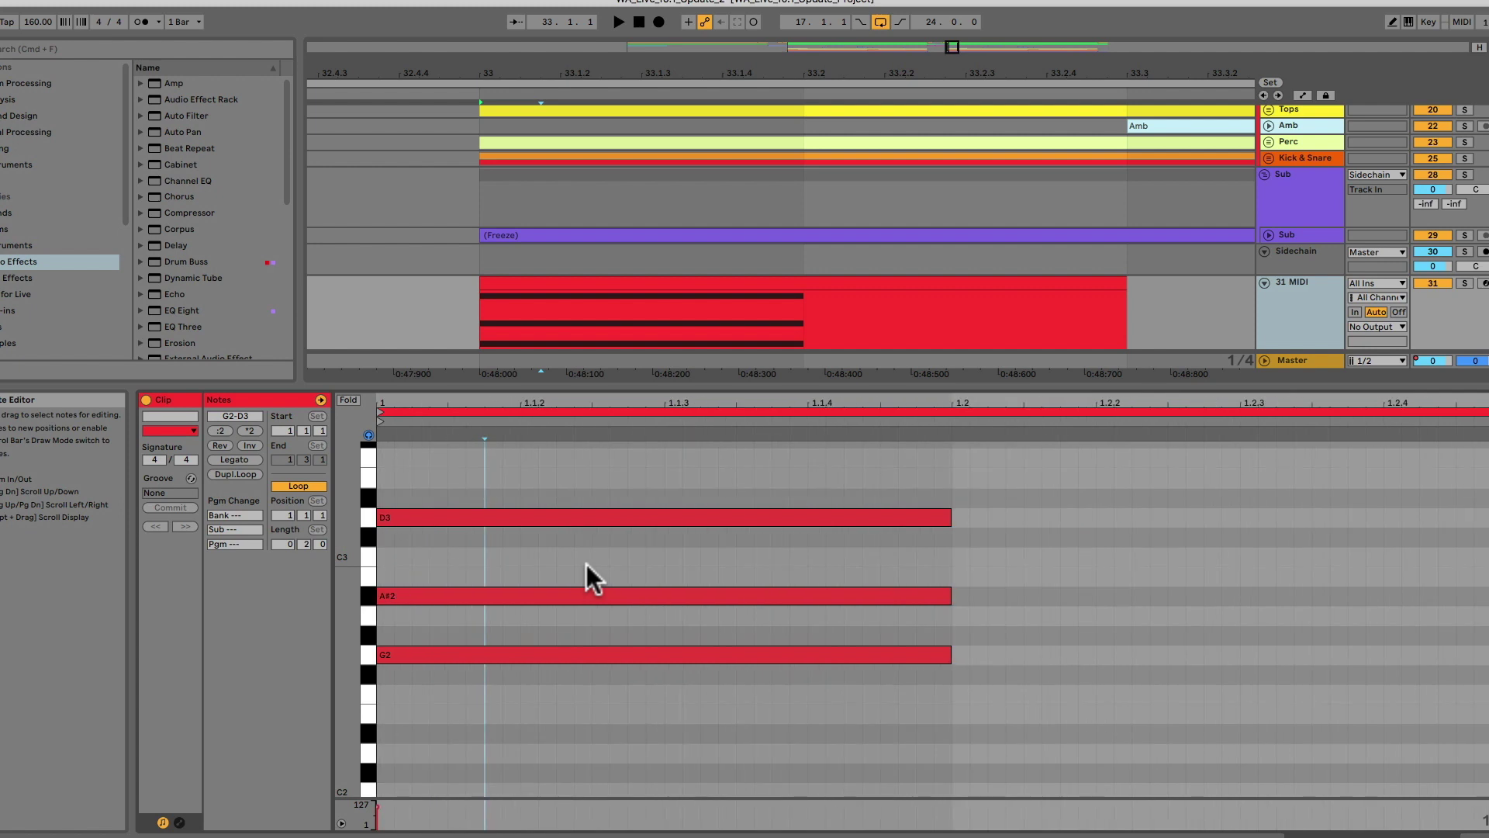
{"action": "scroll", "coordinate": [574, 602], "scroll_direction": "down", "scroll_amount": 5}
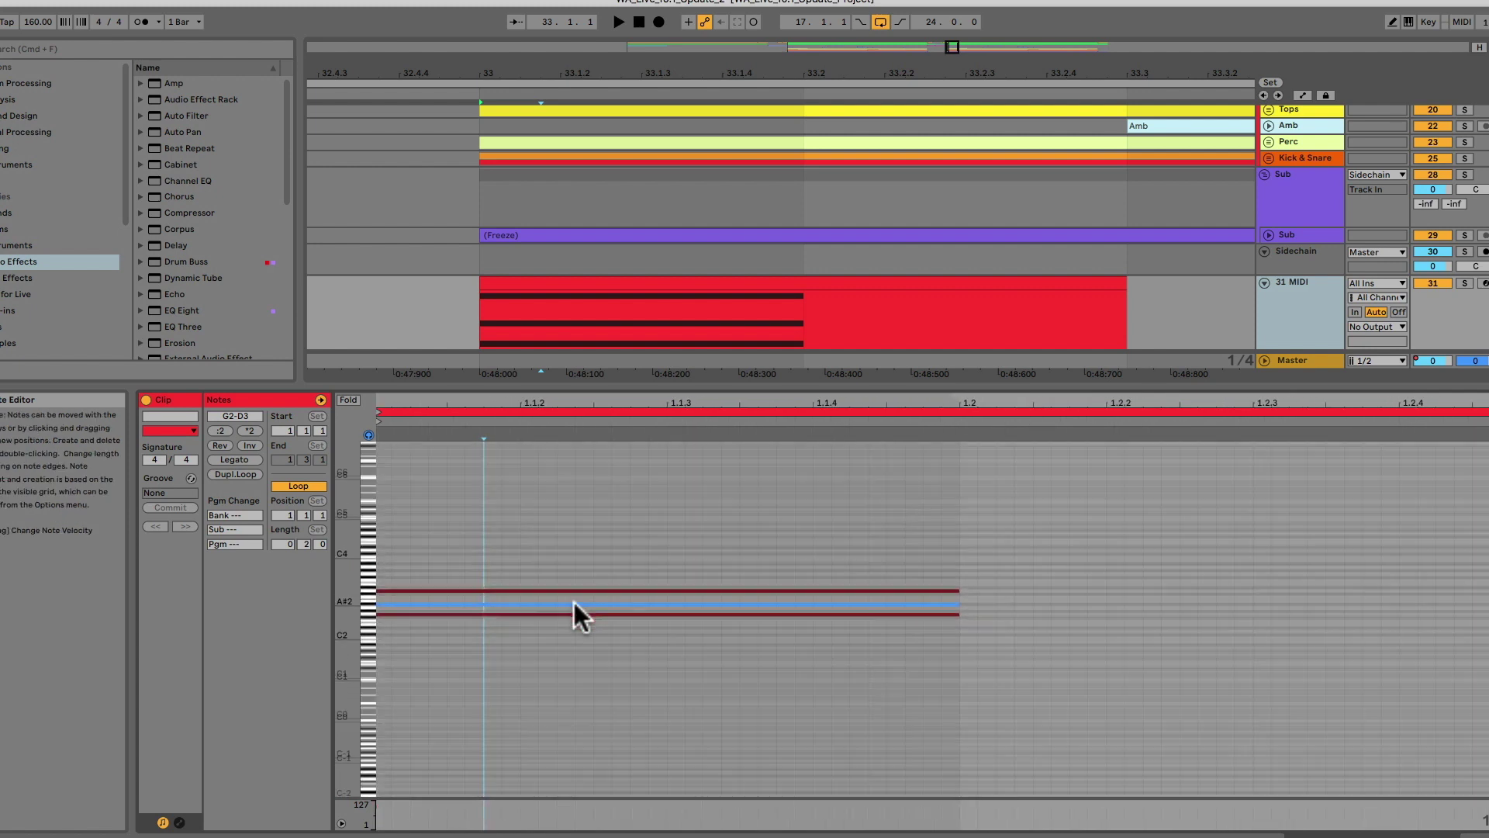
{"action": "scroll", "coordinate": [573, 602], "scroll_direction": "up", "scroll_amount": 6}
{"action": "scroll", "coordinate": [574, 602], "scroll_direction": "down", "scroll_amount": 2}
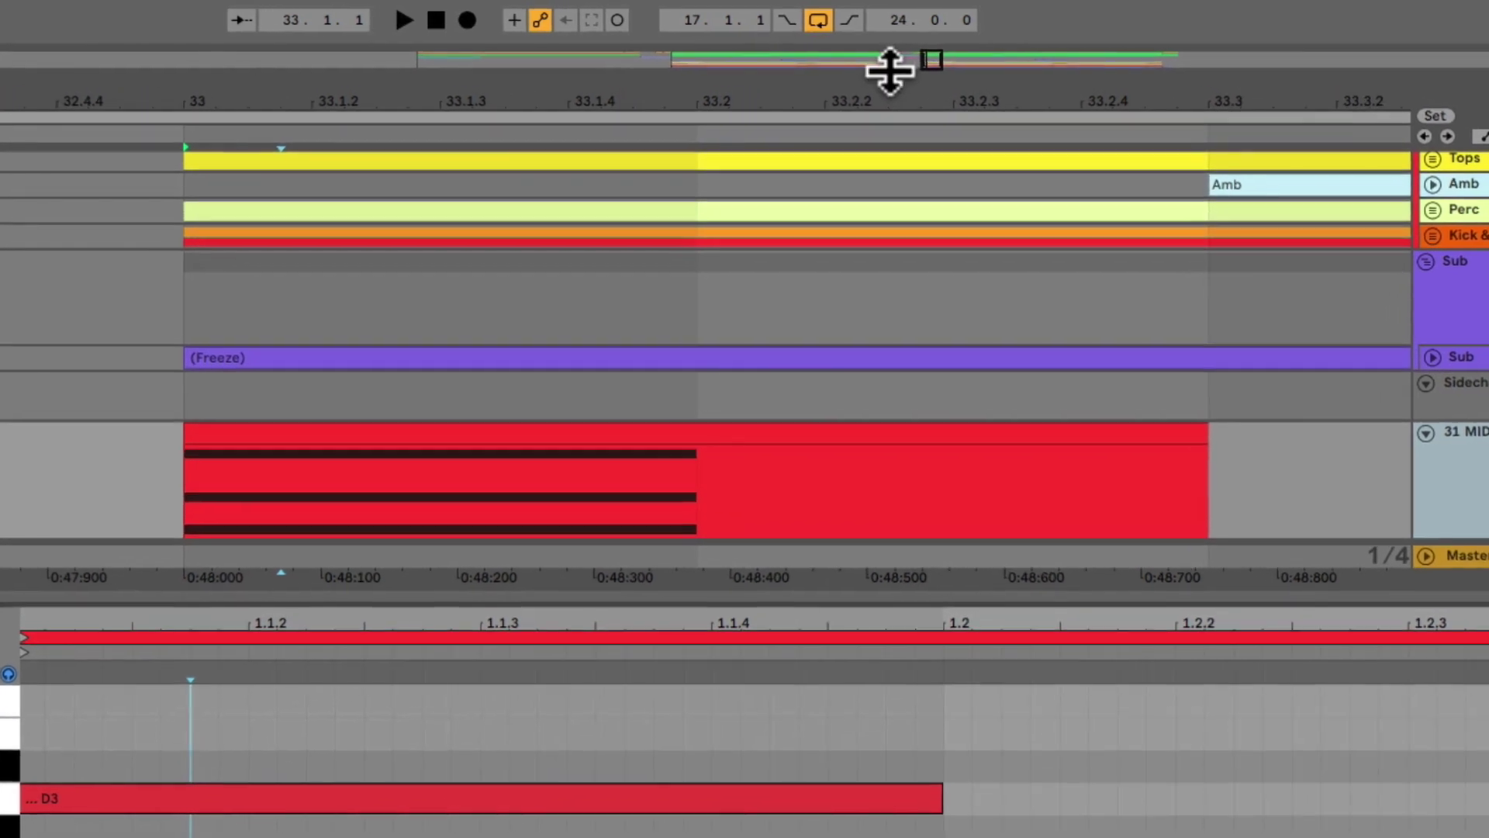
Drag the Arrangement Overview strip's lower edge down to enlarge it
{"action": "left_click_drag", "start_coordinate": [909, 66], "coordinate": [892, 214]}
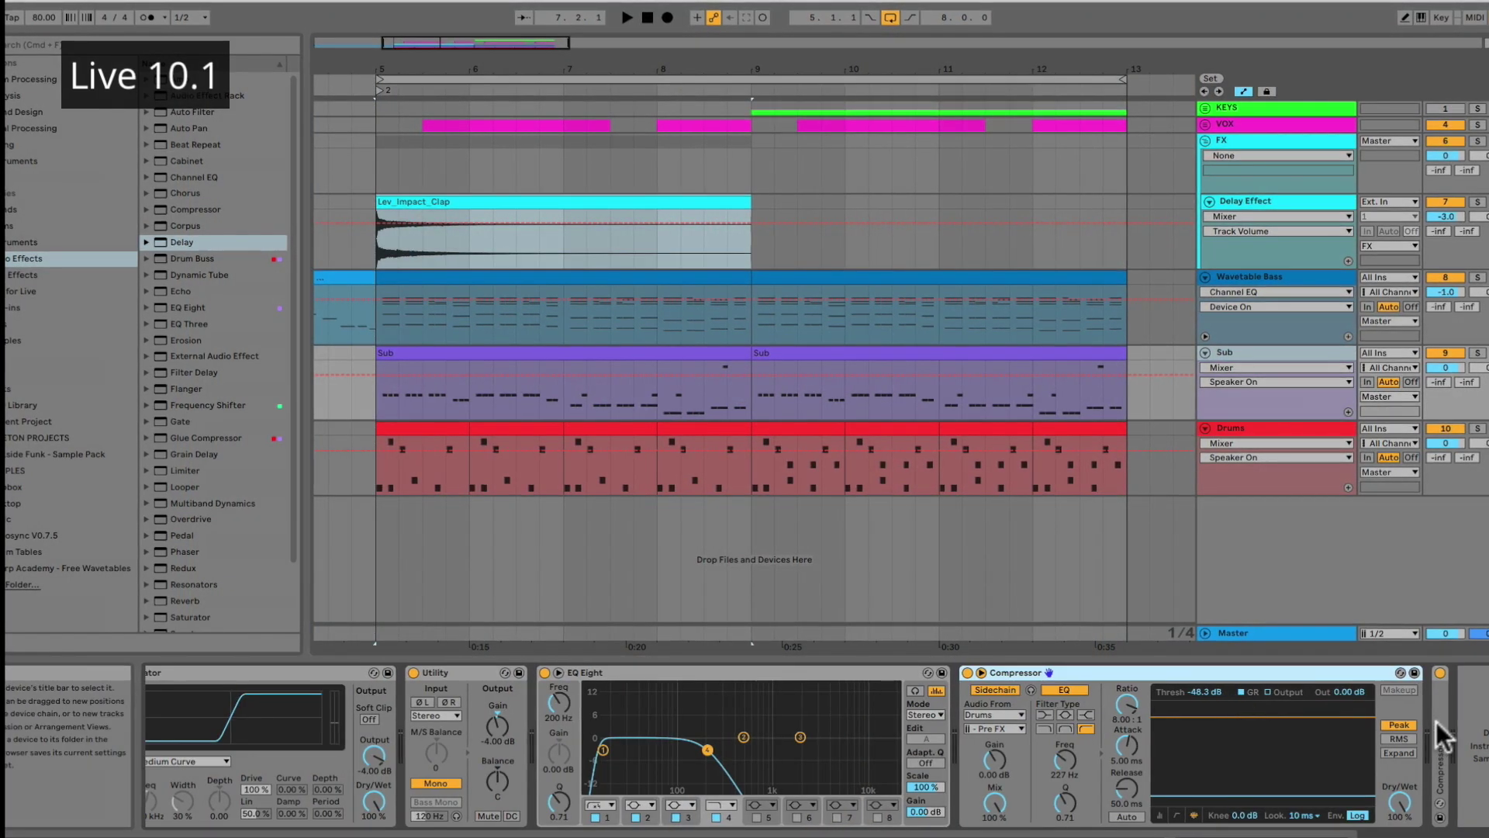
Reveal the sidechained Compressor and freeze the Sub track
{"action": "left_click", "coordinate": [1436, 722]}
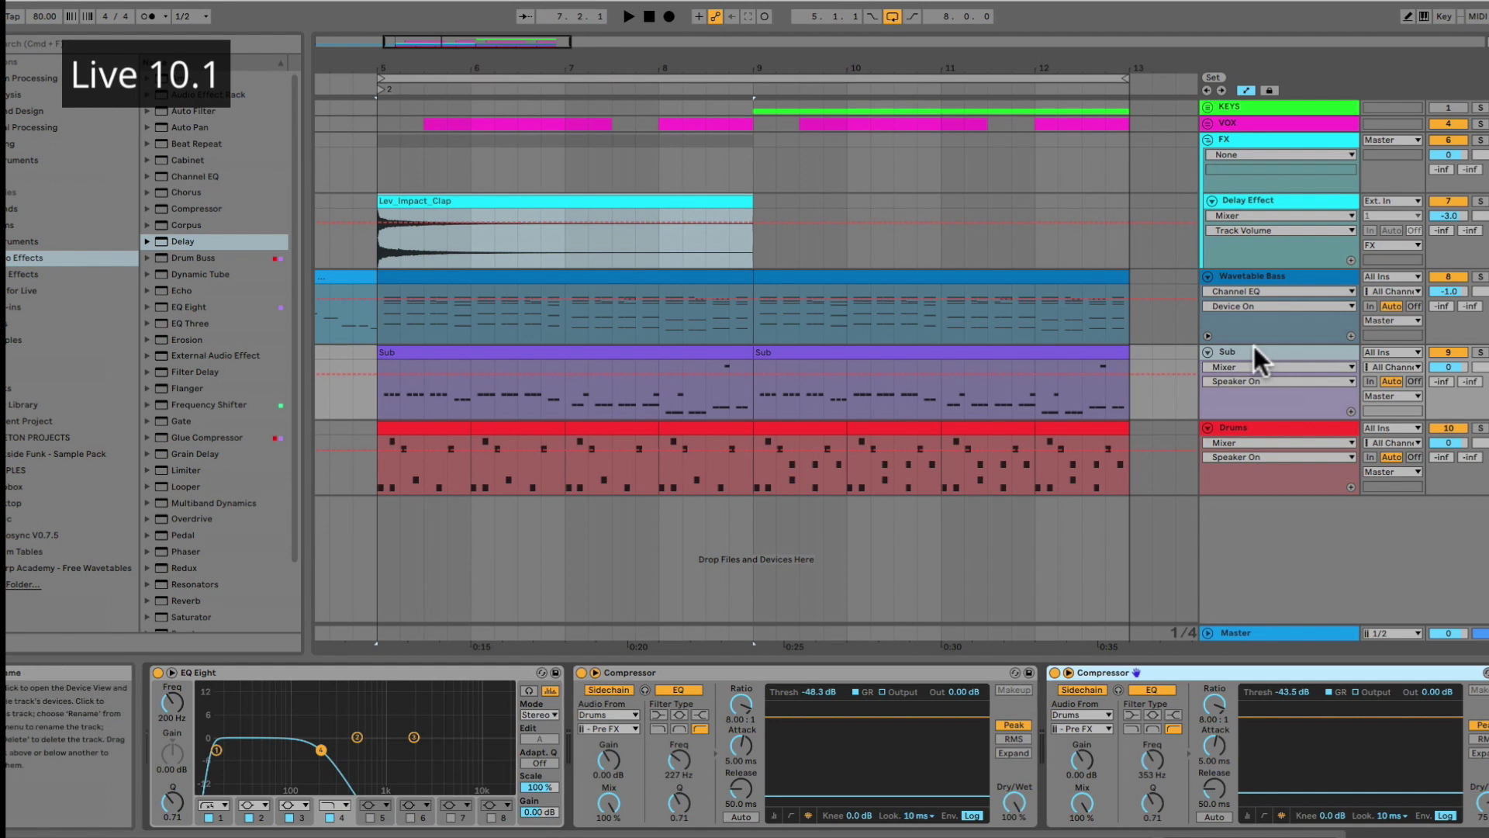
{"action": "right_click", "coordinate": [1253, 342]}
{"action": "left_click", "coordinate": [1303, 448]}
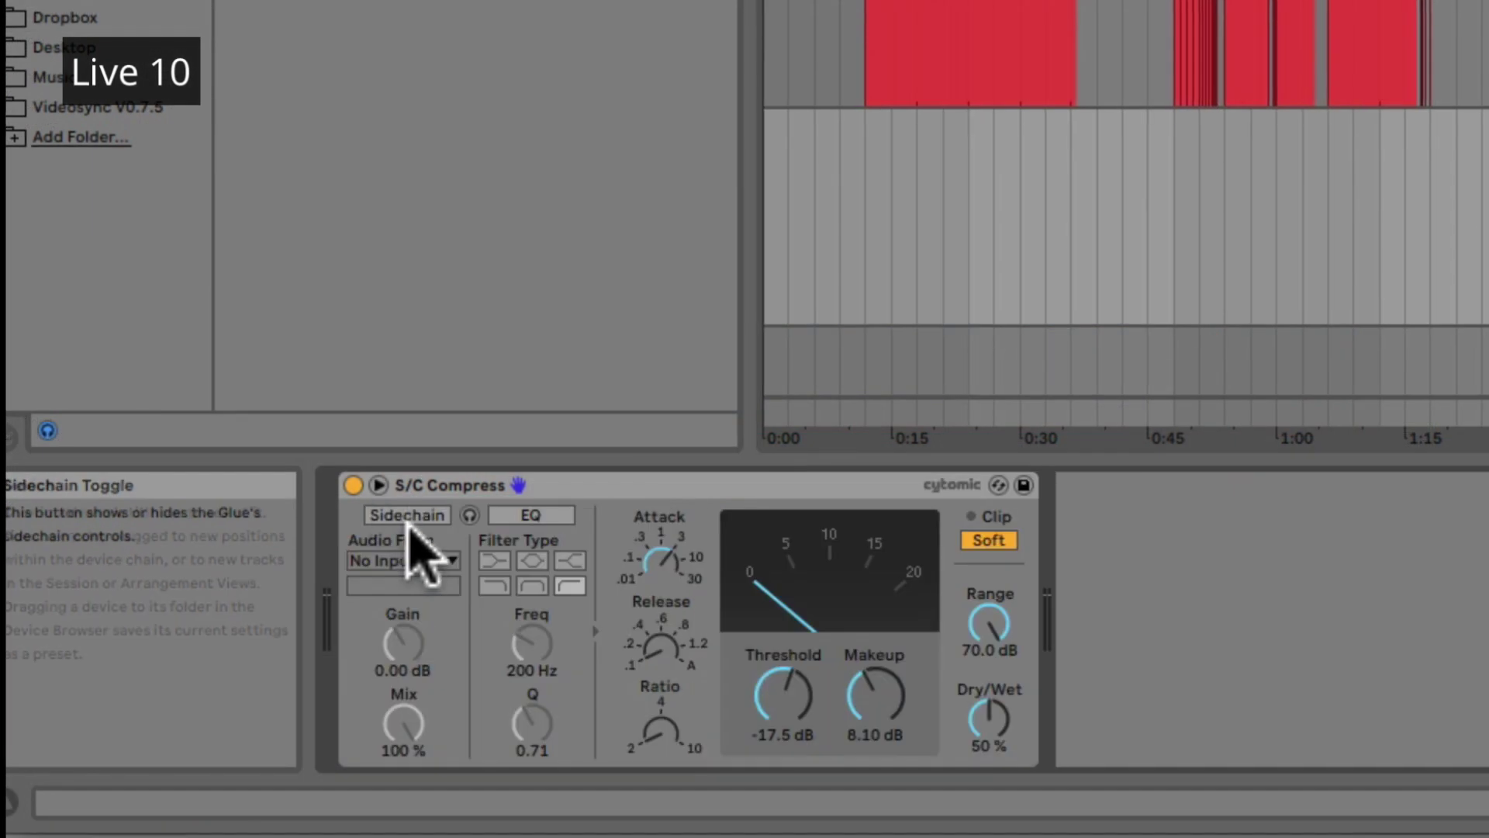
Sidechain the Bass compressor from KICK with a threshold of about -31.4 dB
{"action": "left_click", "coordinate": [410, 518]}
{"action": "left_click", "coordinate": [415, 560]}
{"action": "left_click", "coordinate": [399, 457]}
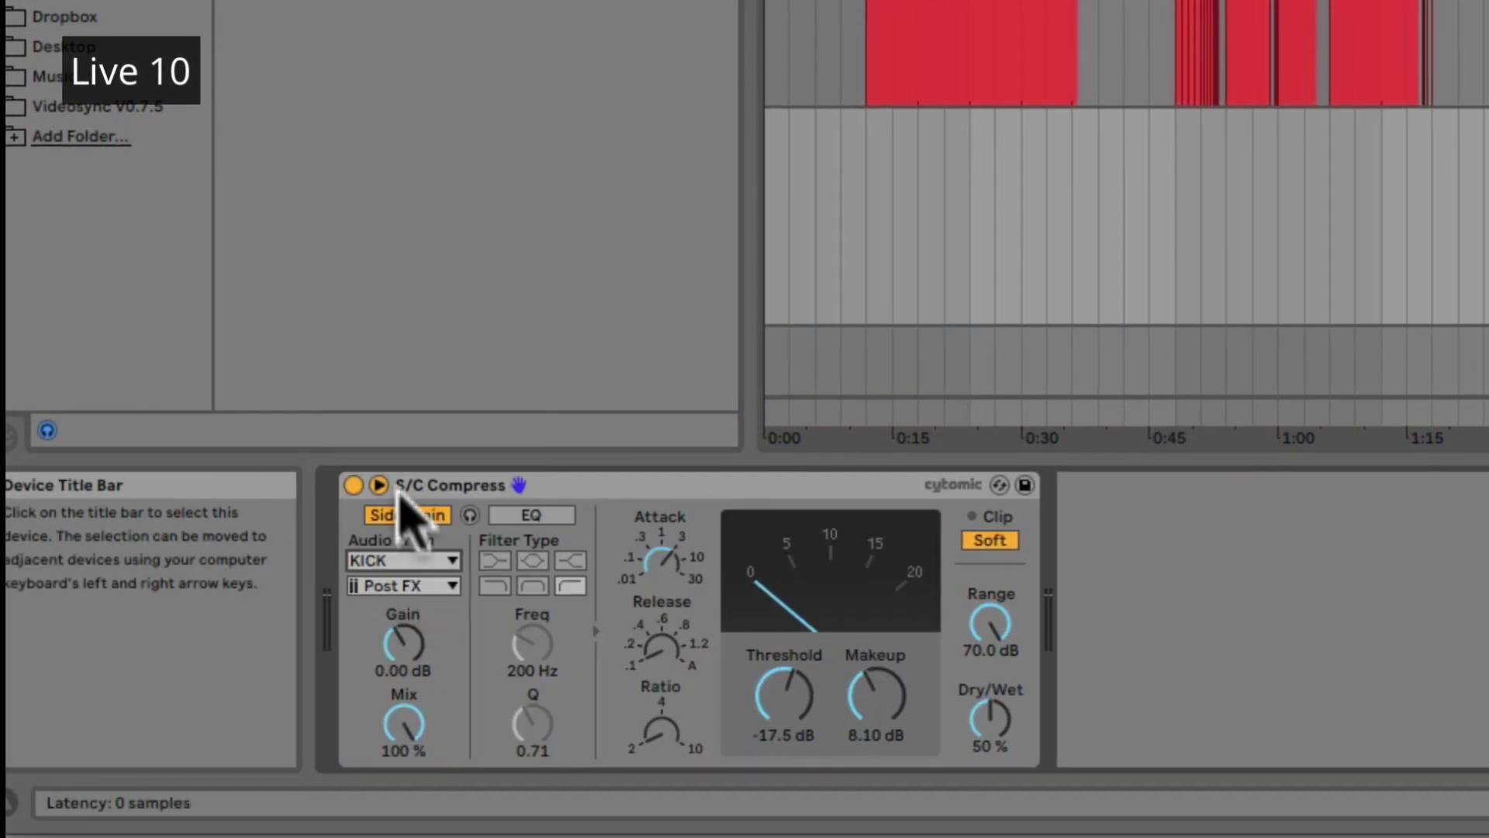
{"action": "left_click_drag", "start_coordinate": [795, 702], "coordinate": [794, 683]}
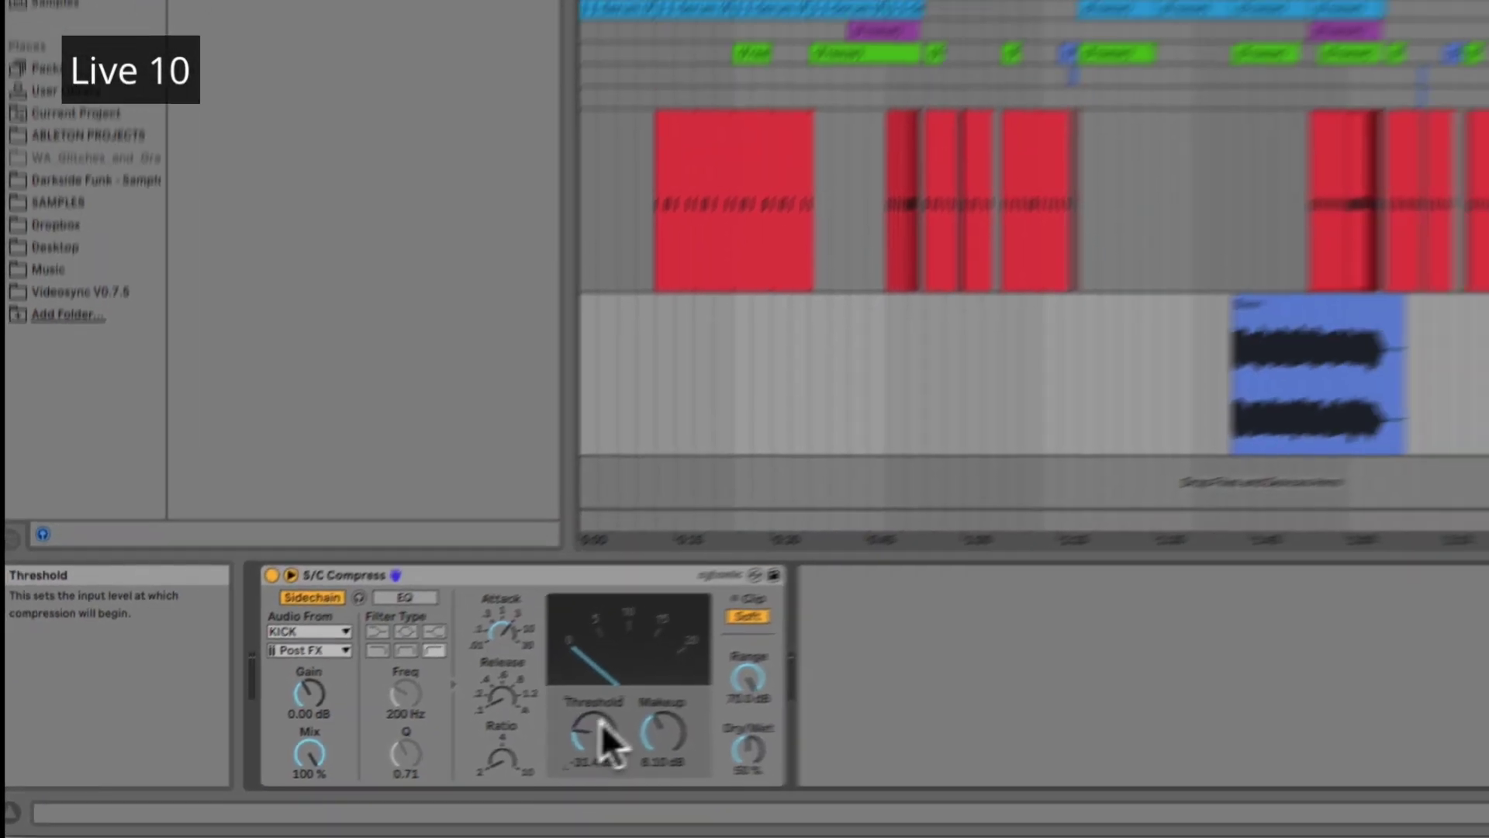
Attempt to freeze the Bass track, then group it and freeze the grouped Bass track
{"action": "right_click", "coordinate": [1282, 539]}
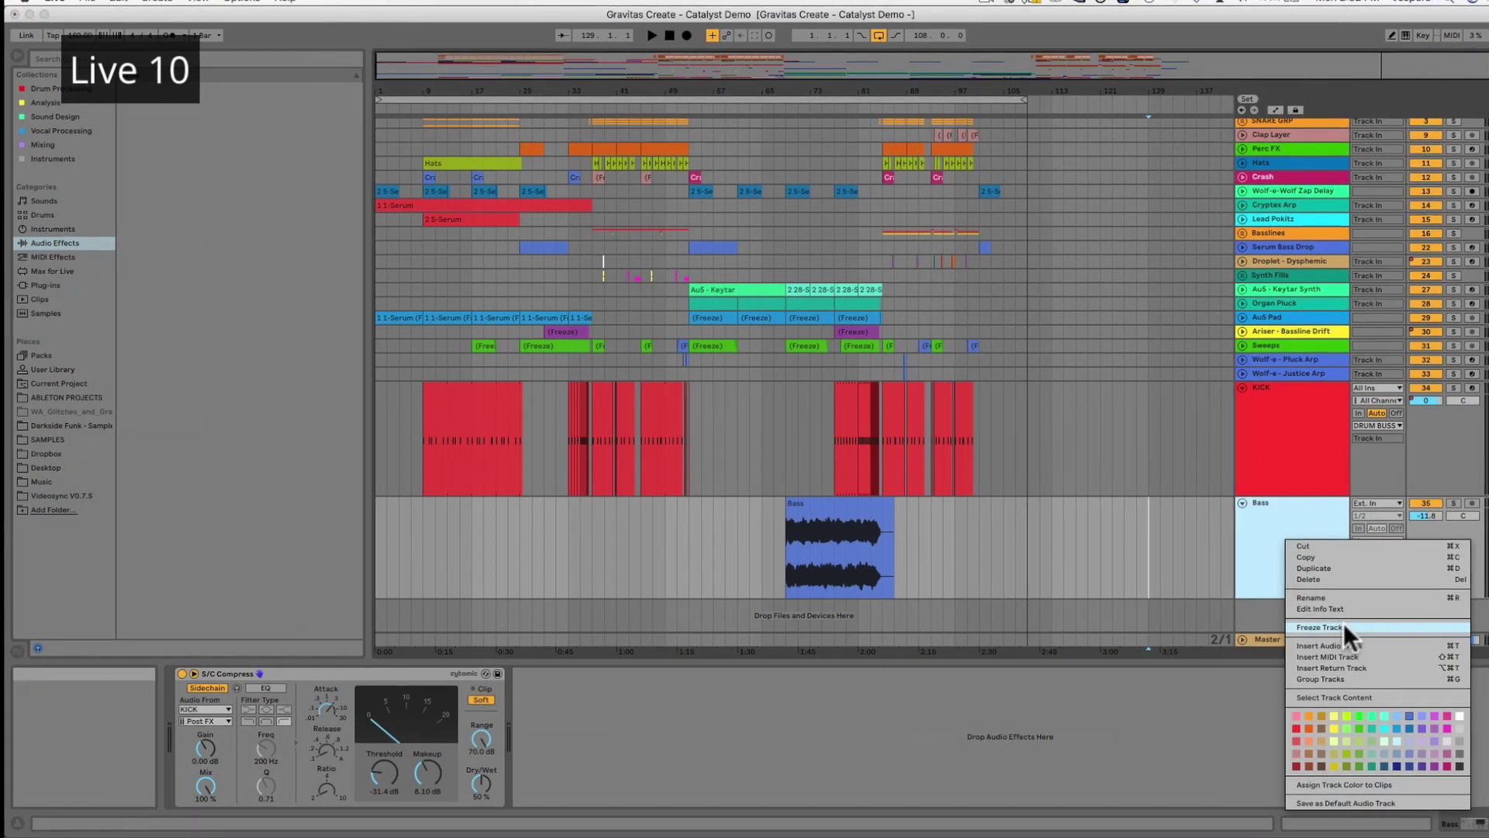
{"action": "left_click", "coordinate": [1343, 627]}
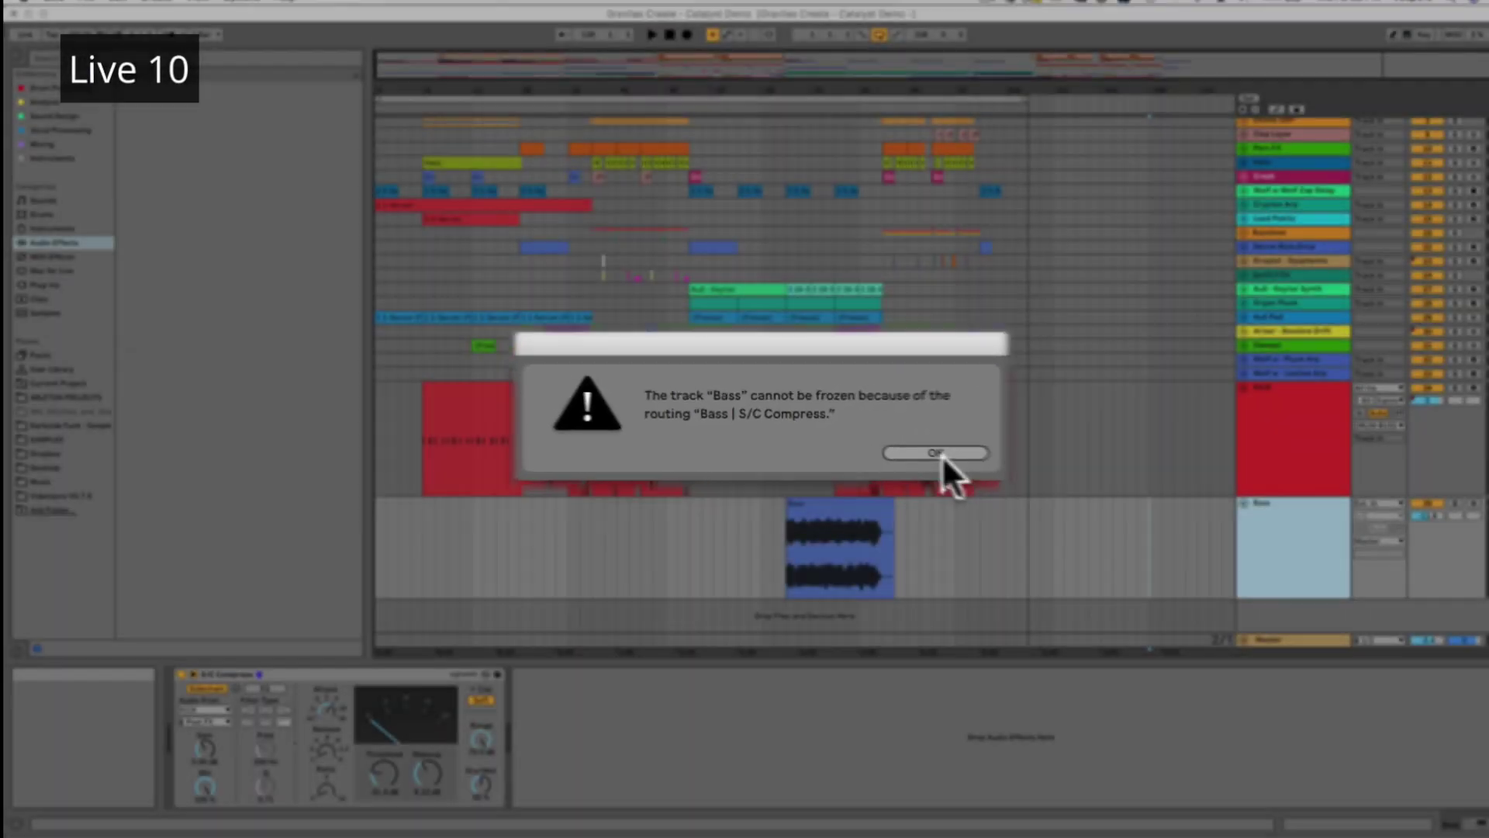
{"action": "left_click", "coordinate": [936, 453]}
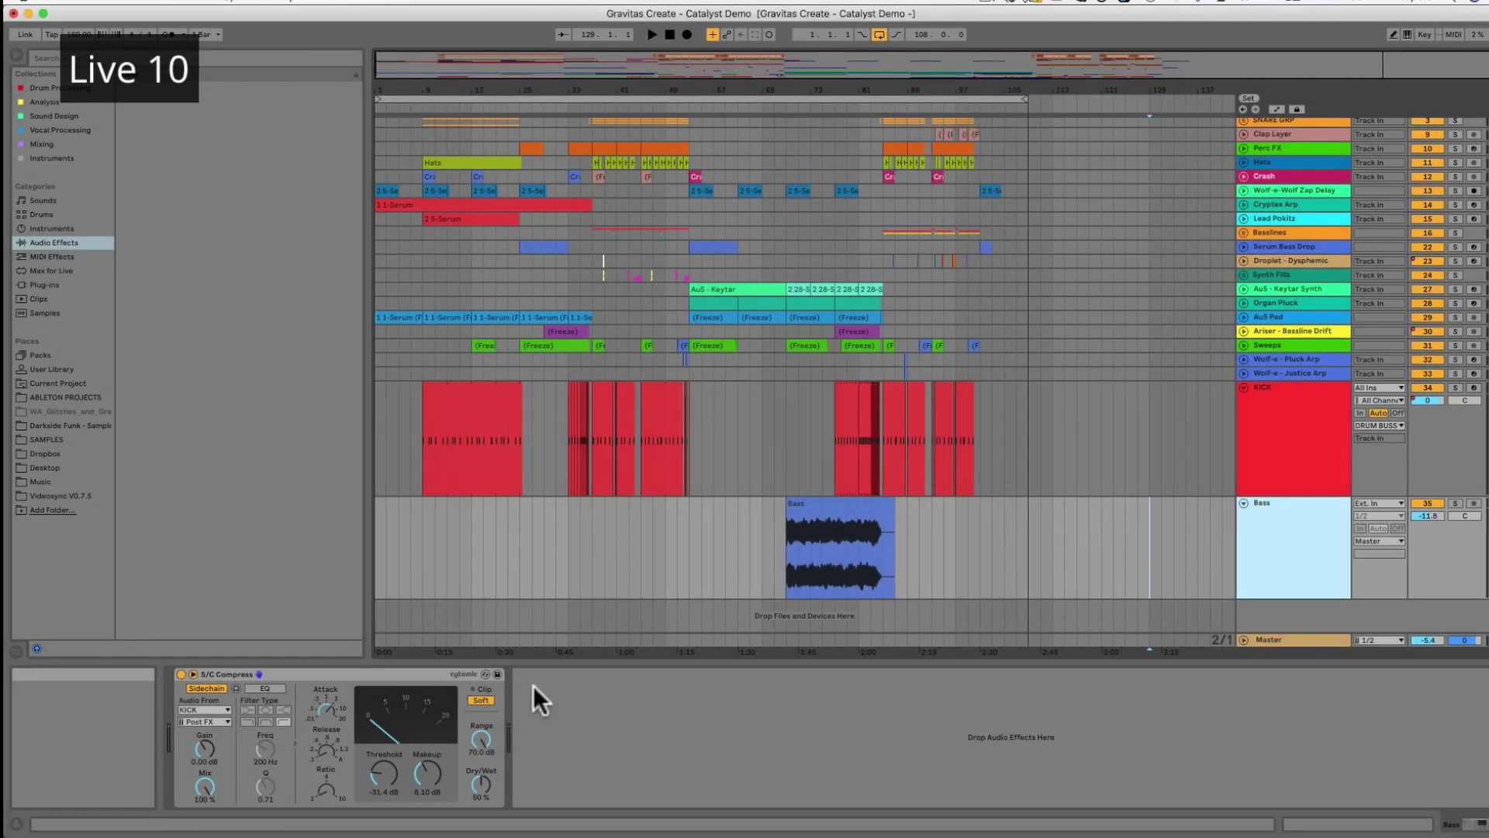
{"action": "left_click", "coordinate": [1293, 529]}
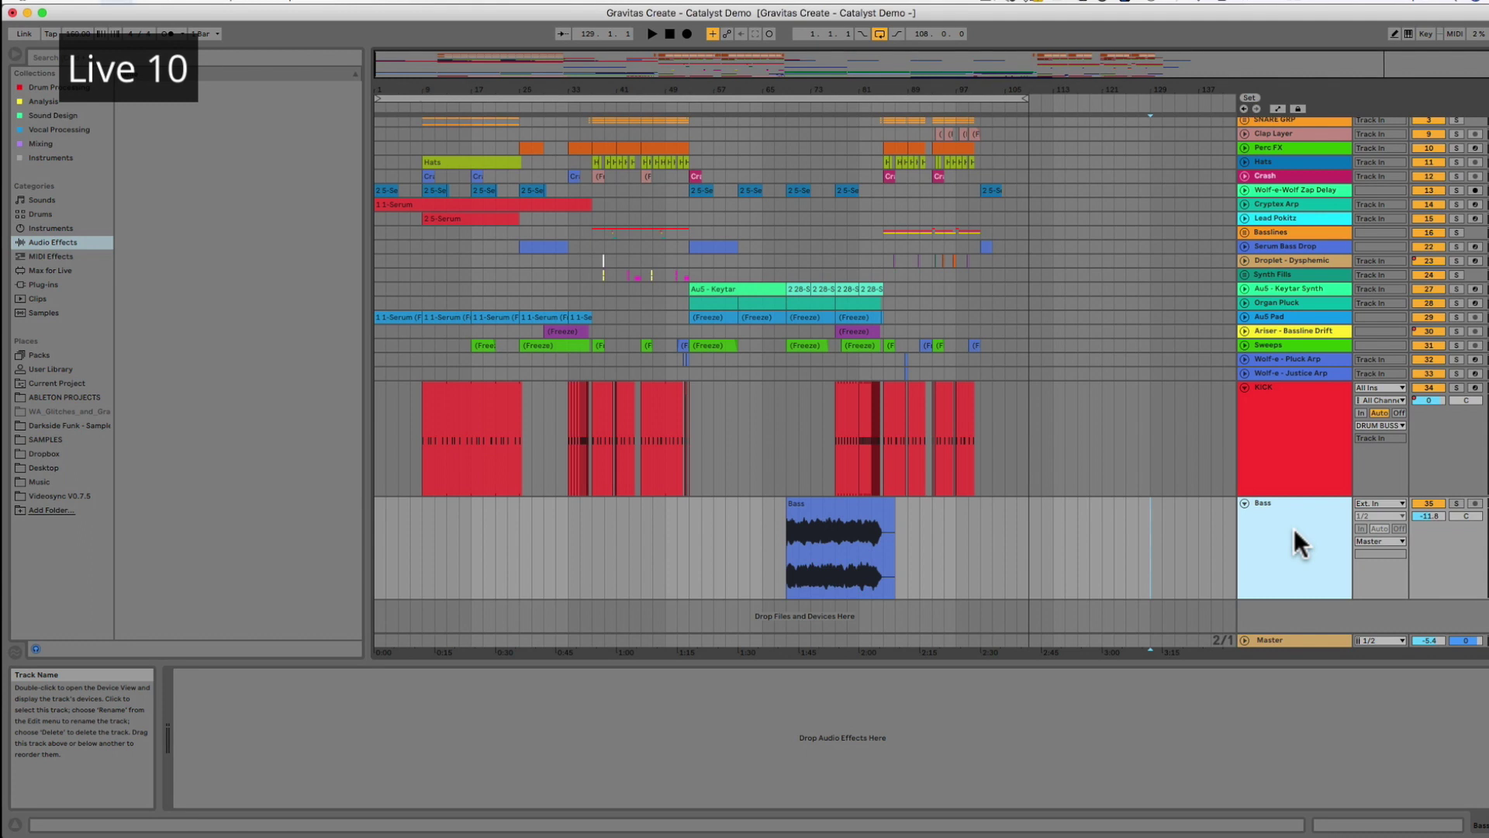
{"action": "key", "text": "super+g"}
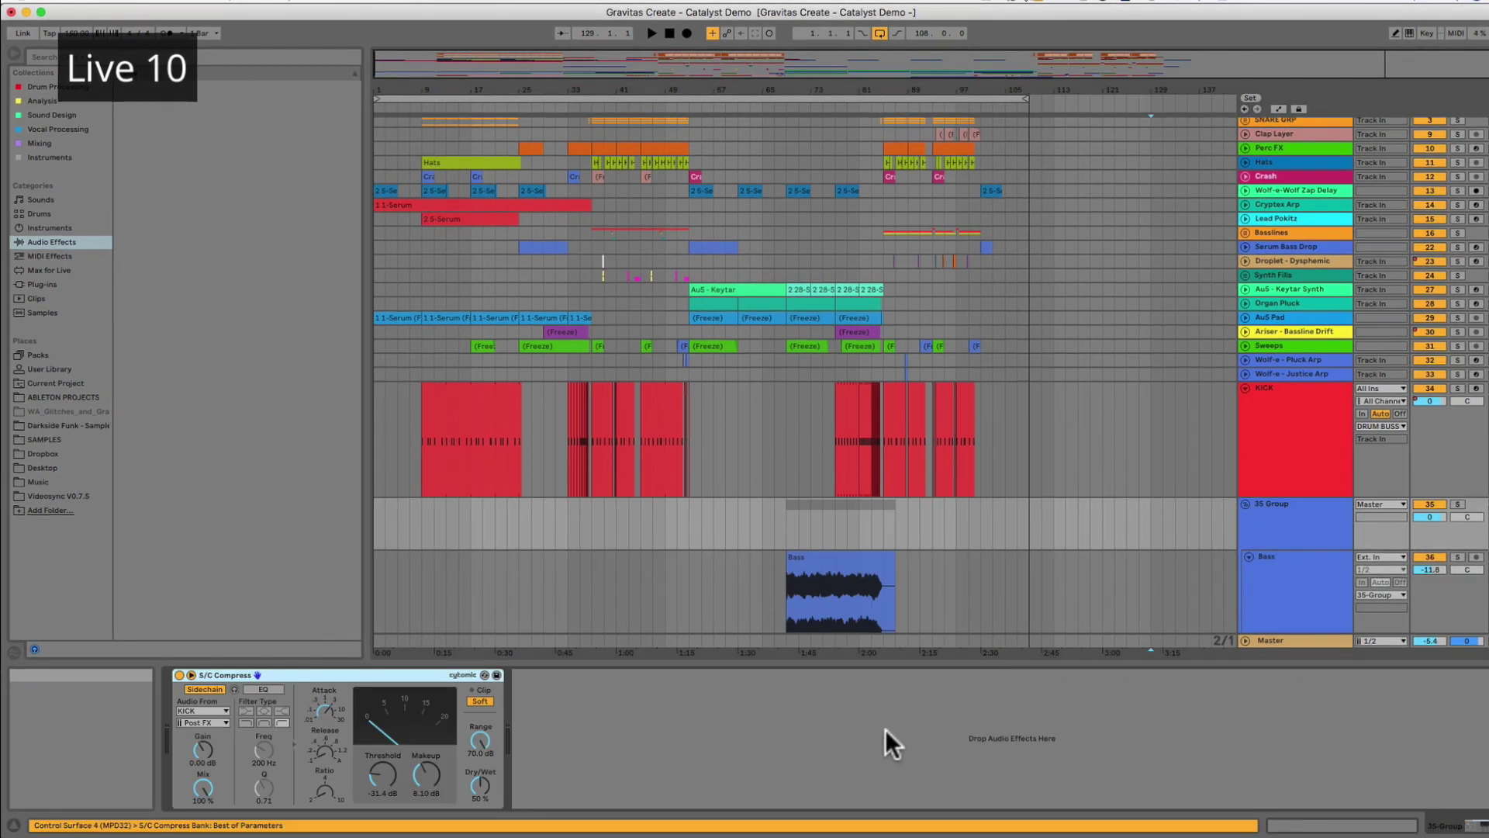
{"action": "left_click", "coordinate": [1289, 588]}
{"action": "right_click", "coordinate": [1291, 592]}
{"action": "left_click", "coordinate": [1335, 658]}
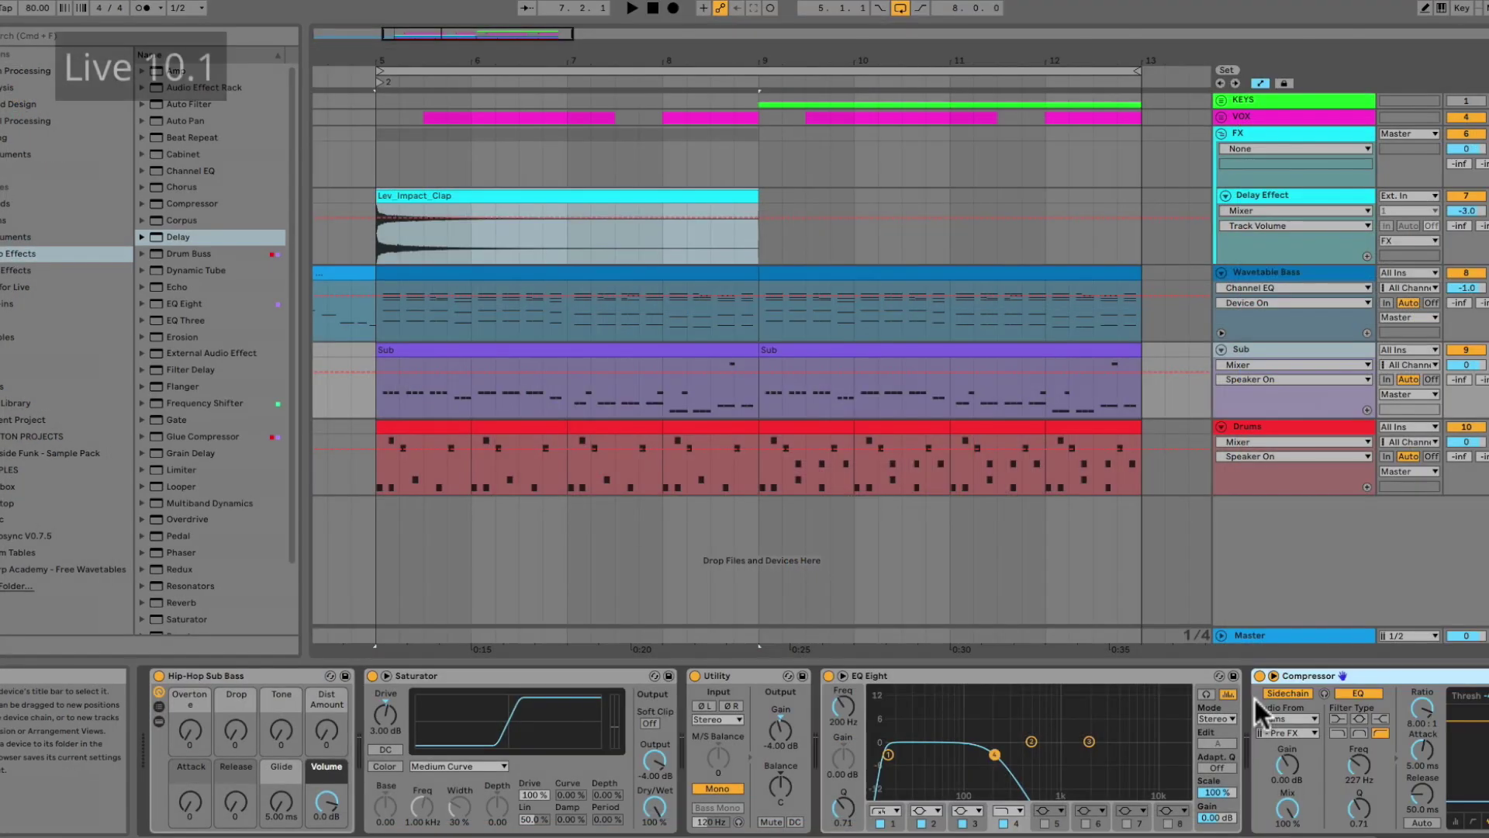
Scroll right and freeze the sidechained Sub track once more
{"action": "scroll", "coordinate": [1257, 704], "scroll_direction": "right", "scroll_amount": 5}
{"action": "scroll", "coordinate": [1458, 744], "scroll_direction": "right", "scroll_amount": 5}
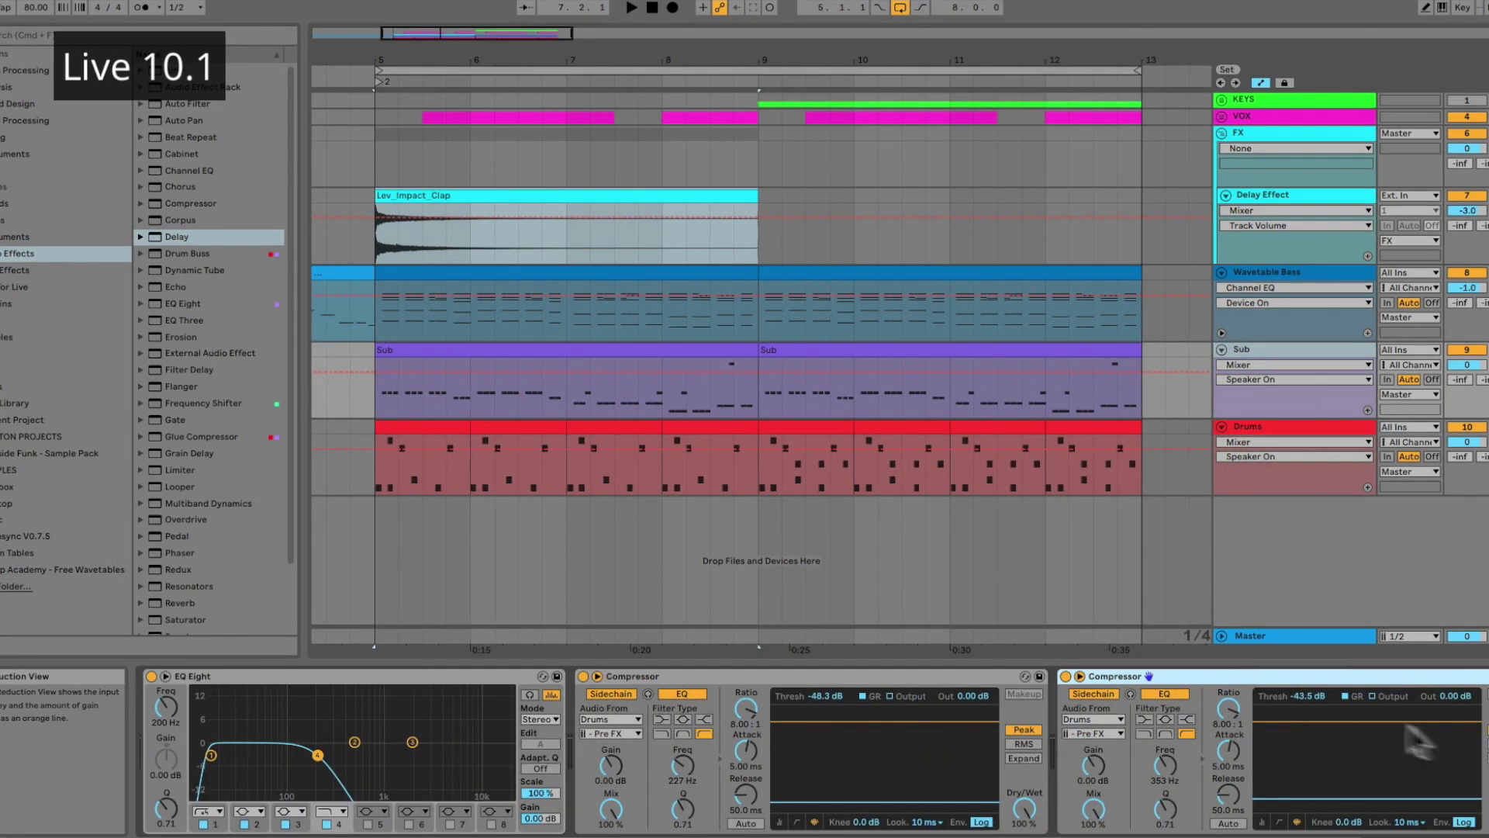
{"action": "right_click", "coordinate": [1269, 343]}
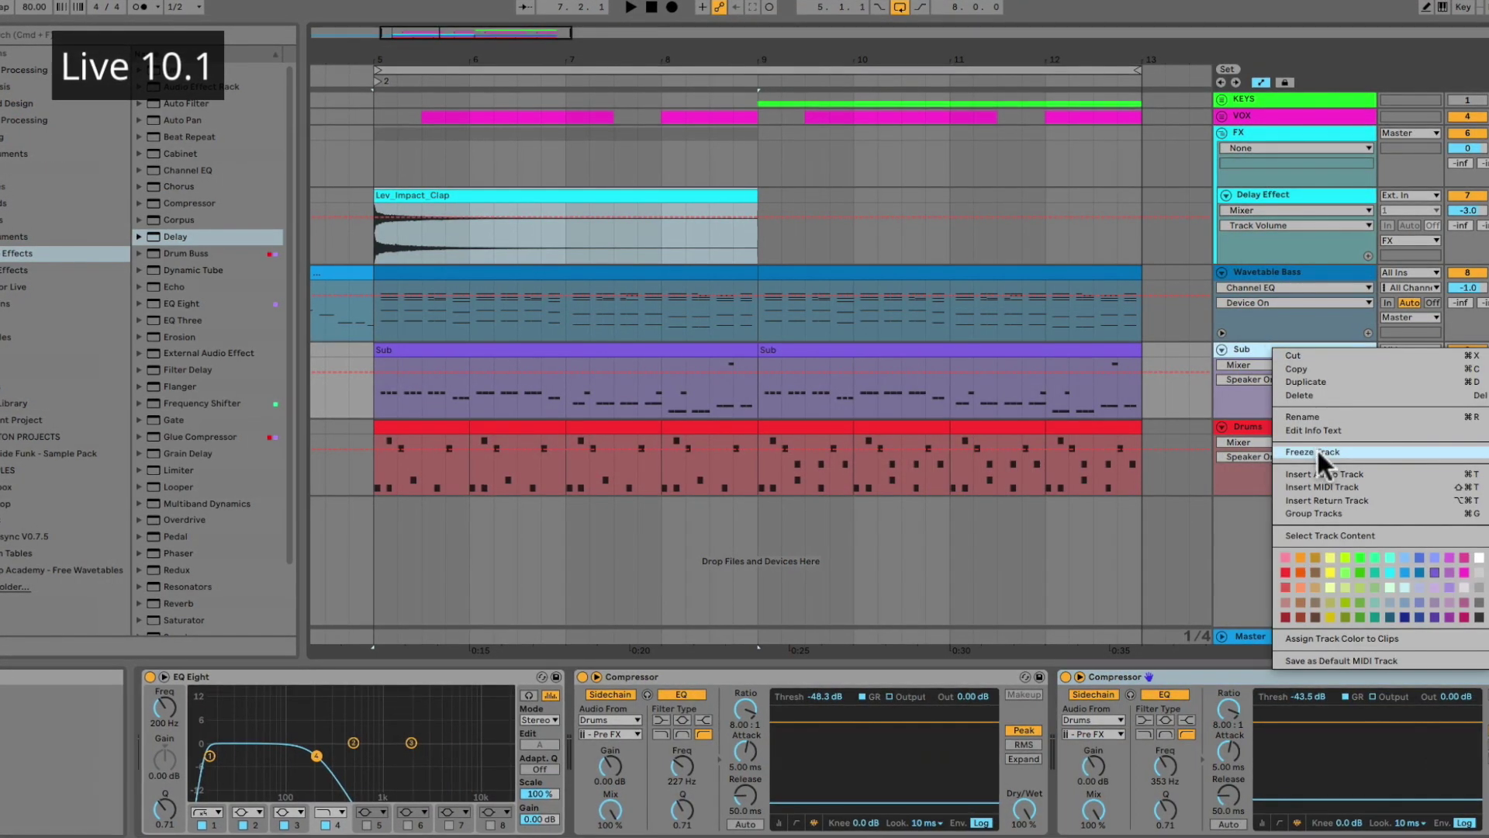
{"action": "left_click", "coordinate": [1316, 449]}
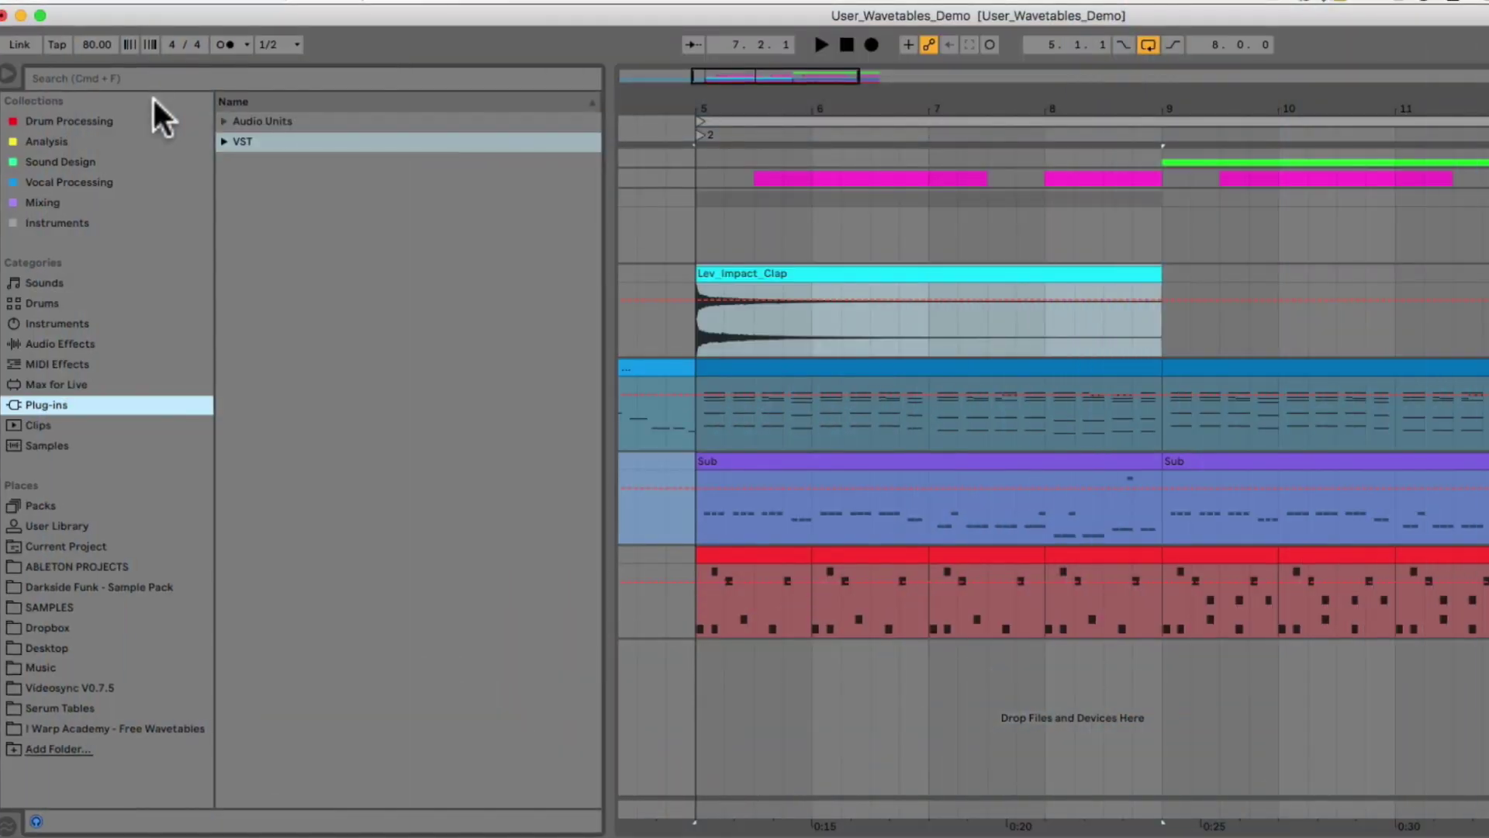
Enable the custom VST3 folder /Library/Audio/Plug-Ins/VST3 in Preferences, then expand VST3 in the browser
{"action": "left_click", "coordinate": [43, 1]}
{"action": "left_click", "coordinate": [155, 45]}
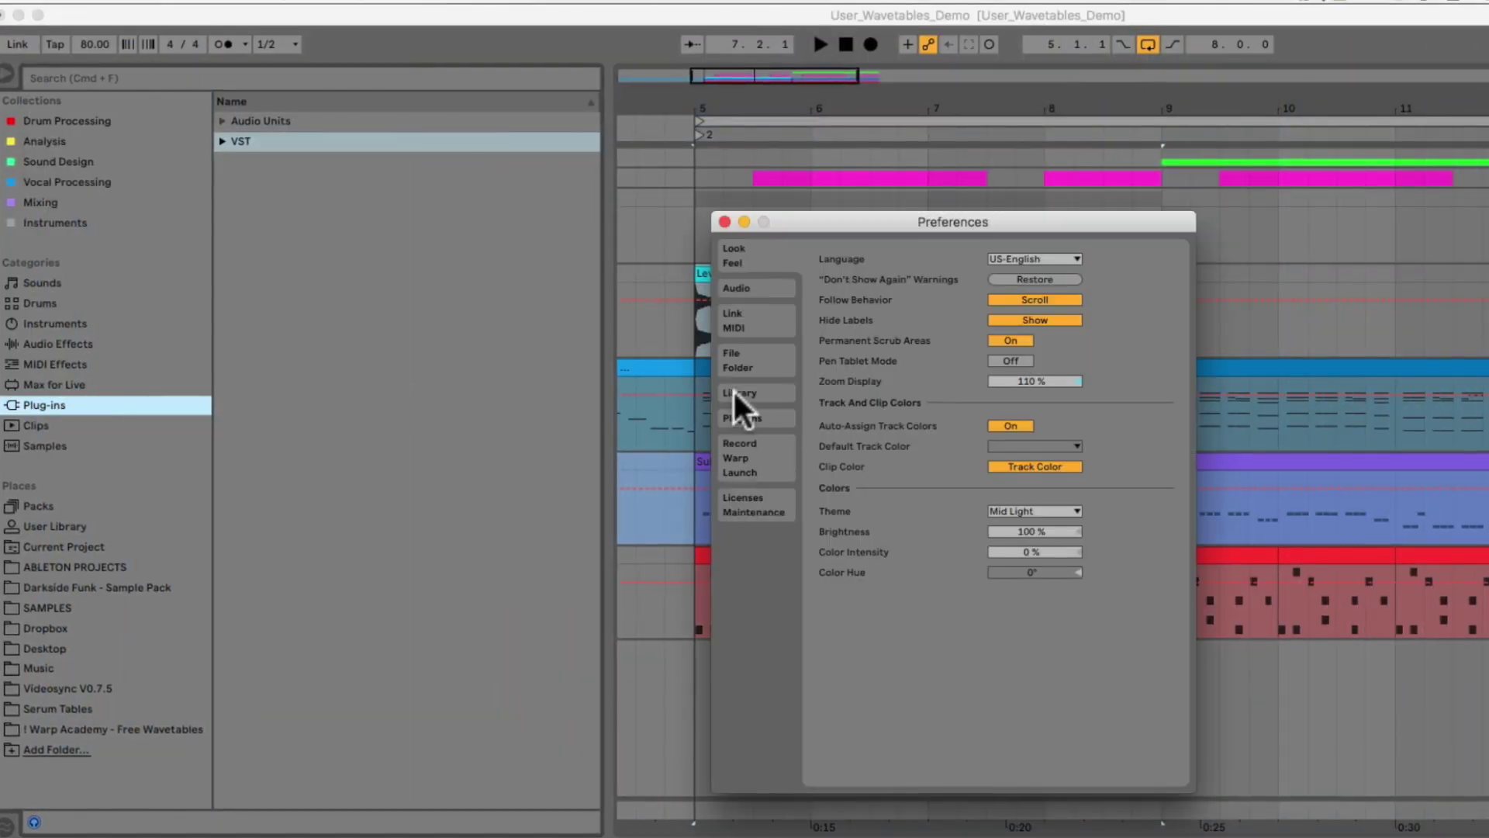
{"action": "left_click", "coordinate": [742, 417]}
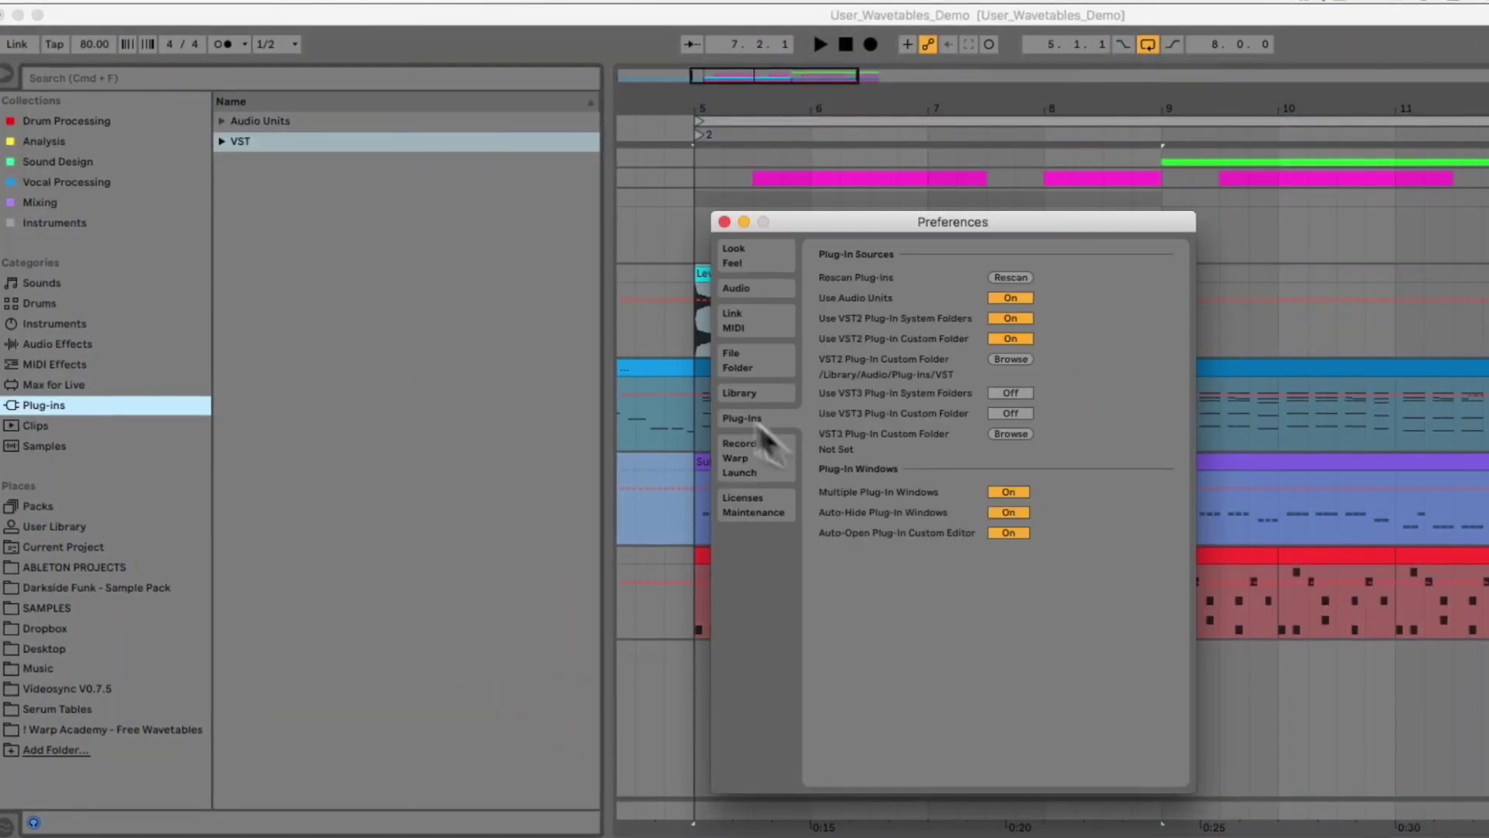
{"action": "left_click", "coordinate": [1011, 413]}
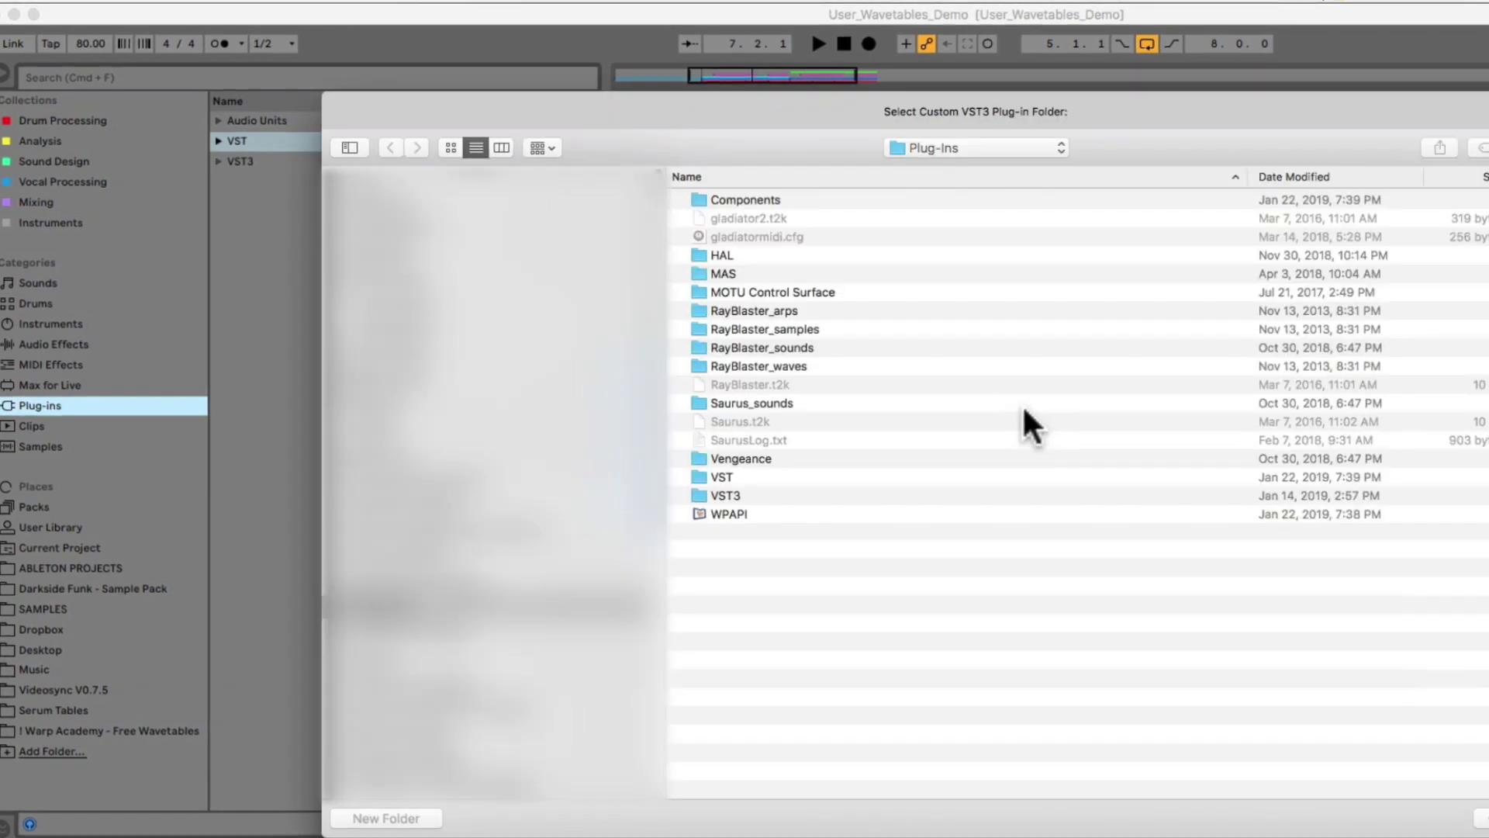
{"action": "left_click", "coordinate": [729, 494]}
{"action": "left_click", "coordinate": [1481, 818]}
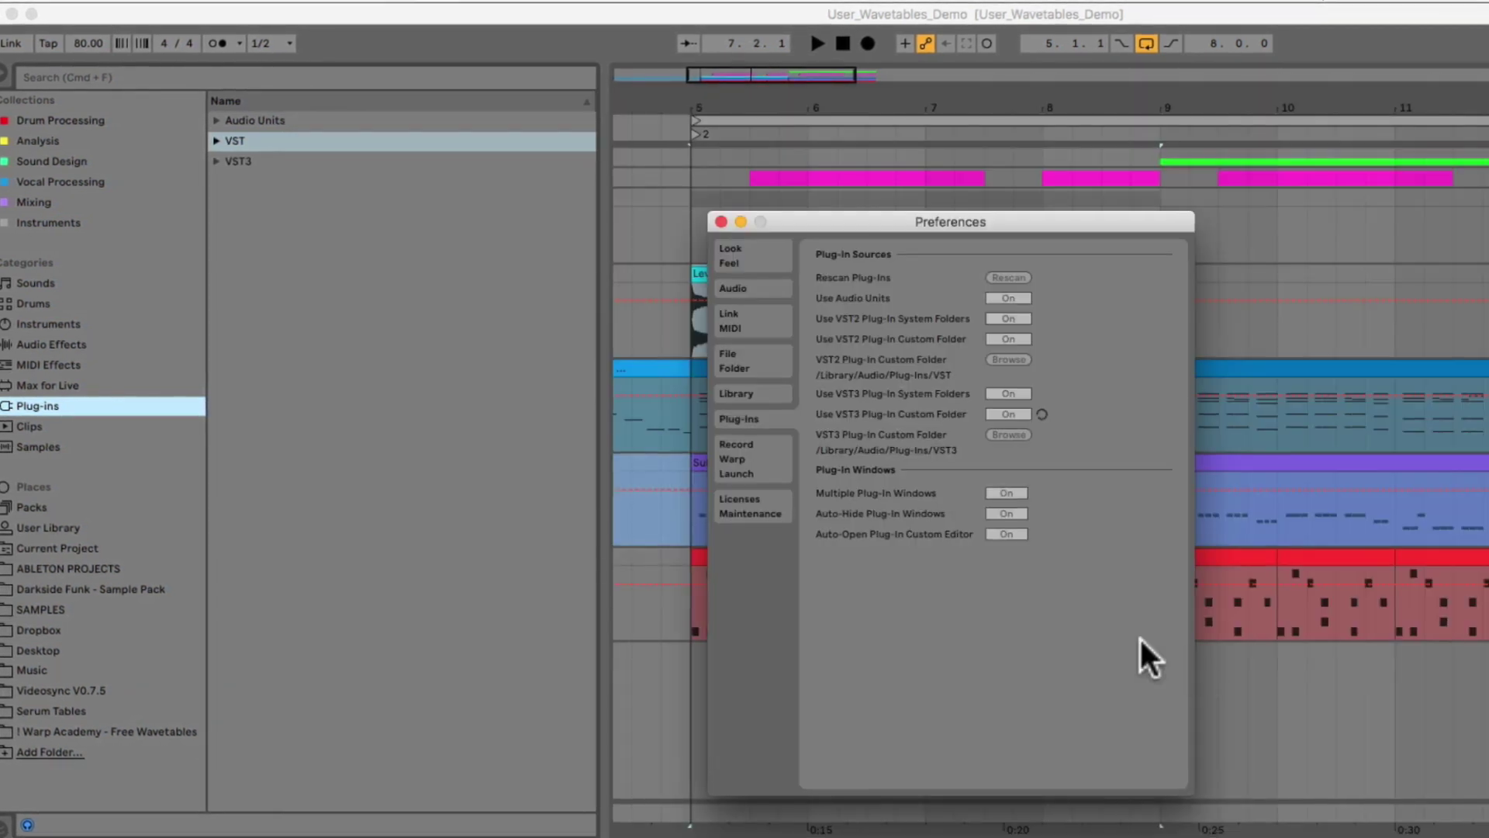
{"action": "left_click", "coordinate": [720, 221]}
{"action": "left_click", "coordinate": [216, 160]}
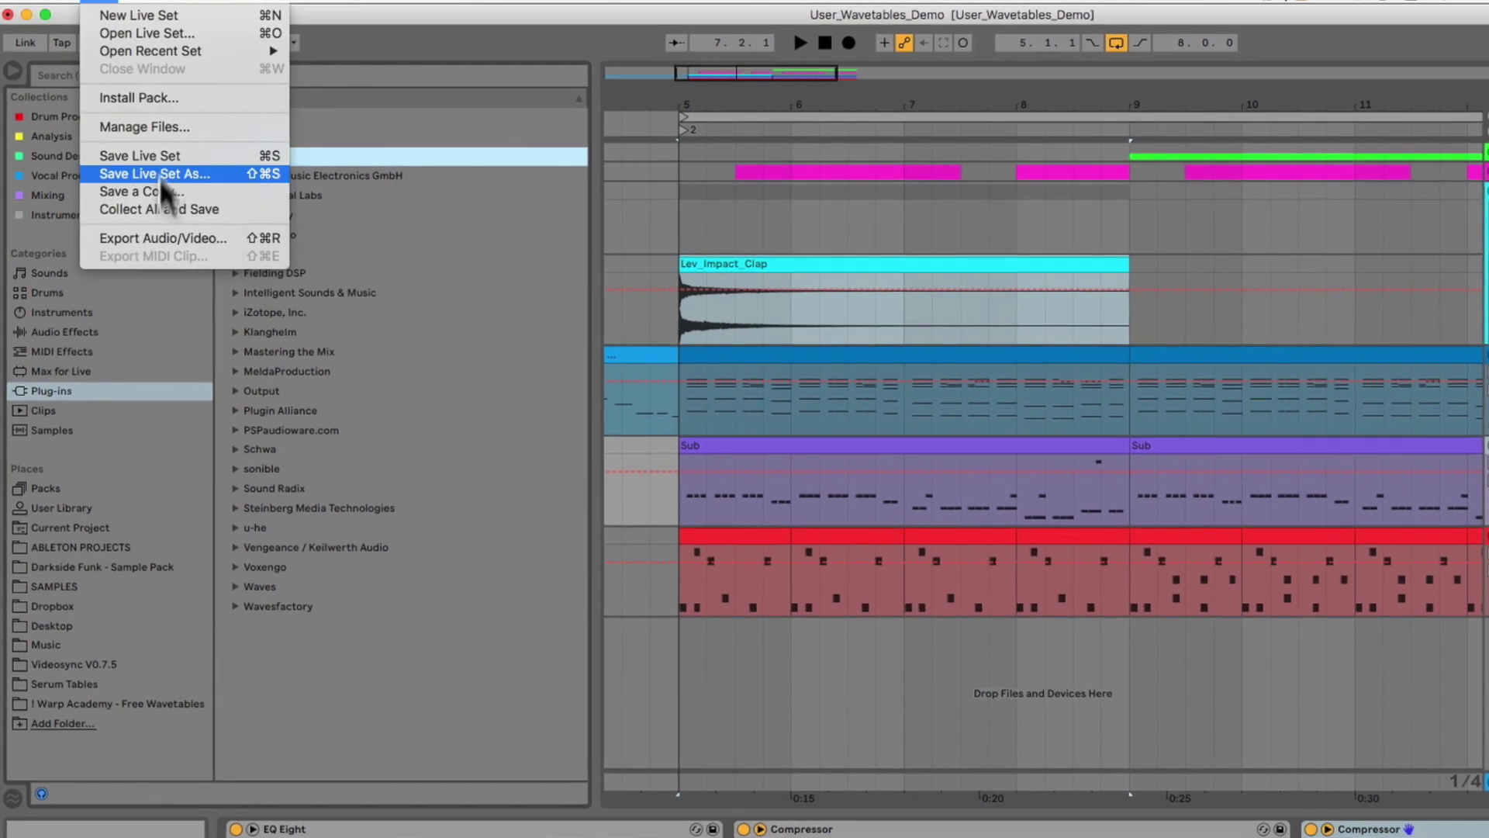
In Export Audio/Video, set Rendered Track to All Individual Tracks and turn Include Return and Master Effects On
{"action": "left_click", "coordinate": [166, 240]}
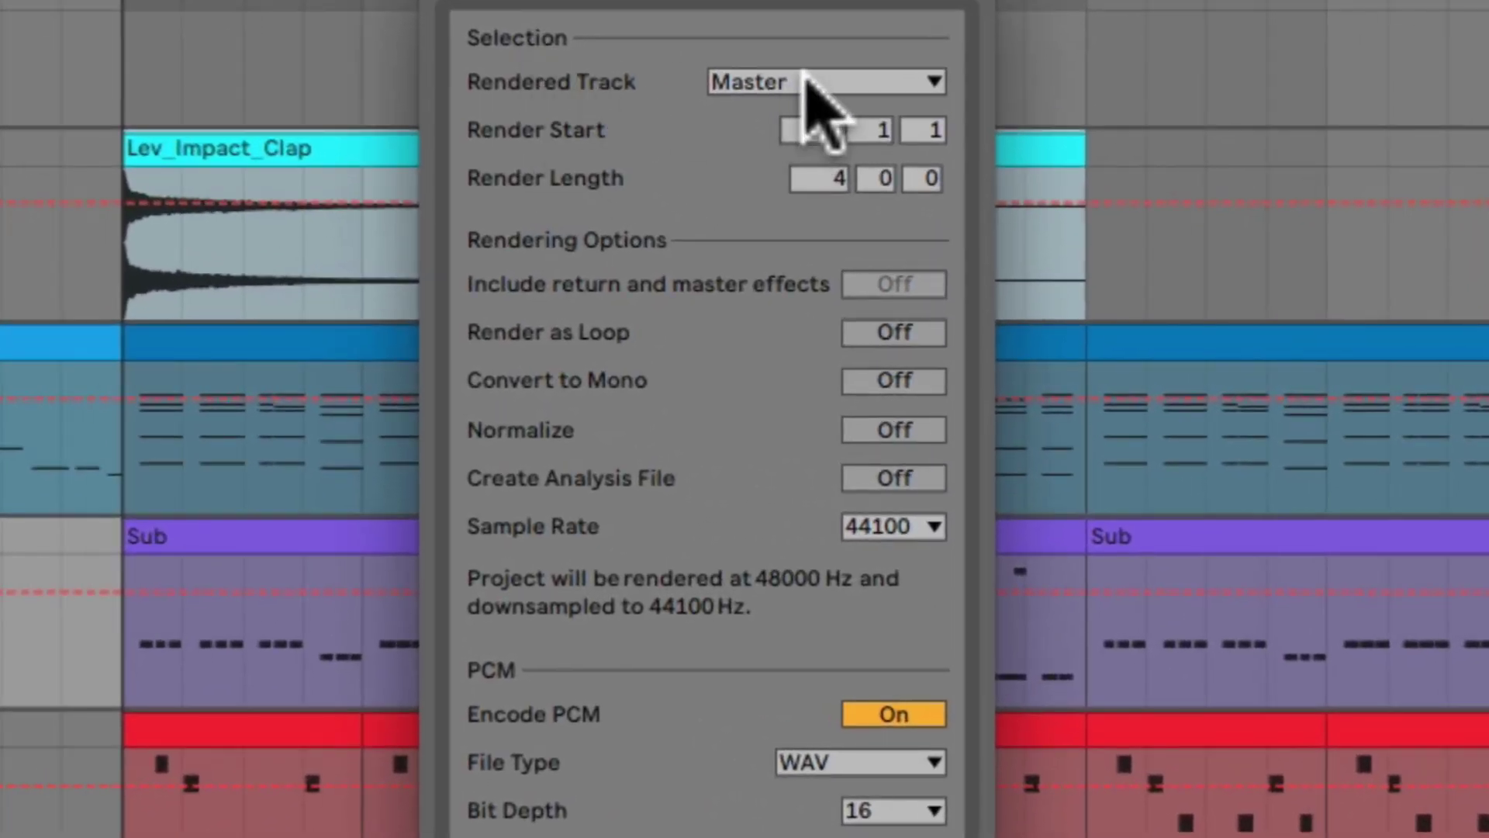
{"action": "left_click", "coordinate": [807, 81]}
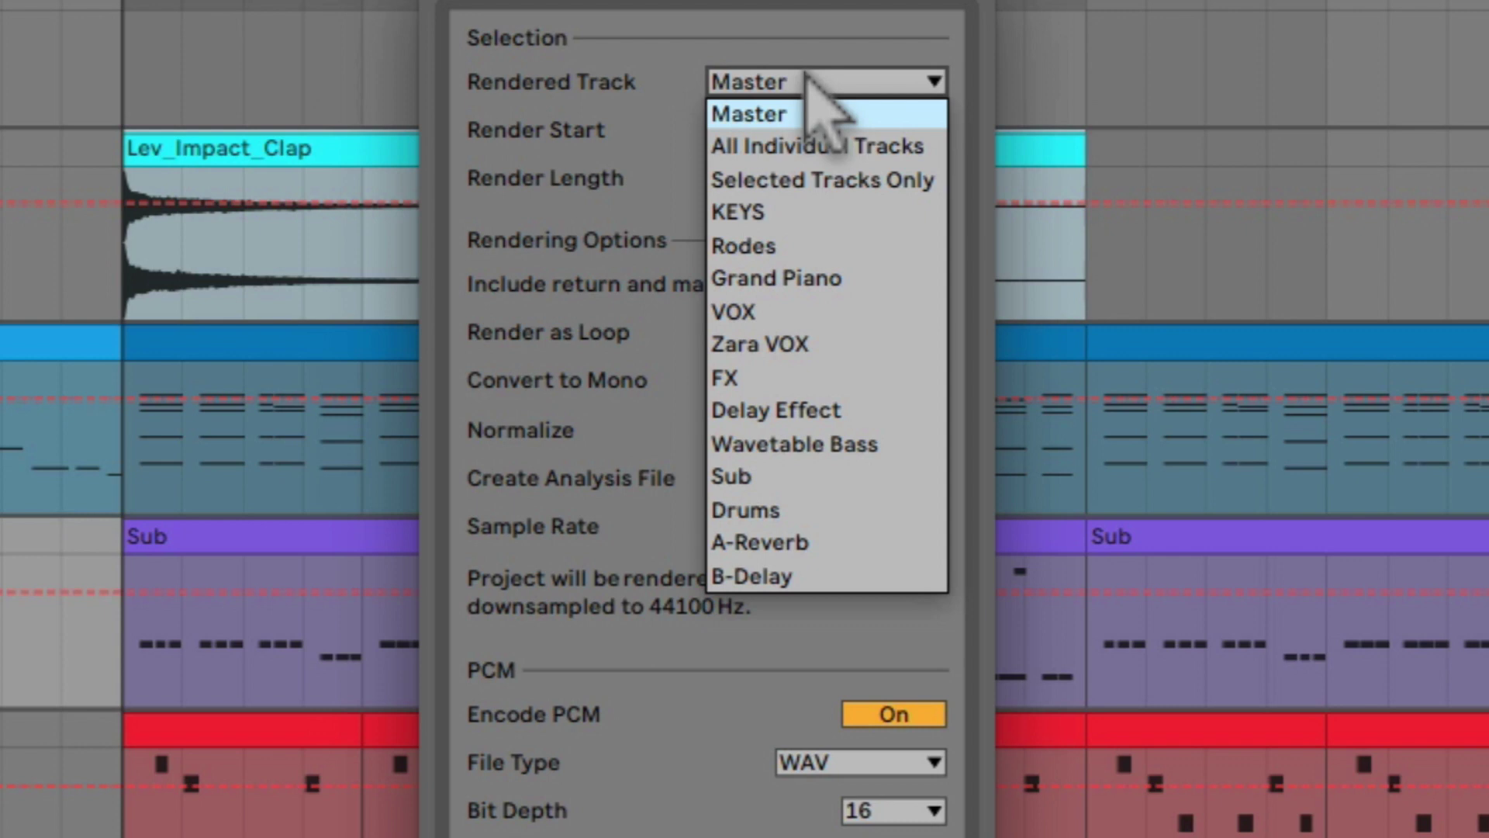
{"action": "left_click", "coordinate": [824, 146]}
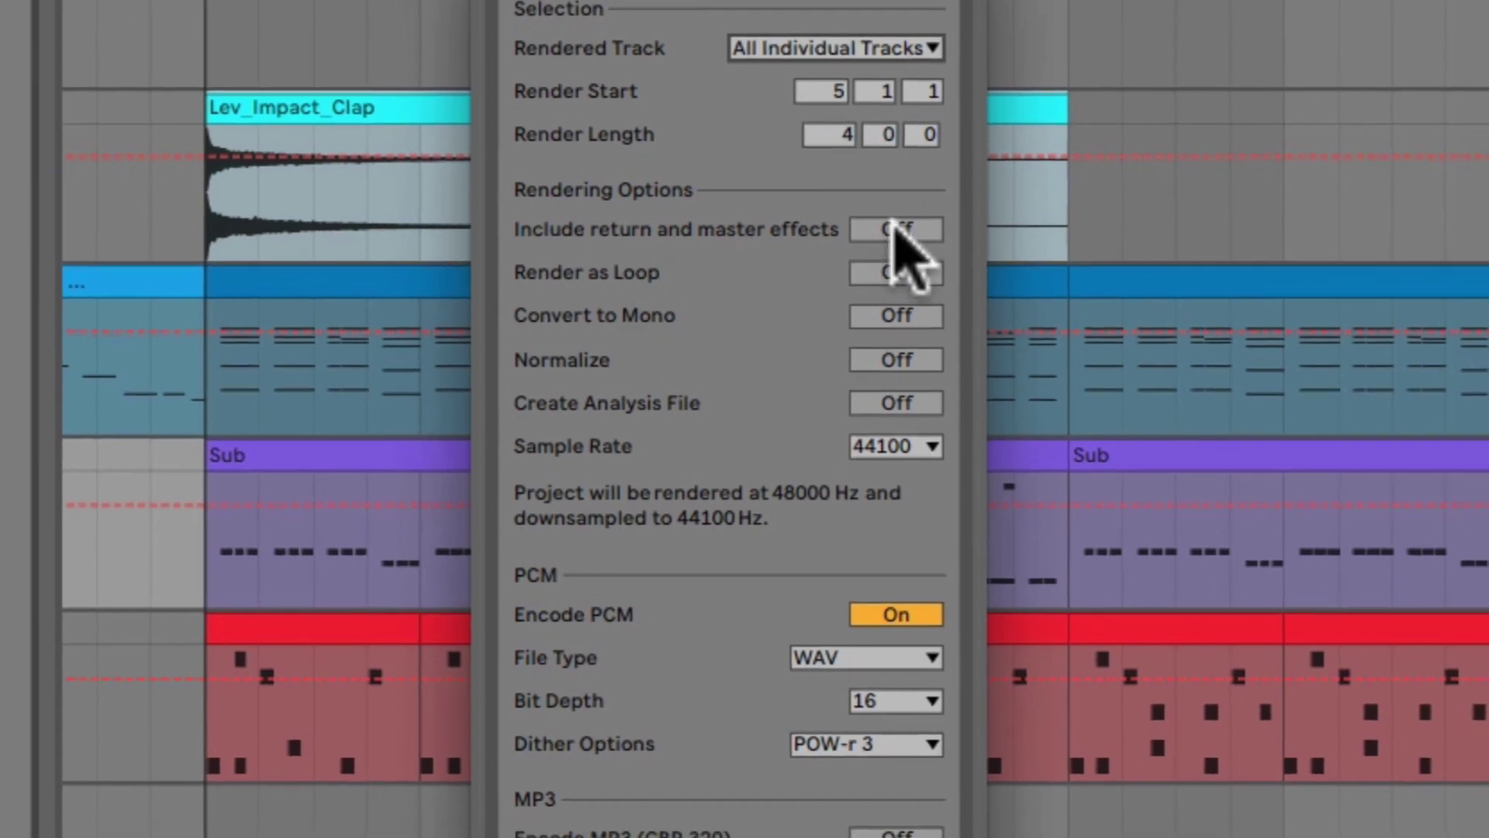
{"action": "left_click", "coordinate": [895, 242]}
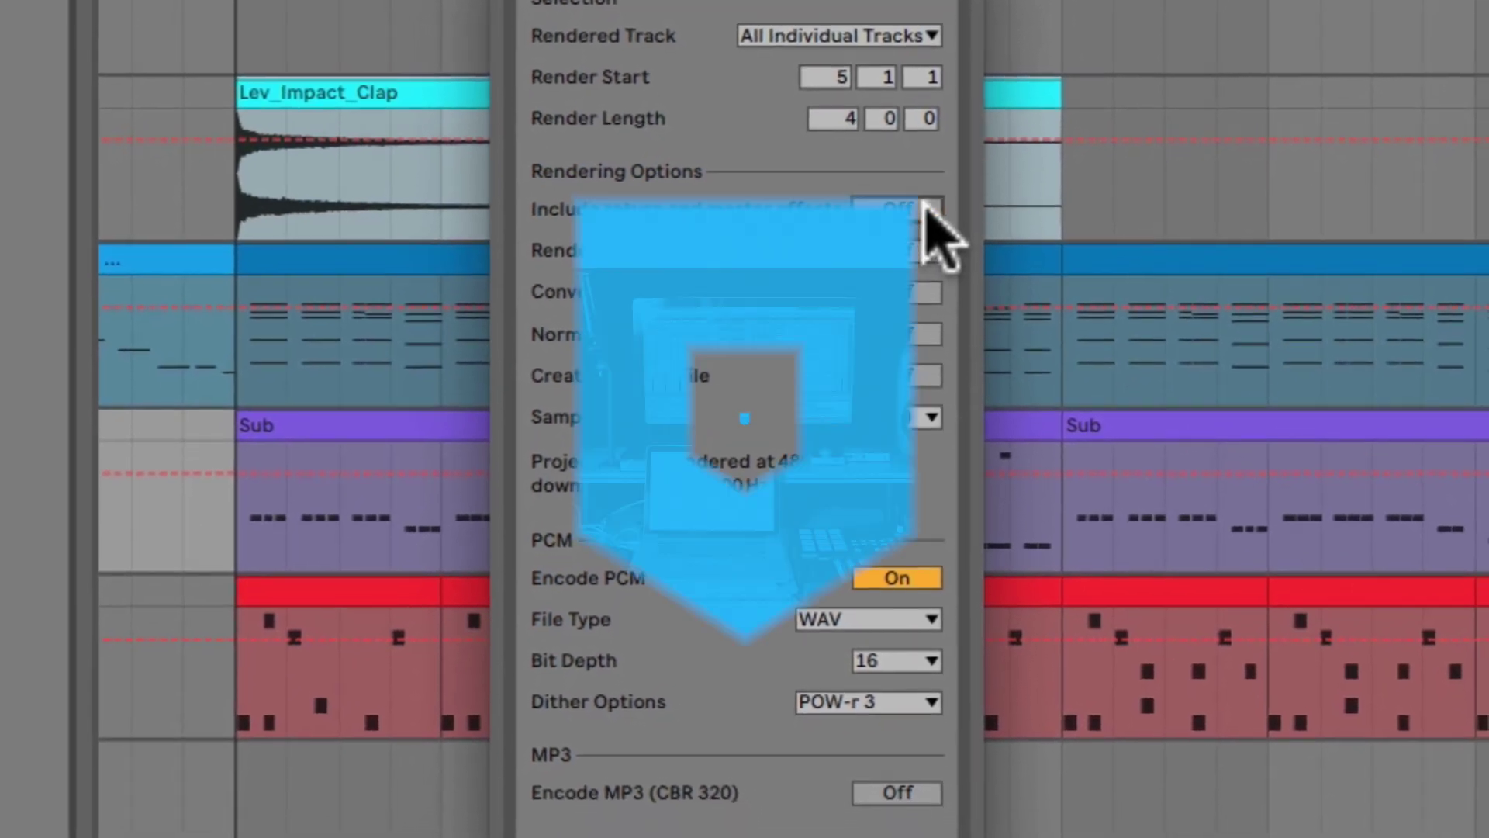